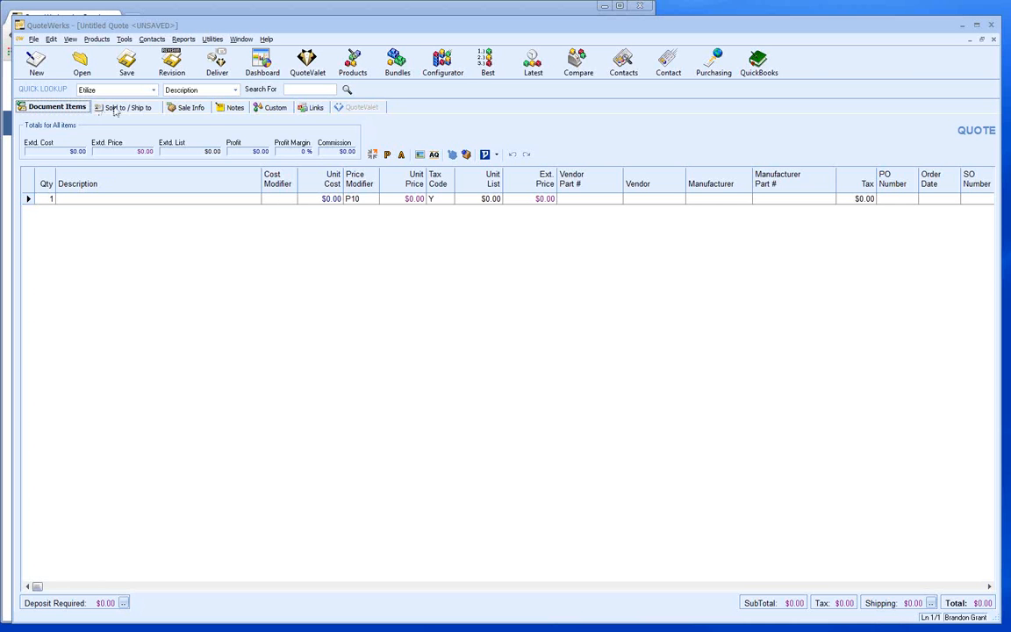
- Show the quote's Sold to, Ship to and Bill to address fields
{"action": "left_click", "coordinate": [113, 107]}
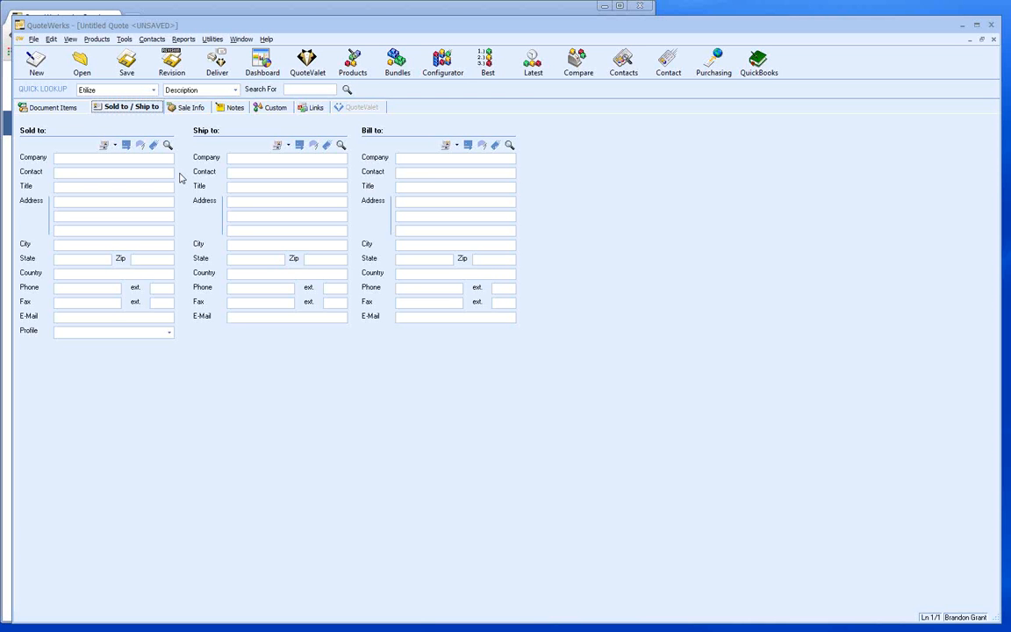
- Show the Sale Info fields: date 2/25/2014, Net 30 terms, 8.00 tax rate, expiry 3/27/2014
{"action": "left_click", "coordinate": [176, 106]}
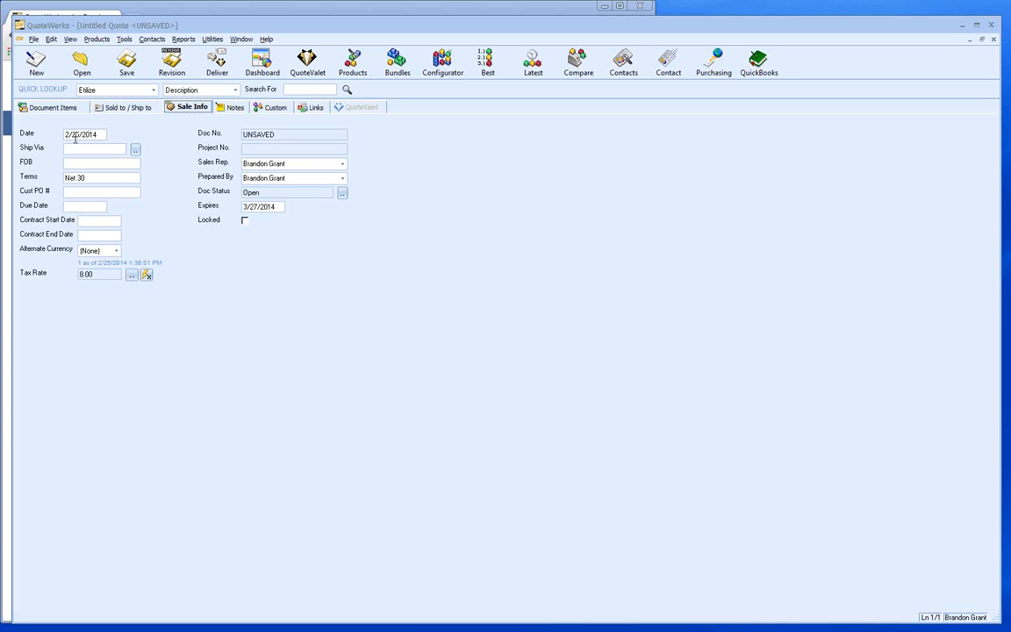
- Confirm 3/27/2014 as the expiry date in the calendar, then view the empty quote notes
{"action": "double_click", "coordinate": [248, 206]}
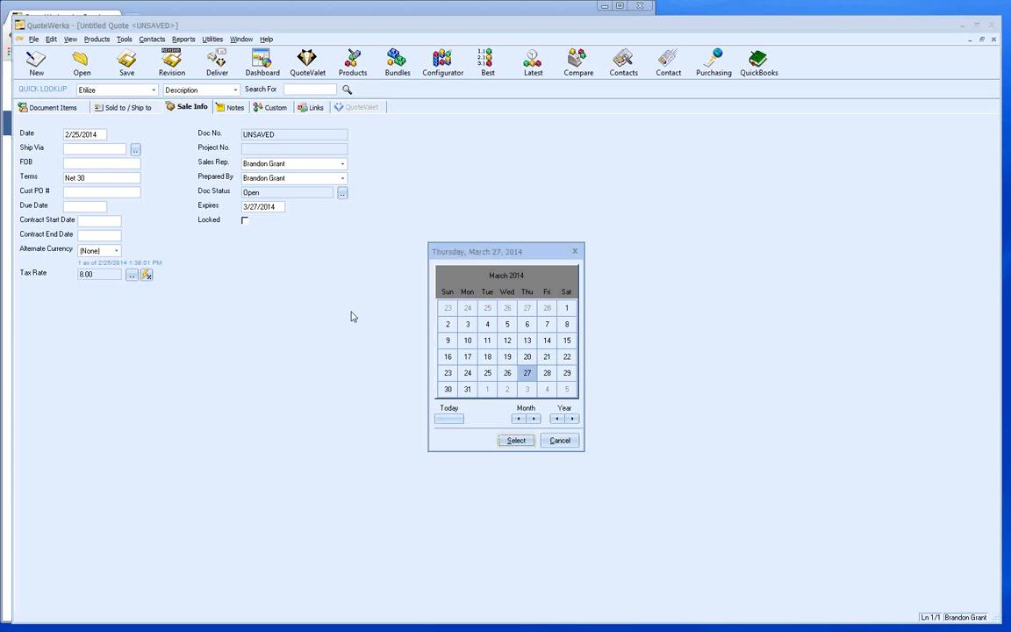
{"action": "left_click", "coordinate": [550, 441]}
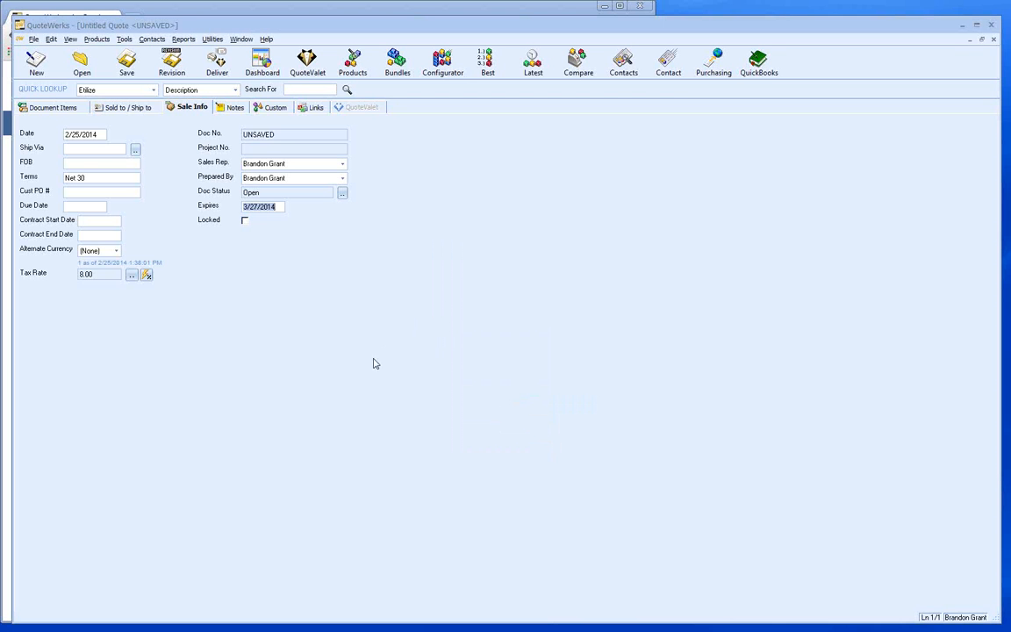
{"action": "left_click", "coordinate": [227, 109]}
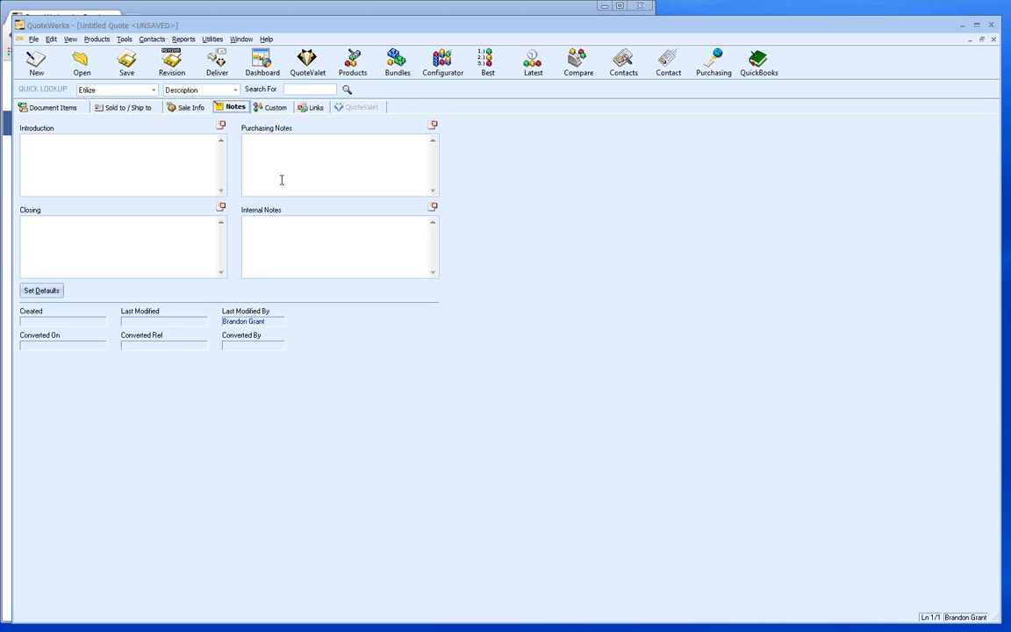
- Show the quote's empty CustomText01–24, custom date and custom number fields
{"action": "left_click", "coordinate": [272, 108]}
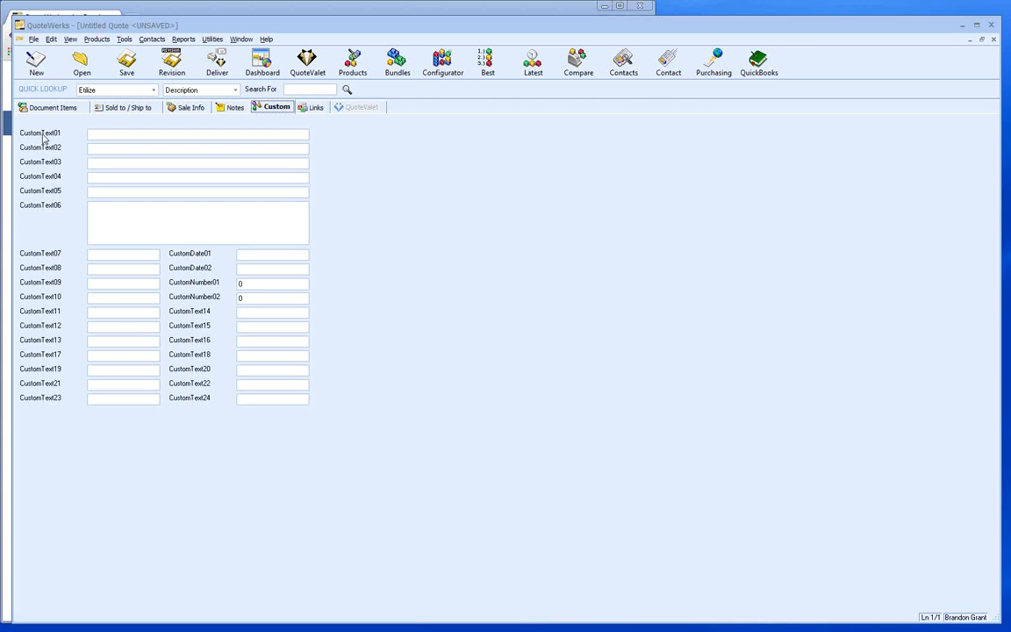
- Relabel CustomText01 as 'Account Number', then view the empty Linked Resources list
{"action": "double_click", "coordinate": [43, 136]}
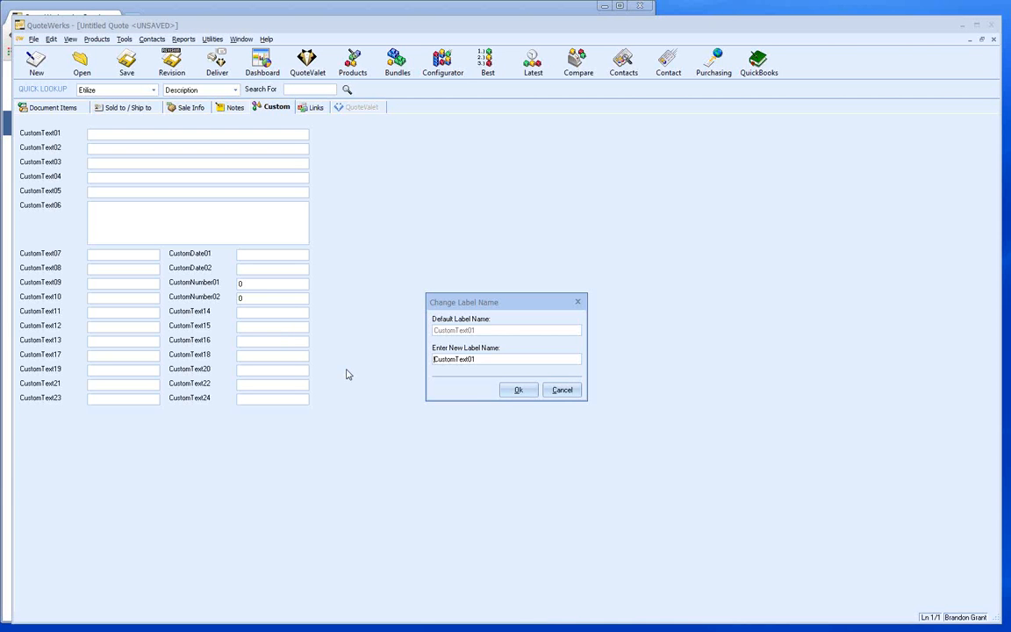
{"action": "left_click_drag", "start_coordinate": [481, 361], "coordinate": [398, 357]}
{"action": "type", "text": "Account Number"}
{"action": "left_click", "coordinate": [517, 390]}
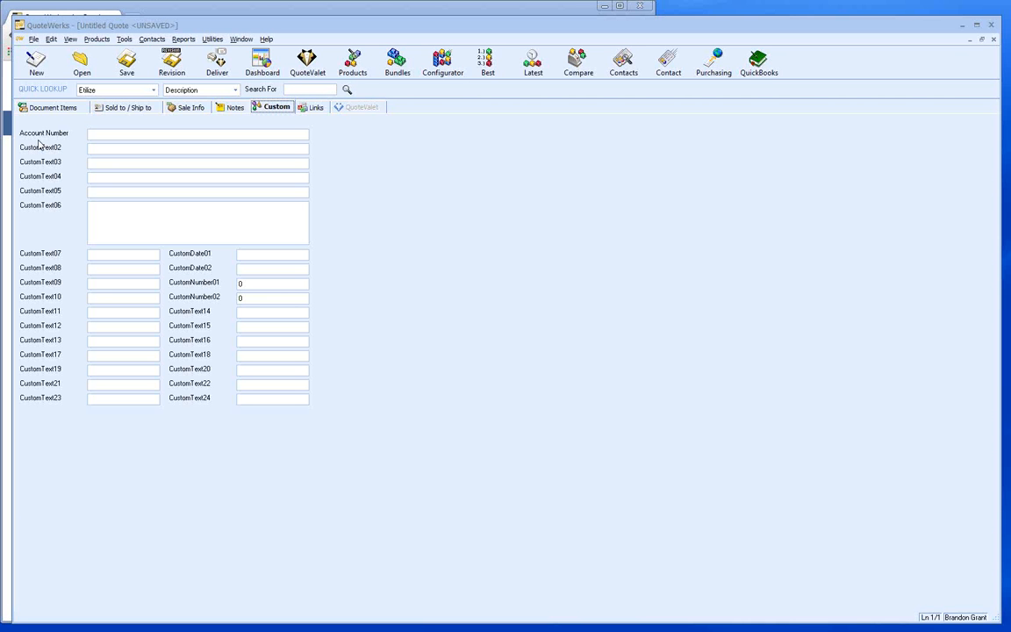
{"action": "left_click", "coordinate": [308, 109]}
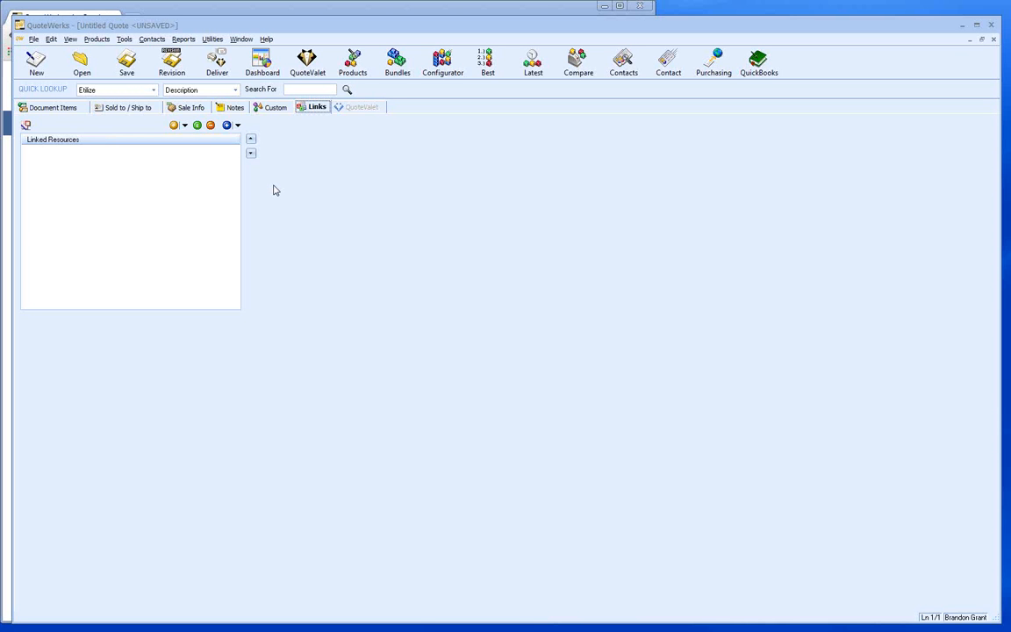
- Return to the Document Items grid with its one blank line and $0.00 totals
{"action": "left_click", "coordinate": [54, 108]}
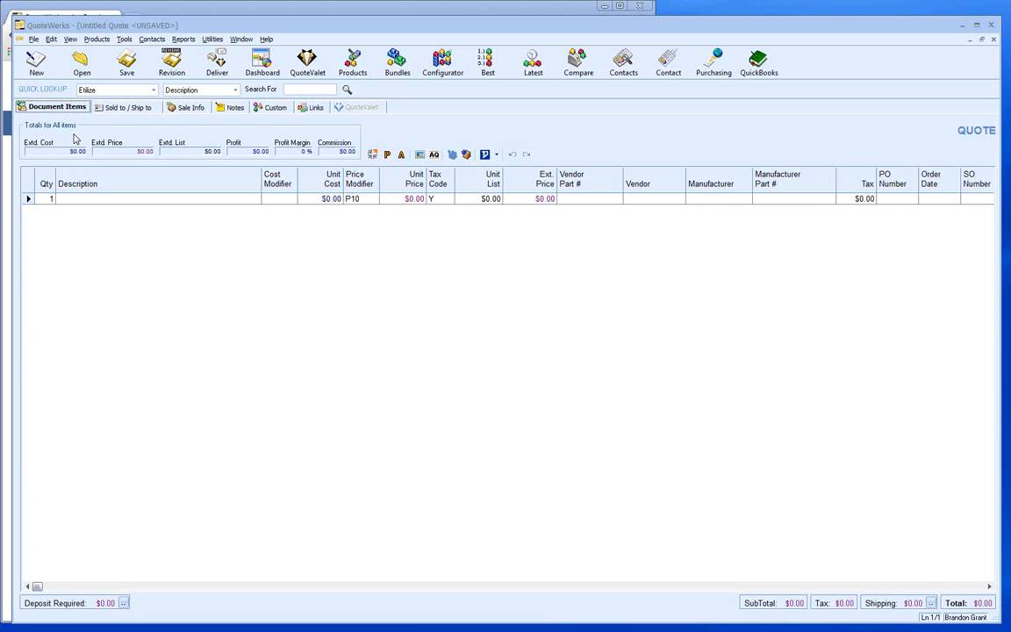
- Bring up the Open Document - Search window with empty search criteria
{"action": "left_click", "coordinate": [81, 64]}
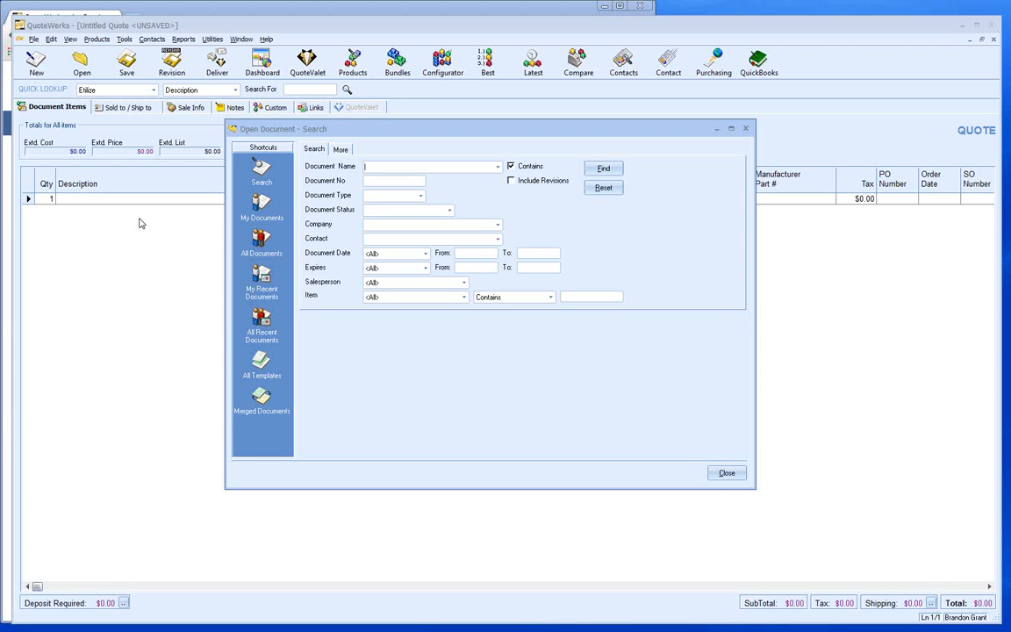
- Close the Open Document - Search window without opening anything
{"action": "left_click", "coordinate": [727, 472]}
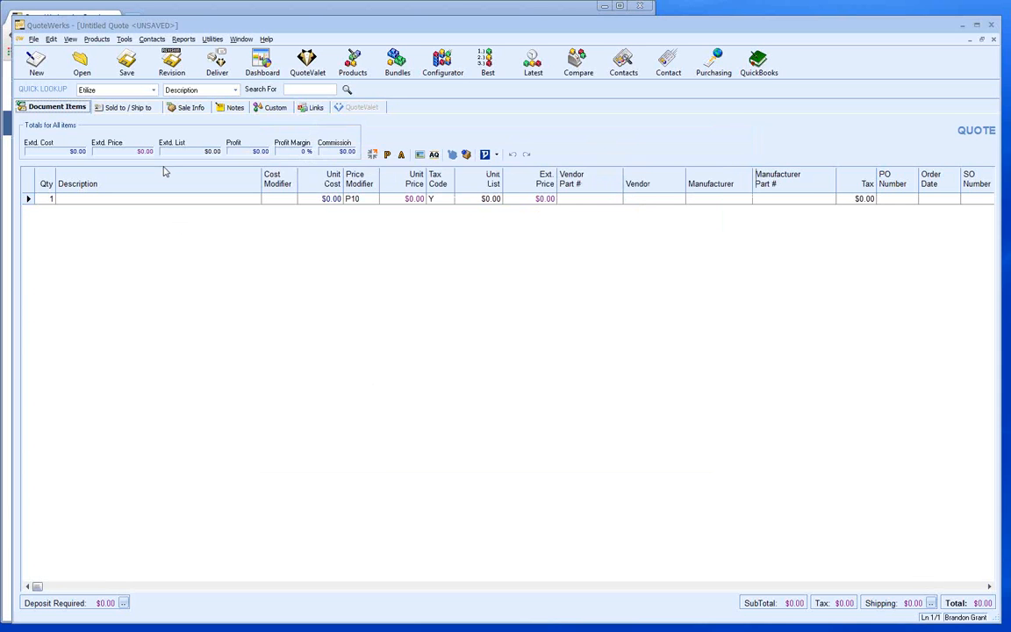
{"action": "left_click", "coordinate": [127, 70]}
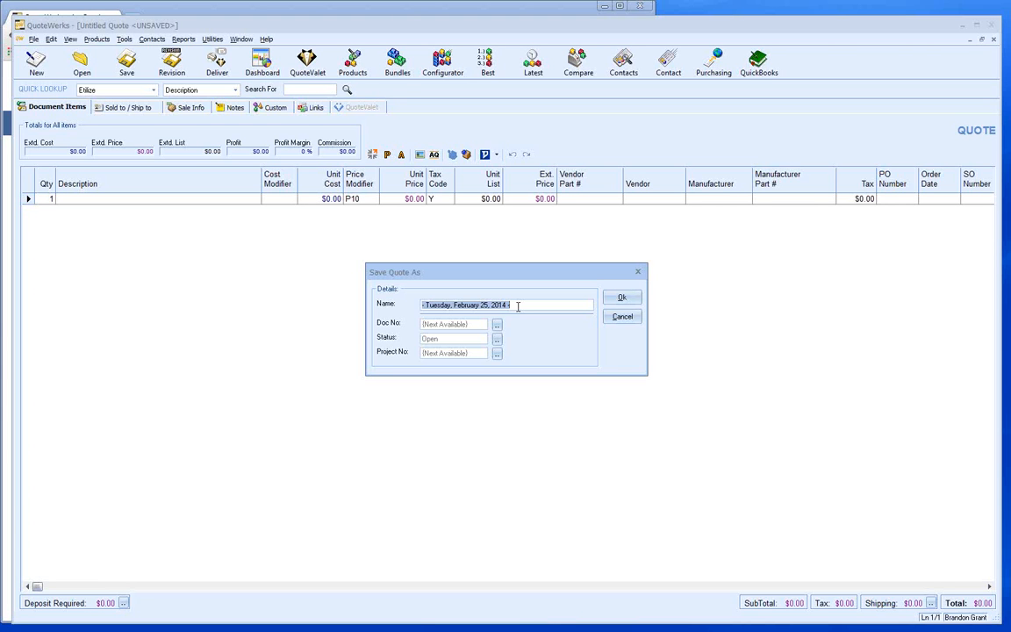
{"action": "left_click", "coordinate": [611, 324]}
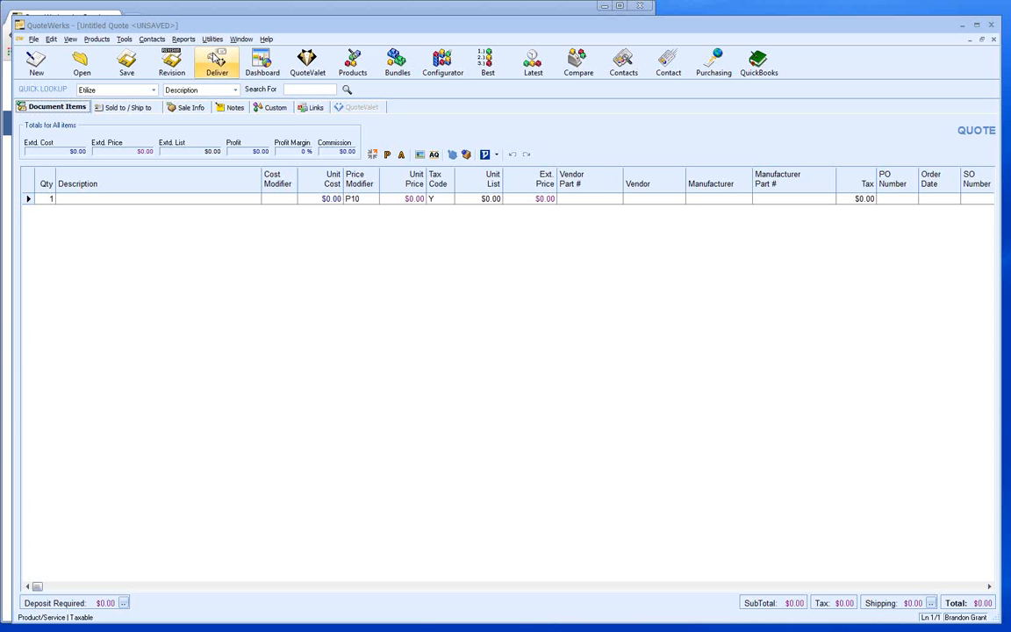
- Show the Dashboard's My Summary with quote and order counts and recent documents
{"action": "left_click", "coordinate": [261, 59]}
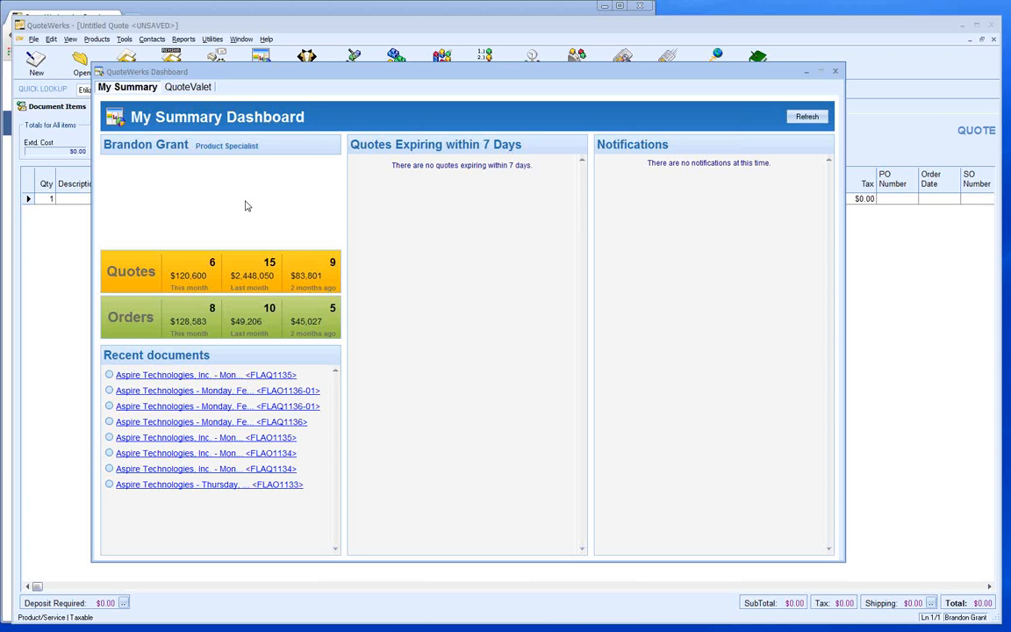
- Close the My Summary Dashboard to return to the untitled quote
{"action": "left_click", "coordinate": [837, 73]}
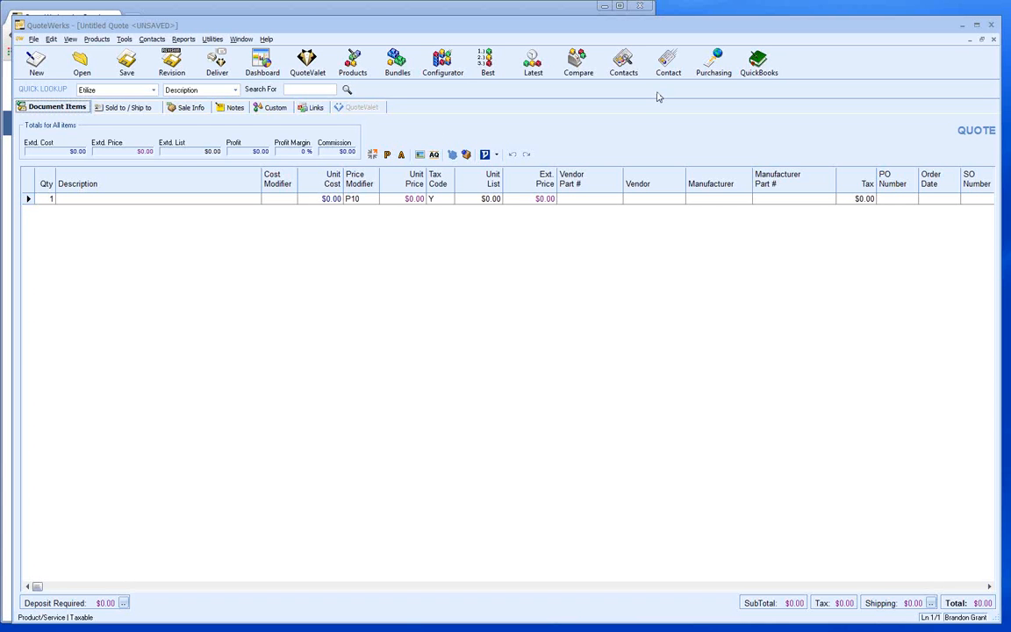
- Switch the quote window to its Sold to / Ship to address tab
{"action": "left_click", "coordinate": [125, 109]}
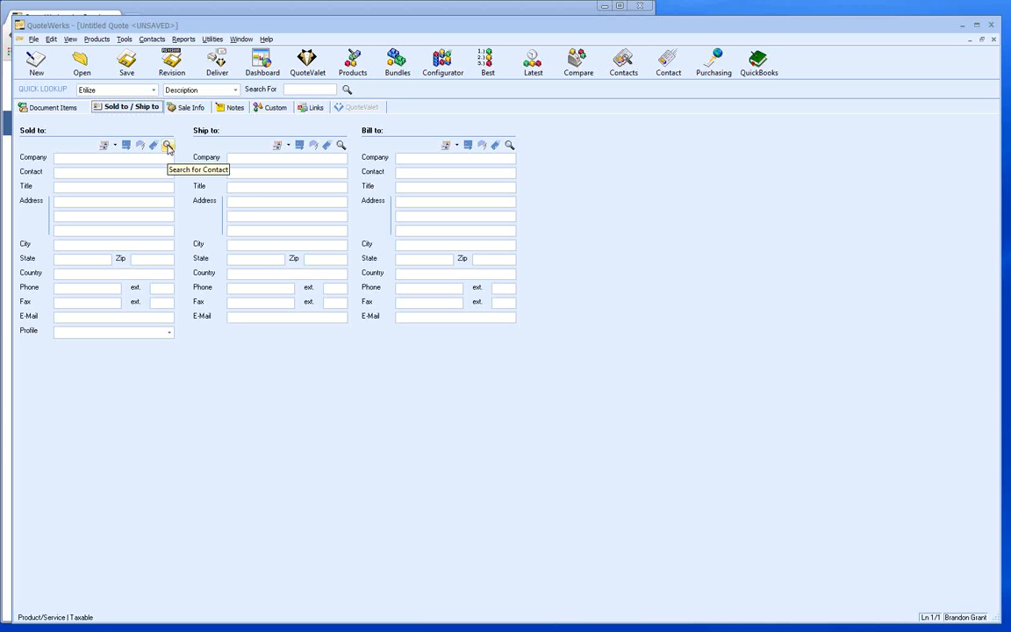
- Look up the Aspire Technologies, Inc. contact and apply it to Sold to, Ship to and Bill to
{"action": "left_click", "coordinate": [168, 146]}
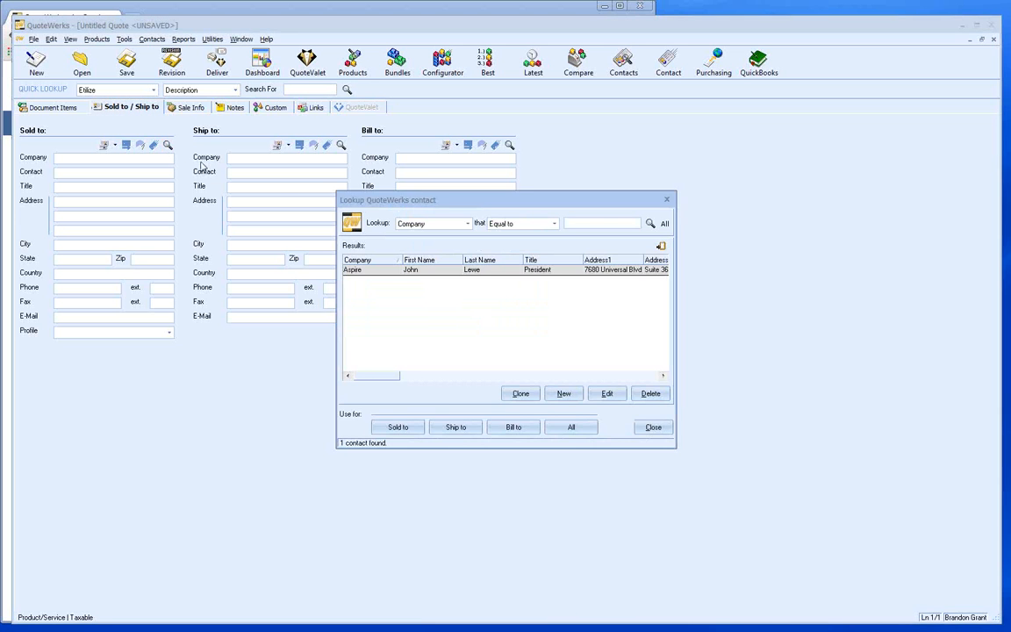
{"action": "left_click_drag", "start_coordinate": [395, 205], "coordinate": [593, 144]}
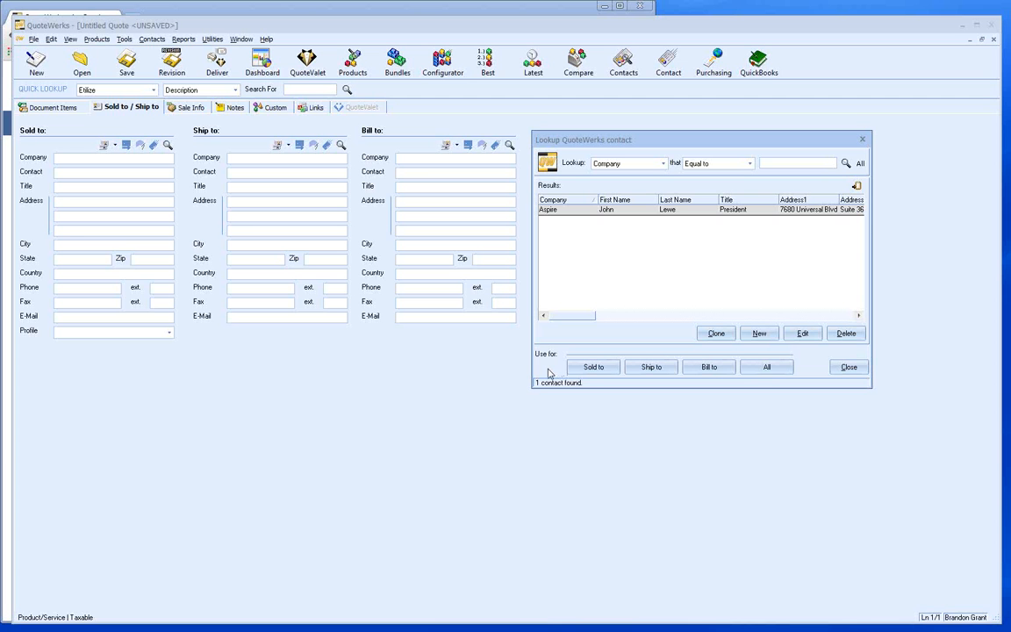
{"action": "left_click", "coordinate": [762, 368]}
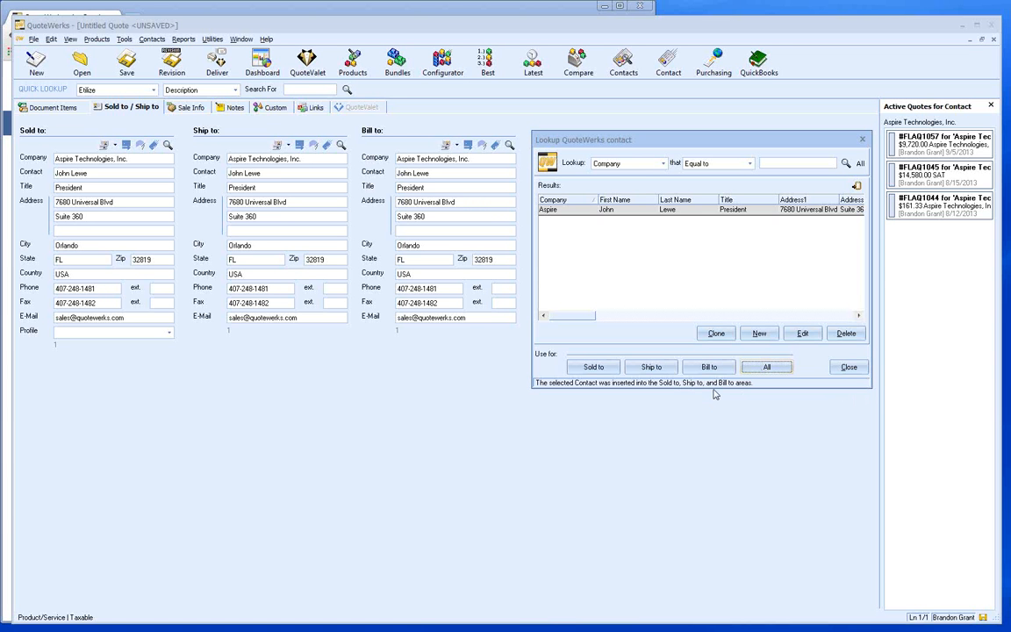
- Close the contact lookup dialog and the Aspire Active Quotes for Contact panel
{"action": "left_click", "coordinate": [846, 367]}
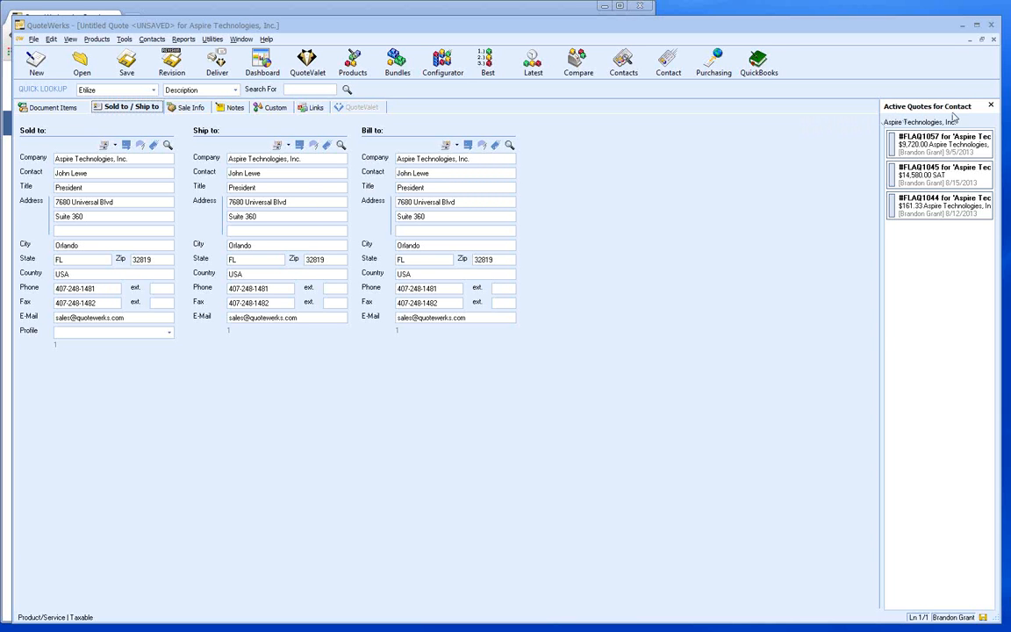
{"action": "left_click", "coordinate": [992, 106]}
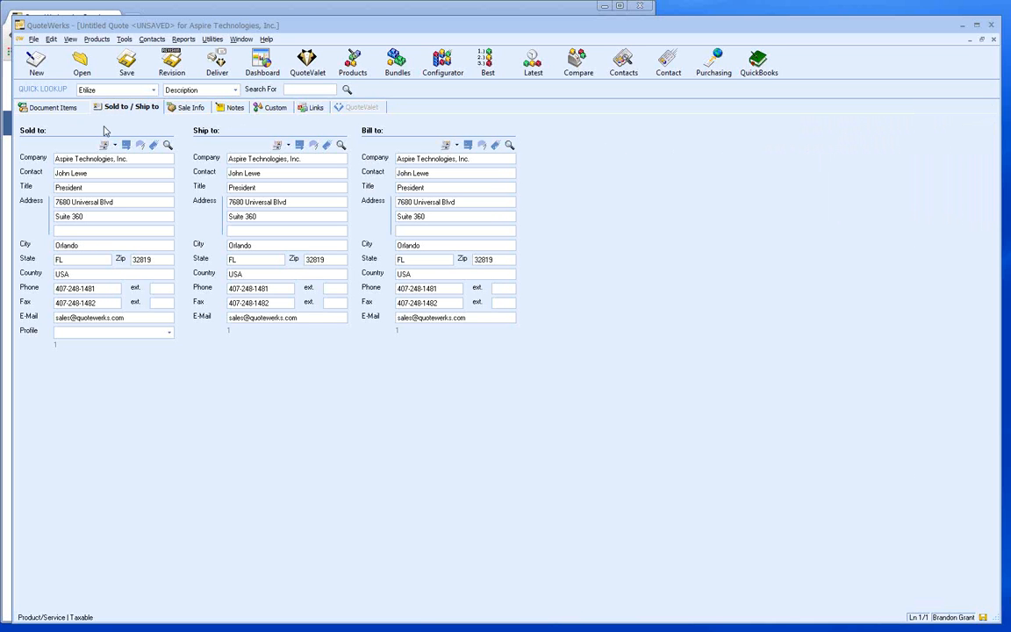
- Return to the Document Items grid of the Aspire Technologies quote
{"action": "left_click", "coordinate": [61, 108]}
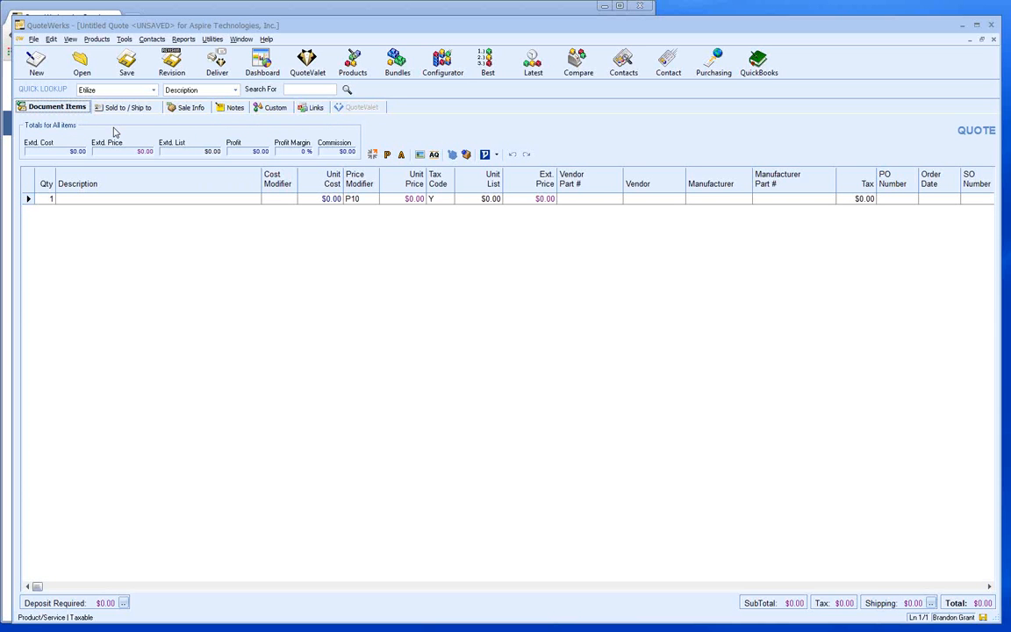
- Bring up the context menu of line actions in the quote's line-items grid
{"action": "right_click", "coordinate": [85, 228]}
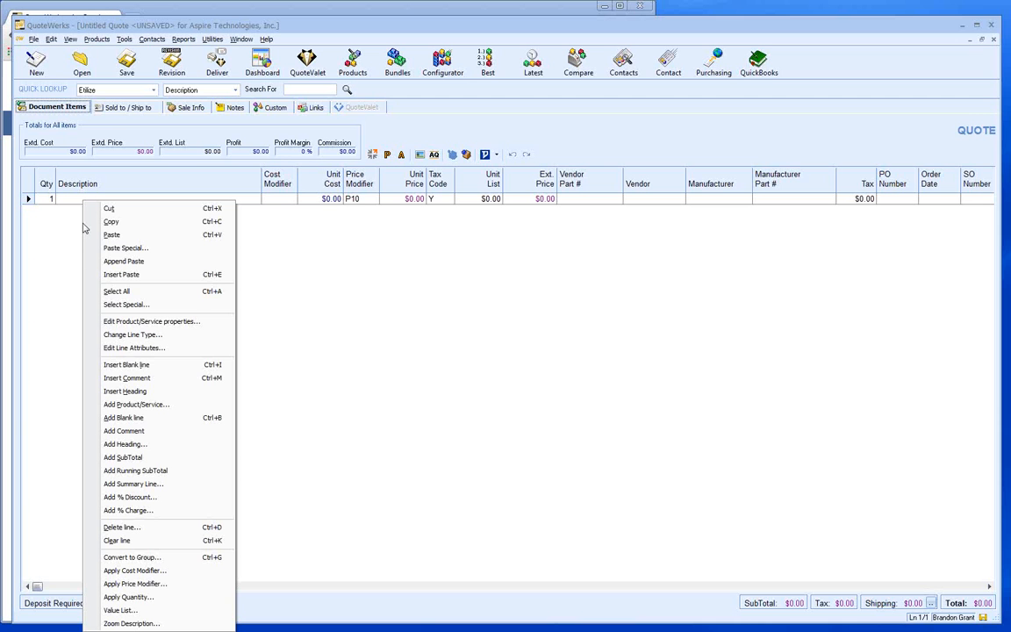
- Insert 'Products:' and 'Services:' heading lines into the quote
{"action": "left_click", "coordinate": [147, 391]}
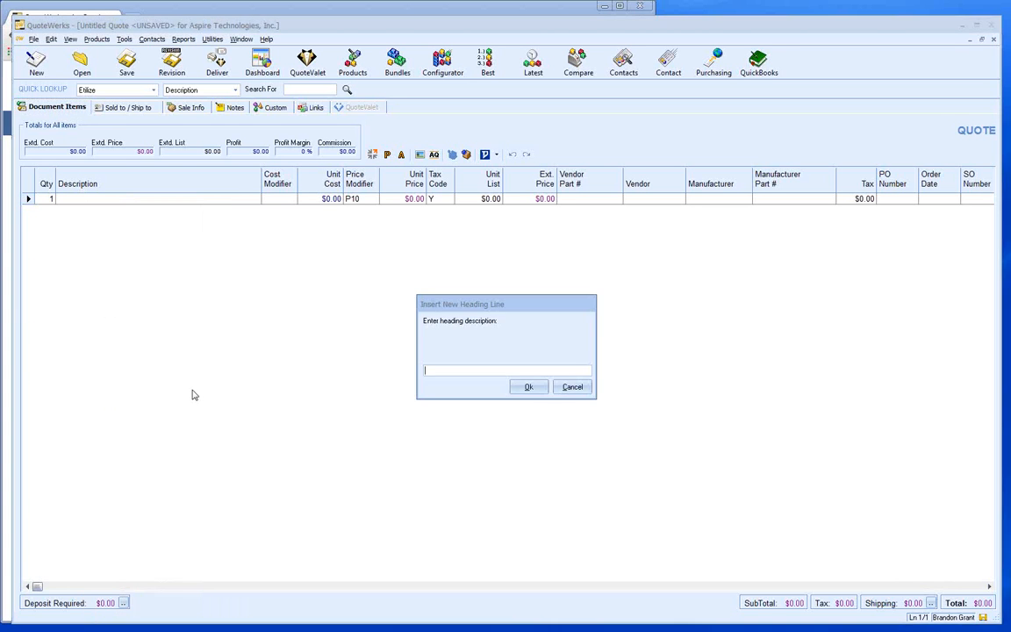
{"action": "type", "text": "Products:"}
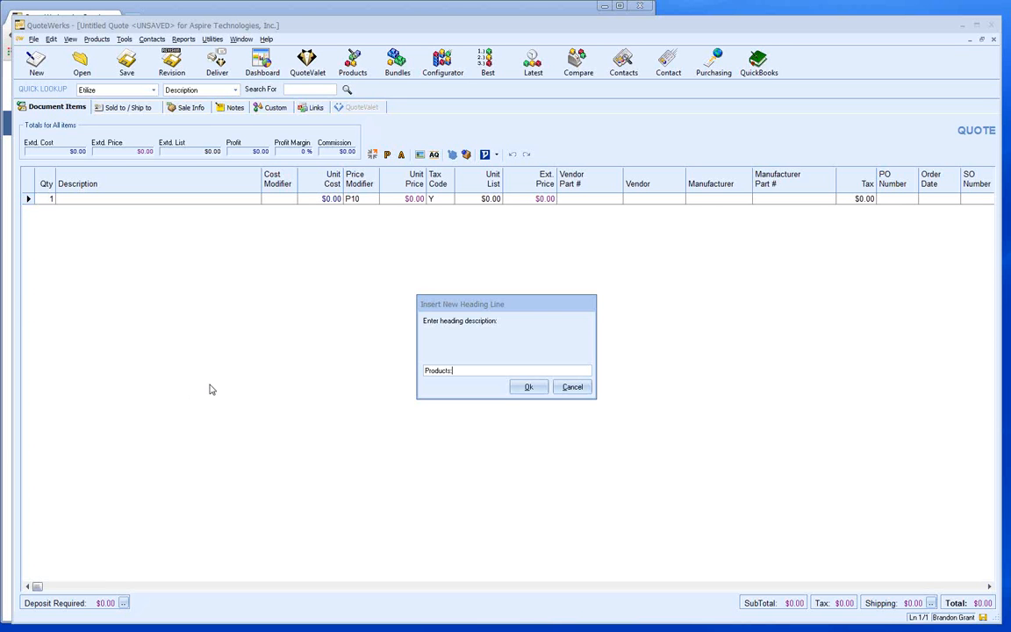
{"action": "left_click", "coordinate": [524, 389]}
{"action": "right_click", "coordinate": [68, 210]}
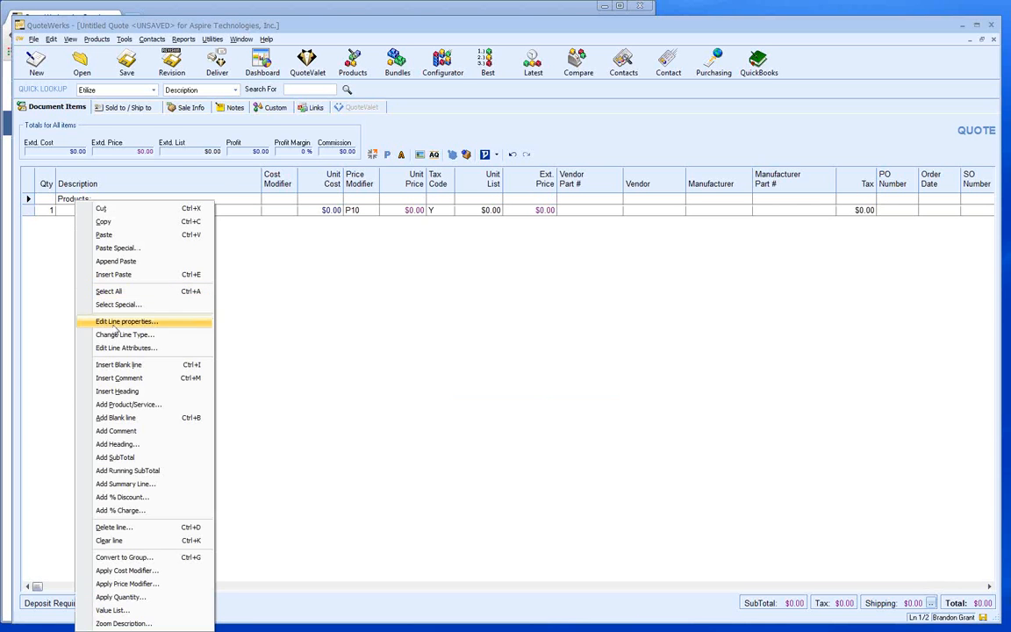
{"action": "left_click", "coordinate": [123, 353]}
{"action": "type", "text": "Services:"}
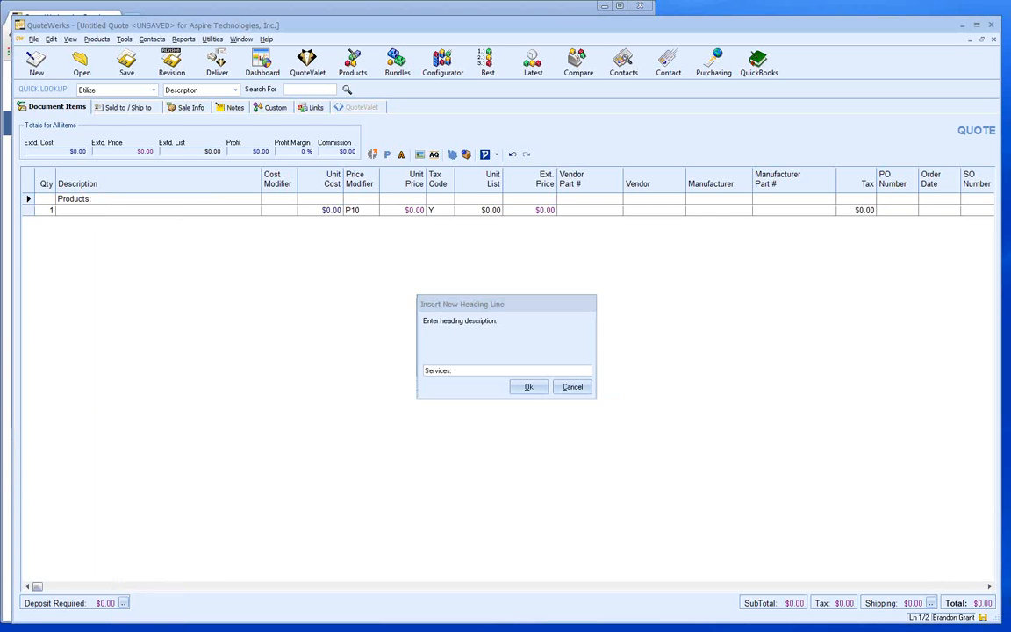
{"action": "key", "text": "Return"}
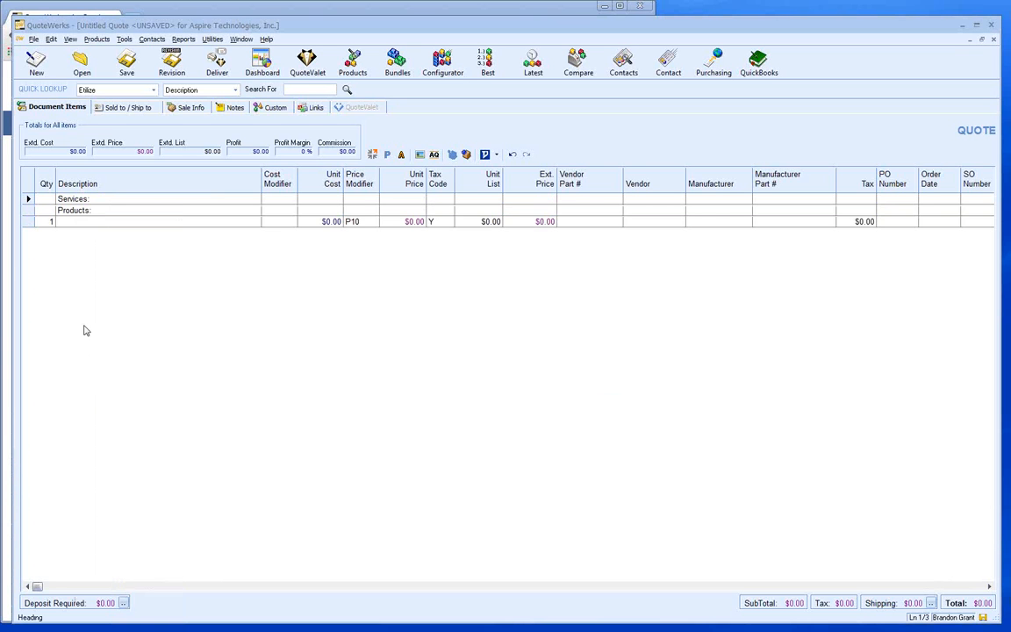
- Move Products: above Services: and begin an 'Optional Items:' heading line
{"action": "left_click", "coordinate": [28, 210]}
{"action": "left_click_drag", "start_coordinate": [28, 210], "coordinate": [28, 199]}
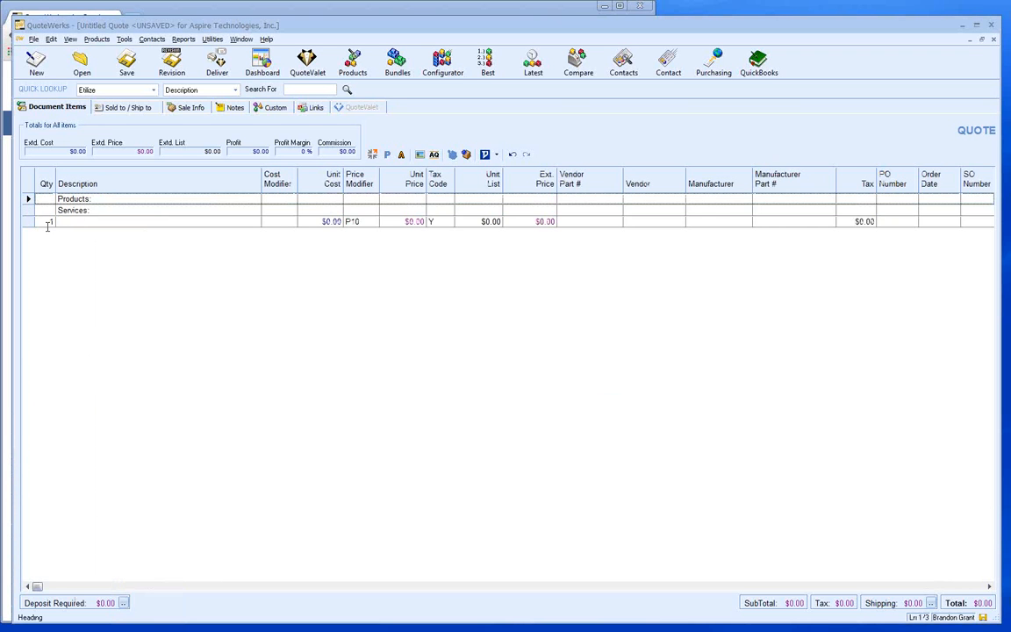
{"action": "left_click", "coordinate": [29, 222]}
{"action": "right_click", "coordinate": [31, 221]}
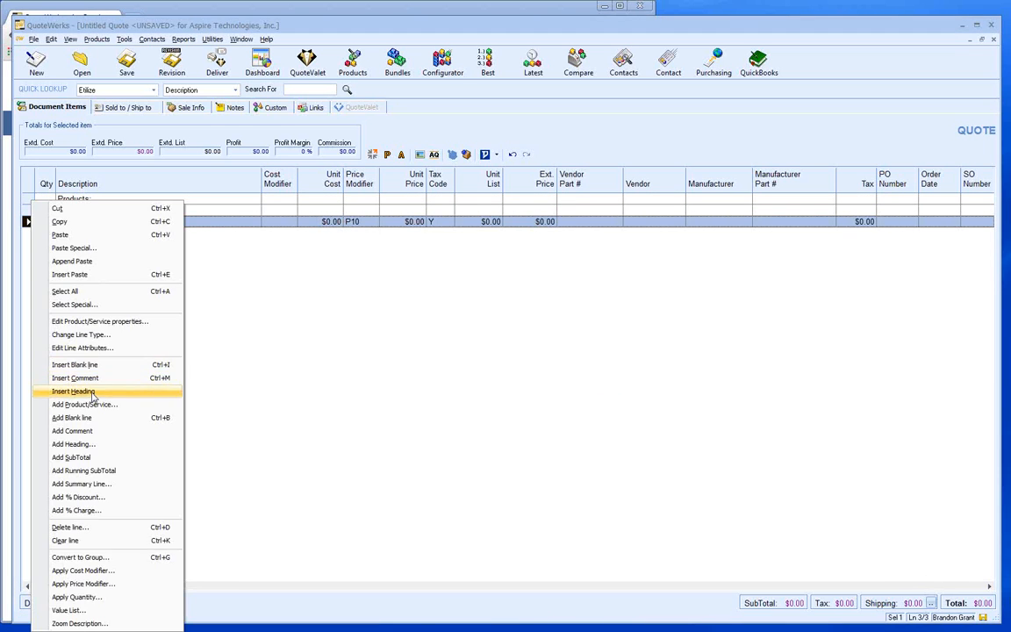
{"action": "left_click", "coordinate": [88, 390]}
{"action": "type", "text": "Optional Items:"}
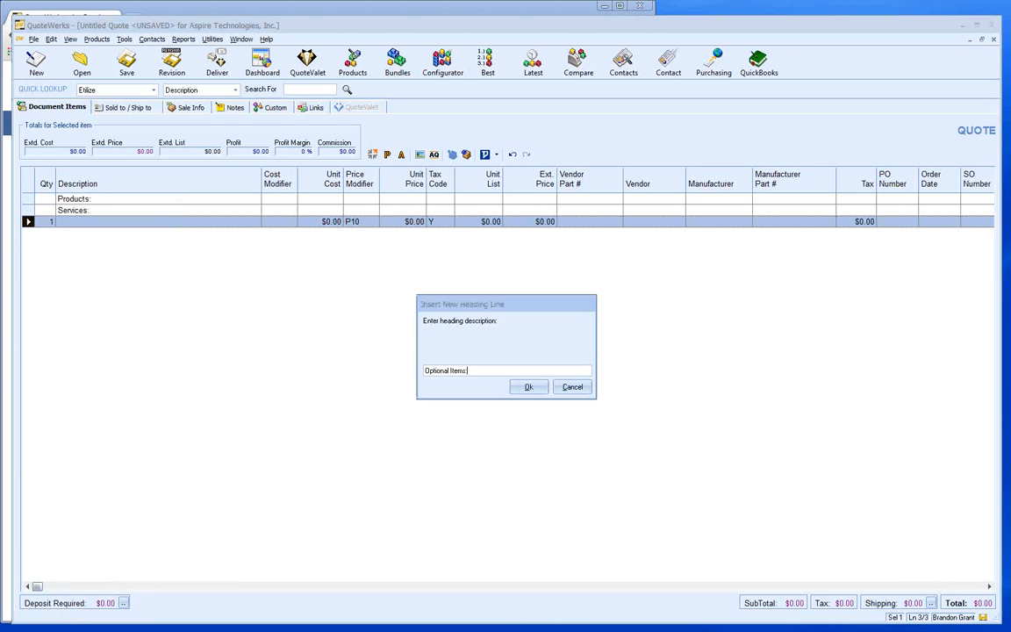
- Add the 'Optional Items:' heading and delete the empty item line
{"action": "key", "text": "Return"}
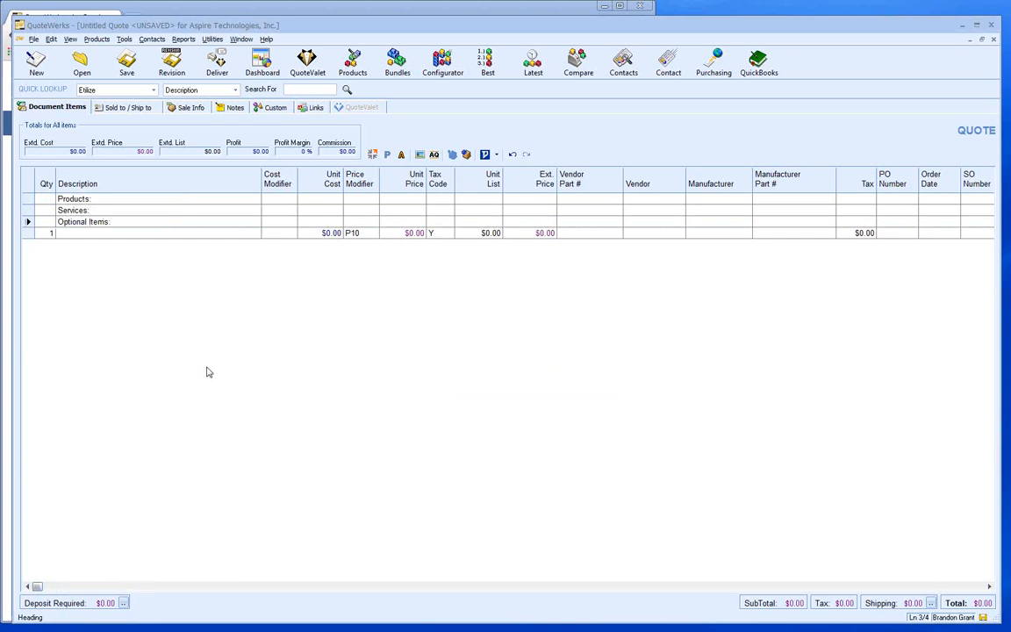
{"action": "left_click", "coordinate": [27, 234]}
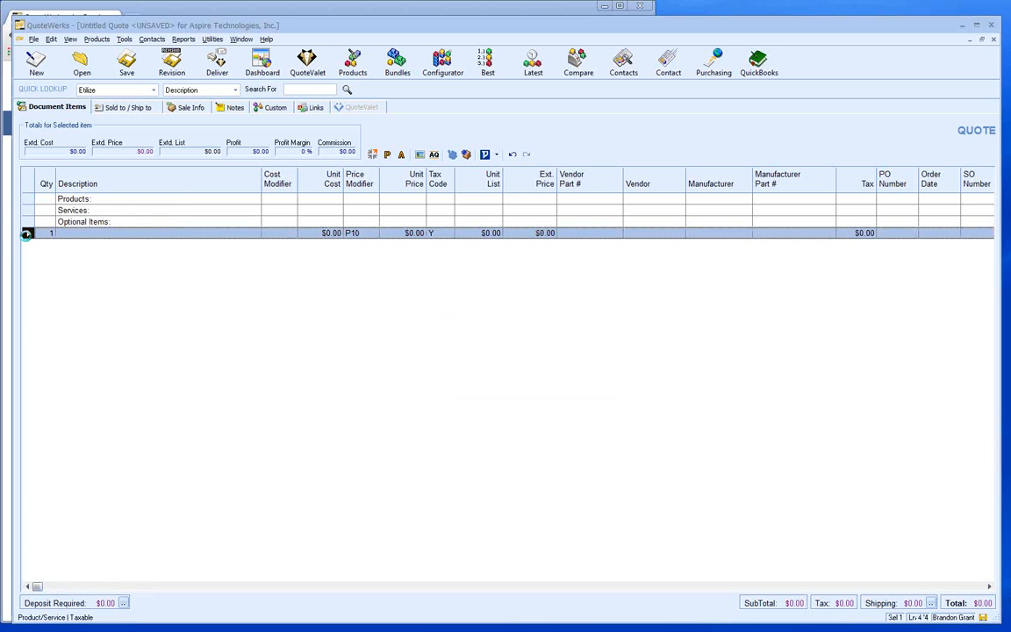
{"action": "key", "text": "Delete"}
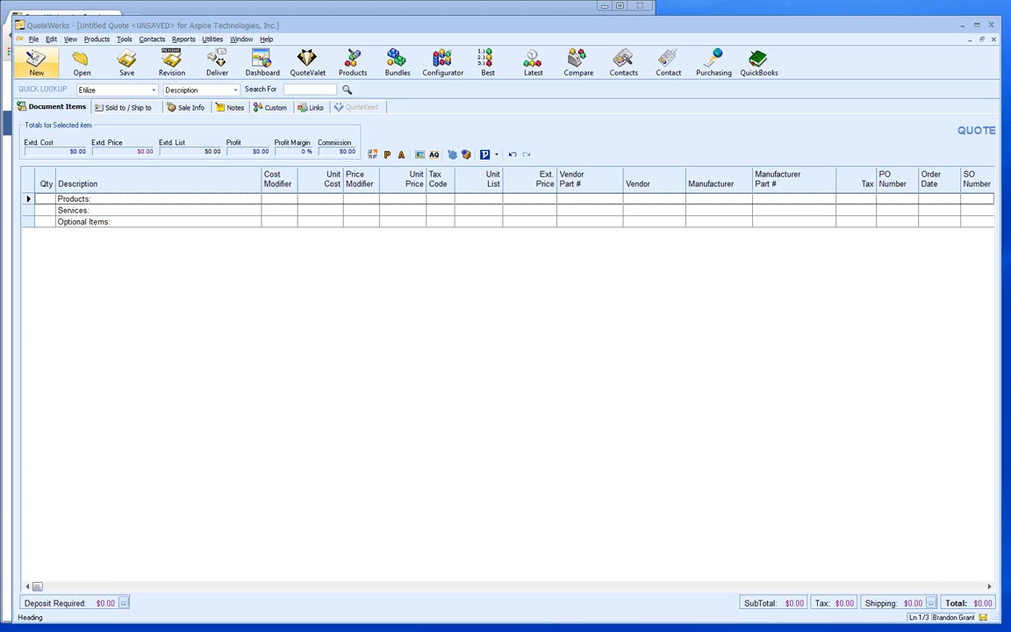
{"action": "left_click", "coordinate": [34, 39]}
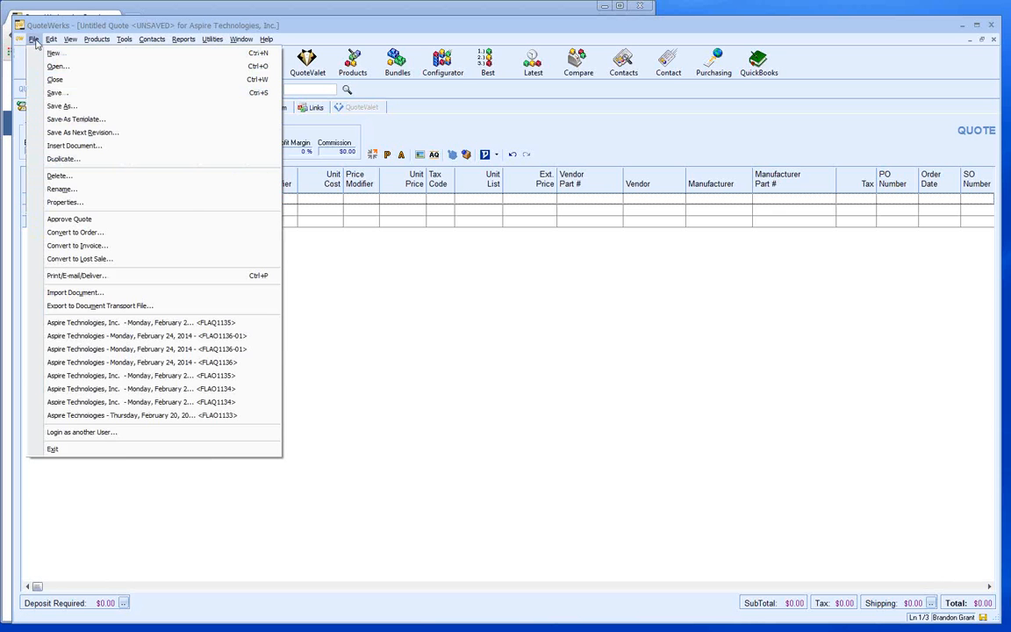
{"action": "left_click", "coordinate": [118, 120]}
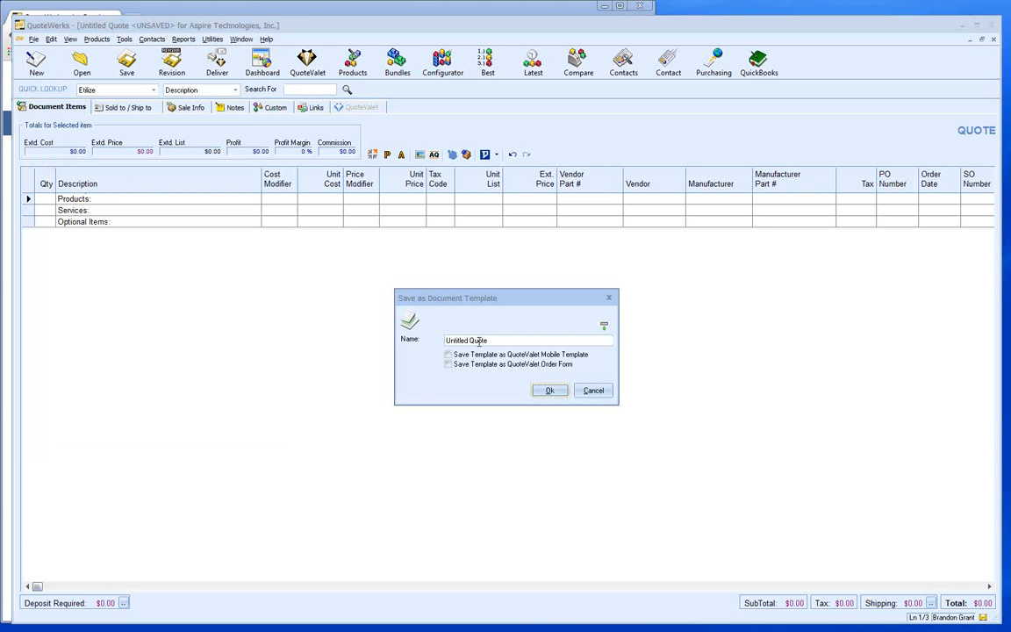
{"action": "left_click_drag", "start_coordinate": [478, 342], "coordinate": [284, 344]}
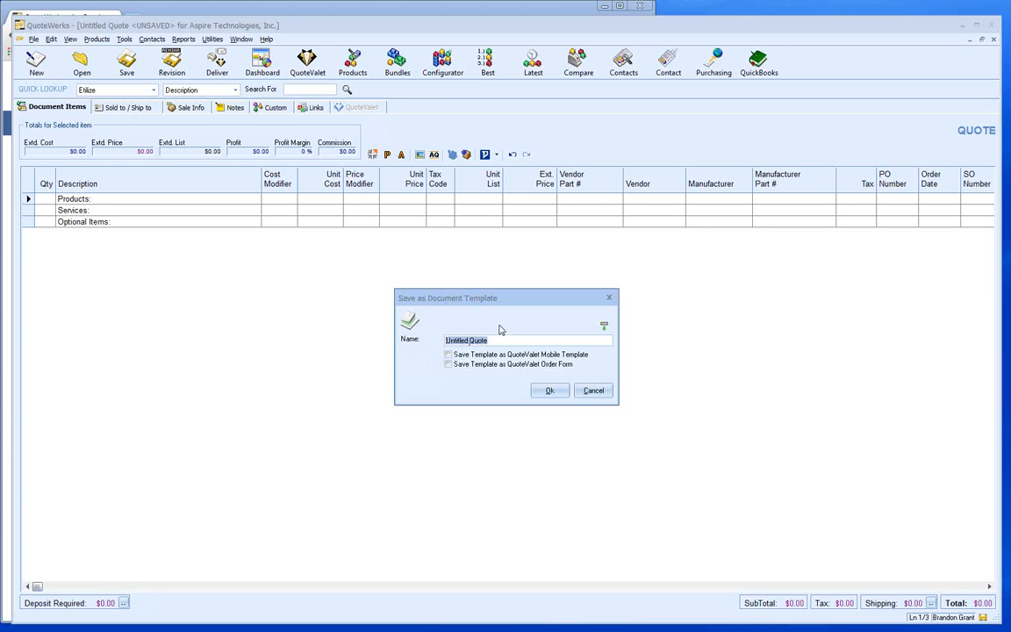
{"action": "left_click", "coordinate": [590, 392]}
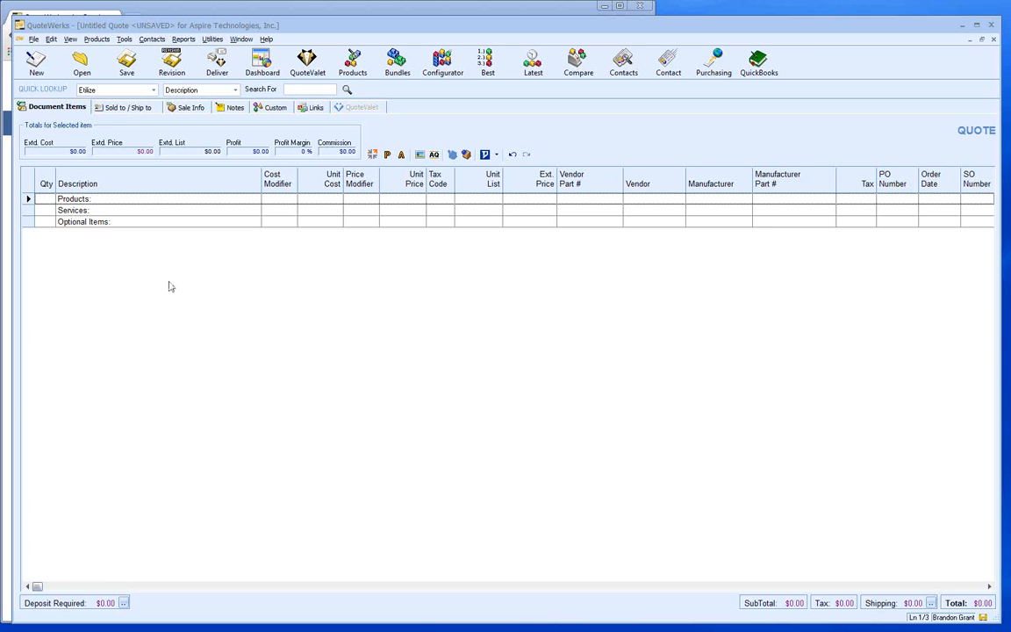
- Browse the New Document template choices, dismiss them, and bring up Product Lookup
{"action": "left_click", "coordinate": [34, 40]}
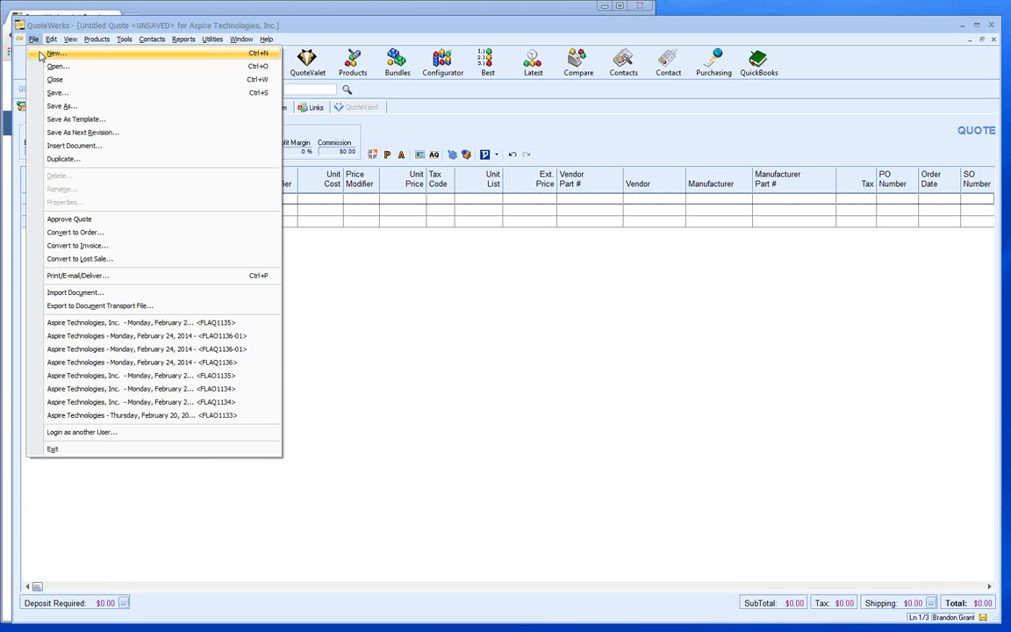
{"action": "left_click", "coordinate": [40, 55]}
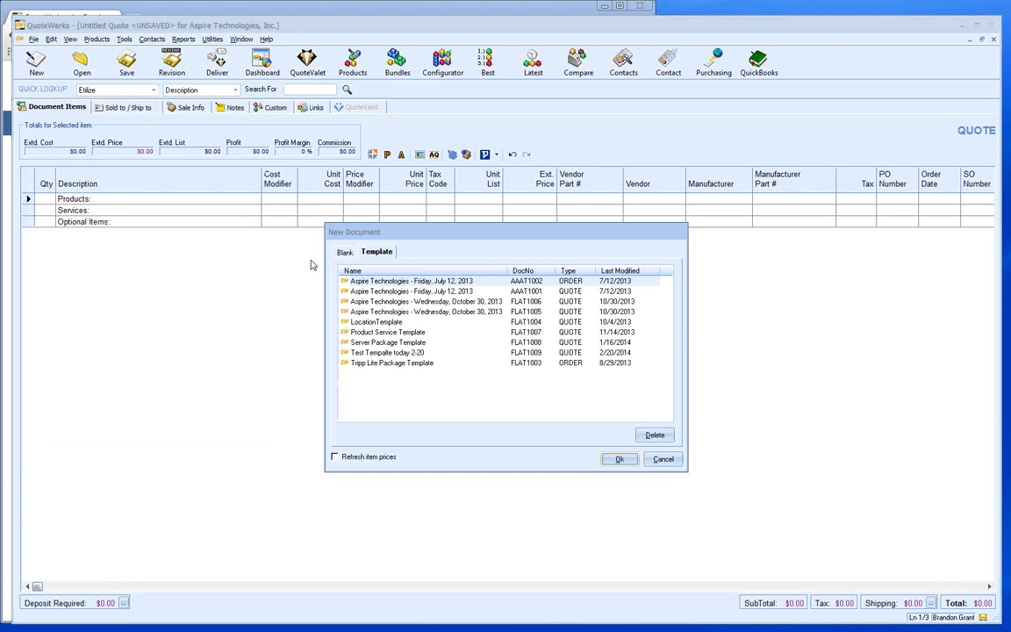
{"action": "left_click", "coordinate": [345, 254]}
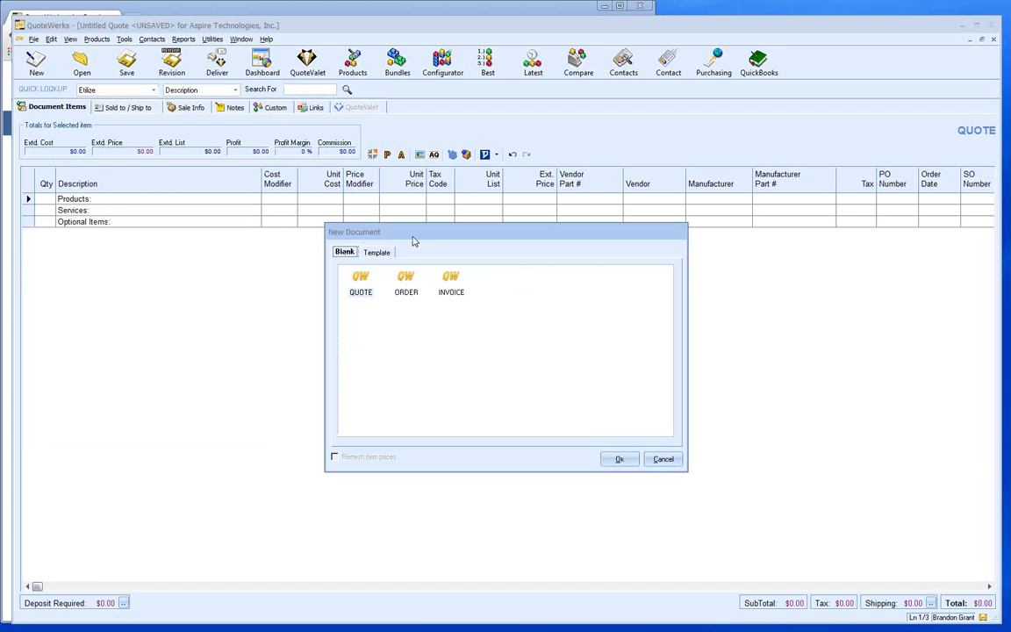
{"action": "left_click", "coordinate": [377, 252]}
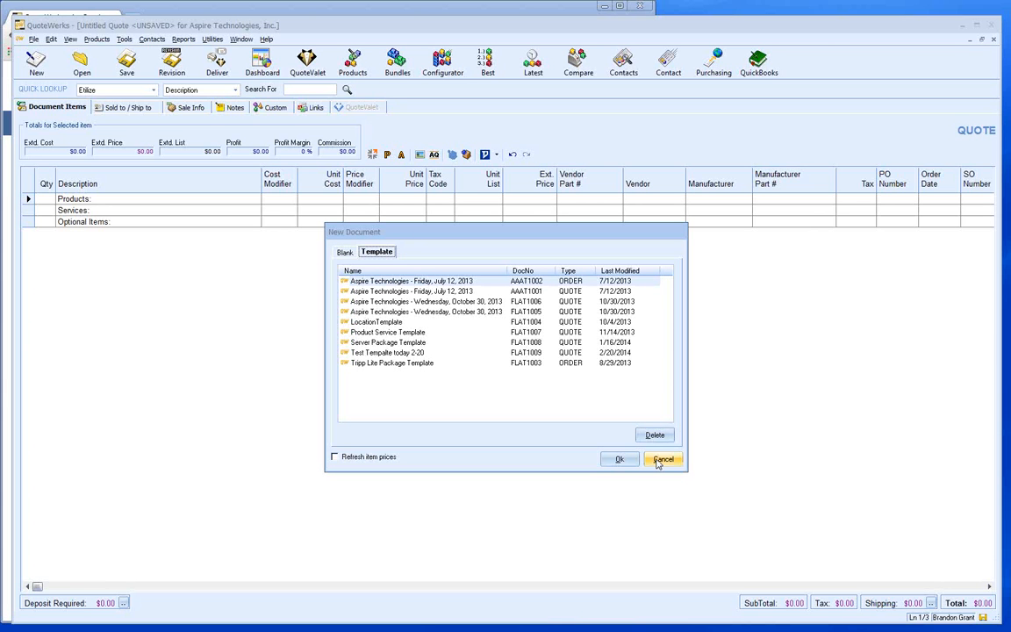
{"action": "left_click", "coordinate": [662, 460]}
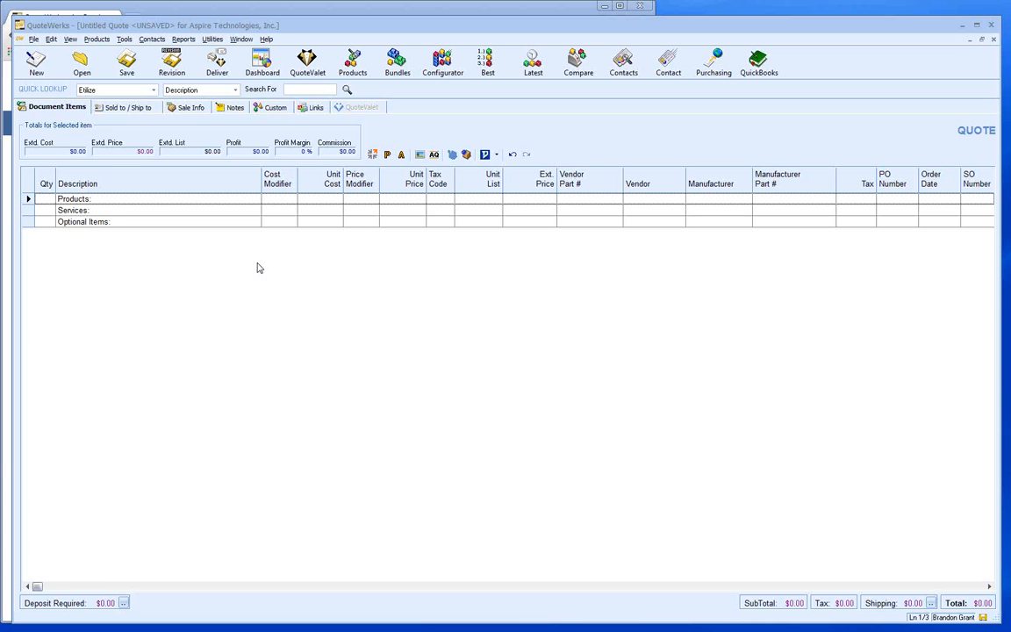
{"action": "left_click", "coordinate": [353, 64]}
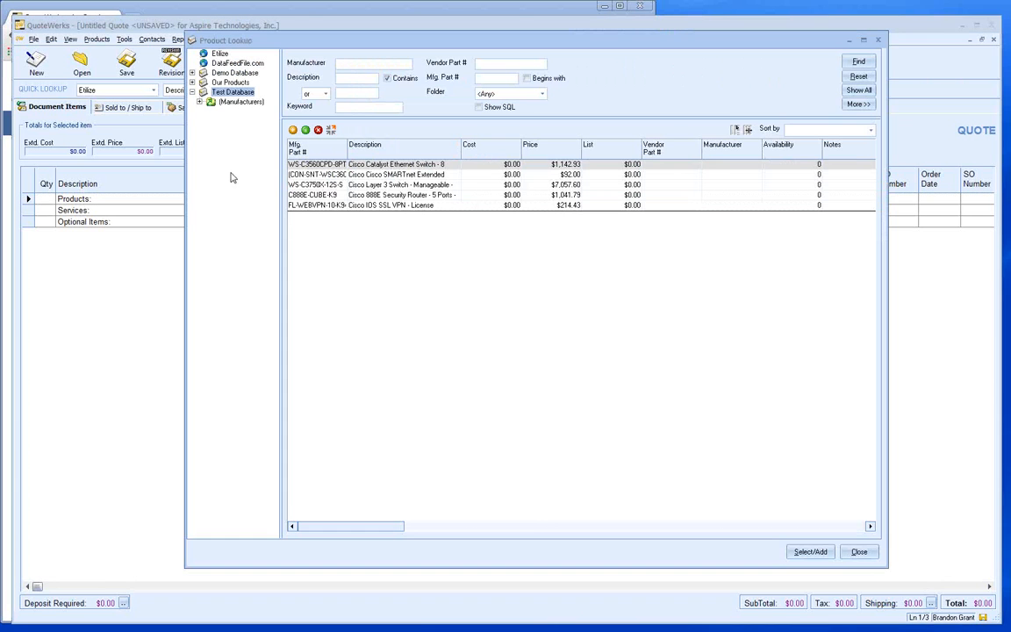
- Point Product Lookup's data source at the Etilize database
{"action": "left_click", "coordinate": [219, 53]}
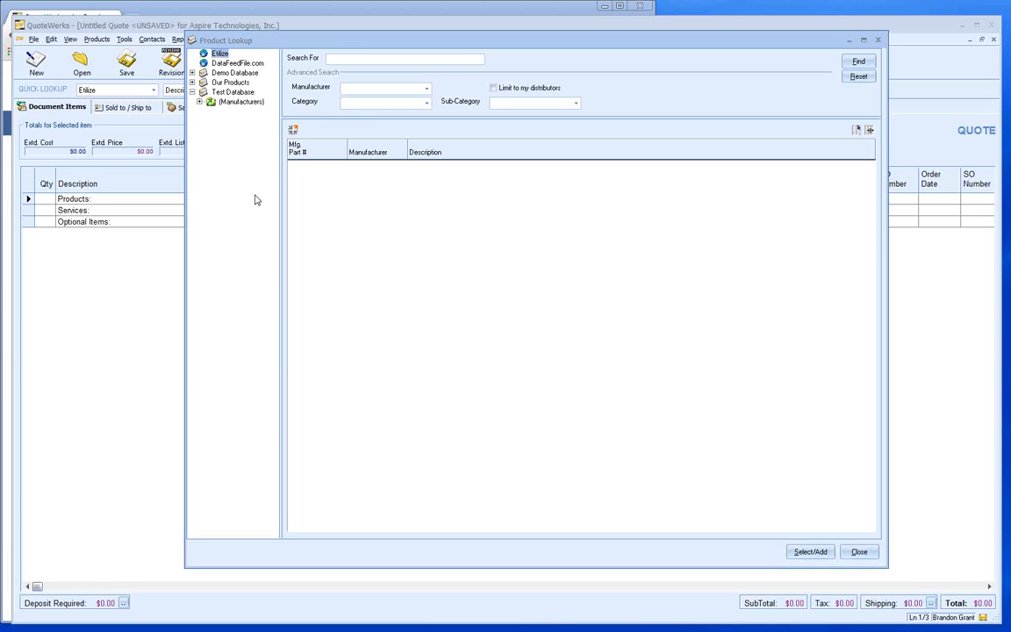
- Bring up the F2 Lookup of saved search terms from the Search For field
{"action": "left_click", "coordinate": [350, 58]}
{"action": "key", "text": "F2"}
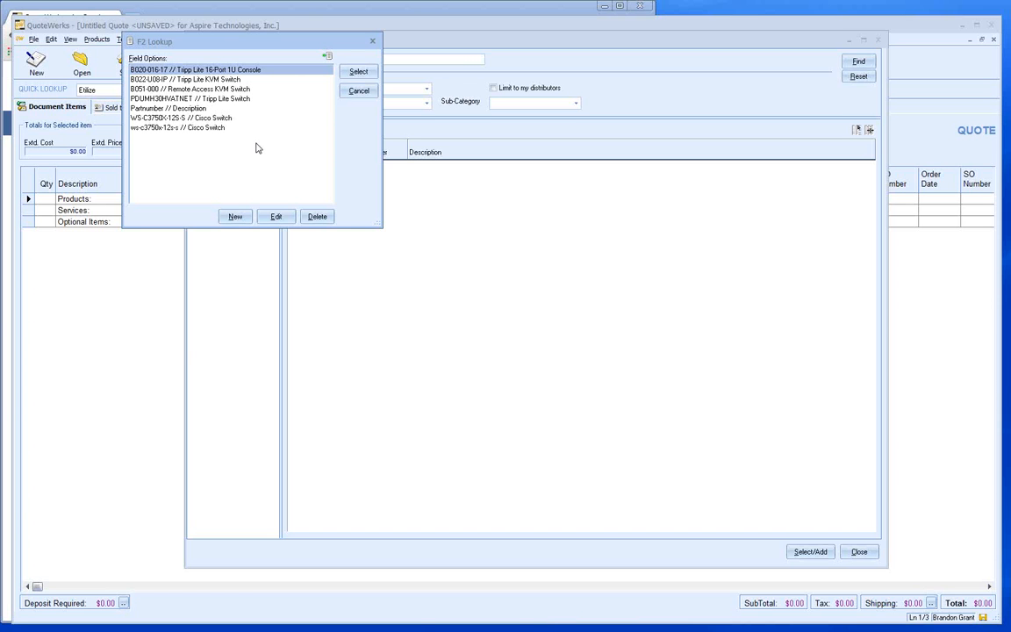
- Choose the PDUMH30HVATNET Tripp Lite switch from the F2 lookup list as the Etilize search term
{"action": "left_click", "coordinate": [206, 97]}
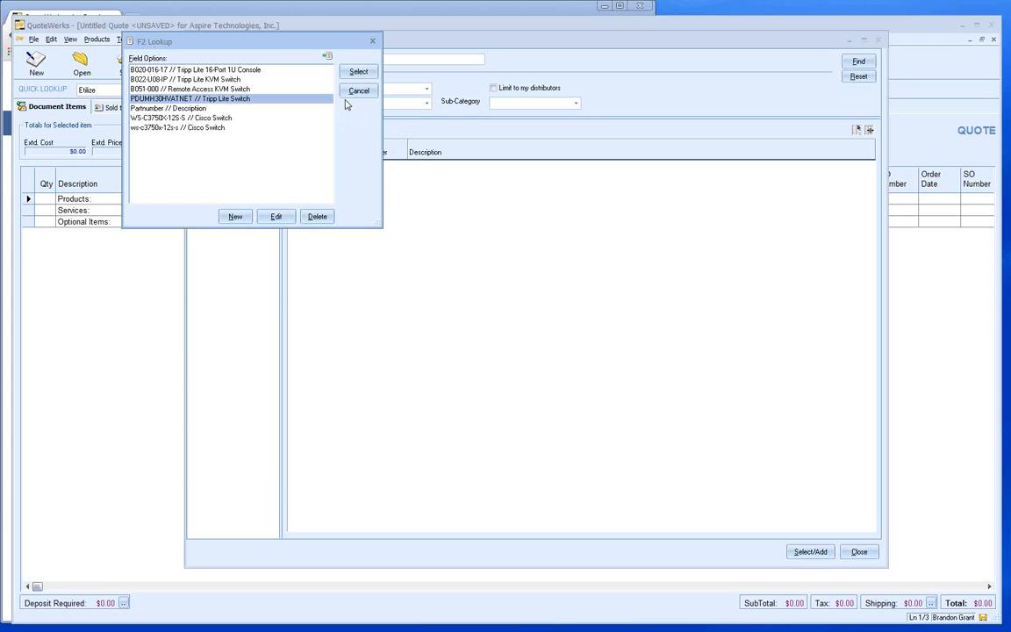
{"action": "left_click", "coordinate": [356, 73]}
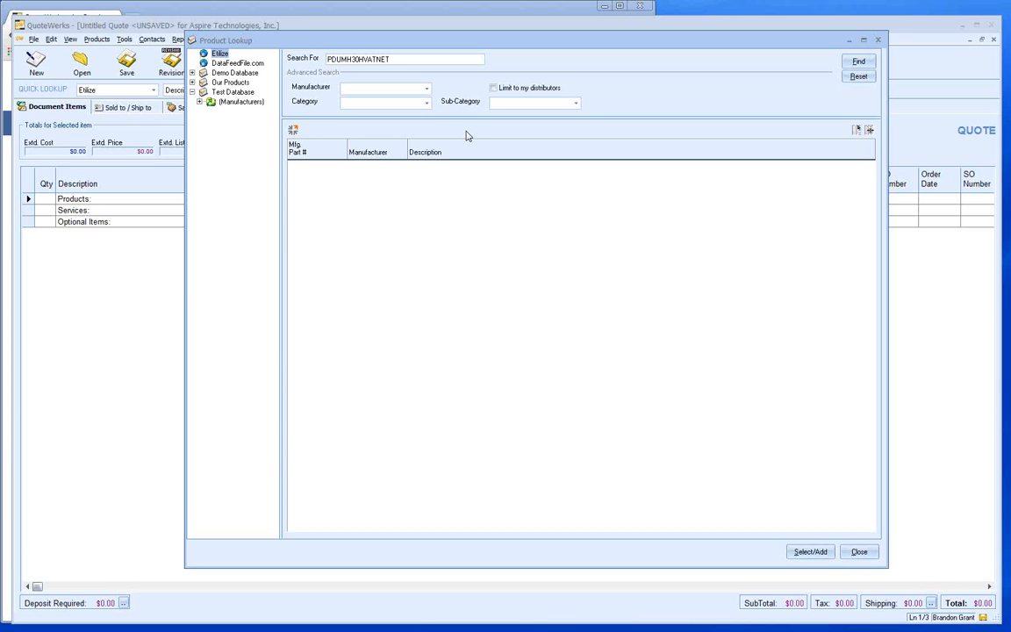
- Run the Etilize search for part number PDUMH30HVATNET
{"action": "left_click", "coordinate": [858, 63]}
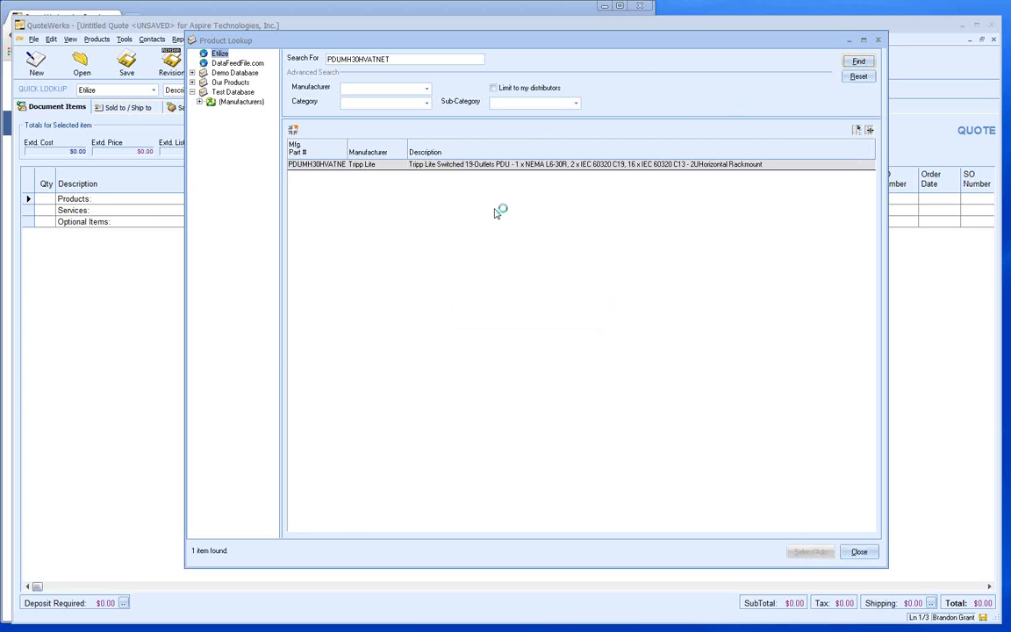
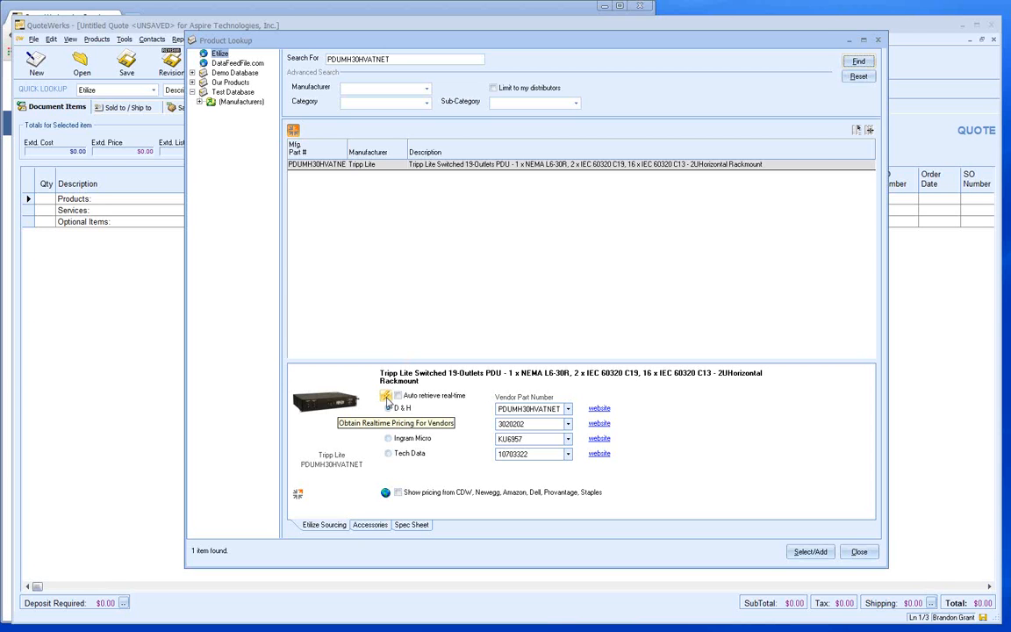
- Fetch real-time PDU prices: D&H $775.96, SYNNEX $823.18, Ingram Micro $805.00, Tech Data $753.93
{"action": "left_click", "coordinate": [386, 398]}
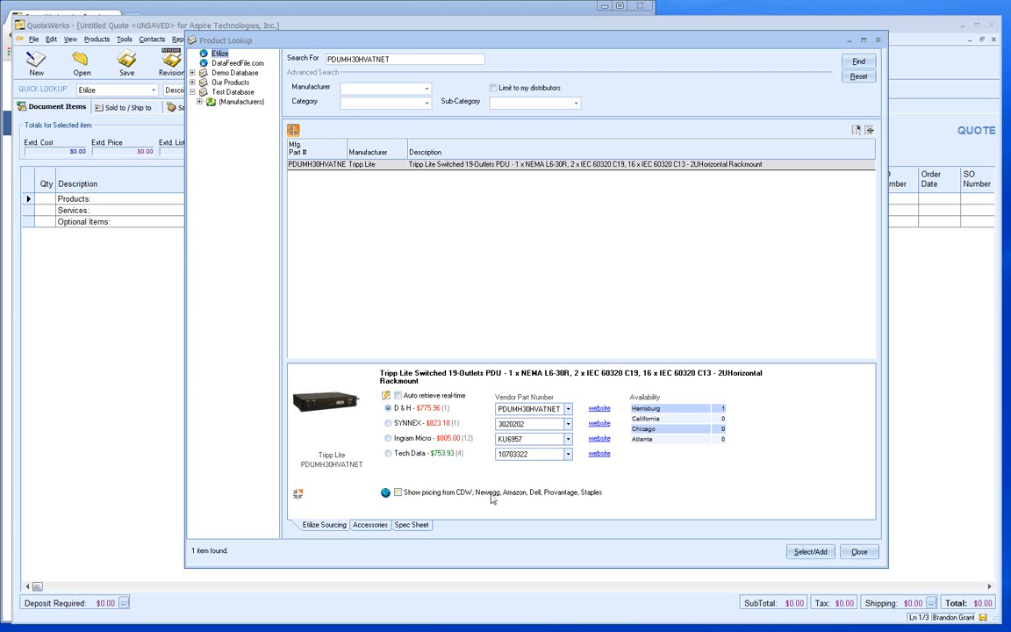
- Choose Tech Data at $753.93 as the PDU's vendor
{"action": "left_click", "coordinate": [413, 453]}
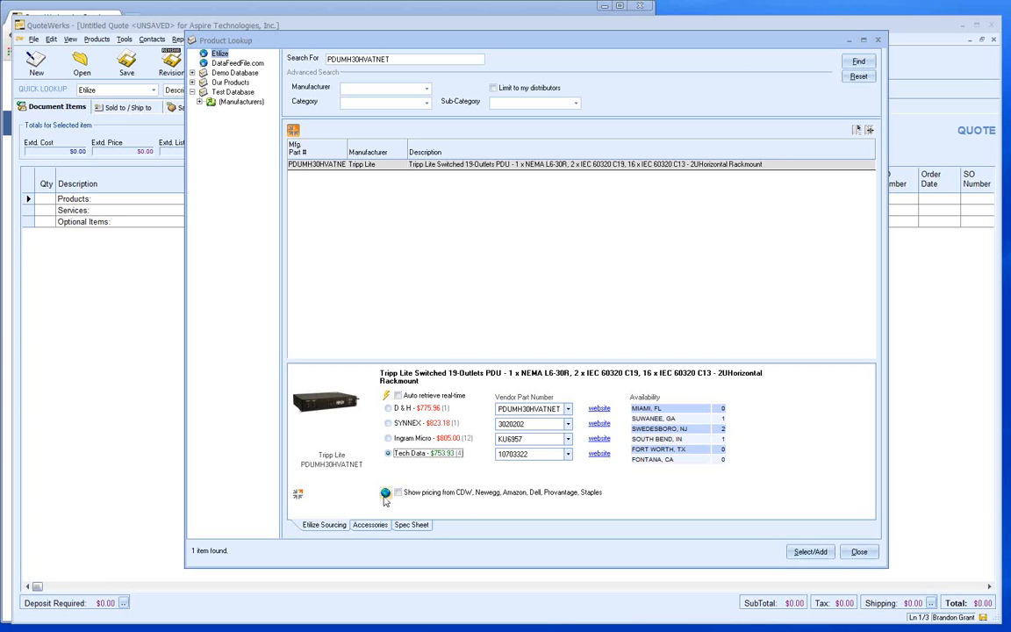
- Add online store pricing for the PDU from CDW, NewEgg, Provantage and Amazon
{"action": "left_click", "coordinate": [385, 496]}
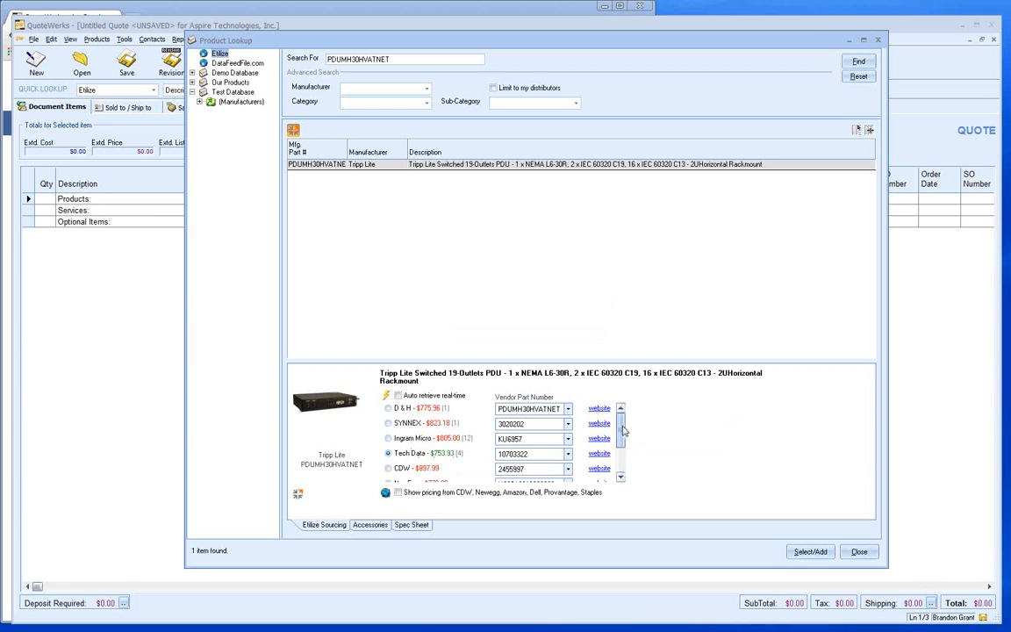
{"action": "scroll", "coordinate": [580, 470], "scroll_direction": "down", "scroll_amount": 3}
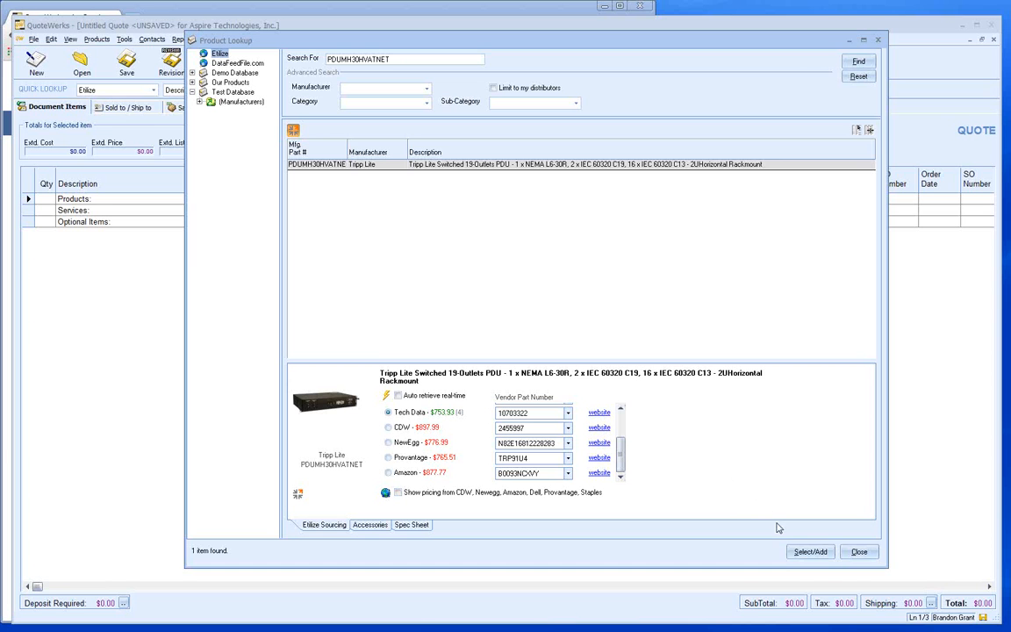
- Start adding the PDU with quantity 3, replacing the P10 price modifier with M20
{"action": "left_click", "coordinate": [807, 552]}
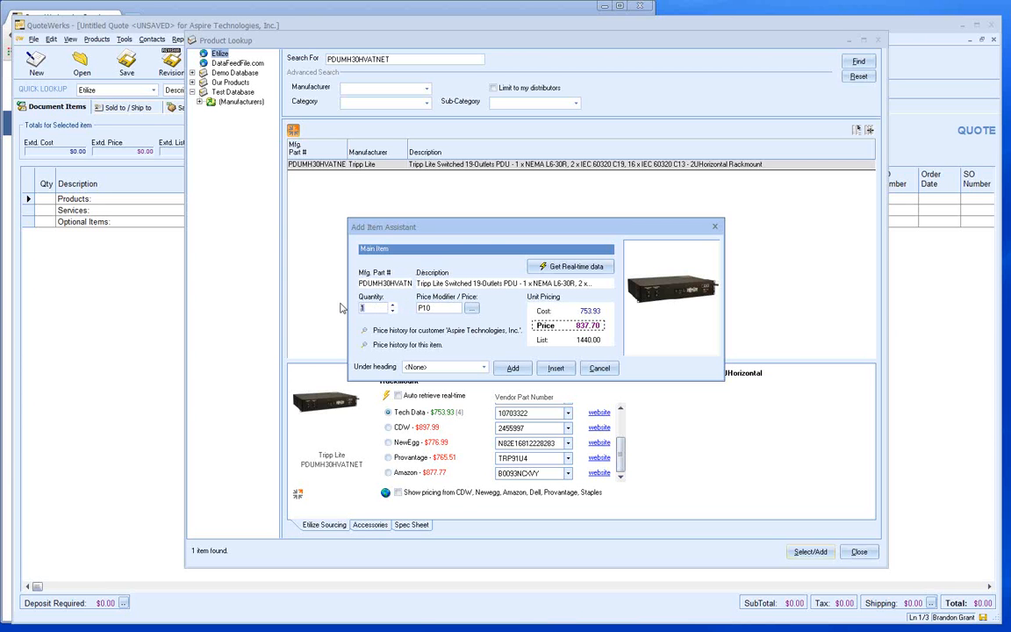
{"action": "type", "text": "3"}
{"action": "left_click_drag", "start_coordinate": [444, 308], "coordinate": [404, 317]}
{"action": "type", "text": "800"}
{"action": "key", "text": "BackSpace"}
{"action": "key", "text": "BackSpace"}
{"action": "key", "text": "BackSpace"}
{"action": "type", "text": "M20"}
{"action": "left_click", "coordinate": [472, 310]}
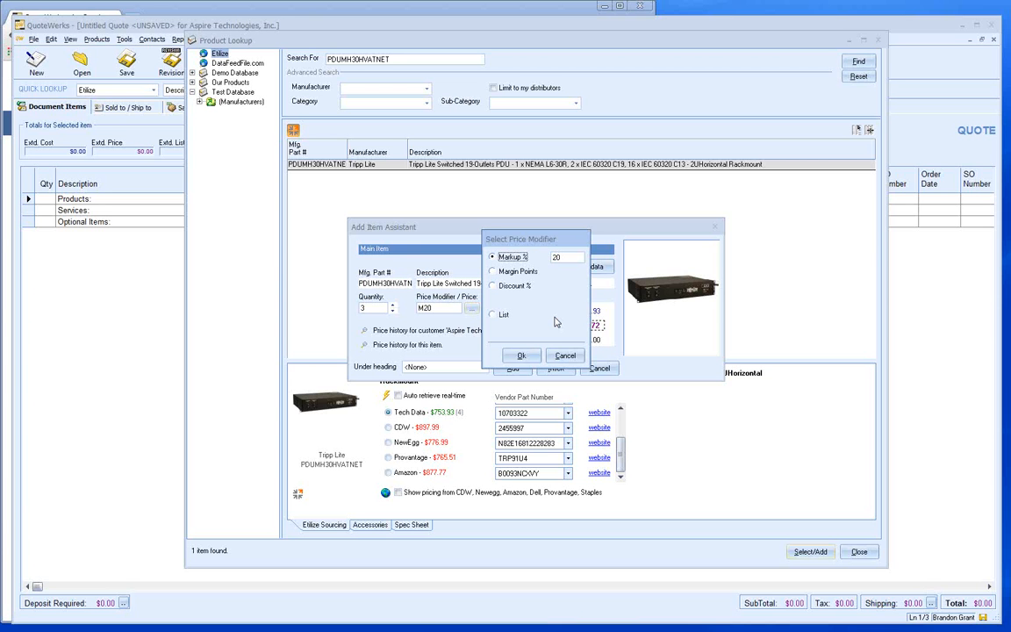
{"action": "left_click", "coordinate": [566, 356]}
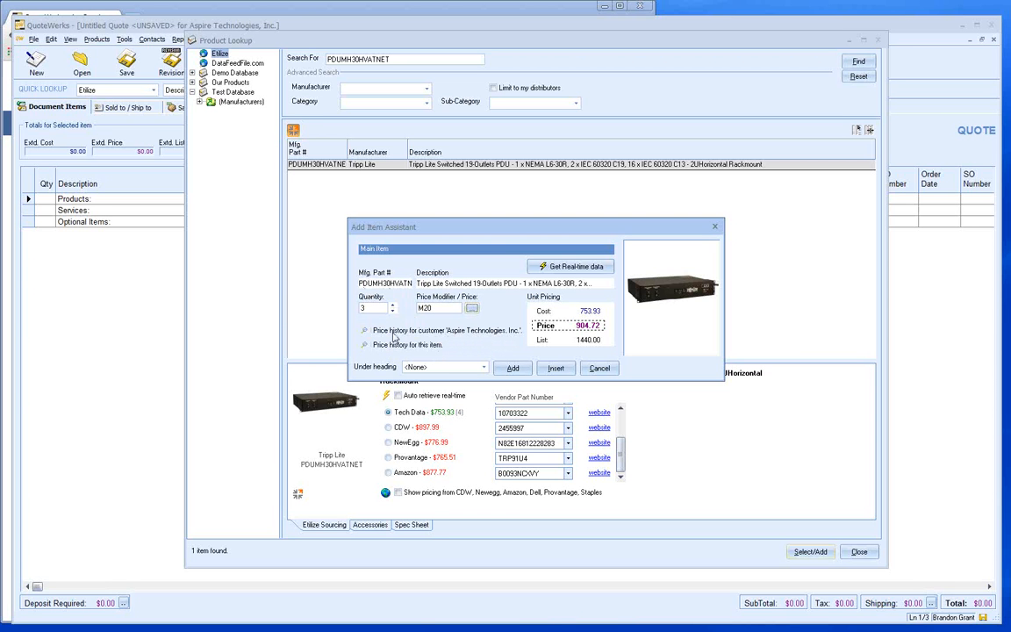
{"action": "left_click", "coordinate": [365, 330]}
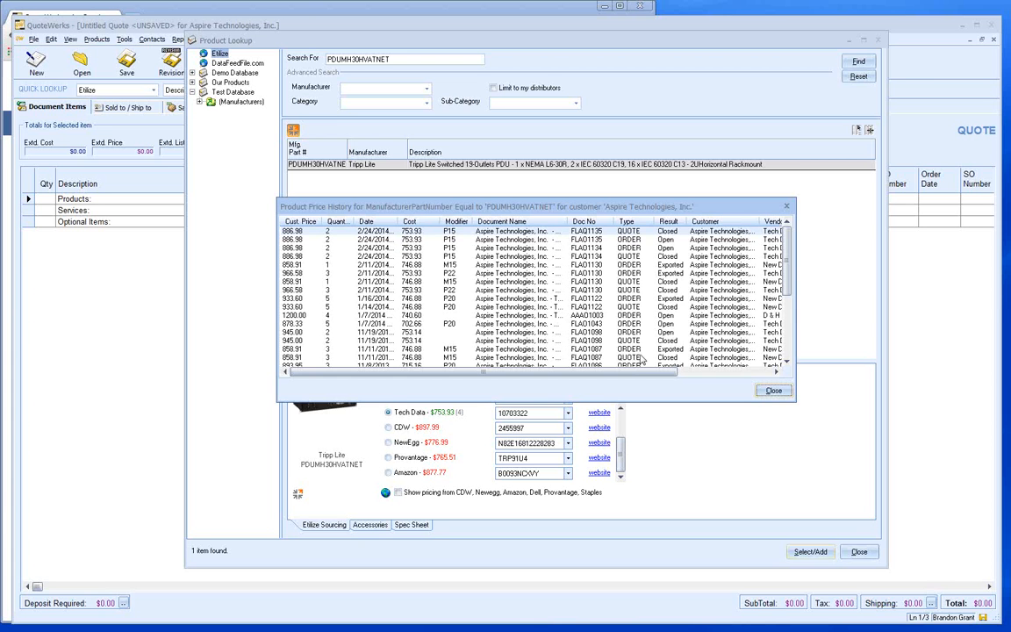
{"action": "left_click", "coordinate": [774, 390]}
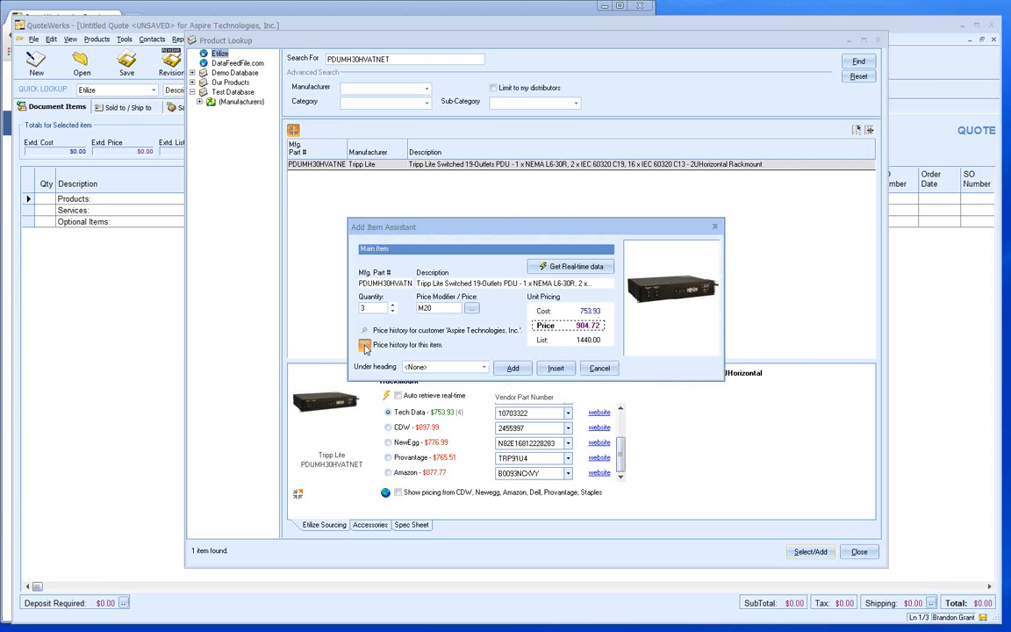
{"action": "left_click", "coordinate": [365, 347]}
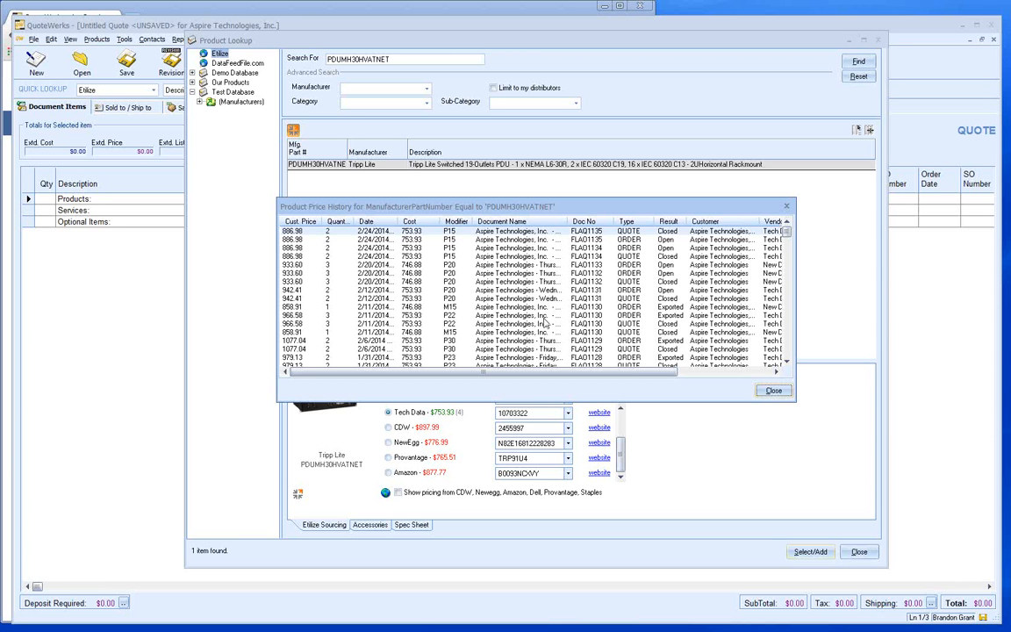
{"action": "left_click", "coordinate": [772, 390]}
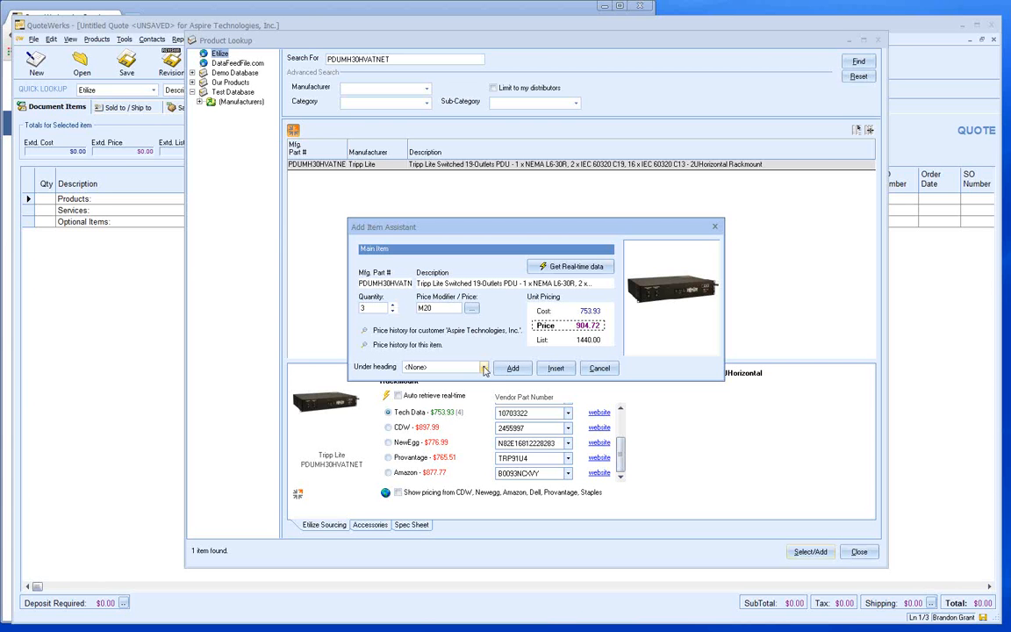
- Add the Tripp Lite PDU at quantity 3 under the Products heading
{"action": "left_click", "coordinate": [483, 369]}
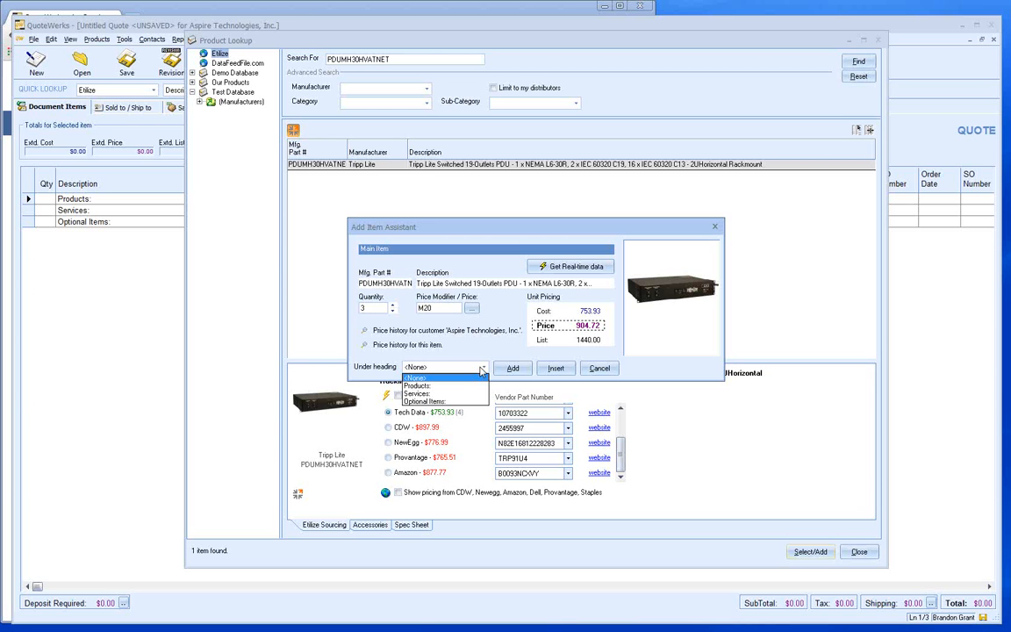
{"action": "left_click", "coordinate": [457, 386]}
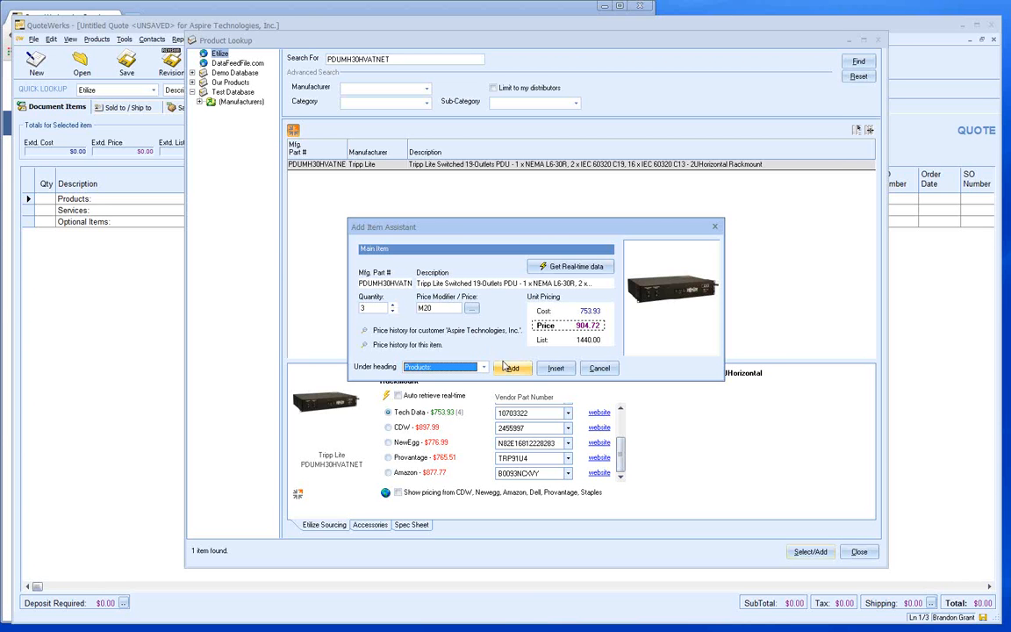
{"action": "left_click", "coordinate": [513, 368]}
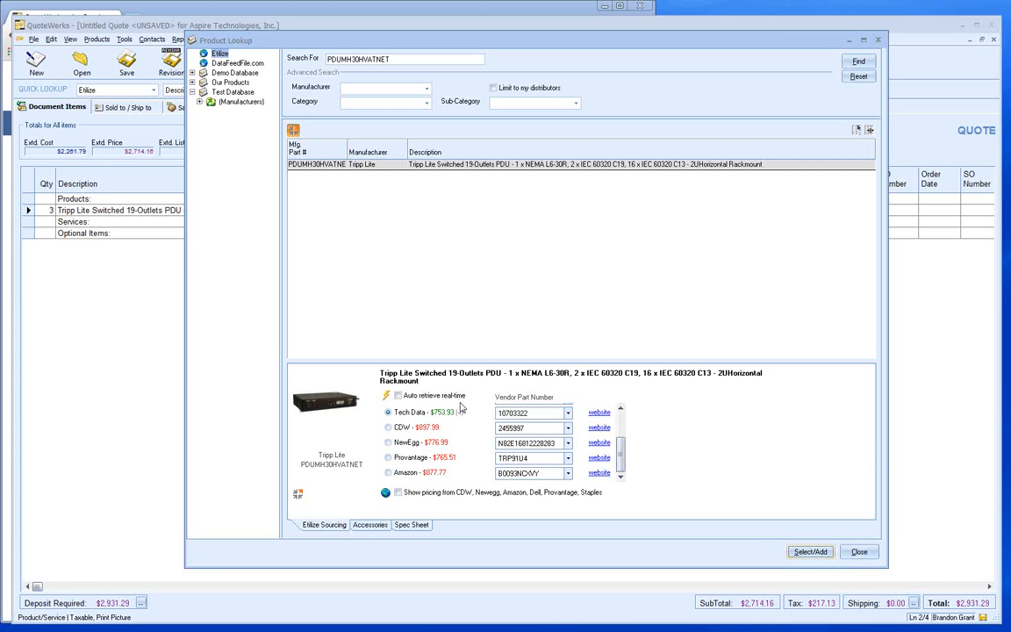
- Show the PDU's accessories and list their categories, such as Power Cords and Services
{"action": "left_click", "coordinate": [368, 526]}
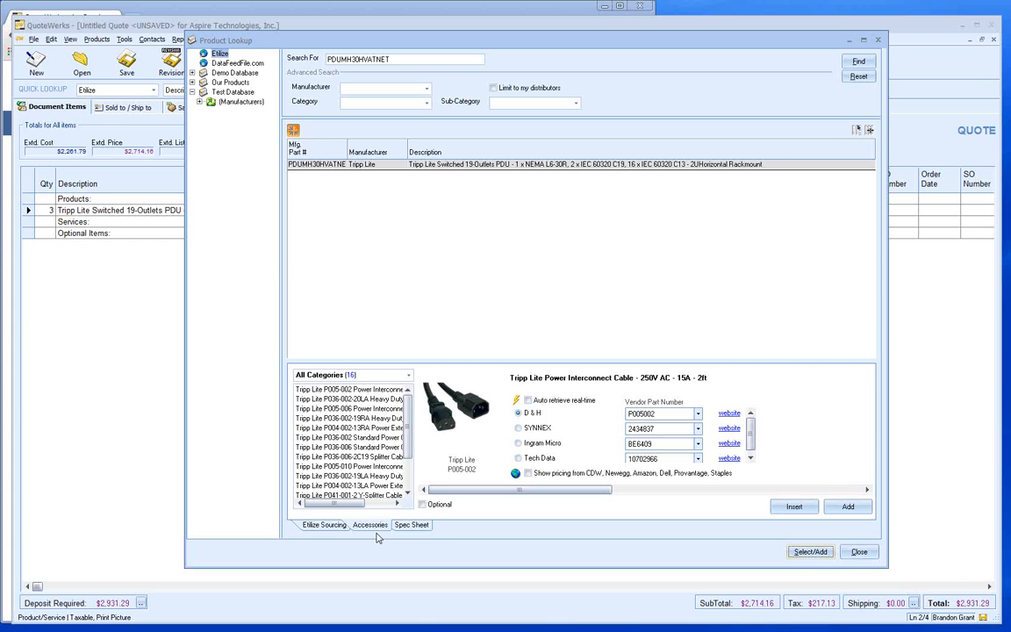
{"action": "left_click", "coordinate": [408, 376]}
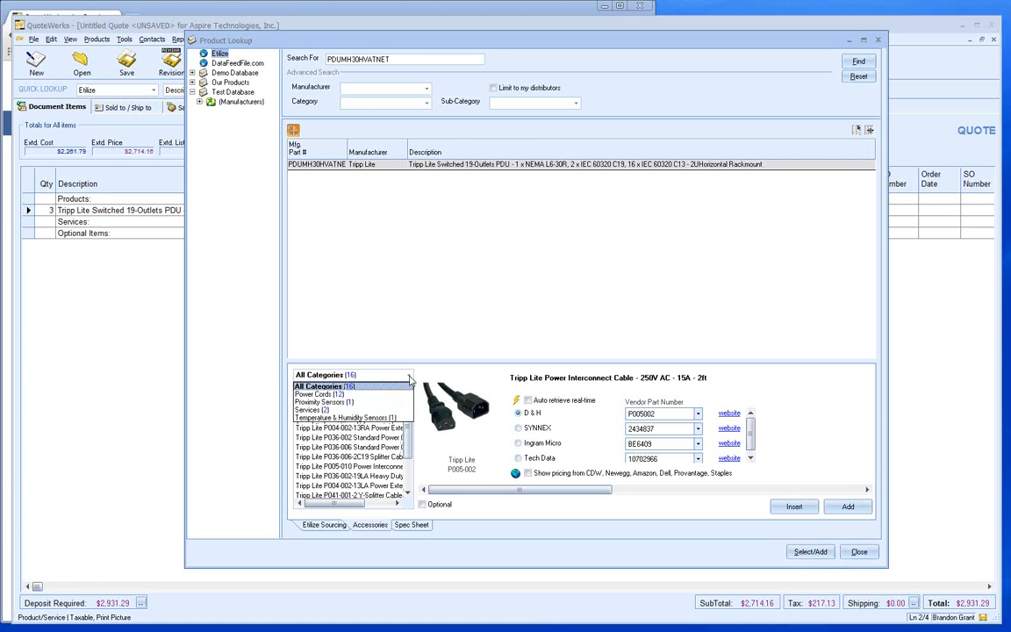
- Filter accessories to Power Cords and source the P005-002 cable from SYNNEX at $6.40
{"action": "left_click", "coordinate": [392, 394]}
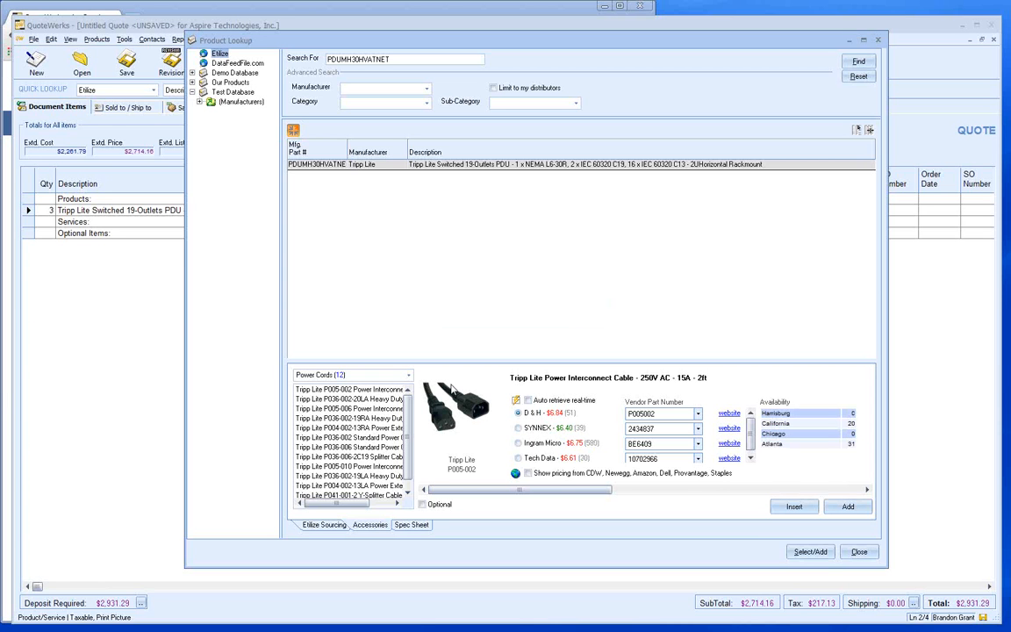
{"action": "left_click", "coordinate": [519, 429]}
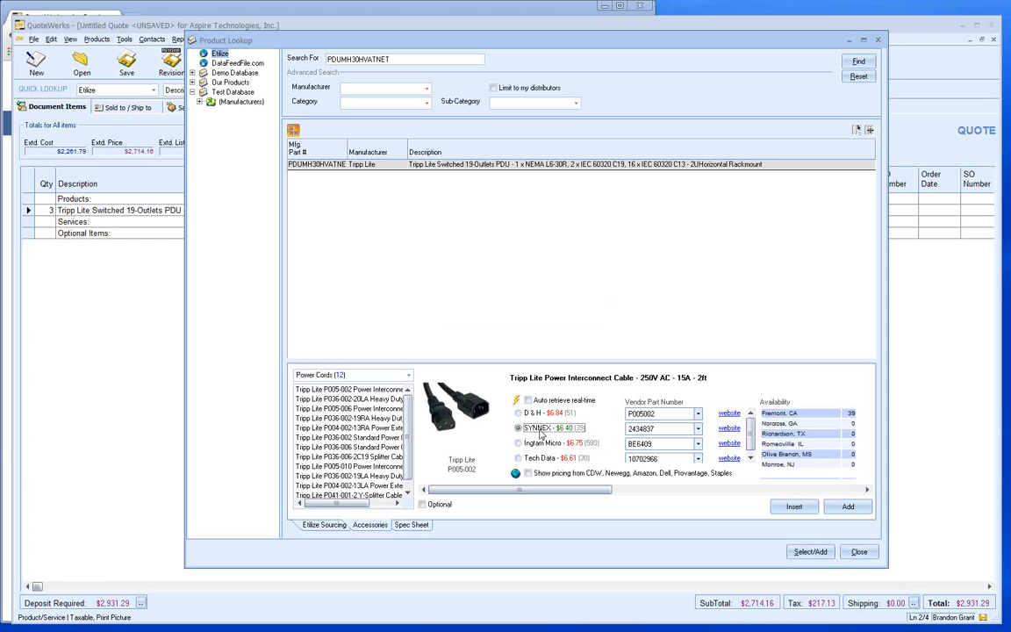
- Add the P005-002 Power Interconnect Cable at quantity 3 under Products
{"action": "double_click", "coordinate": [540, 433]}
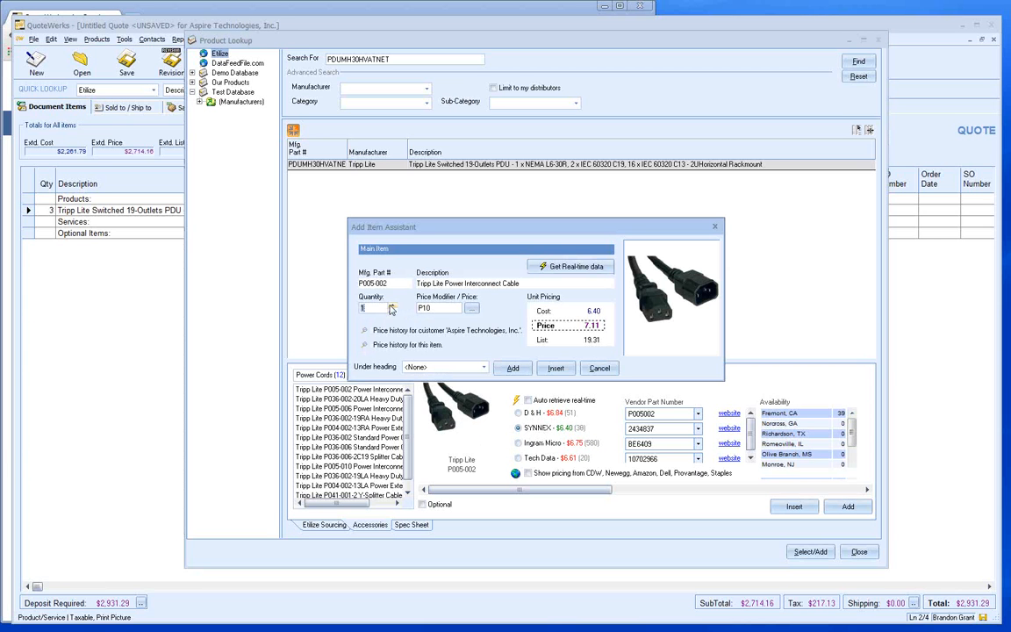
{"action": "left_click", "coordinate": [394, 308]}
{"action": "left_click", "coordinate": [440, 372]}
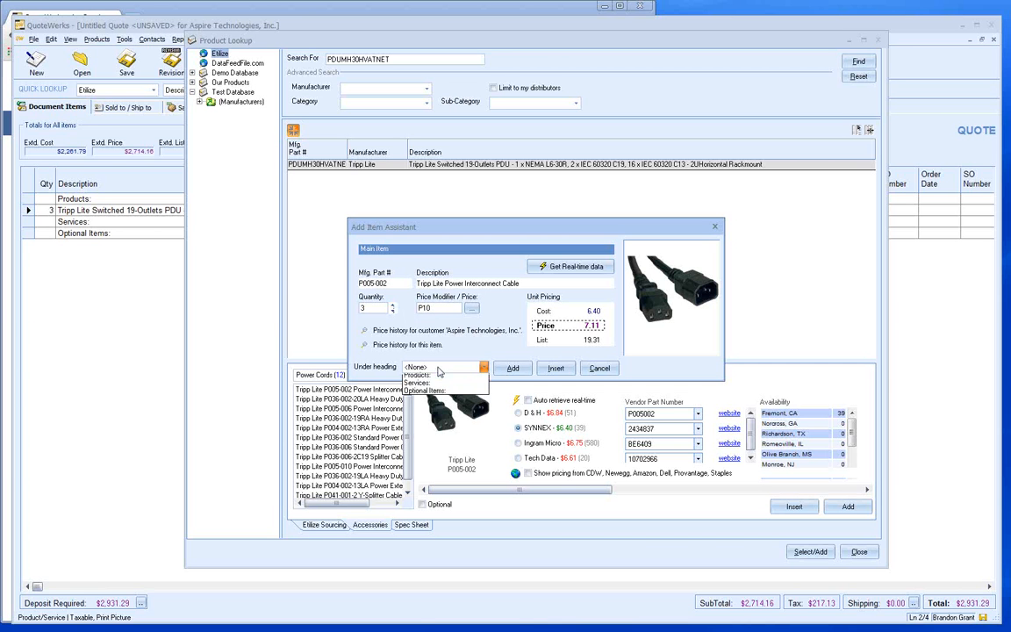
{"action": "left_click", "coordinate": [422, 379]}
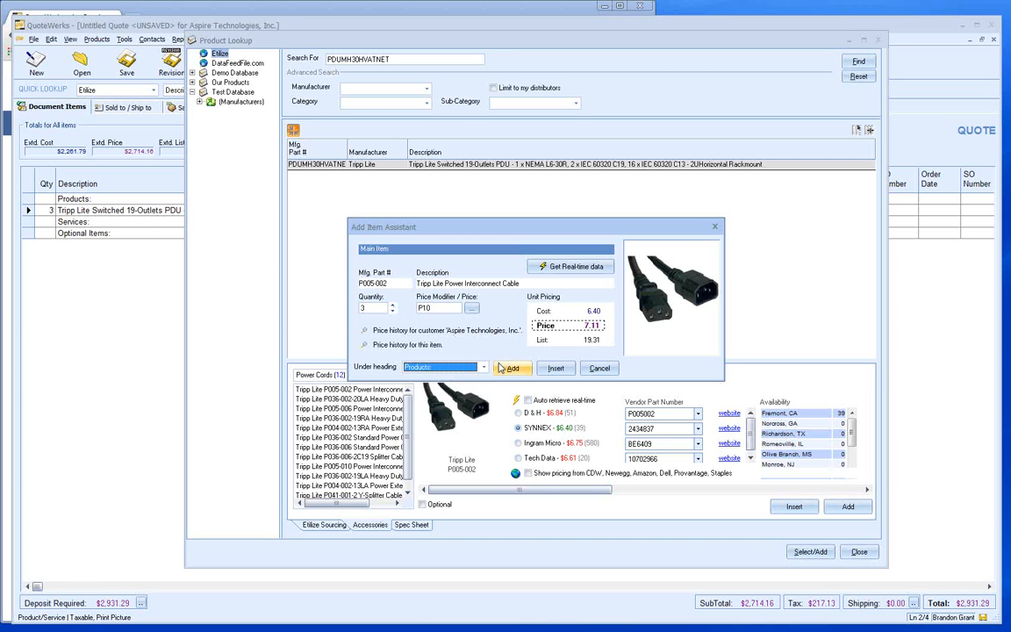
{"action": "left_click", "coordinate": [509, 369]}
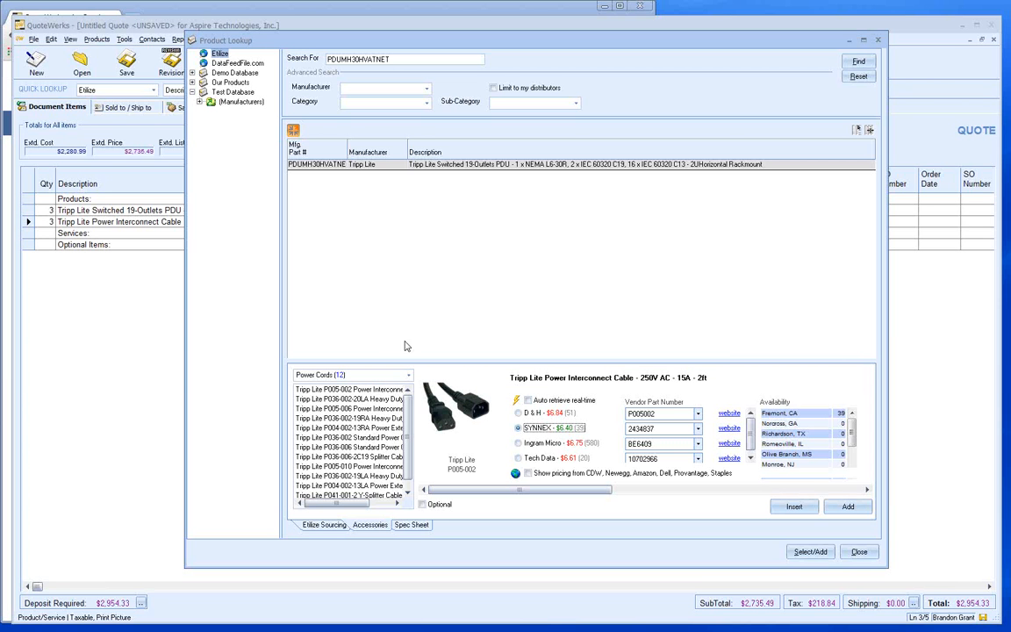
- Save the PDU's spec sheet PDF to the quote's Links tab
{"action": "left_click", "coordinate": [411, 525]}
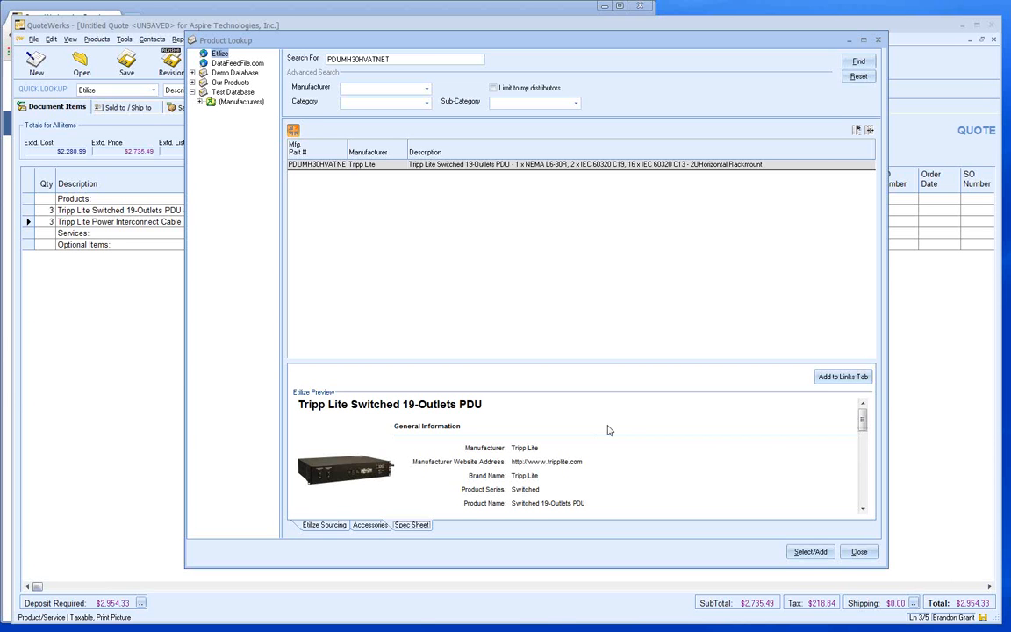
{"action": "left_click", "coordinate": [843, 377]}
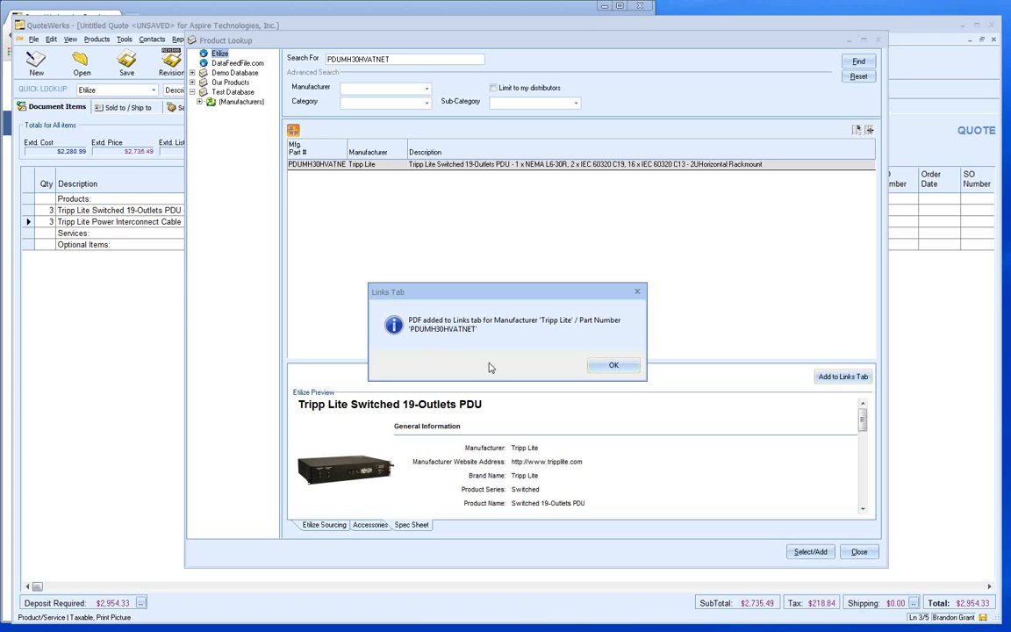
{"action": "left_click", "coordinate": [614, 365]}
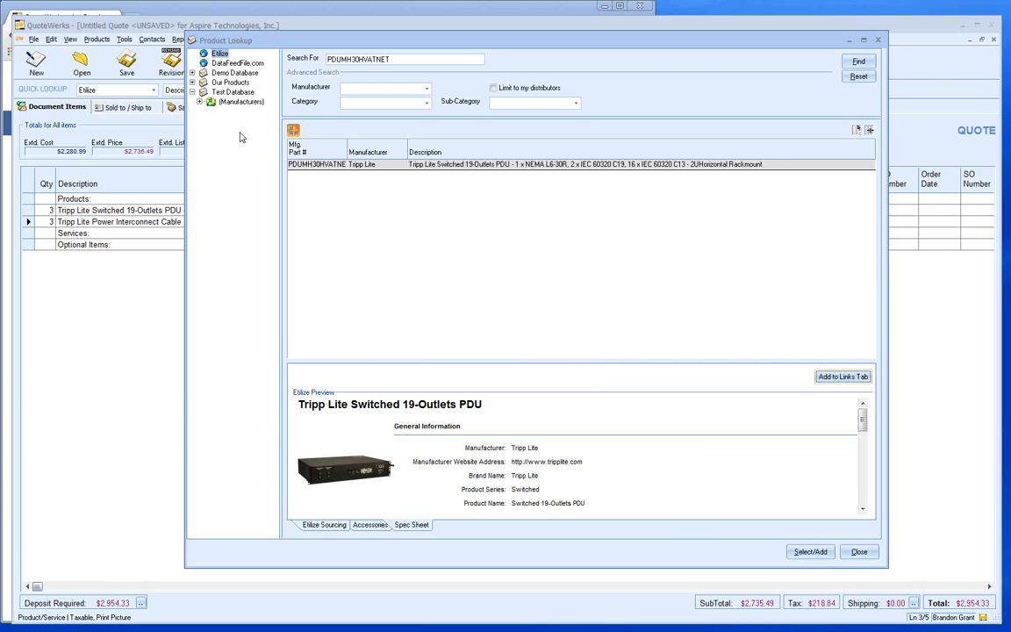
{"action": "left_click", "coordinate": [228, 74]}
- List all five Demo Database items and select the 3-year service/support item
{"action": "left_click", "coordinate": [860, 91]}
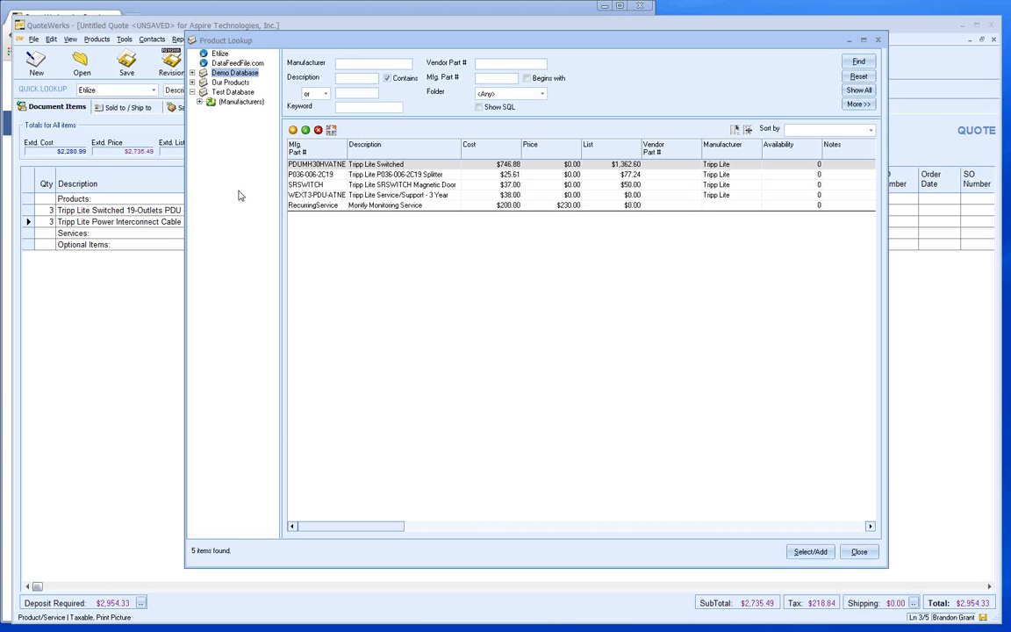
{"action": "left_click", "coordinate": [371, 200]}
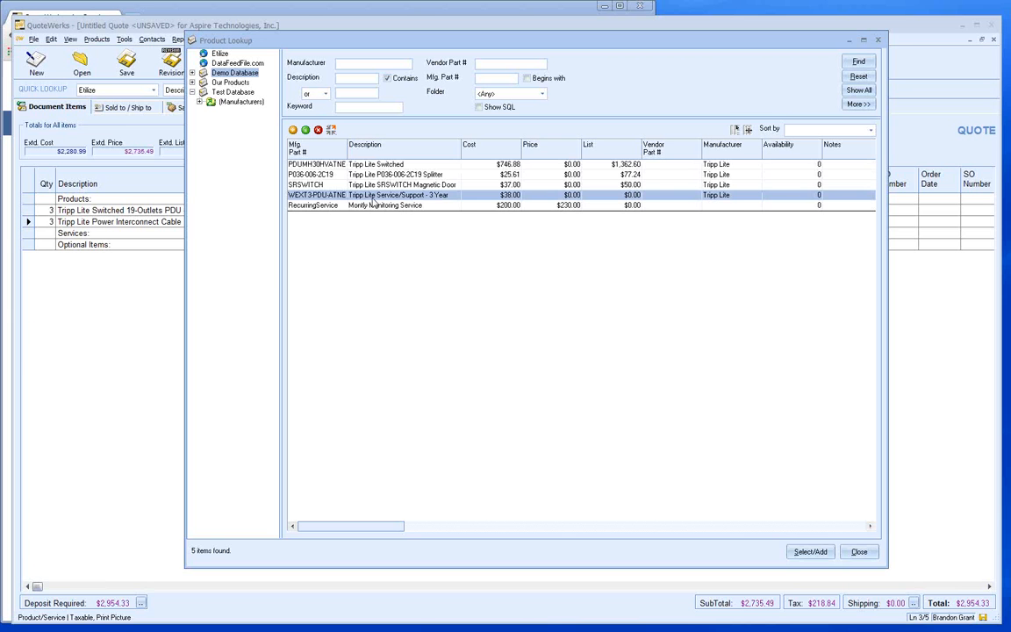
- Add the WEXT3-PDU-ATNE Tripp Lite 3-year warranty under Services with price modifier M15
{"action": "double_click", "coordinate": [372, 203]}
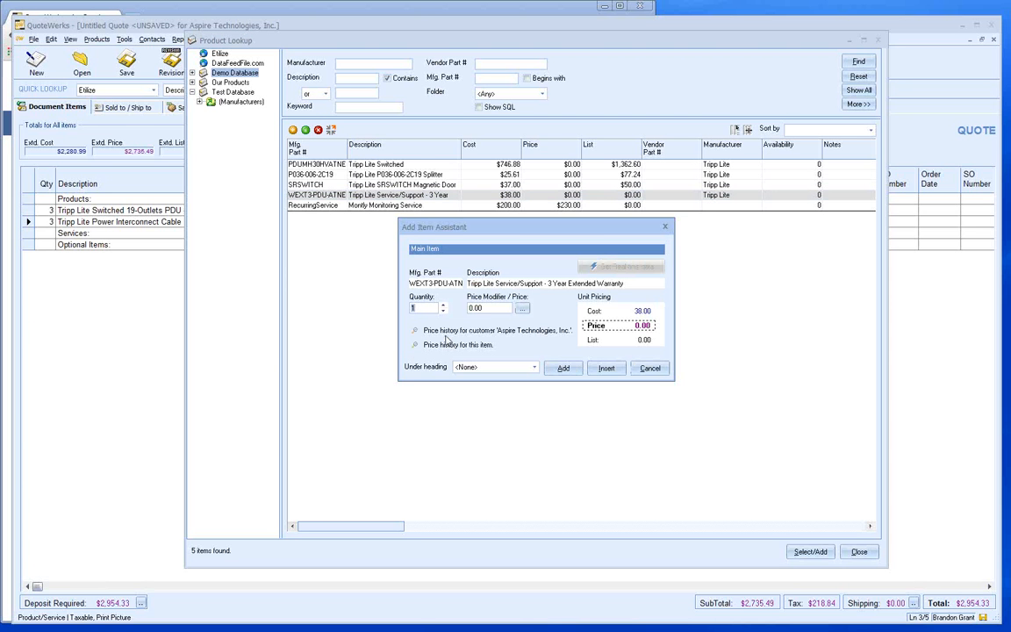
{"action": "type", "text": "31"}
{"action": "key", "text": "Tab"}
{"action": "type", "text": "M15"}
{"action": "left_click", "coordinate": [533, 367]}
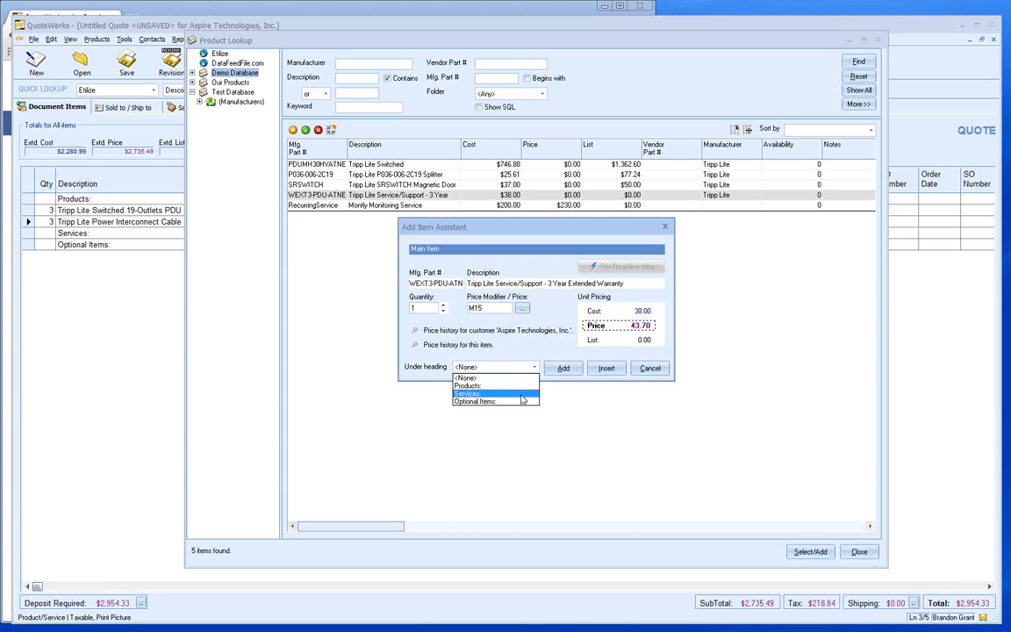
{"action": "left_click", "coordinate": [521, 395]}
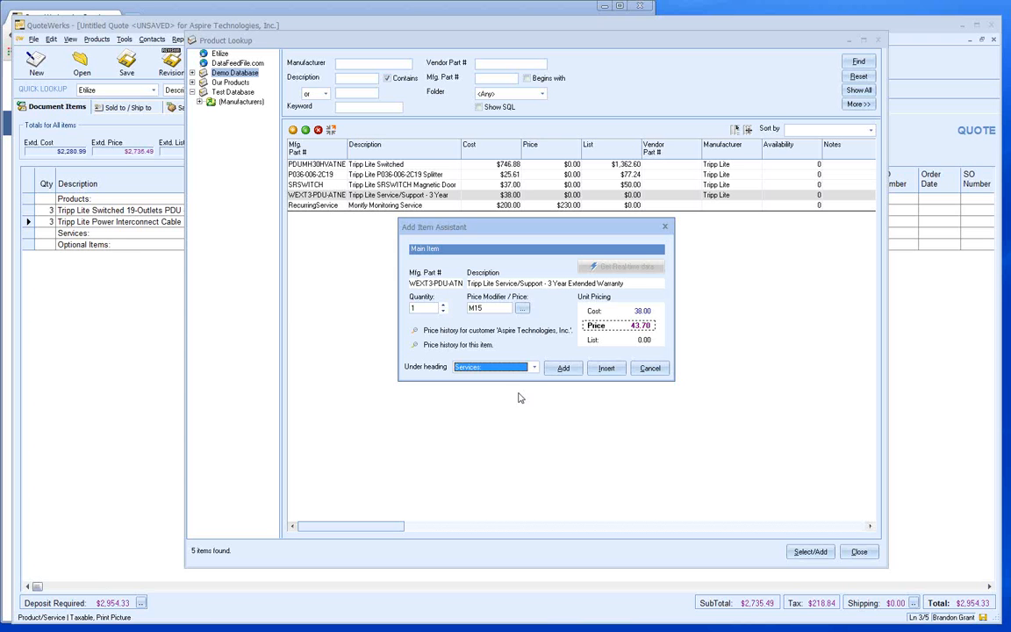
{"action": "left_click", "coordinate": [556, 370]}
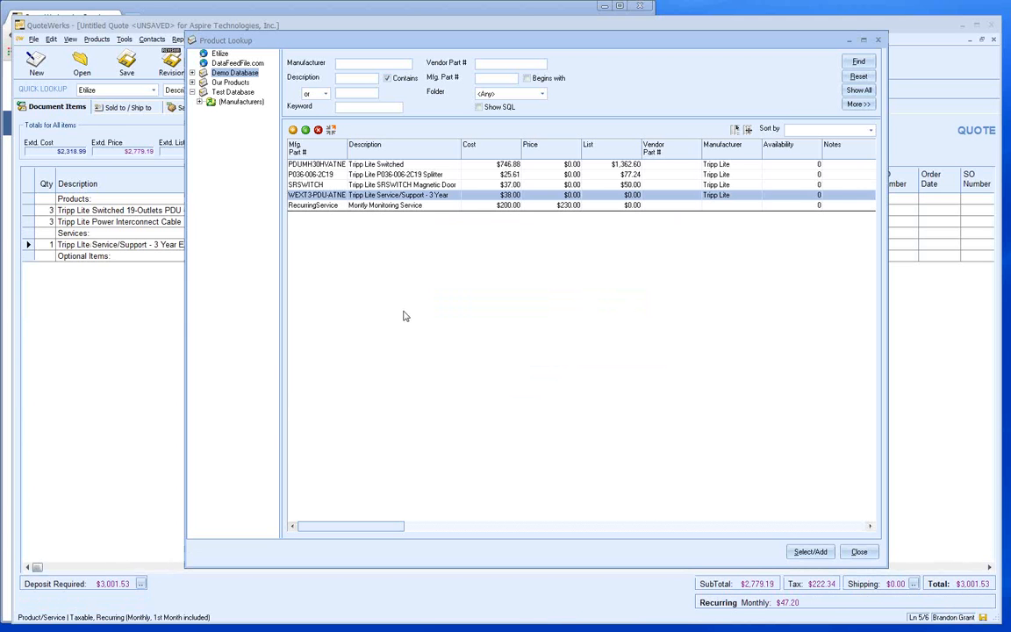
- Add the RecurringService Monthly Monitoring Service item under the Services heading
{"action": "left_click", "coordinate": [388, 207]}
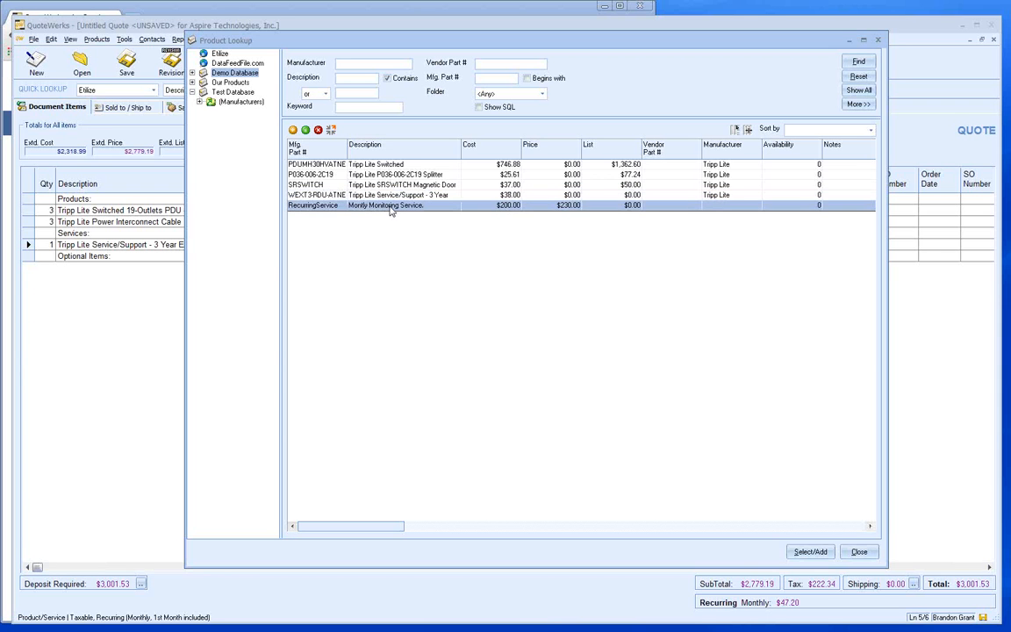
{"action": "double_click", "coordinate": [392, 210]}
{"action": "left_click", "coordinate": [532, 367]}
{"action": "left_click", "coordinate": [508, 393]}
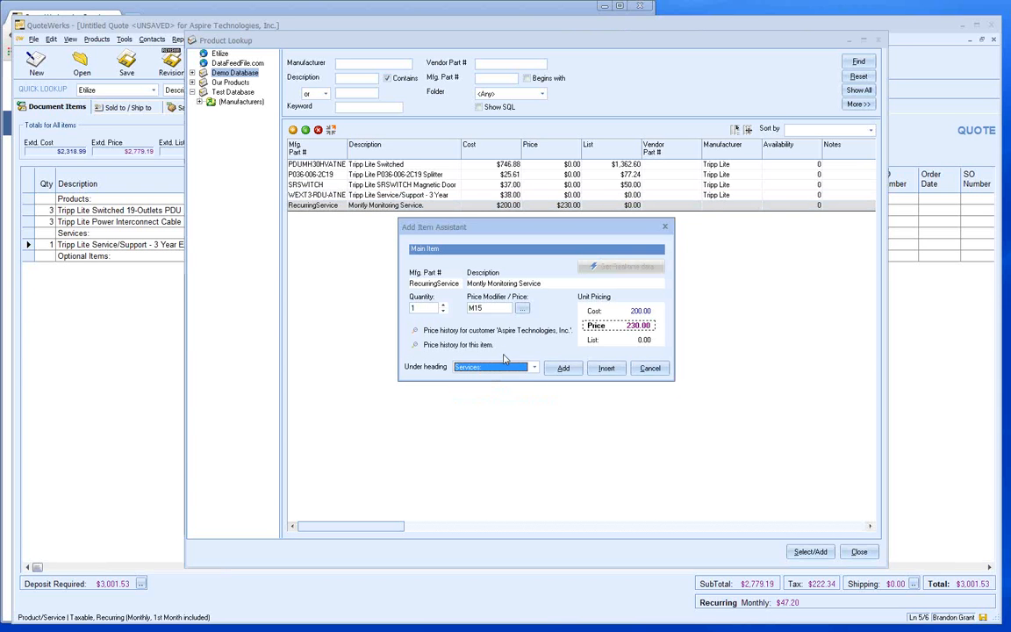
{"action": "left_click", "coordinate": [562, 369]}
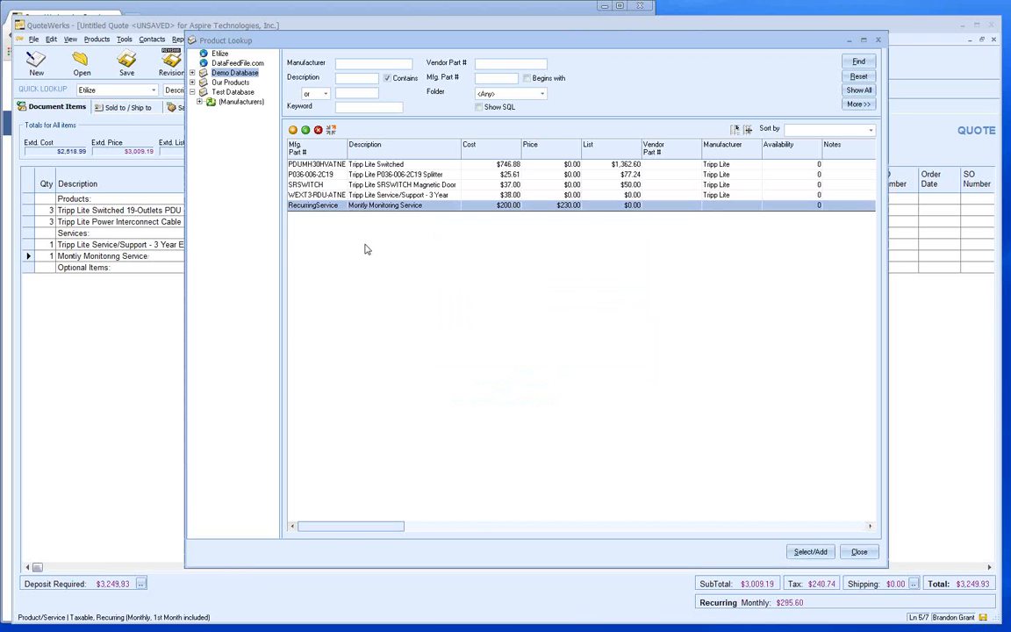
{"action": "left_click", "coordinate": [377, 175]}
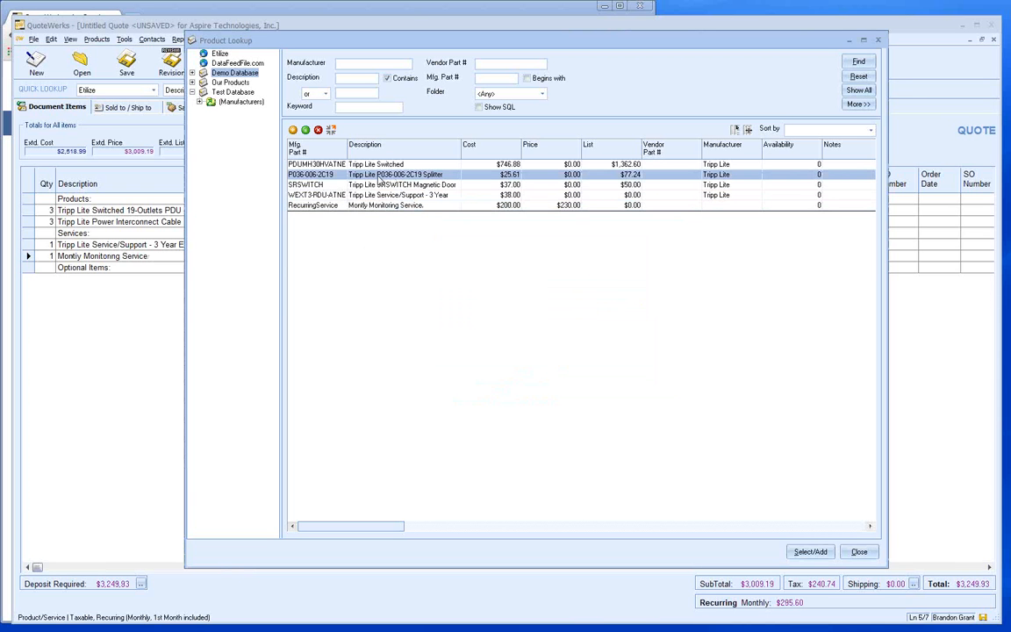
- Add the P036-006-2C19 splitter cable under Optional Items with price modifier M15
{"action": "double_click", "coordinate": [378, 178]}
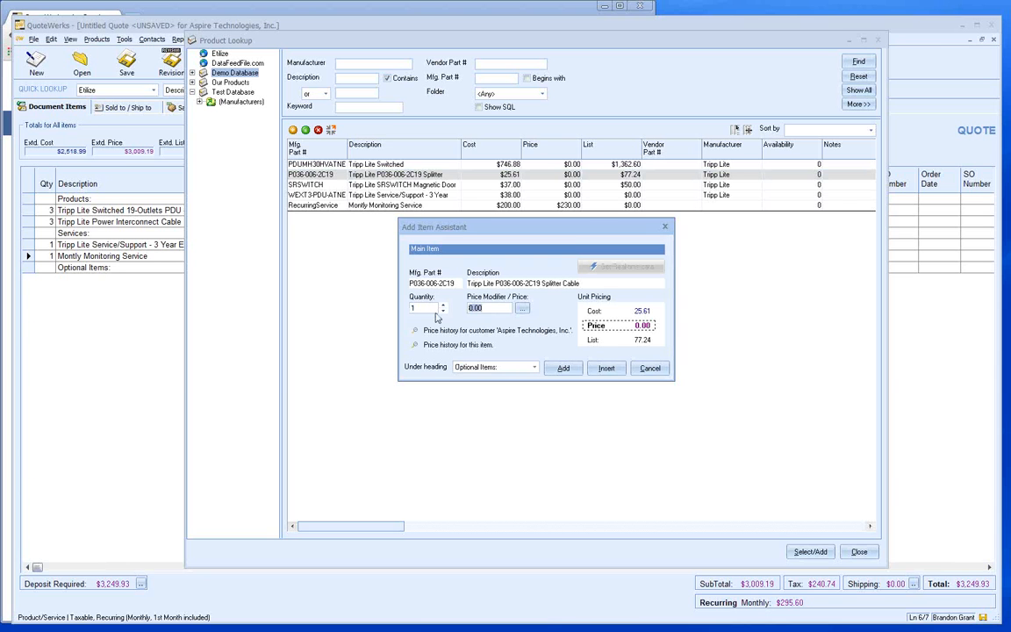
{"action": "type", "text": "M15"}
{"action": "left_click", "coordinate": [562, 368]}
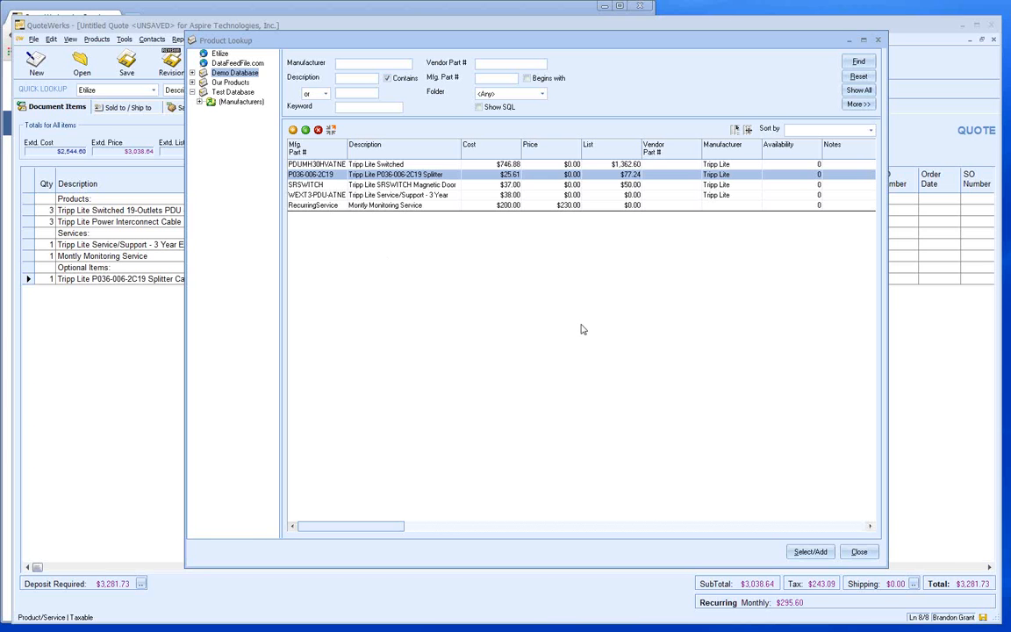
- Close Product Lookup and open the switched PDU's description in the Zoom editor
{"action": "left_click", "coordinate": [859, 552]}
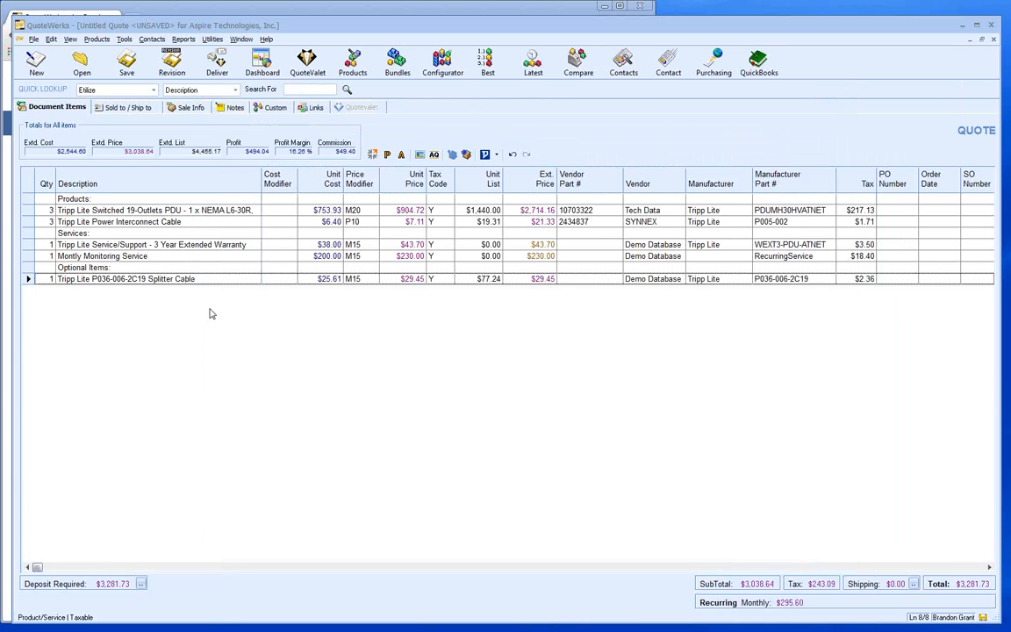
{"action": "left_click", "coordinate": [228, 210]}
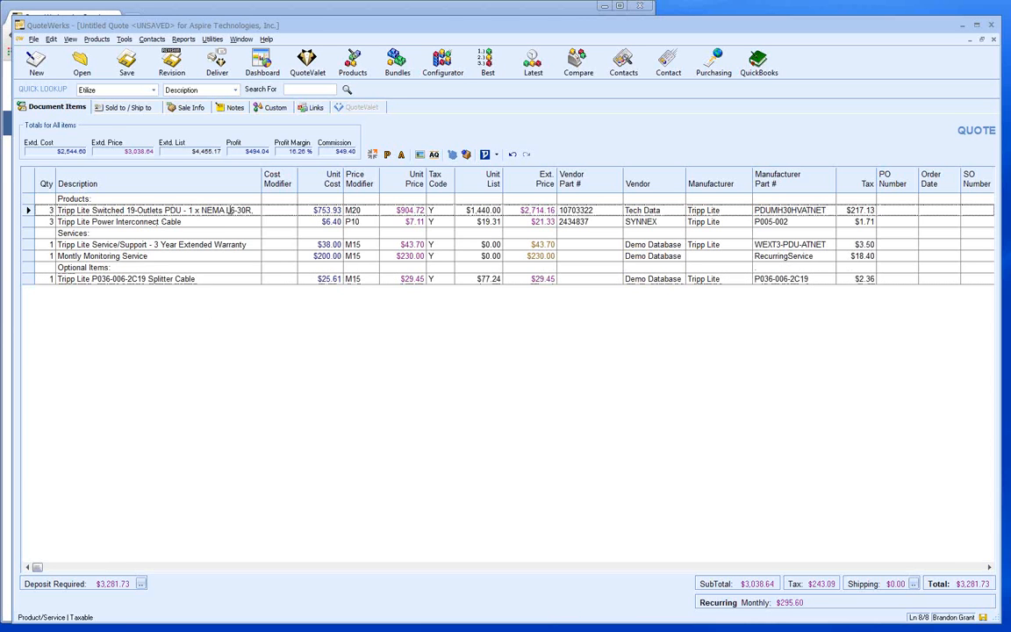
{"action": "double_click", "coordinate": [229, 210]}
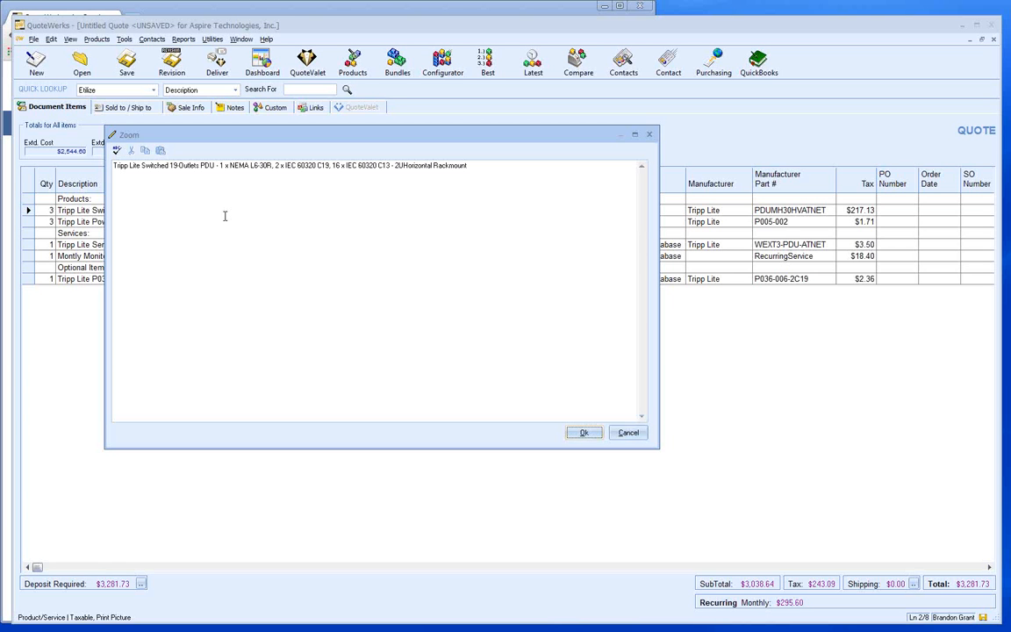
- Confirm the full Switched 19-Outlets PDU description in the Zoom window
{"action": "left_click", "coordinate": [583, 433]}
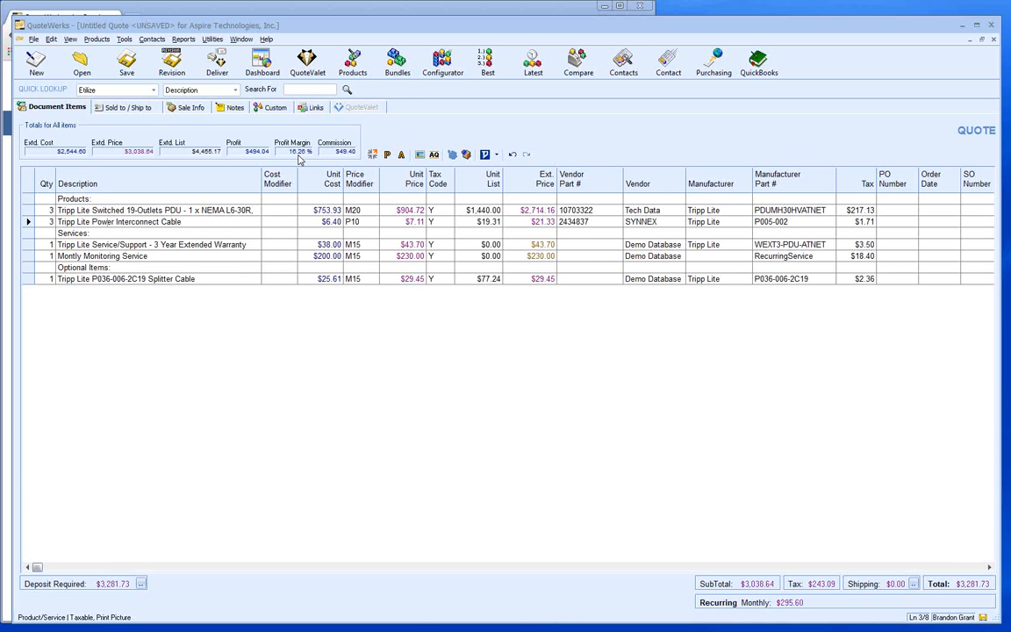
- Select both the Switched PDU and Power Interconnect Cable product lines
{"action": "left_click", "coordinate": [28, 210]}
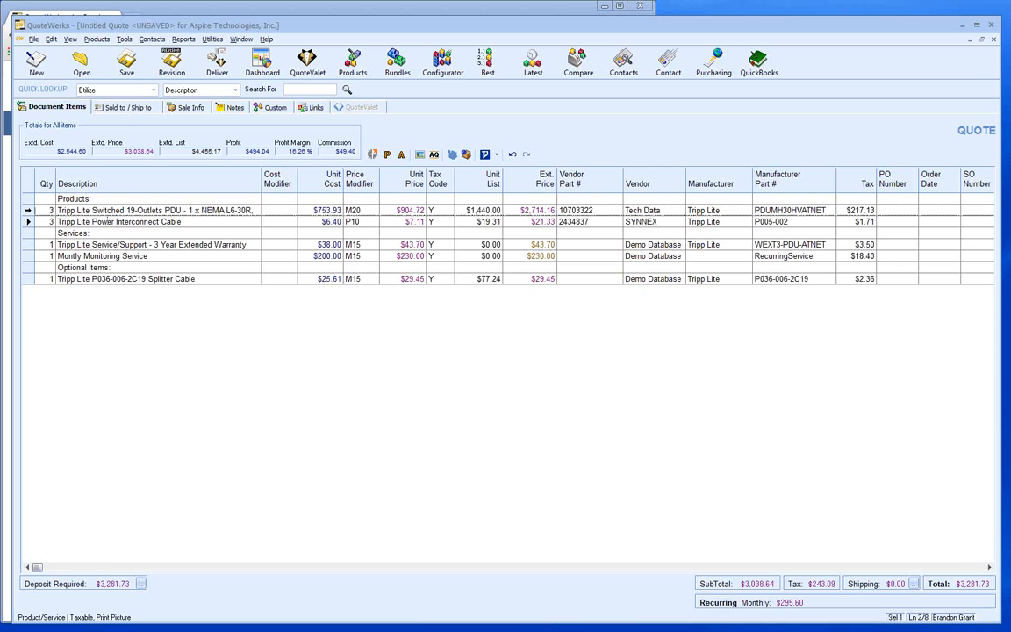
{"action": "left_click", "coordinate": [27, 209]}
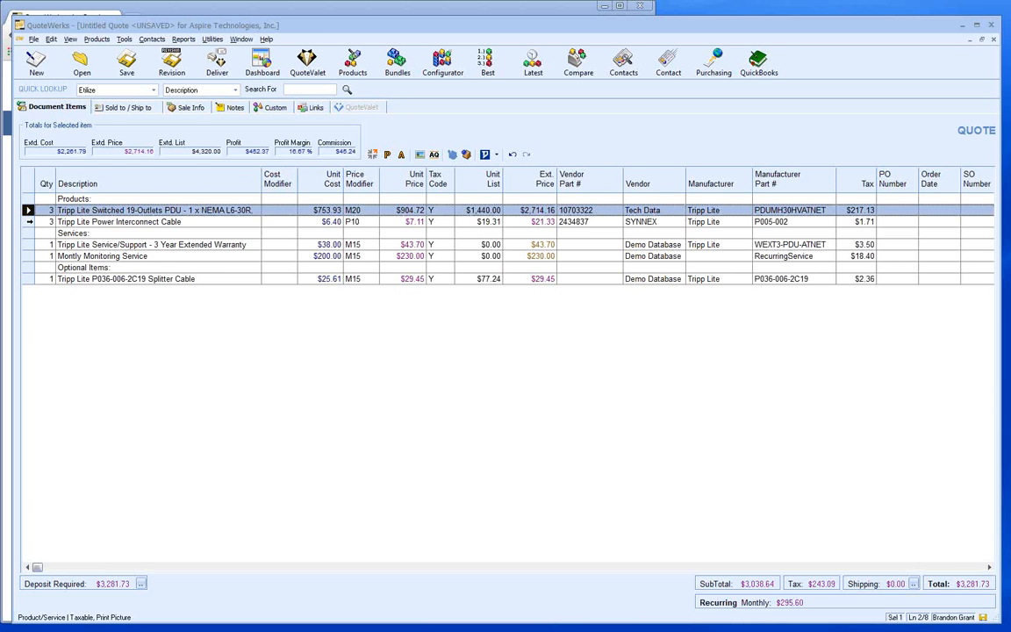
{"action": "left_click", "coordinate": [28, 221], "text": "shift"}
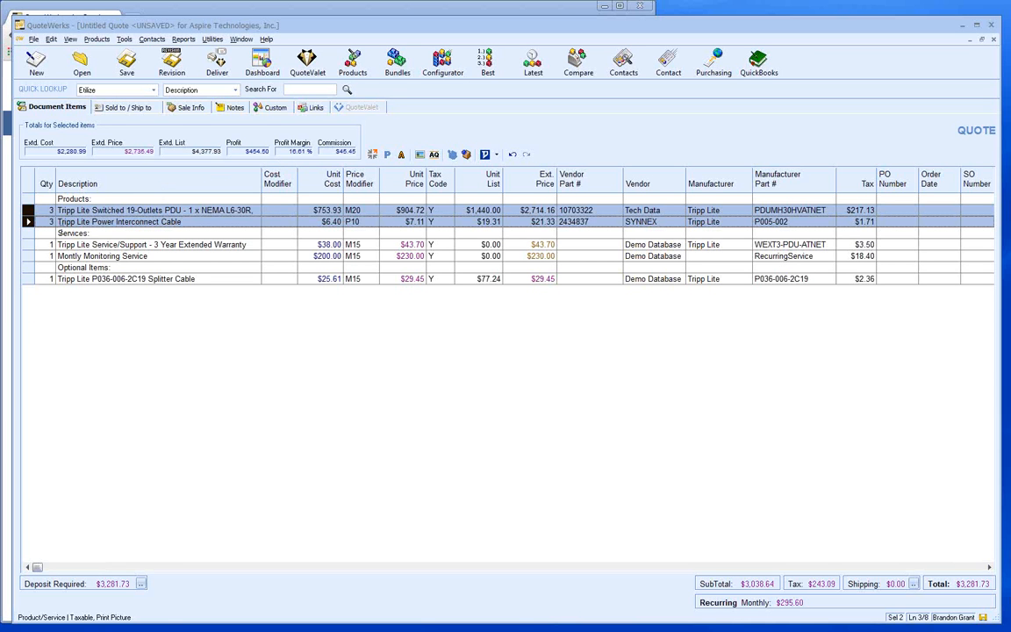
- Apply a price modifier of 20 margin points to both selected product lines
{"action": "right_click", "coordinate": [28, 209]}
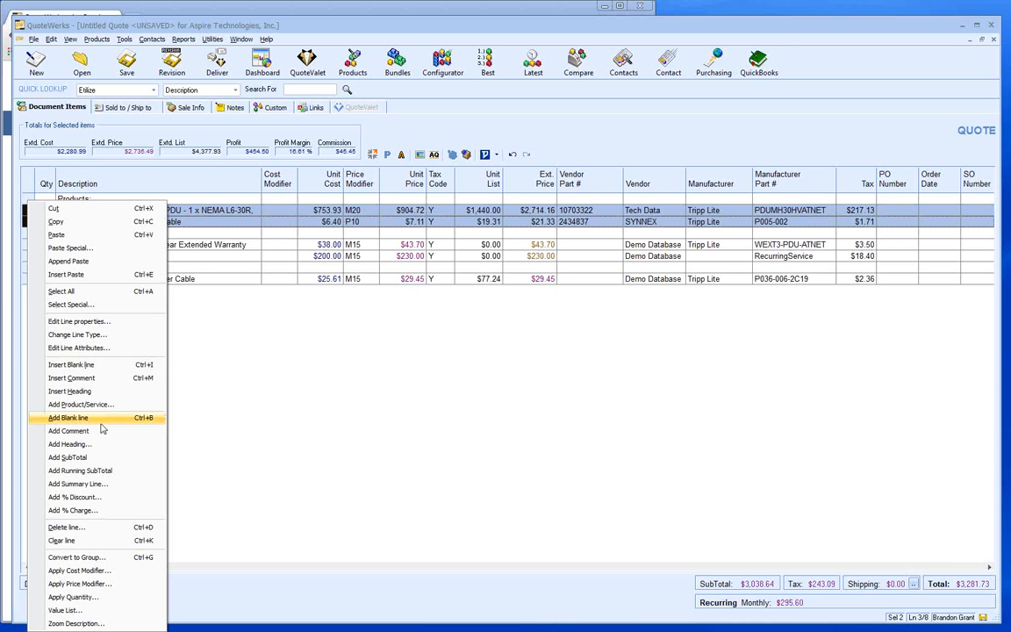
{"action": "left_click", "coordinate": [114, 586]}
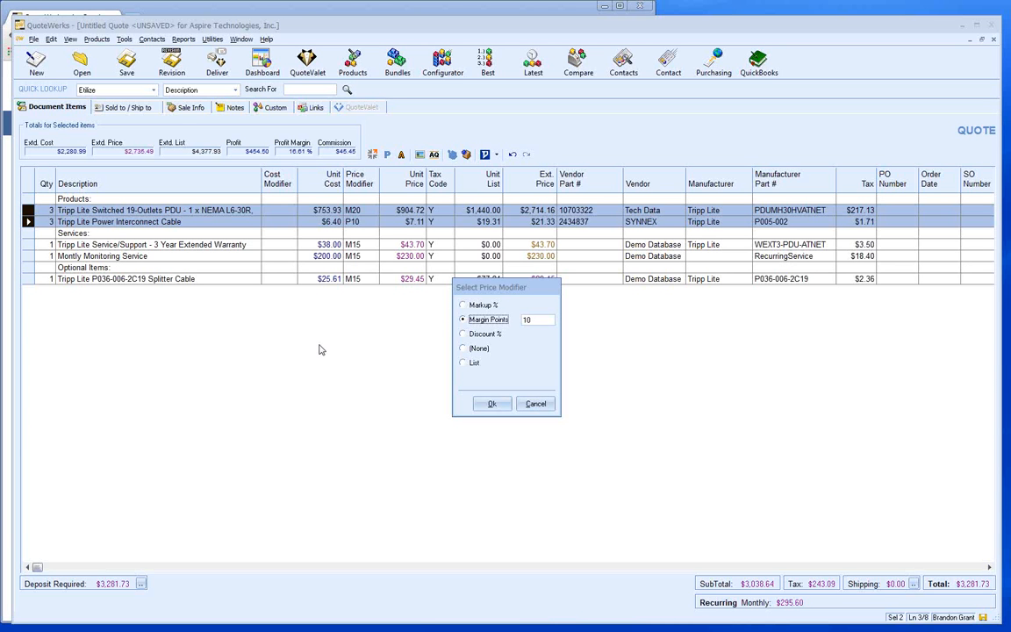
{"action": "left_click", "coordinate": [524, 320]}
{"action": "type", "text": "20"}
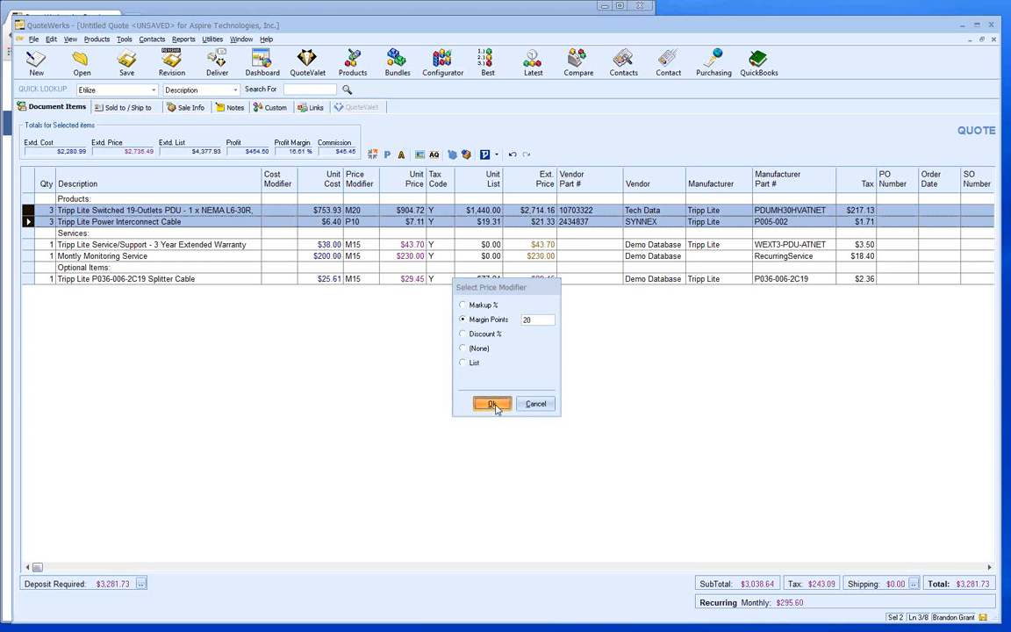
{"action": "left_click", "coordinate": [493, 404]}
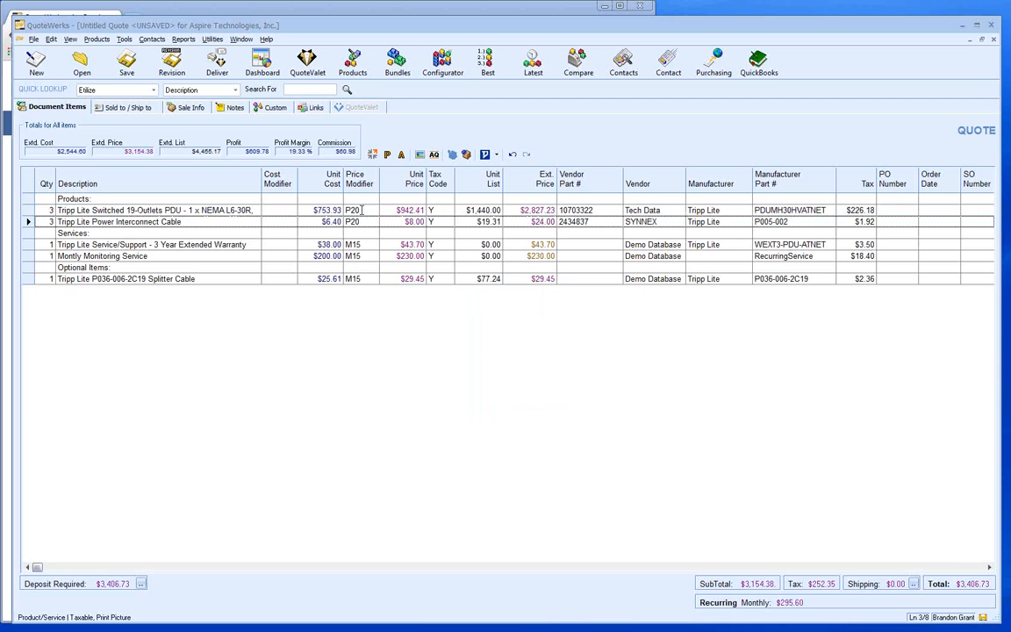
- Check the product lines' new P20 pricing, then select only the Splitter Cable line
{"action": "left_click", "coordinate": [361, 210]}
{"action": "left_click", "coordinate": [28, 221]}
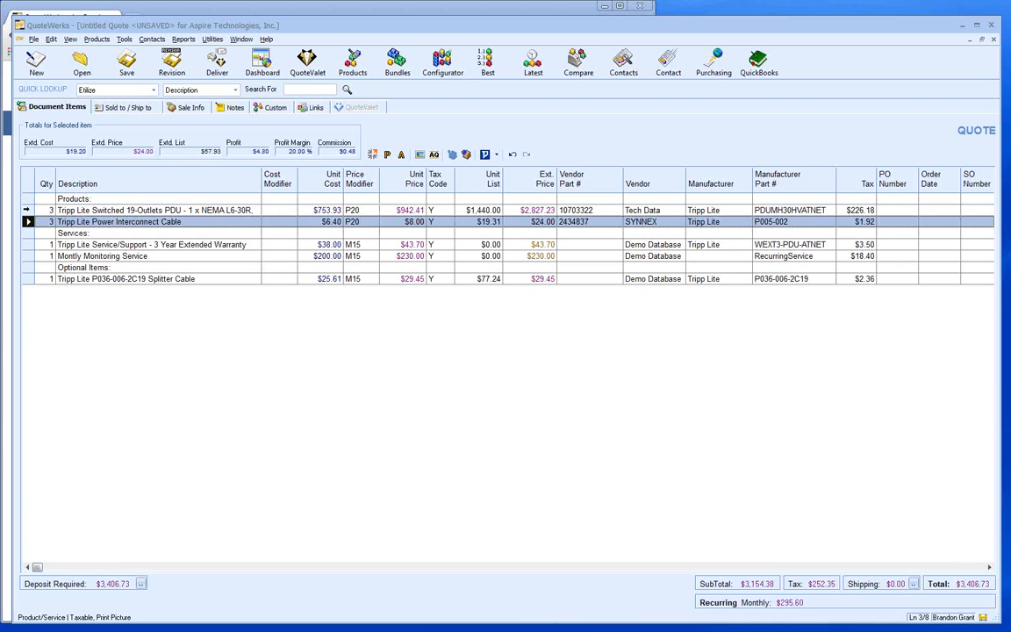
{"action": "left_click", "coordinate": [28, 210], "text": "shift"}
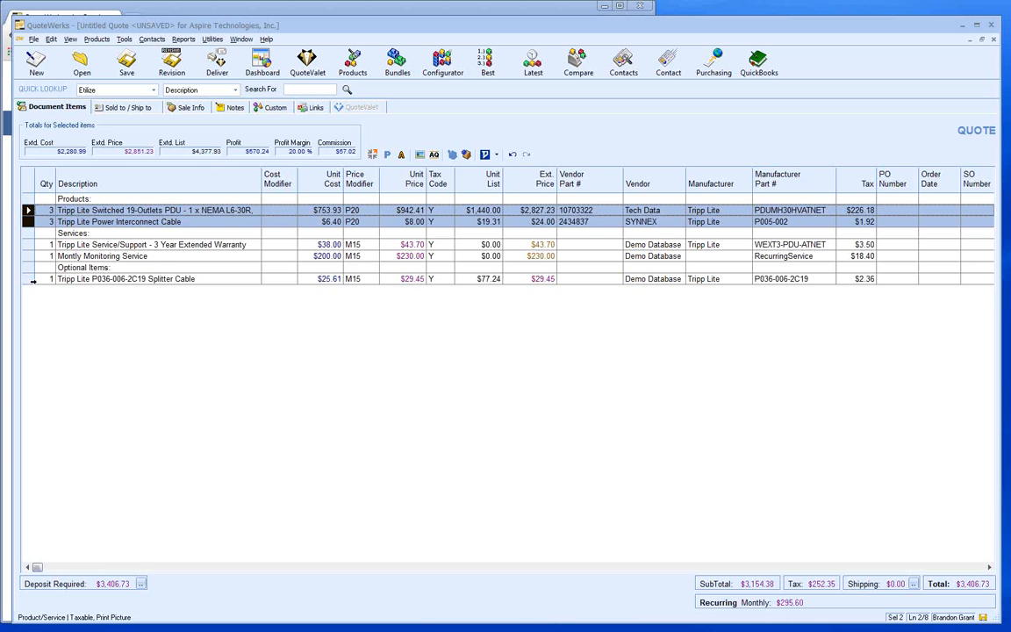
{"action": "left_click", "coordinate": [30, 280]}
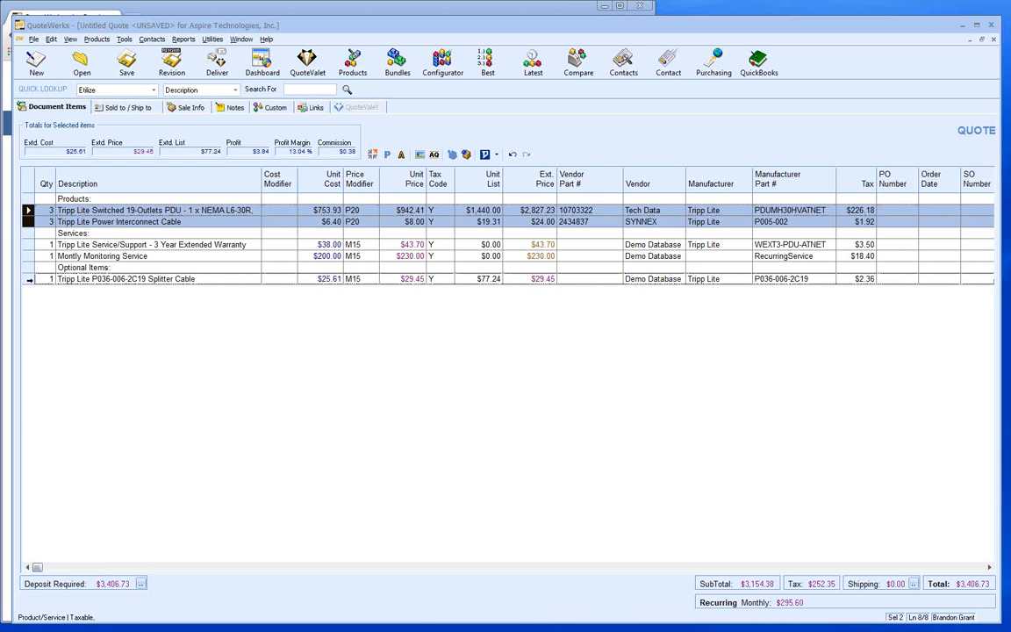
{"action": "left_click", "coordinate": [29, 280]}
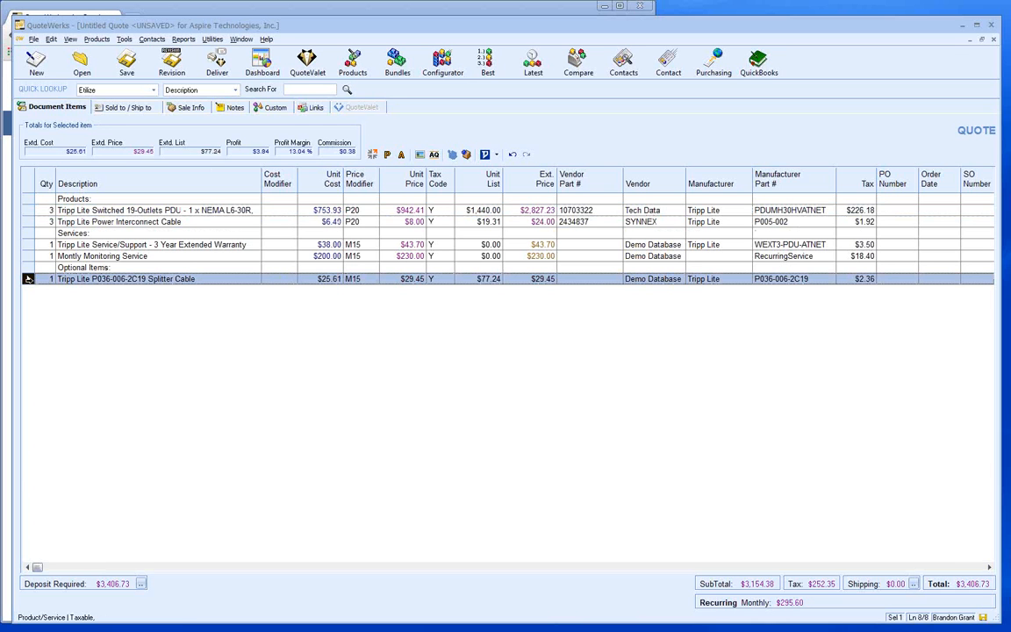
{"action": "right_click", "coordinate": [29, 283]}
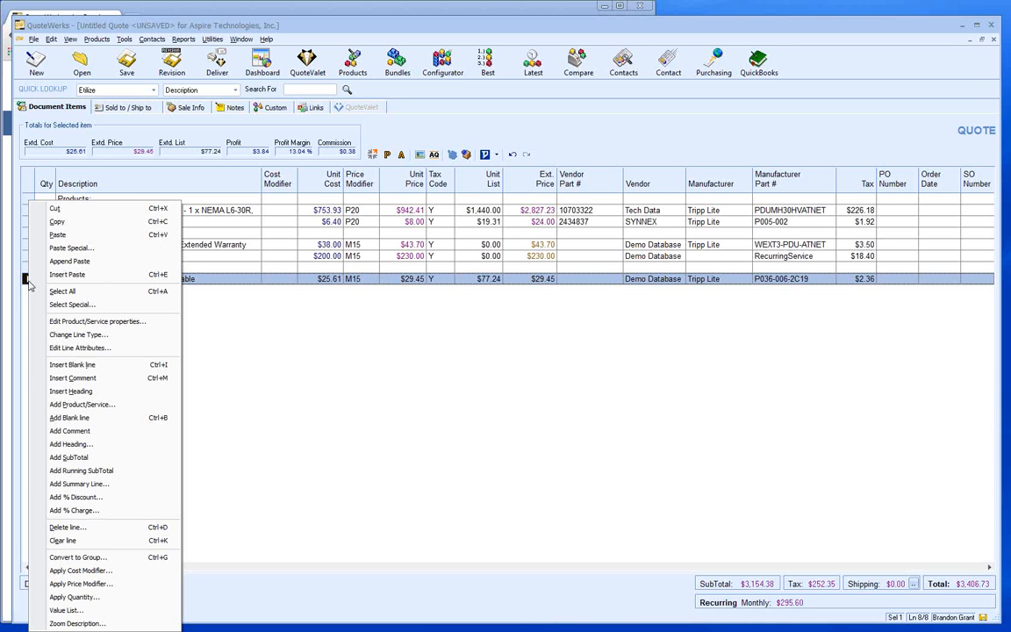
{"action": "left_click", "coordinate": [46, 349]}
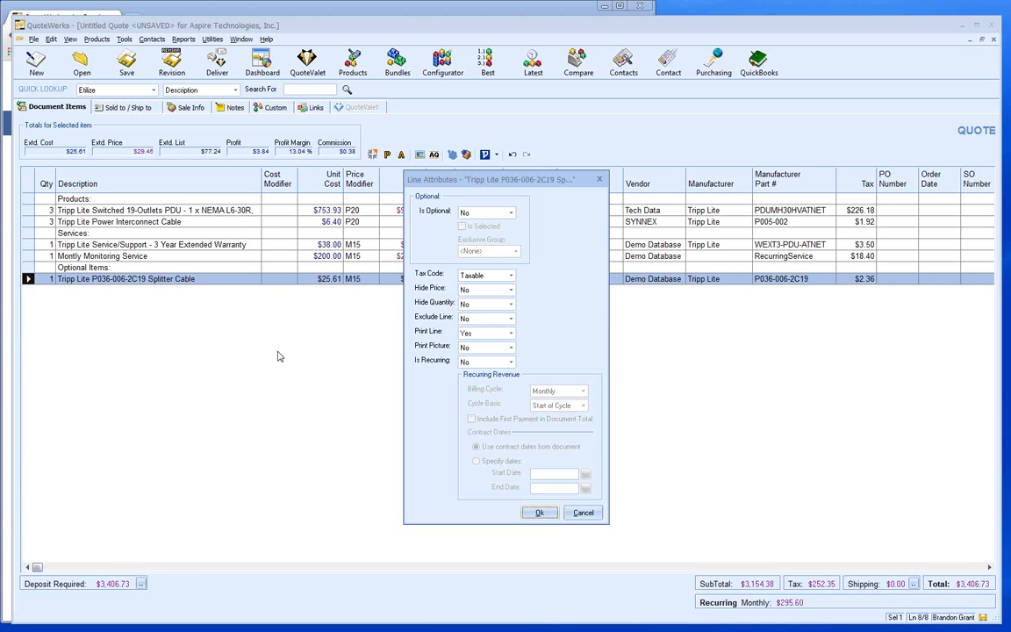
- Set the Splitter Cable's Is Optional attribute to Yes and tick Is Selected
{"action": "left_click", "coordinate": [511, 214]}
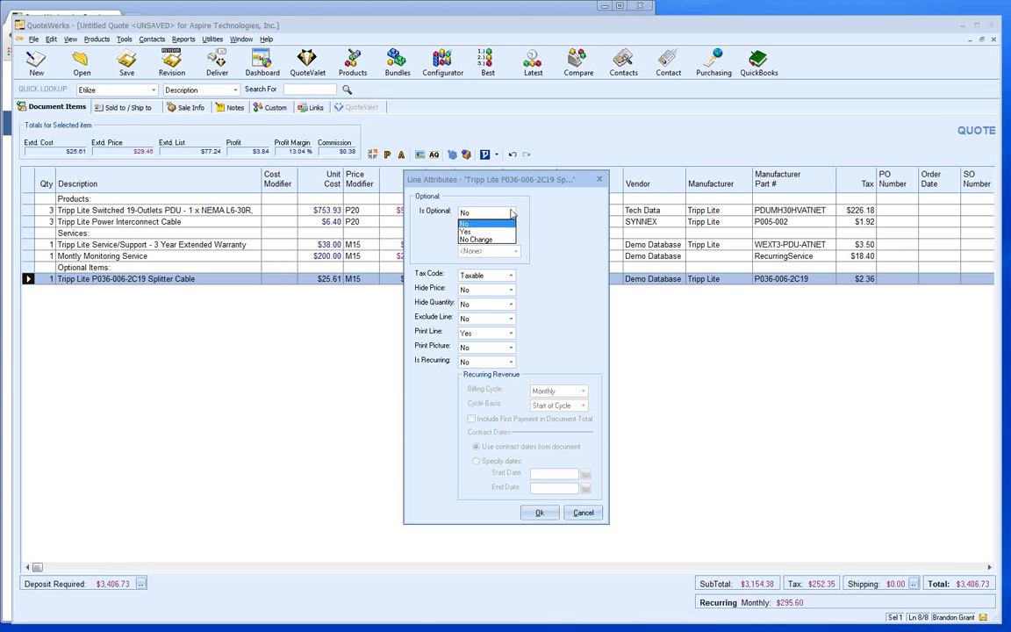
{"action": "left_click", "coordinate": [502, 230]}
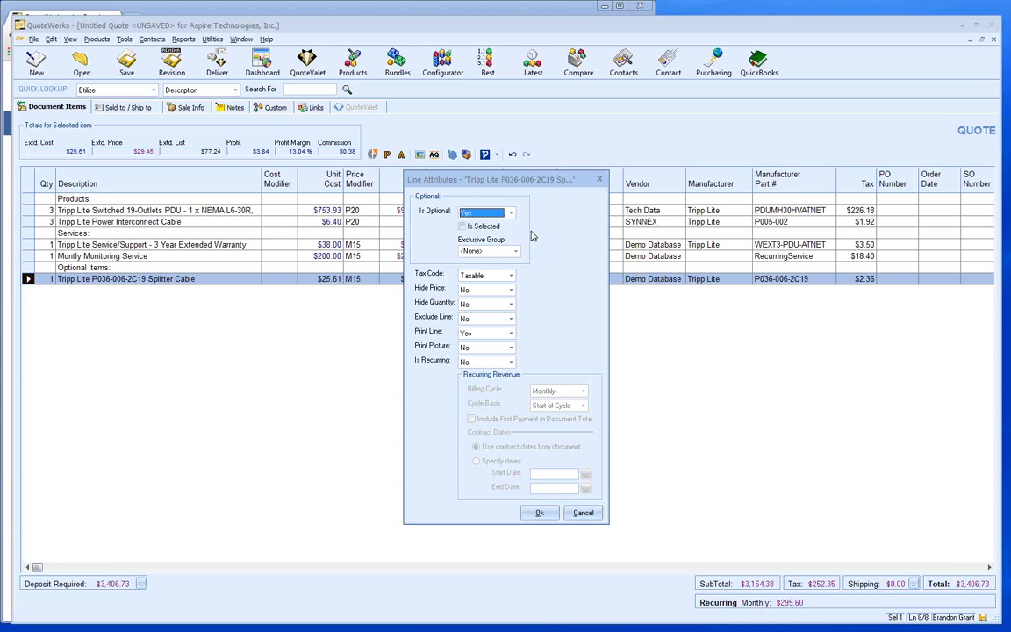
{"action": "key", "text": "Tab"}
{"action": "key", "text": "space"}
- Apply and reconfirm the Splitter Cable's optional, selected line attributes
{"action": "left_click", "coordinate": [537, 513]}
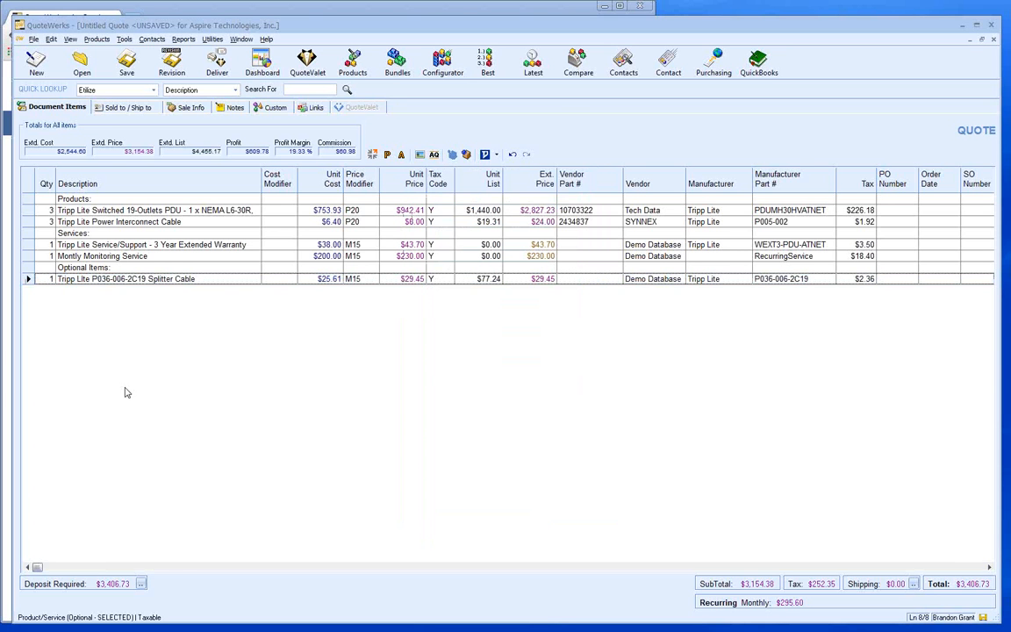
{"action": "left_click", "coordinate": [29, 279]}
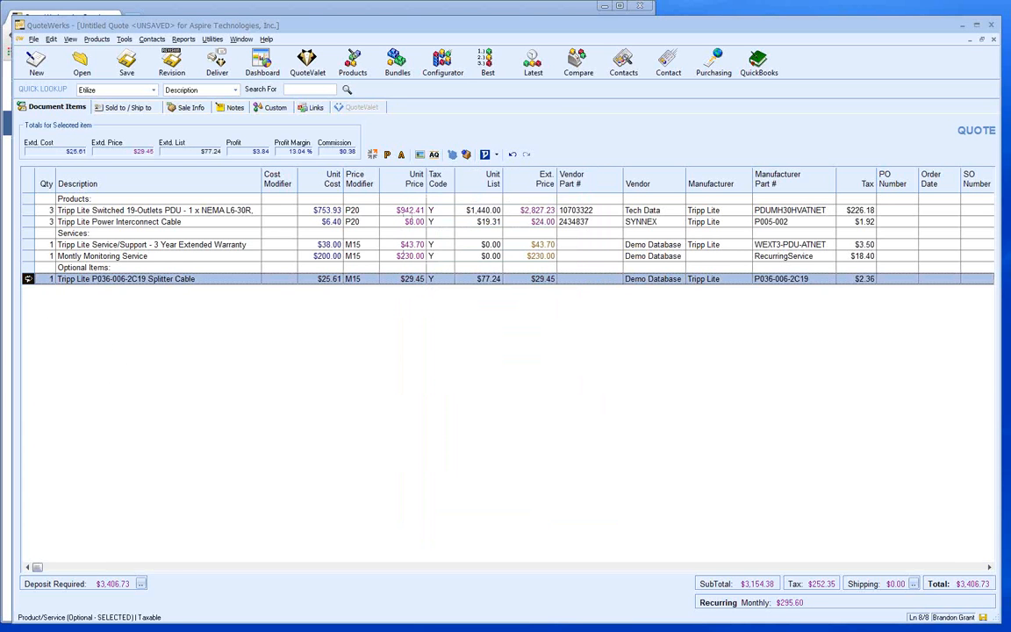
{"action": "right_click", "coordinate": [31, 279]}
{"action": "left_click", "coordinate": [68, 355]}
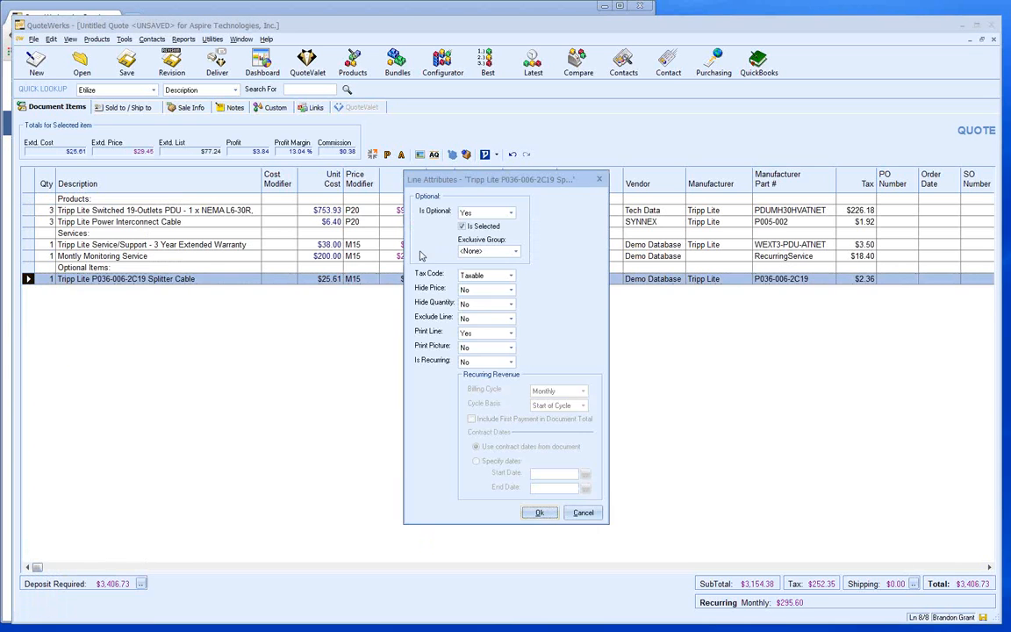
{"action": "left_click", "coordinate": [540, 512]}
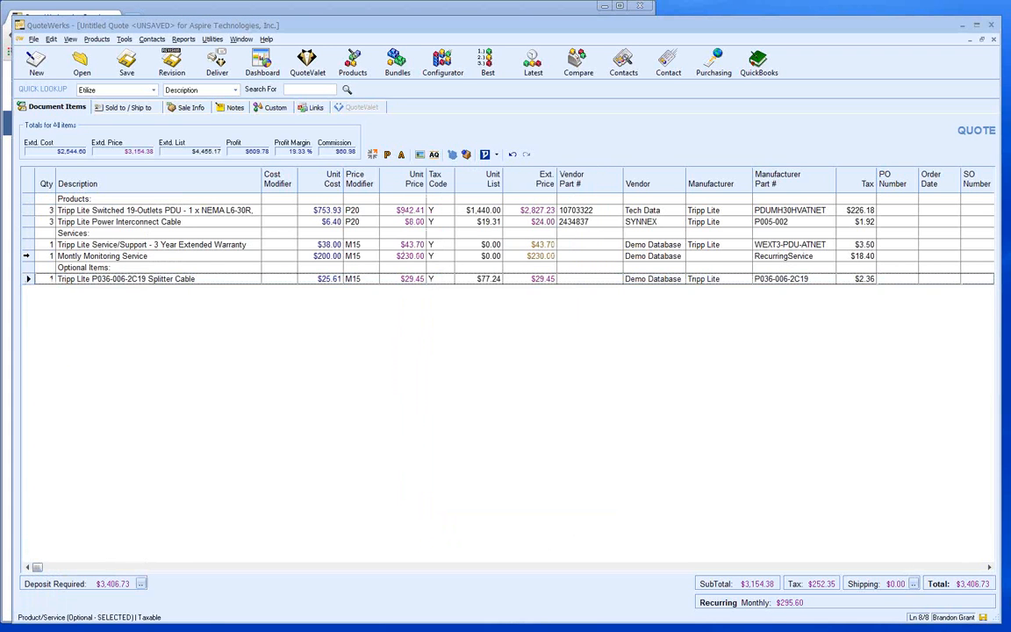
{"action": "left_click", "coordinate": [26, 256]}
- Make Montly Monitoring Service bill monthly on specified dates from 2/25/2014 to 2/25/2015
{"action": "right_click", "coordinate": [26, 255]}
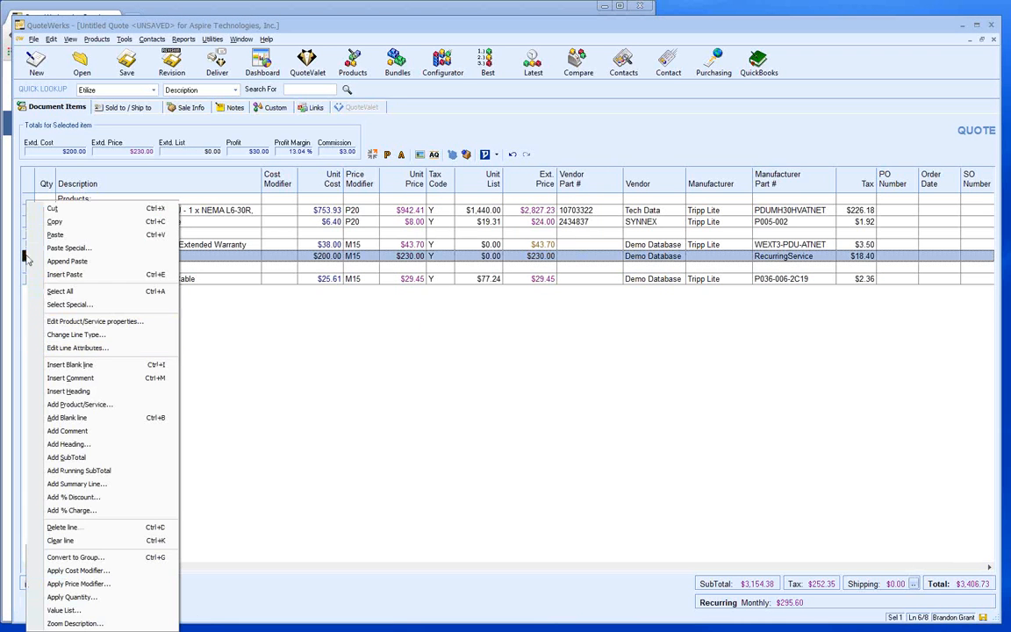
{"action": "left_click", "coordinate": [105, 348]}
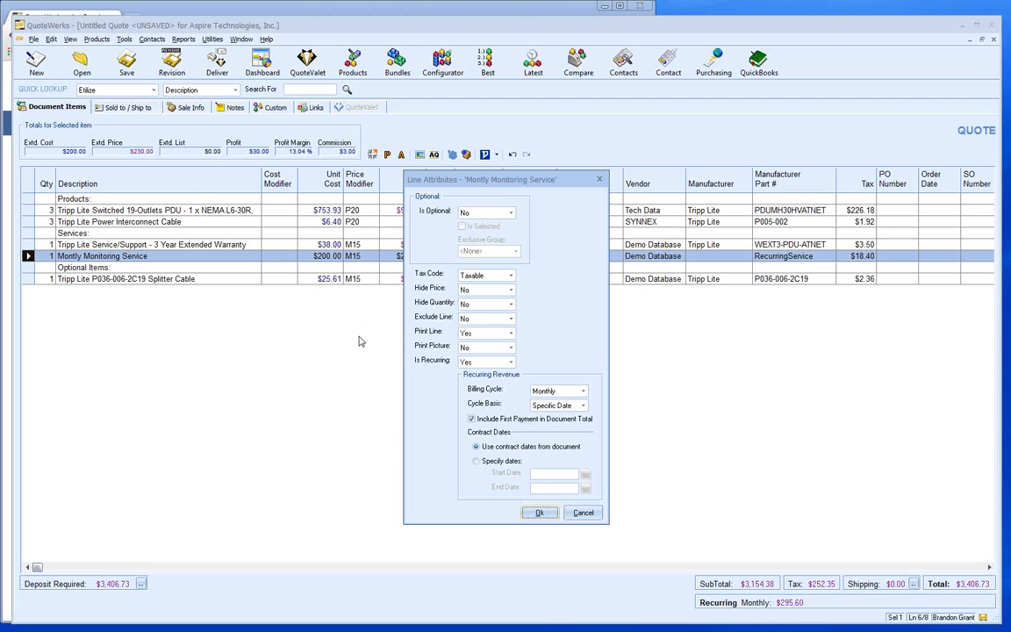
{"action": "left_click", "coordinate": [476, 462]}
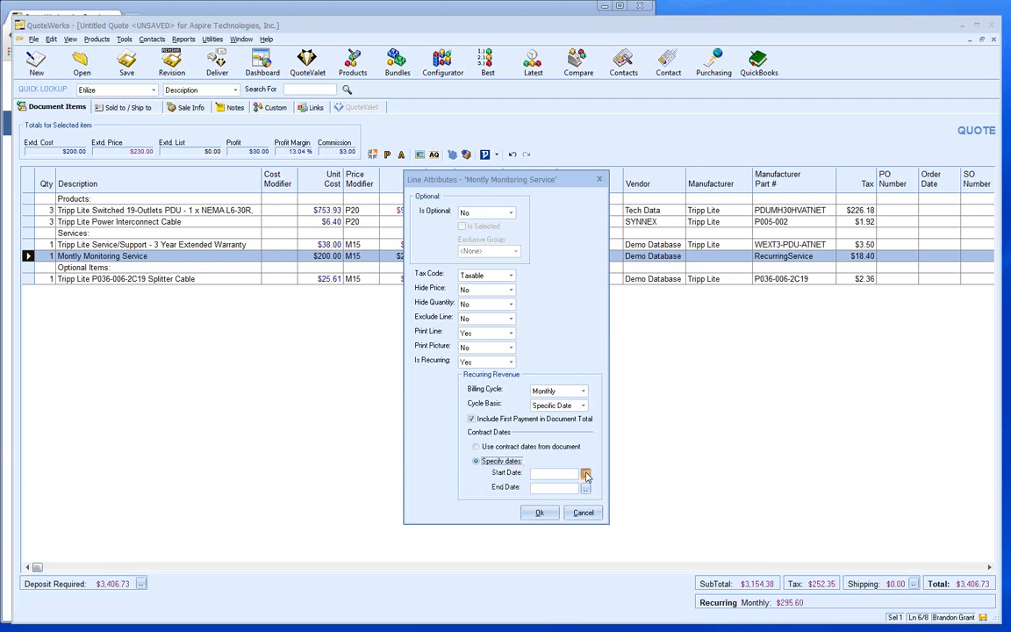
{"action": "left_click", "coordinate": [586, 475]}
{"action": "left_click", "coordinate": [454, 397]}
{"action": "left_click", "coordinate": [586, 489]}
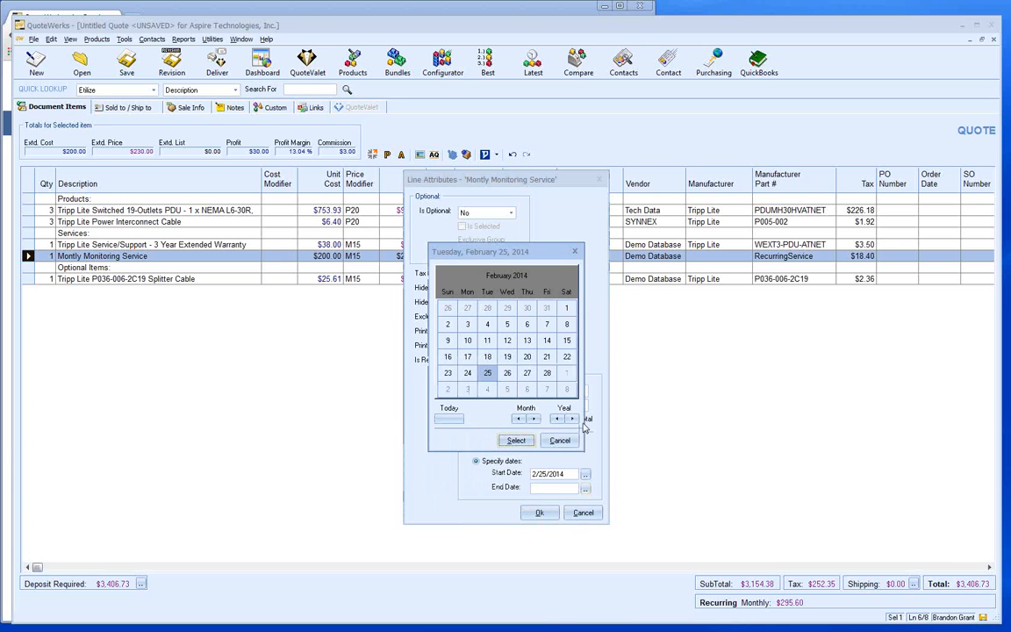
{"action": "left_click", "coordinate": [571, 420]}
{"action": "left_click", "coordinate": [517, 439]}
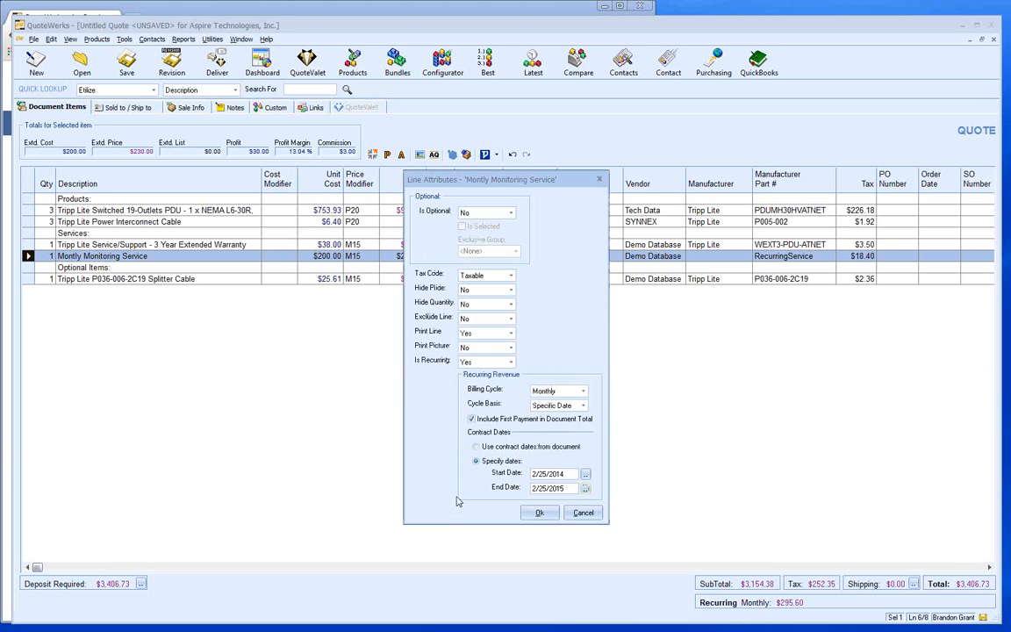
{"action": "left_click", "coordinate": [539, 514]}
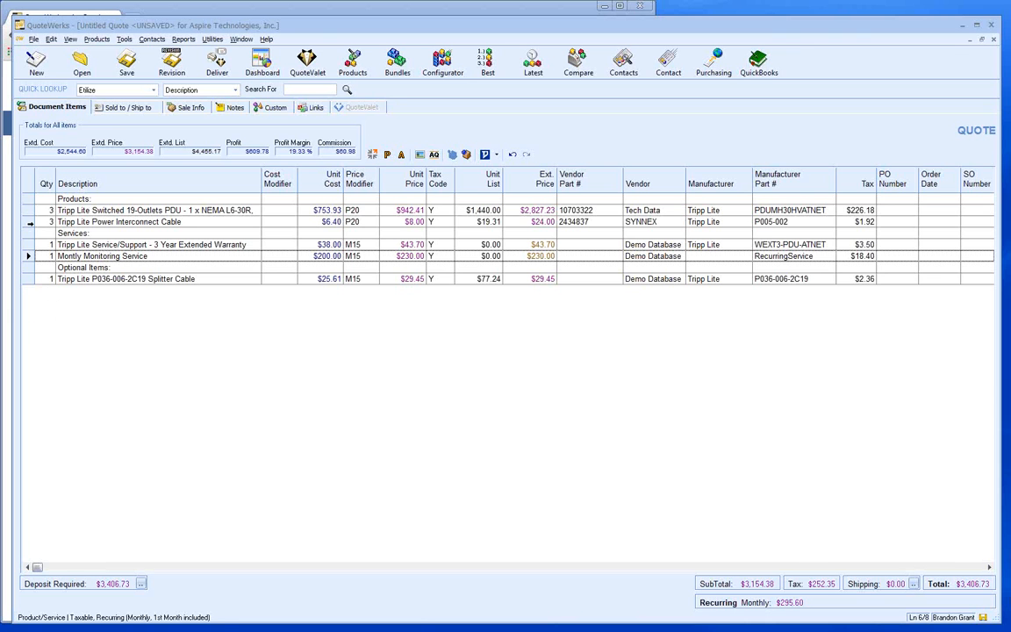
- Bring up the line actions menu for the first product line
{"action": "right_click", "coordinate": [28, 211]}
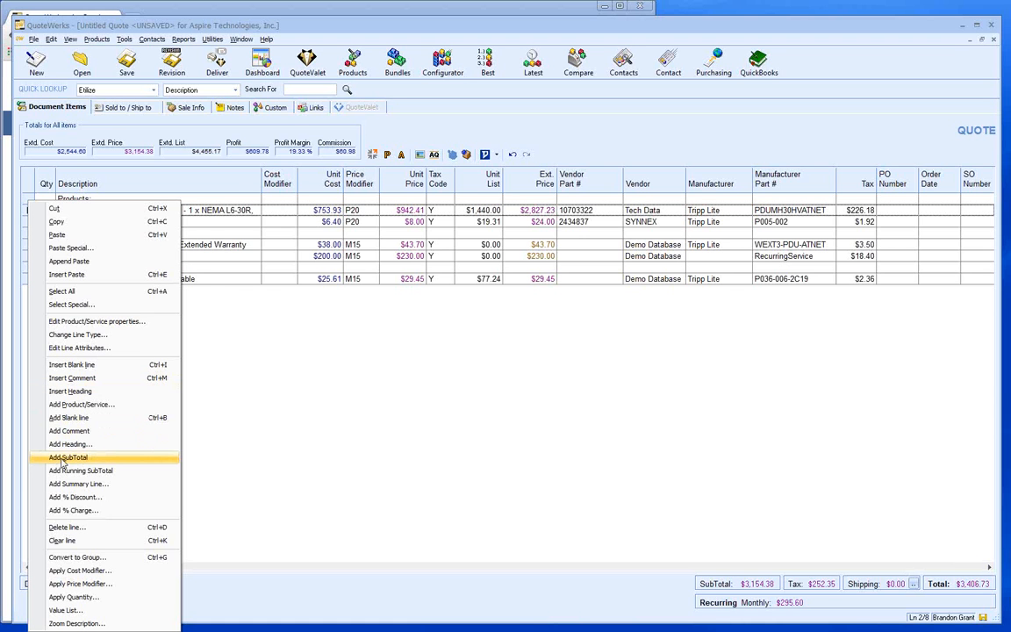
- Add a subtotal under the Power Interconnect Cable line and label it 'Products Total'
{"action": "left_click", "coordinate": [296, 372]}
{"action": "left_click", "coordinate": [25, 221]}
{"action": "right_click", "coordinate": [25, 222]}
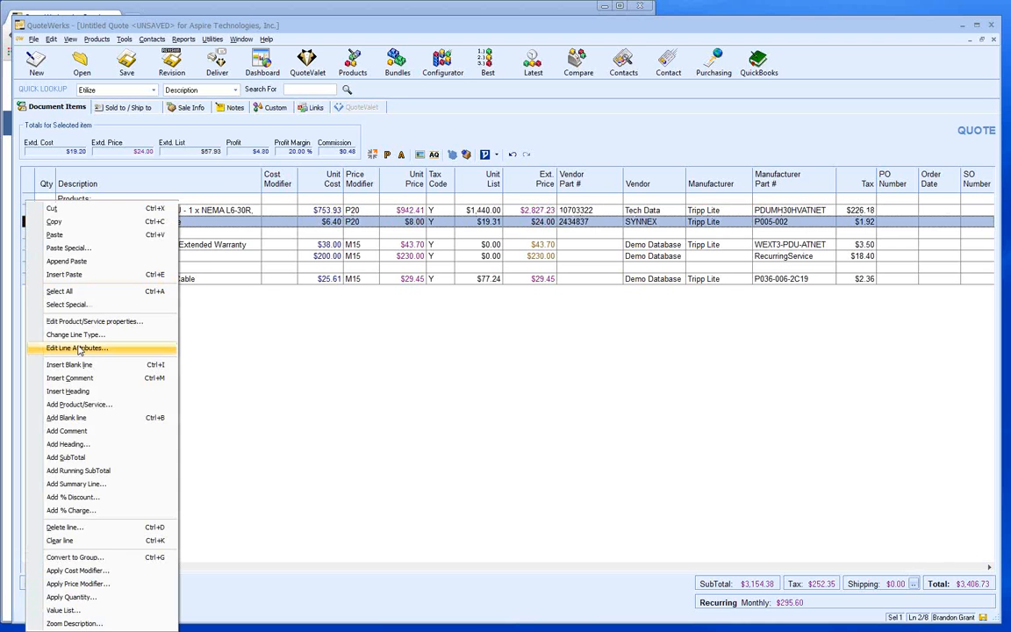
{"action": "left_click", "coordinate": [70, 458]}
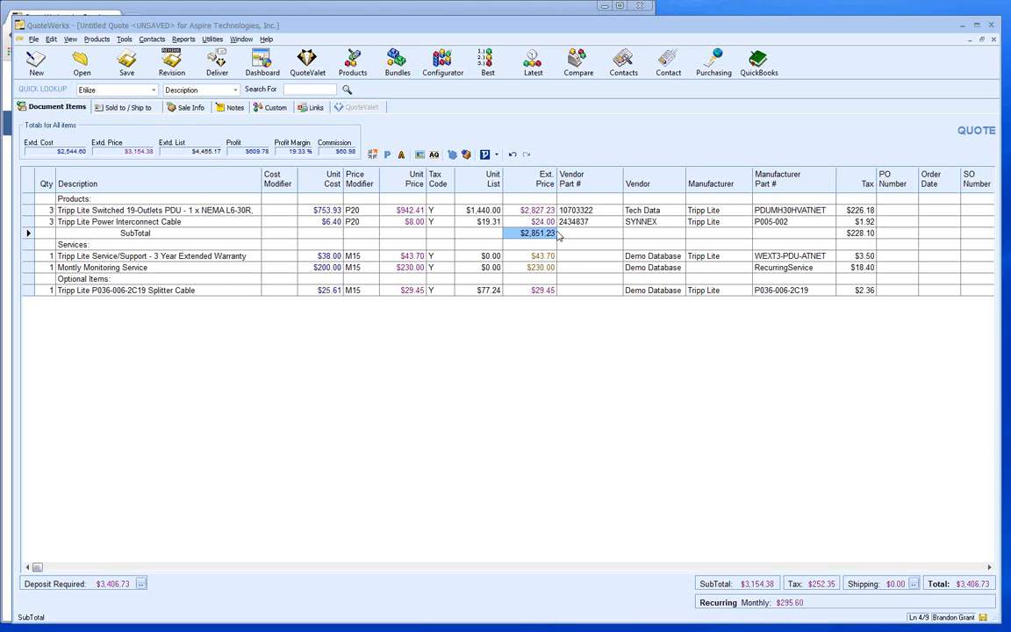
{"action": "left_click", "coordinate": [140, 235]}
{"action": "type", "text": "Products"}
{"action": "key", "text": "Delete"}
{"action": "key", "text": "Delete"}
{"action": "key", "text": "Delete"}
{"action": "left_click", "coordinate": [27, 267]}
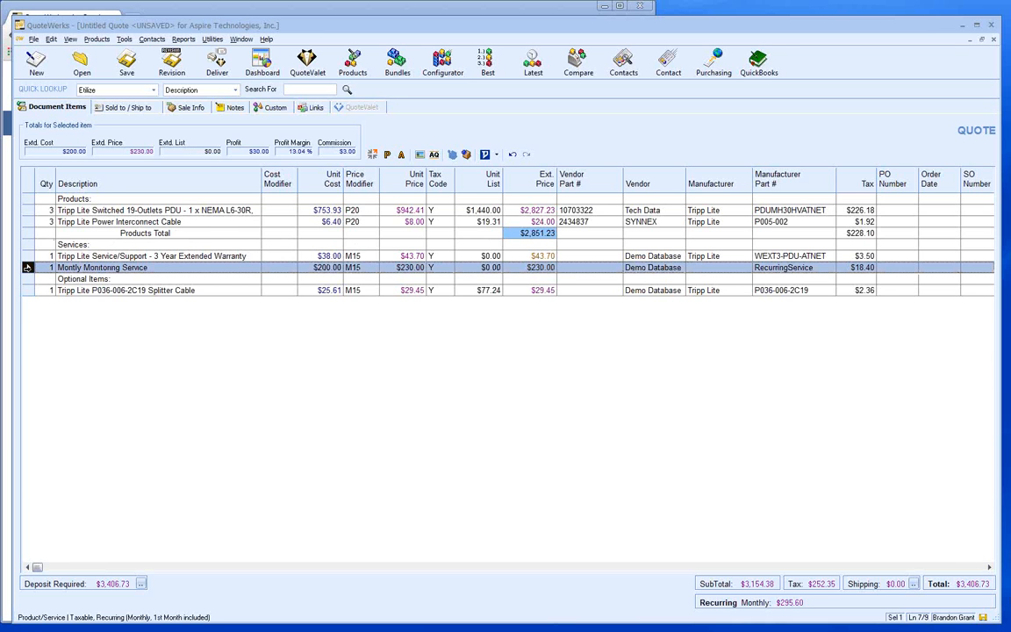
- Add a subtotal under Montly Monitoring Service labelled 'Services Total'
{"action": "right_click", "coordinate": [28, 267]}
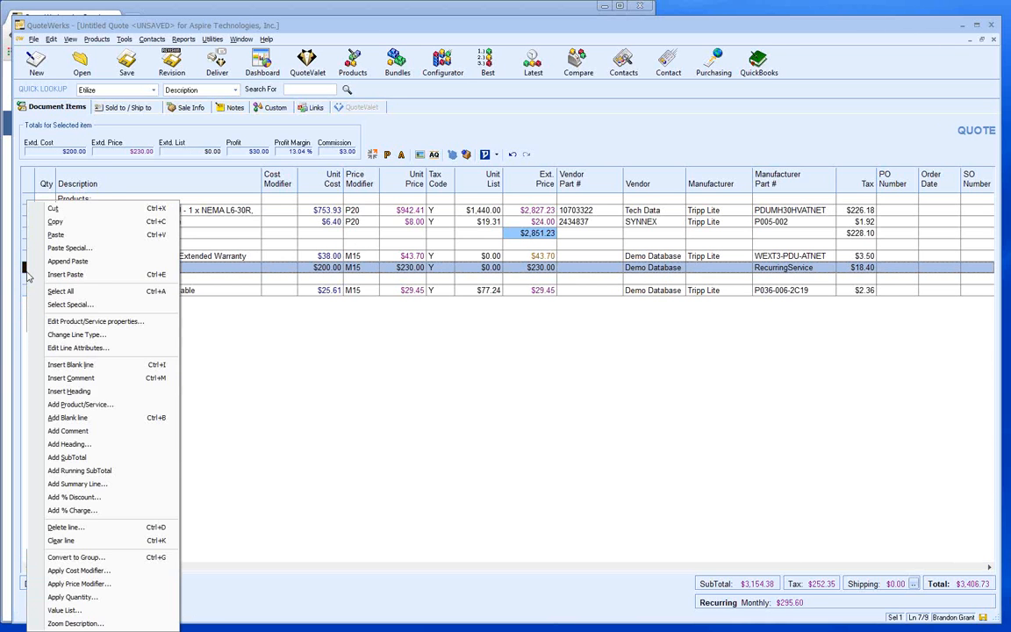
{"action": "left_click", "coordinate": [76, 458]}
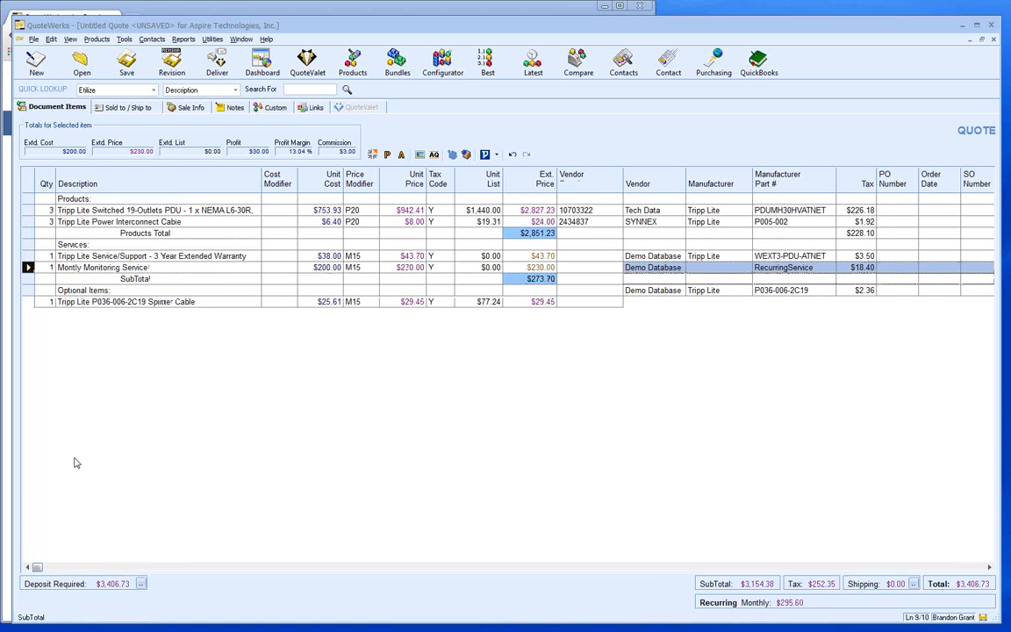
{"action": "type", "text": "Services"}
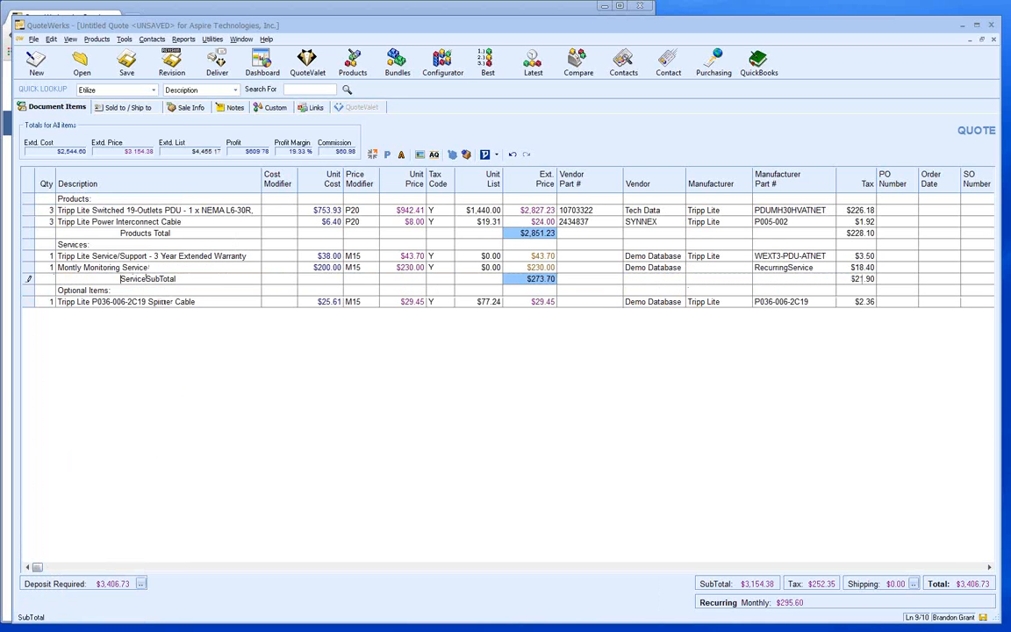
{"action": "key", "text": "Delete"}
{"action": "key", "text": "Delete"}
{"action": "key", "text": "Delete"}
{"action": "left_click", "coordinate": [27, 235]}
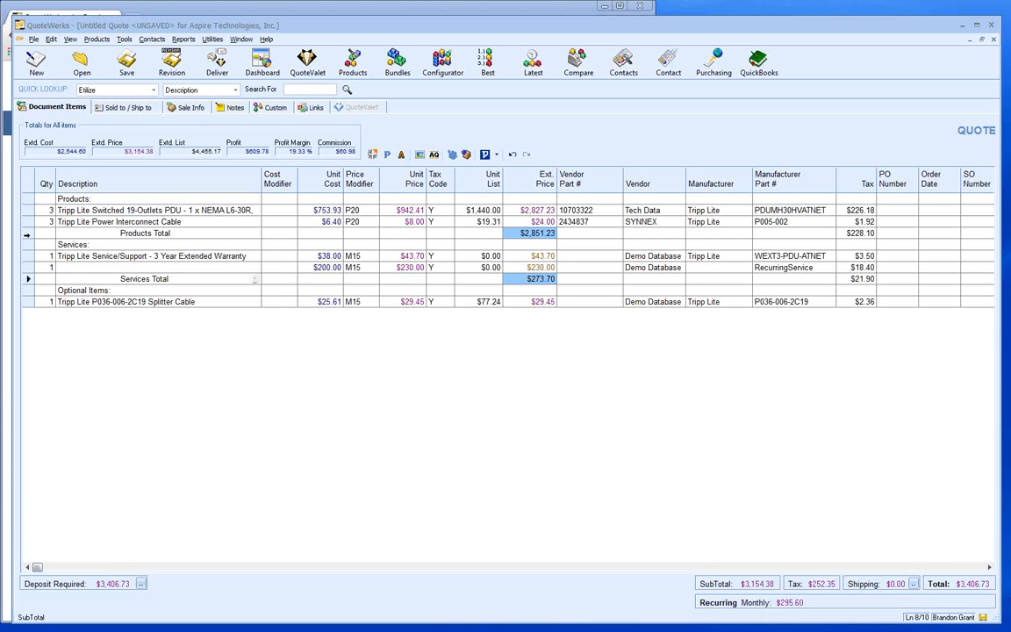
{"action": "right_click", "coordinate": [27, 231]}
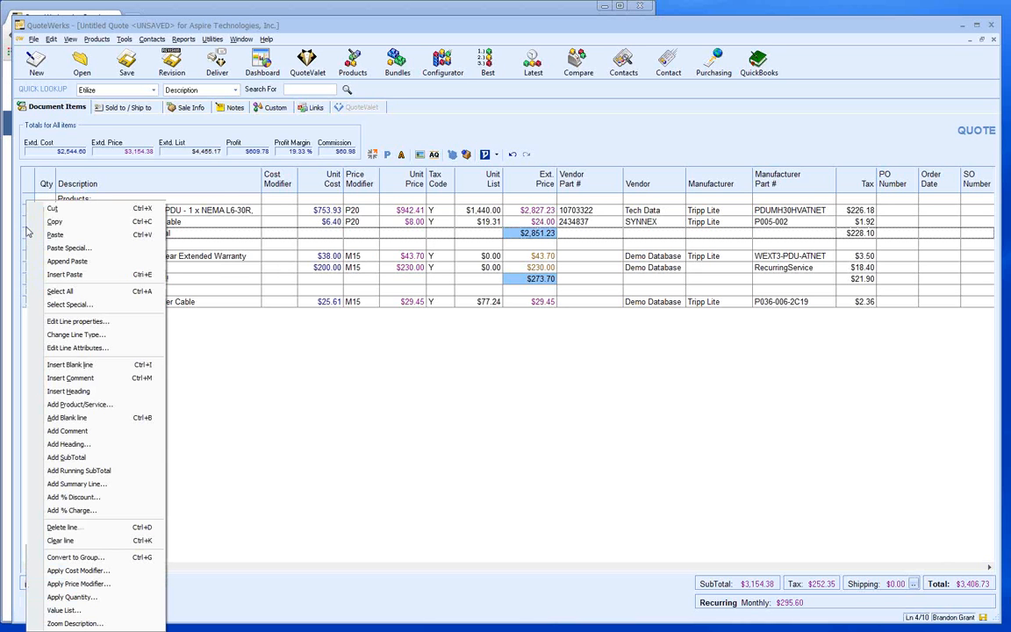
{"action": "left_click", "coordinate": [184, 222]}
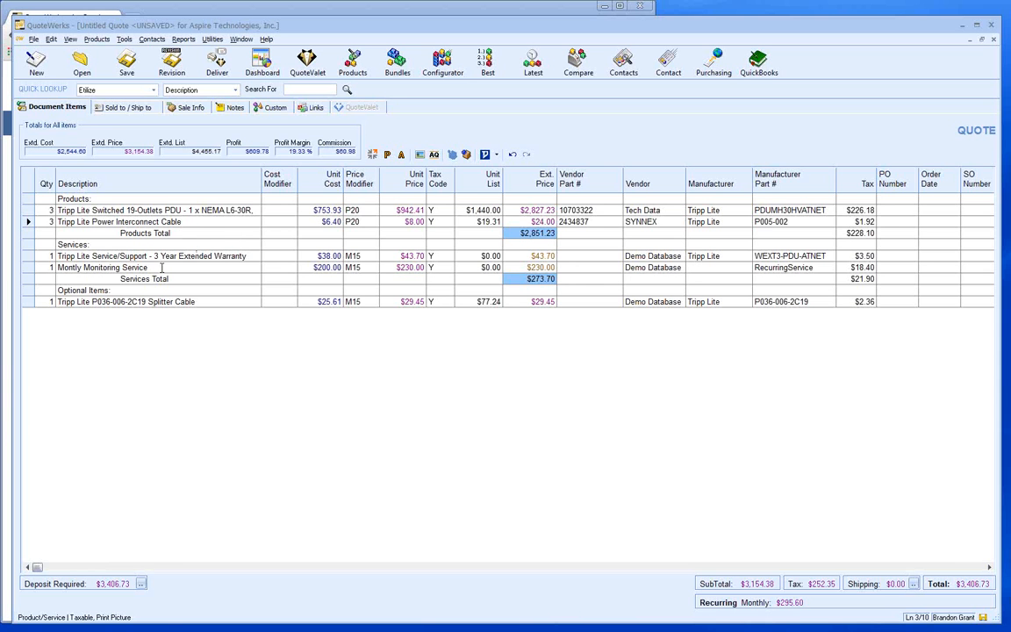
{"action": "left_click", "coordinate": [27, 233]}
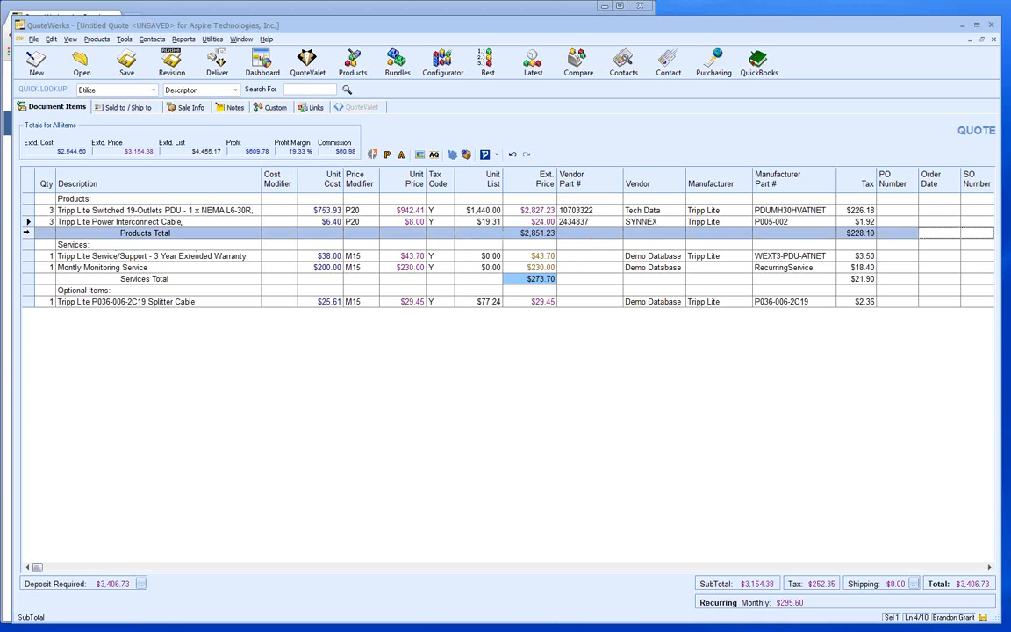
- Add a 10% discount line directly under Products Total
{"action": "right_click", "coordinate": [26, 233]}
{"action": "left_click", "coordinate": [84, 493]}
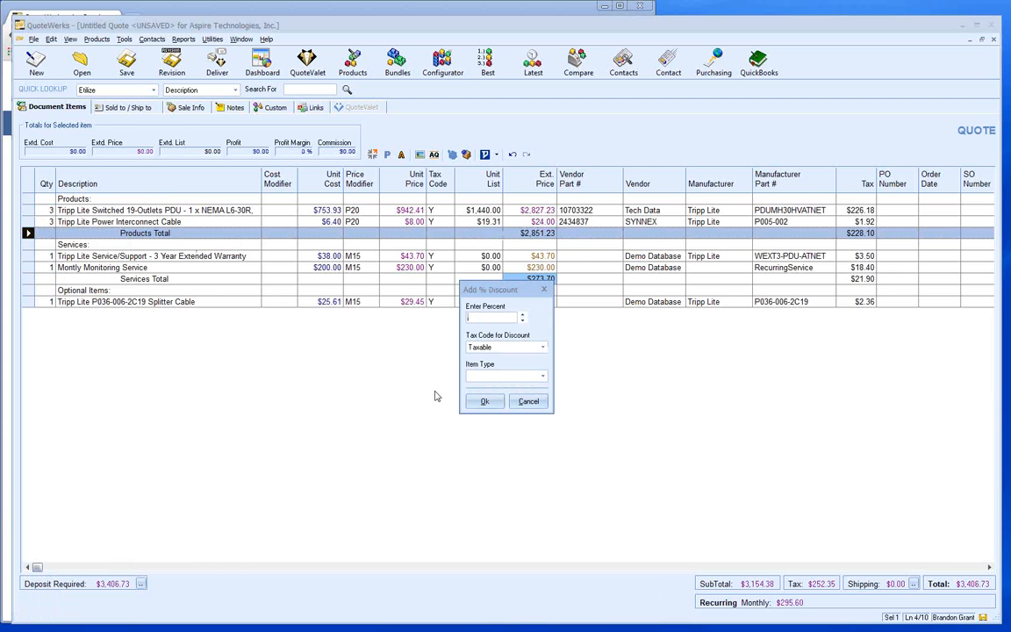
{"action": "type", "text": "10"}
{"action": "key", "text": "Return"}
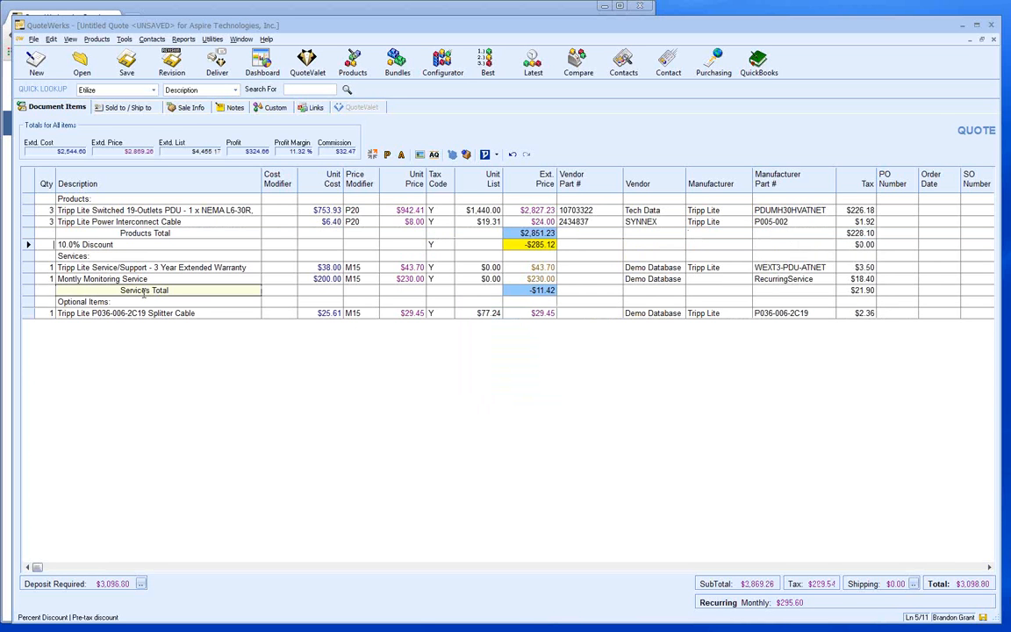
- Delete the Services Total, 10.0% Discount and Products Total lines together
{"action": "left_click", "coordinate": [29, 289]}
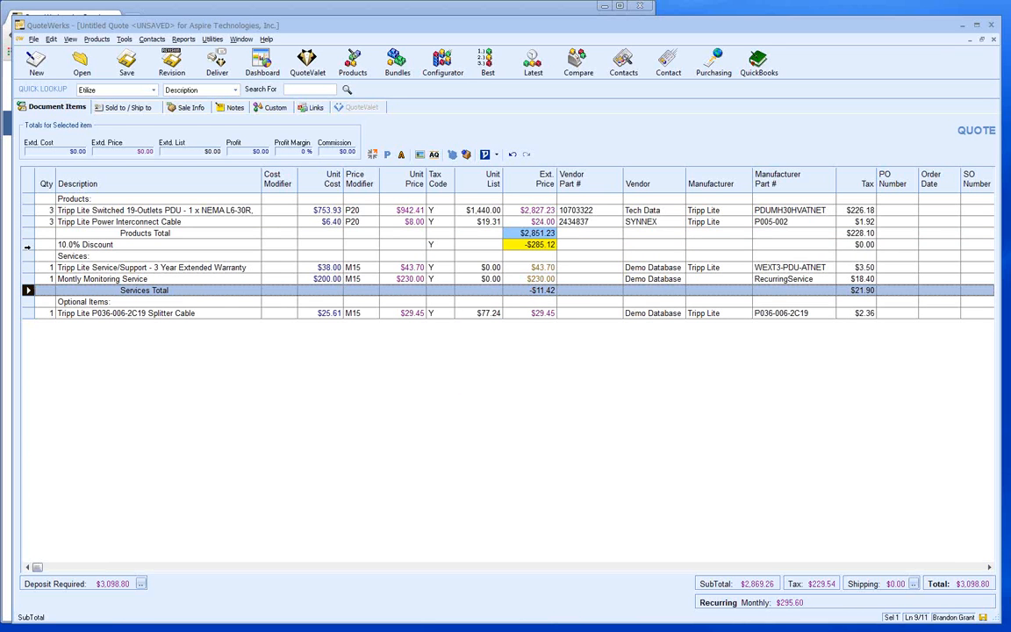
{"action": "left_click", "coordinate": [27, 244], "text": "ctrl"}
{"action": "left_click", "coordinate": [27, 232], "text": "ctrl"}
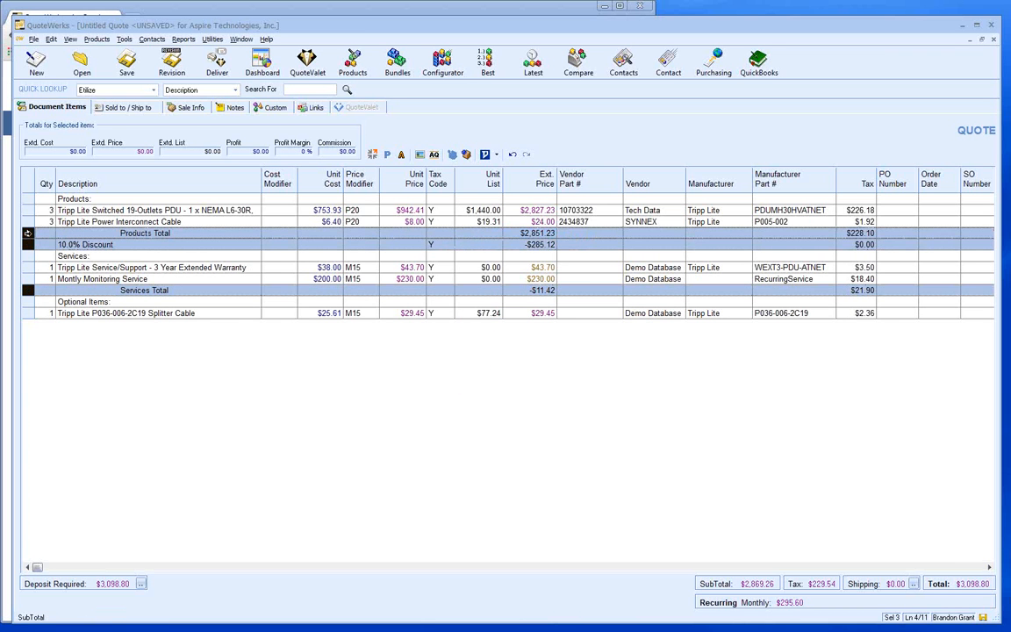
{"action": "key", "text": "Delete"}
{"action": "key", "text": "Return"}
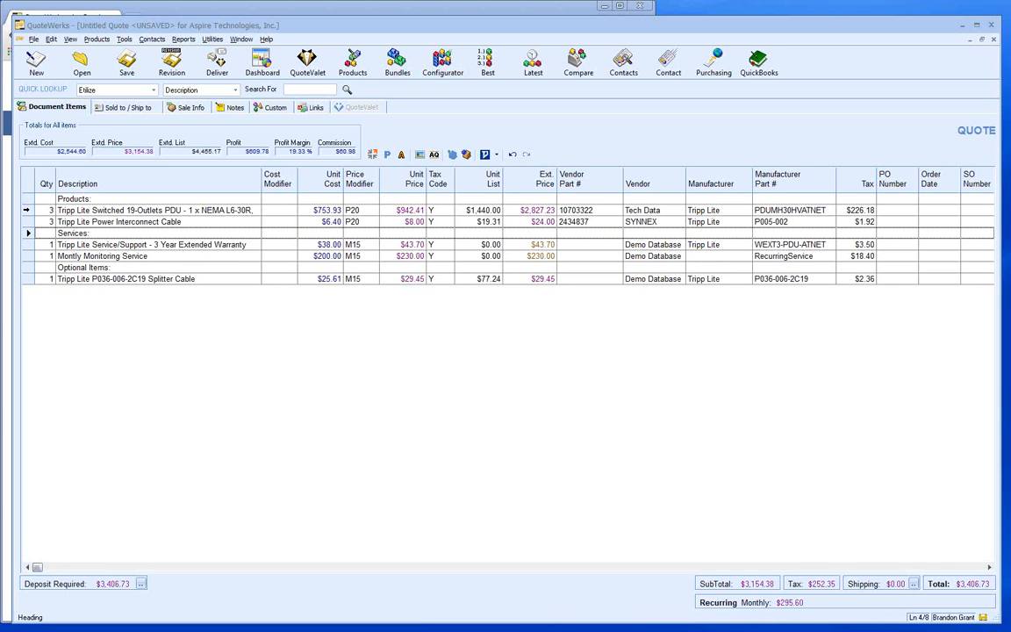
- Select the Switched PDU and Power Interconnect Cable lines and start converting them to a group
{"action": "left_click", "coordinate": [27, 210]}
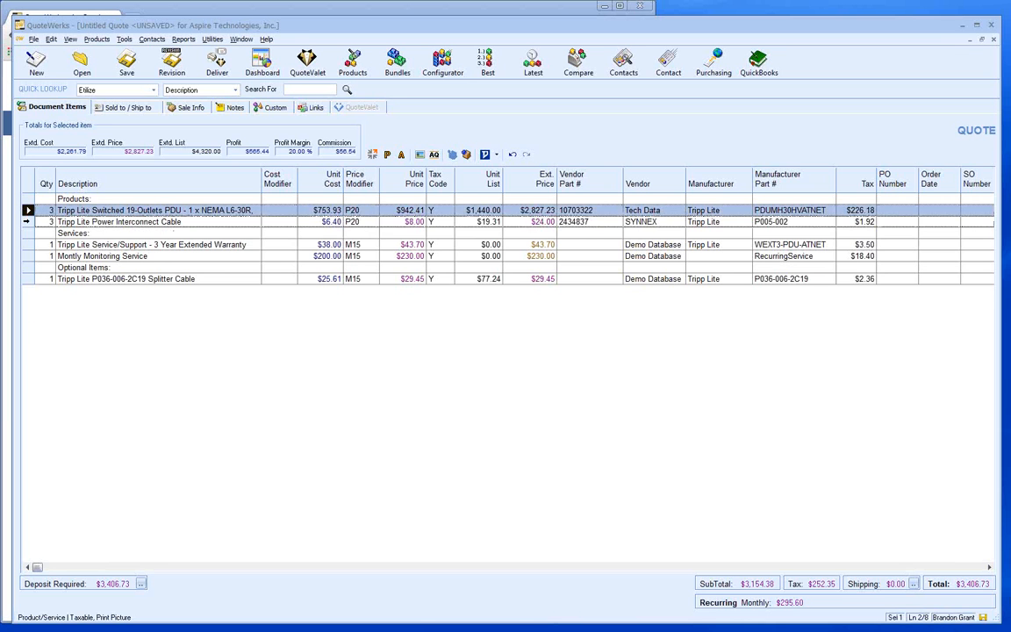
{"action": "left_click", "coordinate": [26, 221], "text": "shift"}
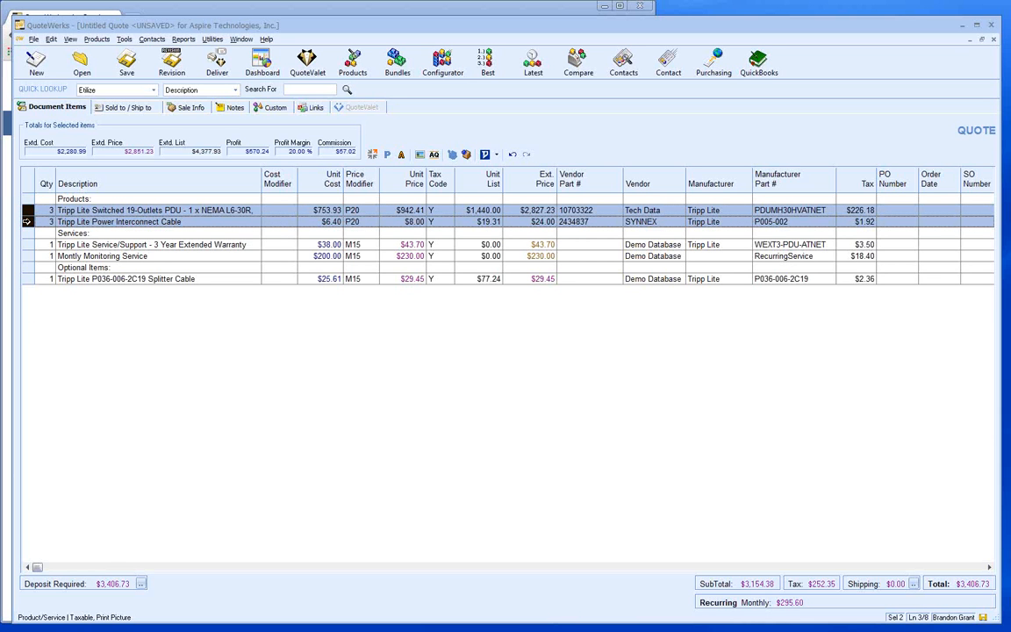
{"action": "right_click", "coordinate": [27, 221]}
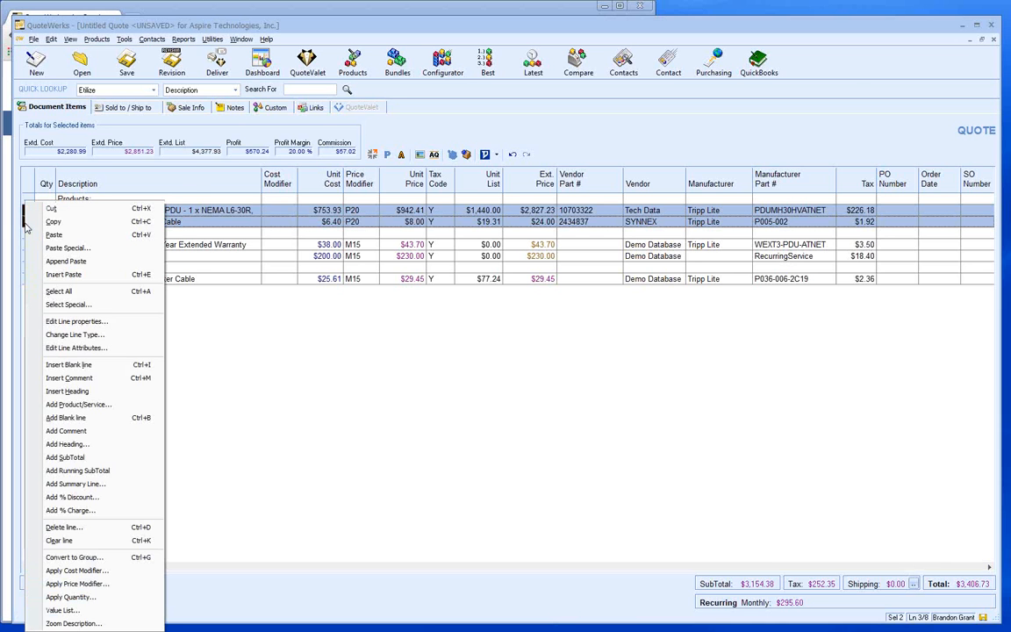
{"action": "left_click", "coordinate": [99, 559]}
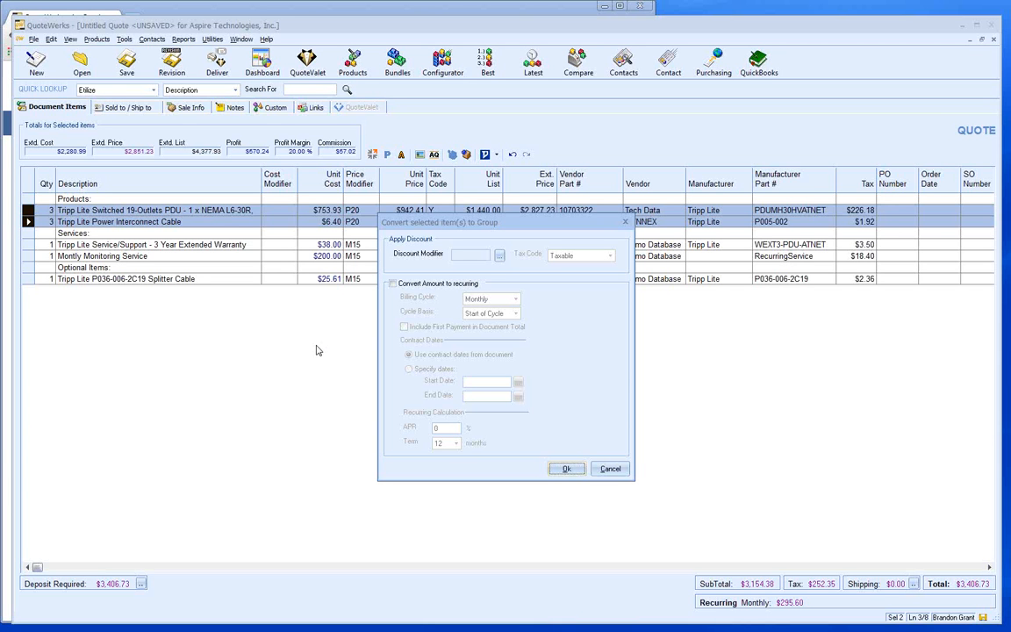
- Confirm the grouping and name the group header 'Tripp Lite Package'
{"action": "left_click", "coordinate": [566, 471]}
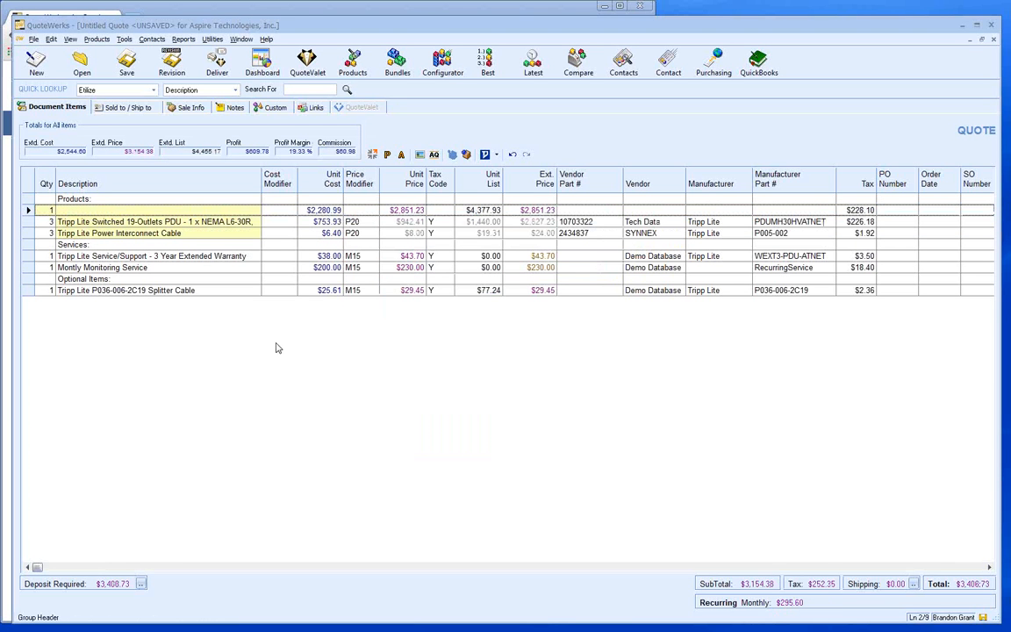
{"action": "left_click", "coordinate": [79, 211]}
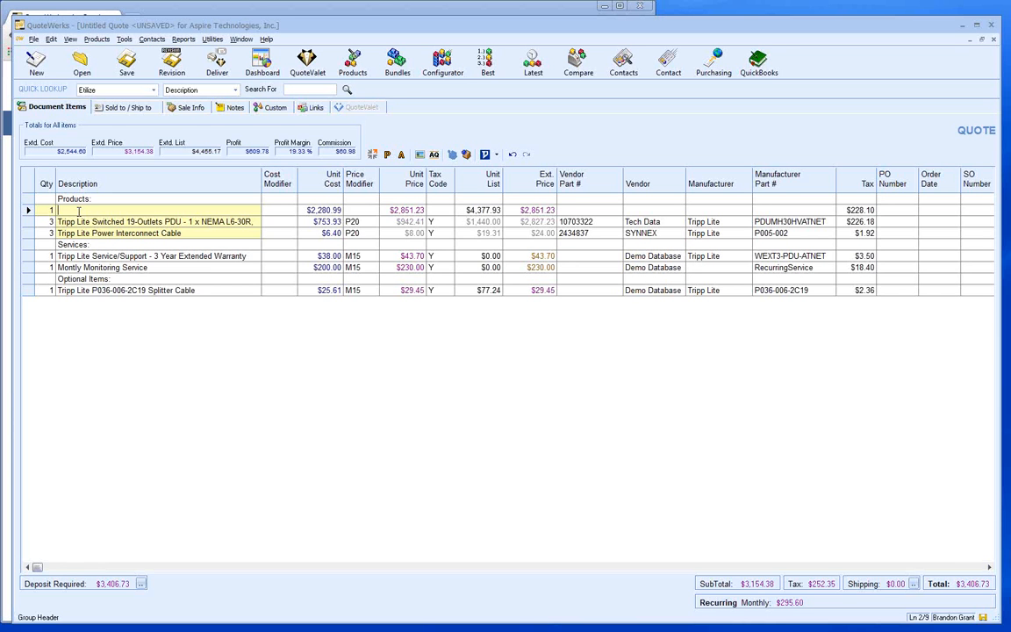
{"action": "type", "text": "Tripp Lite Package"}
{"action": "left_click", "coordinate": [85, 222]}
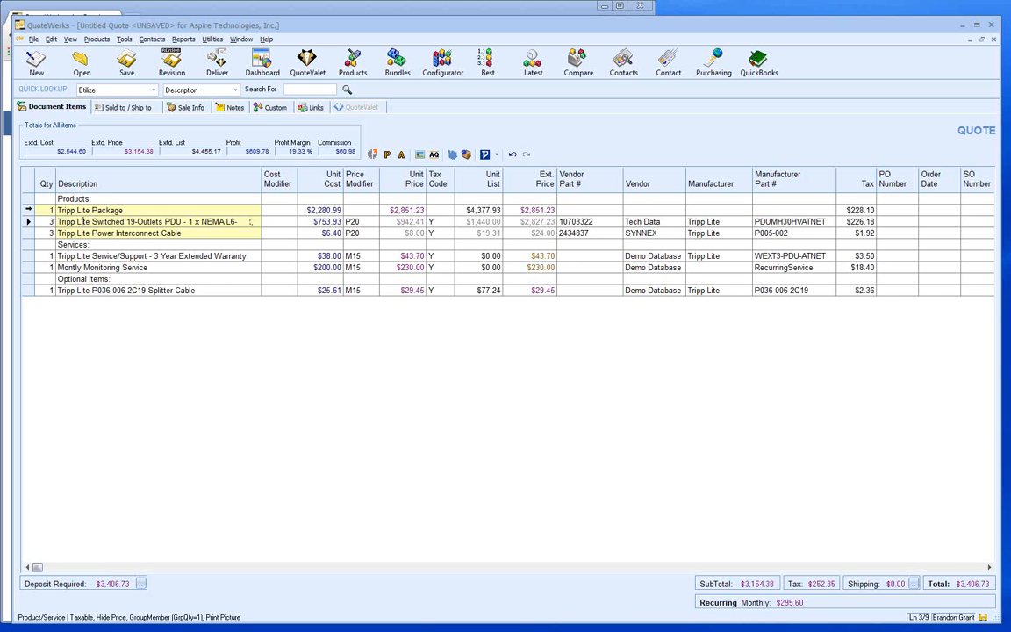
- Delete the Tripp Lite Package group line, then begin saving the quote
{"action": "left_click", "coordinate": [28, 210]}
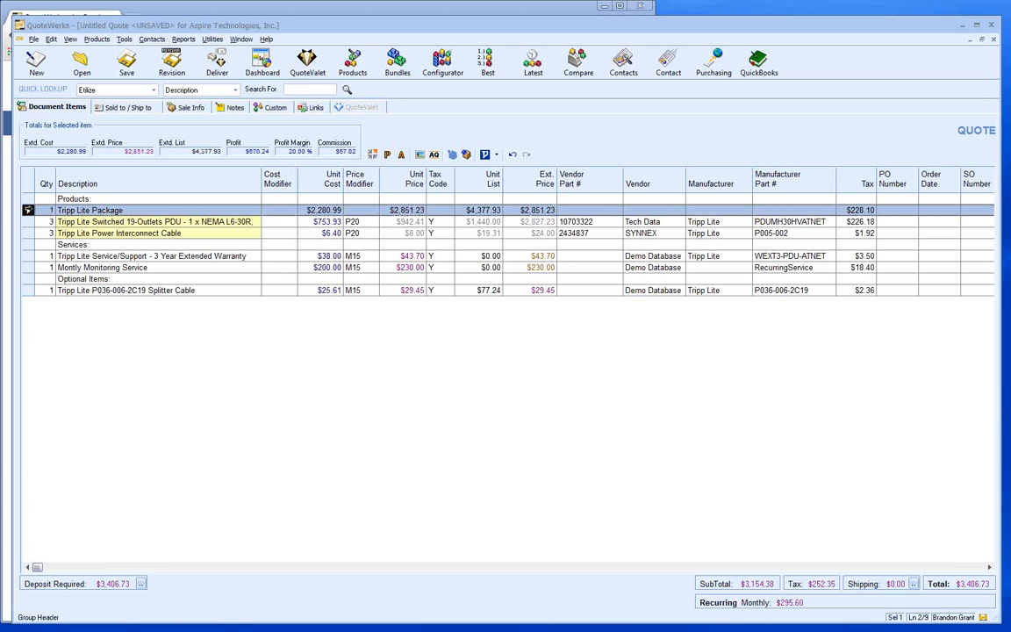
{"action": "key", "text": "Delete"}
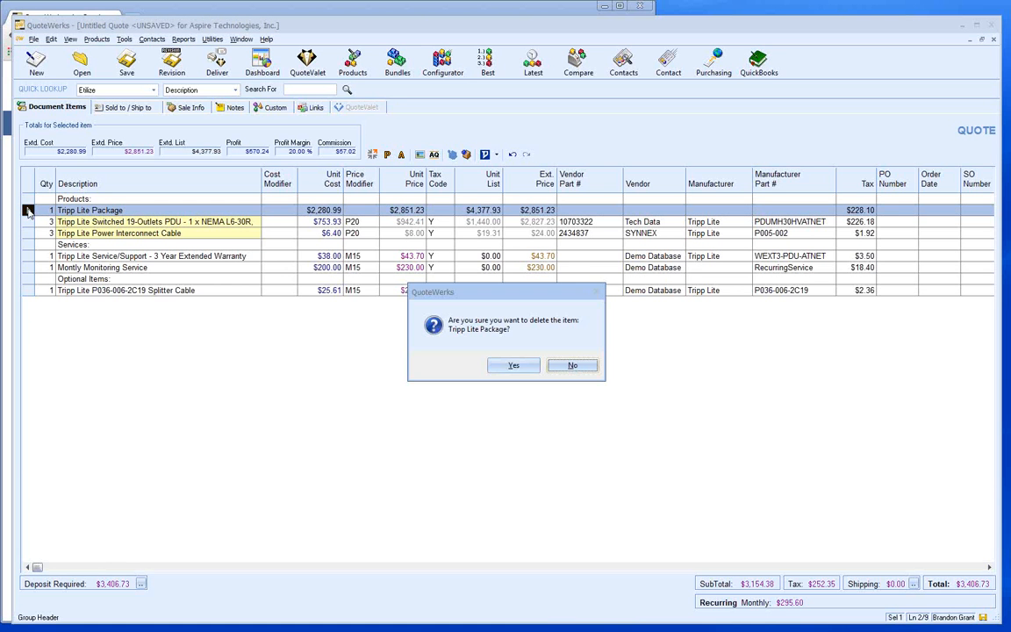
{"action": "key", "text": "y"}
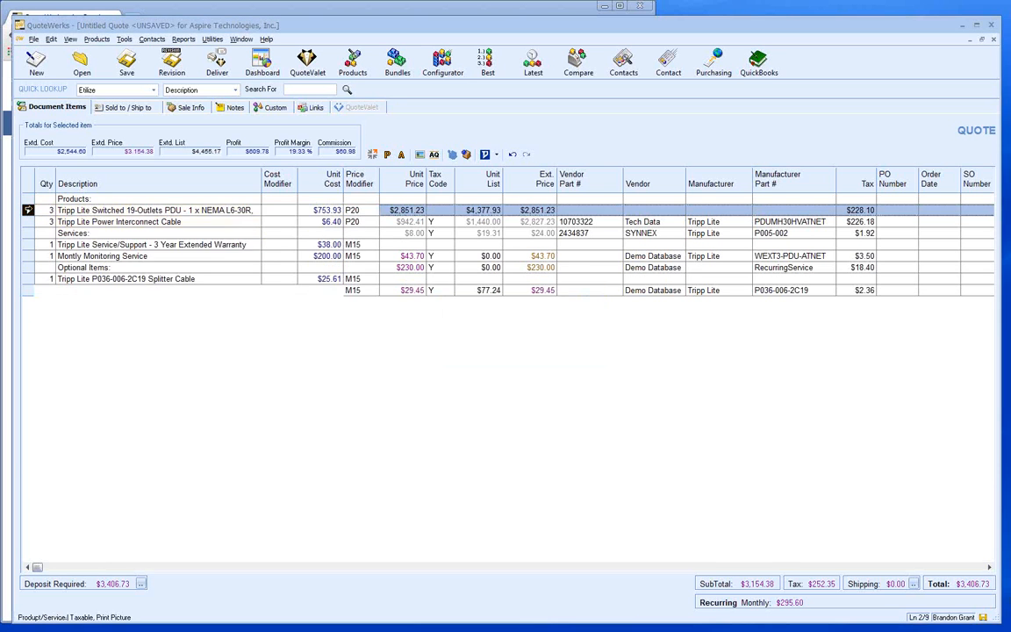
{"action": "left_click", "coordinate": [74, 222]}
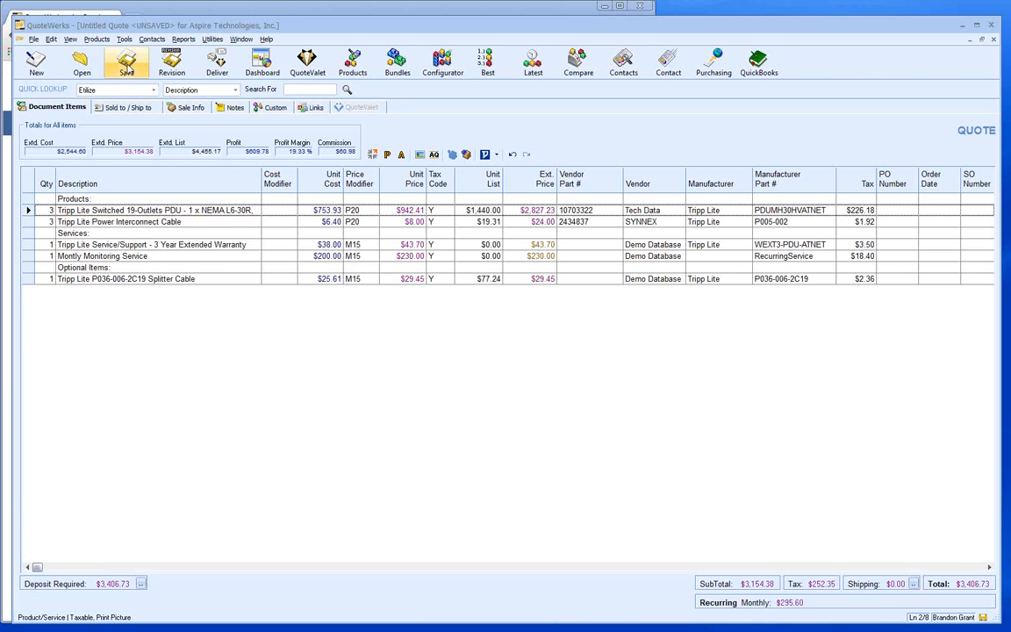
{"action": "left_click", "coordinate": [123, 62]}
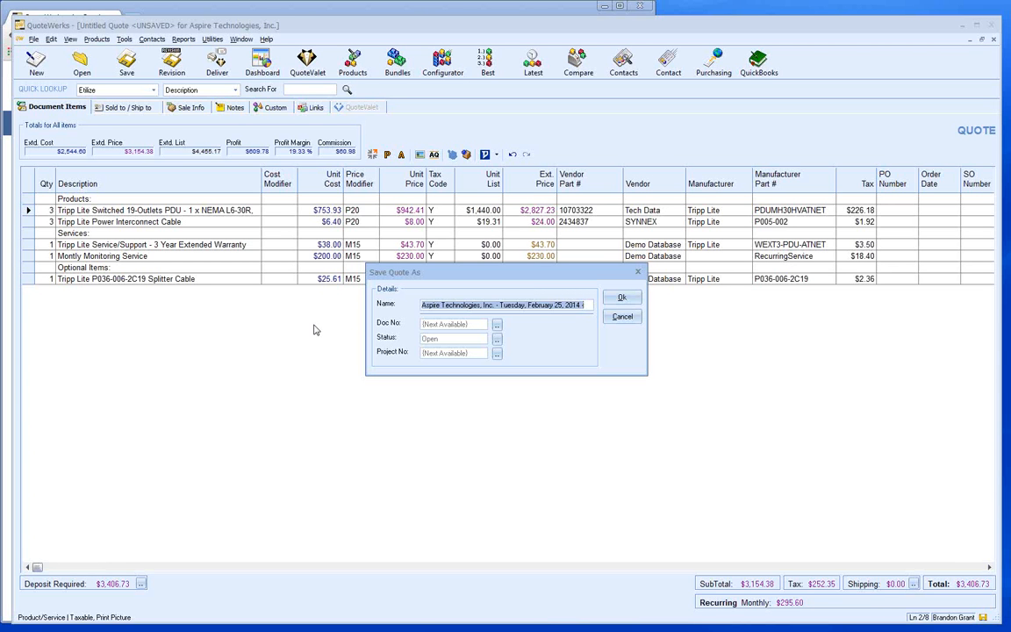
- Save the quote as 'Aspire Technologies, Inc. - Tuesday, February 25, 2014' under document number FLAQ1137
{"action": "left_click", "coordinate": [618, 298]}
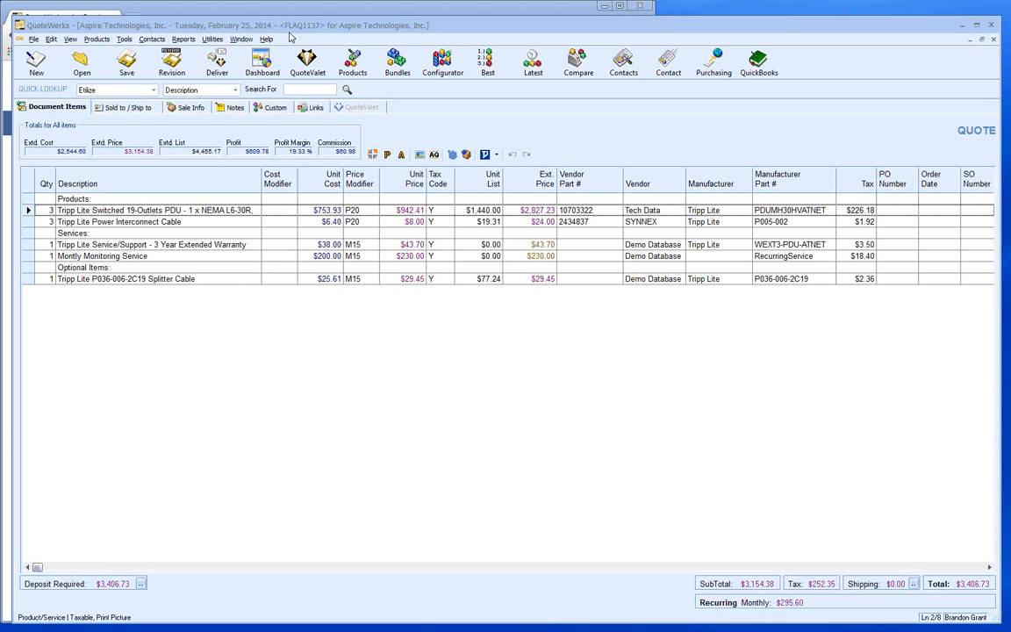
- Bring up the delivery options and pick the Quote (Etilize & Recurring) layout
{"action": "left_click", "coordinate": [238, 60]}
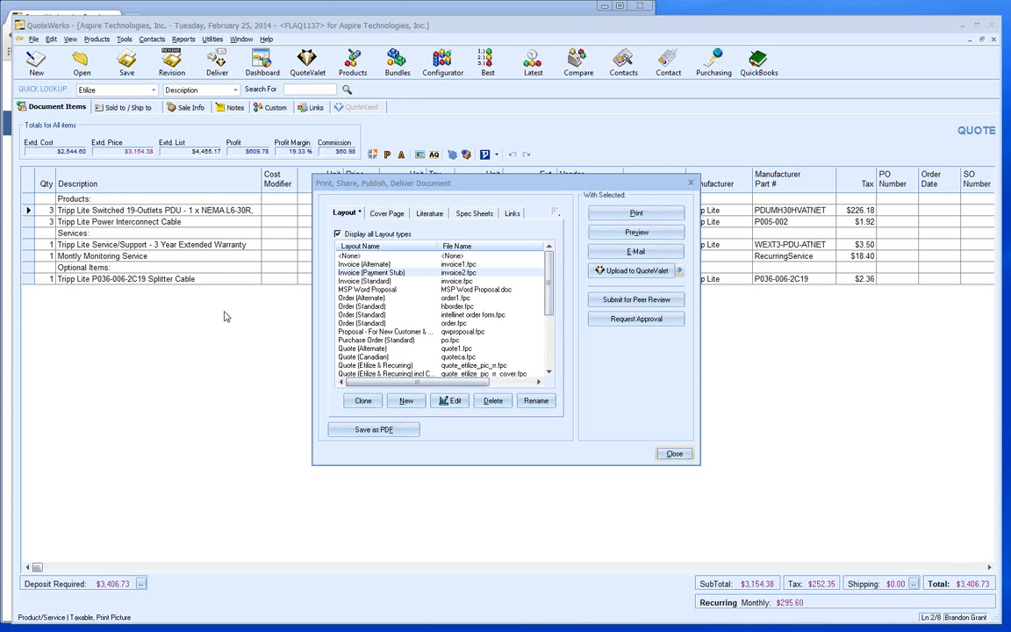
{"action": "left_click", "coordinate": [395, 366]}
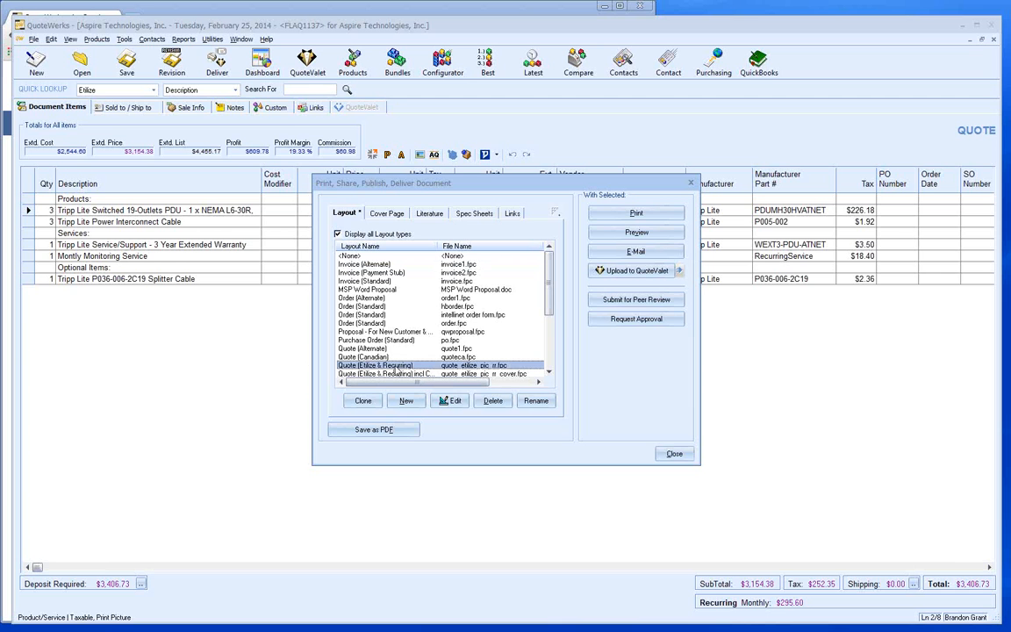
- Preview both quote pages maximized, checking the $3,406.73 grand total and $295.60 monthly, then close
{"action": "left_click", "coordinate": [617, 237]}
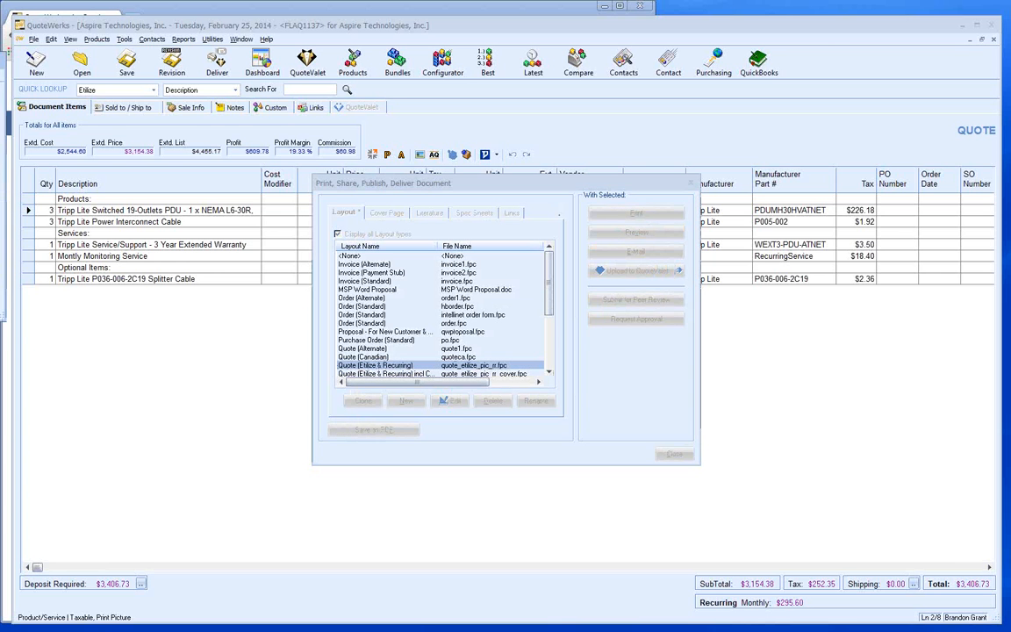
{"action": "left_click_drag", "start_coordinate": [0, 75], "coordinate": [243, 82]}
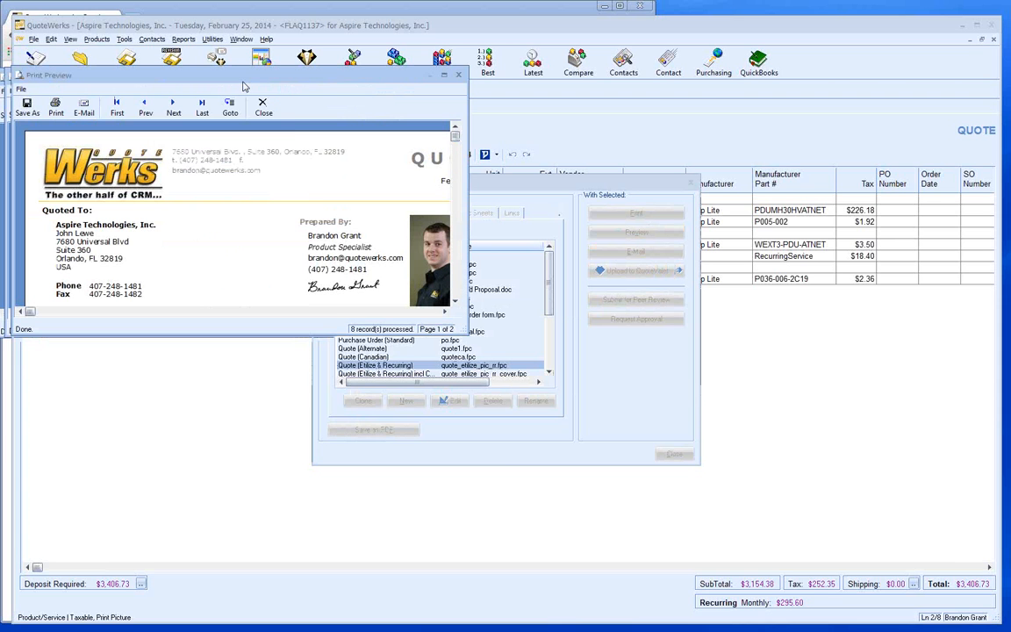
{"action": "double_click", "coordinate": [244, 81]}
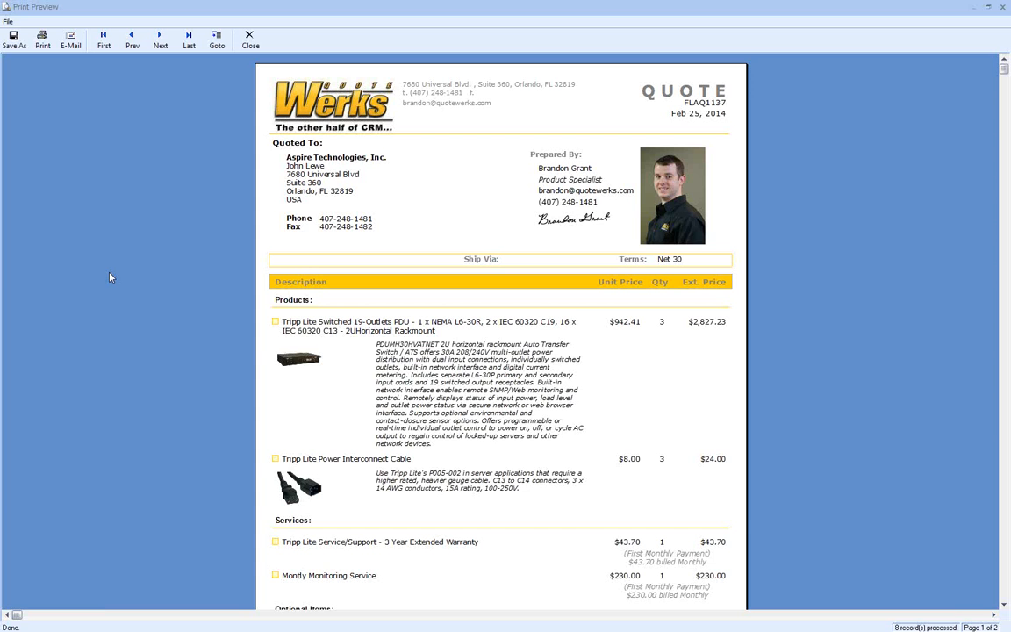
{"action": "left_click", "coordinate": [161, 42]}
{"action": "scroll", "coordinate": [412, 228], "scroll_direction": "down", "scroll_amount": 3}
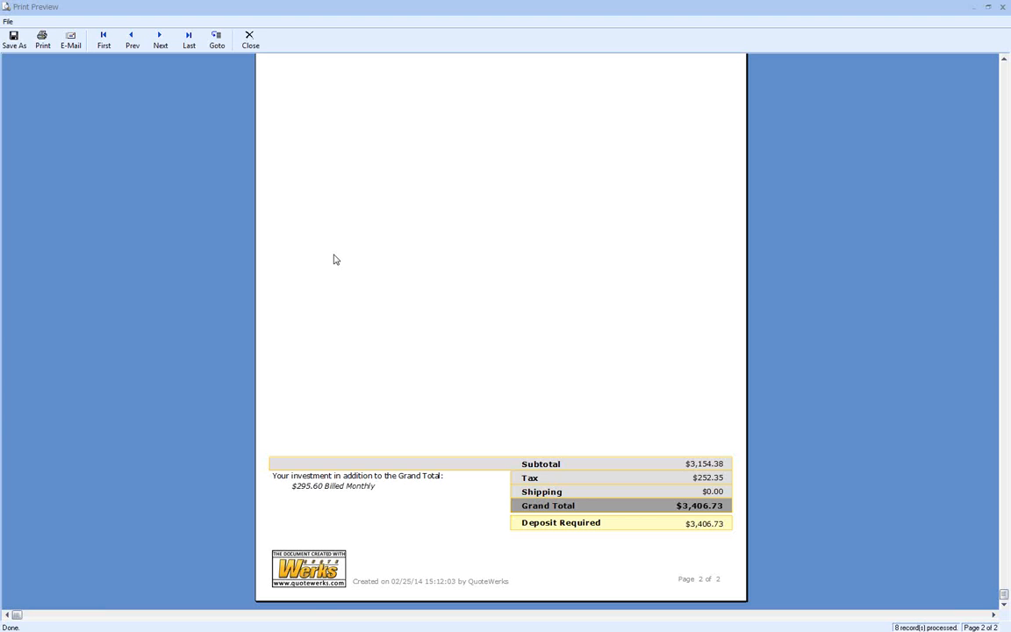
{"action": "left_click", "coordinate": [252, 43]}
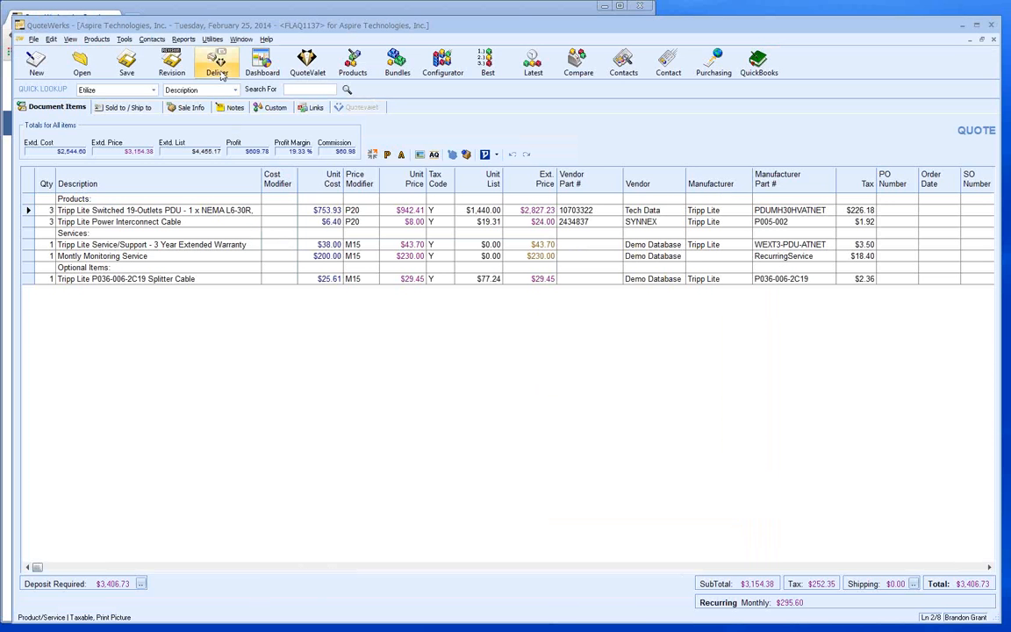
- Return to the delivery options and start e-mailing the quote
{"action": "left_click", "coordinate": [219, 70]}
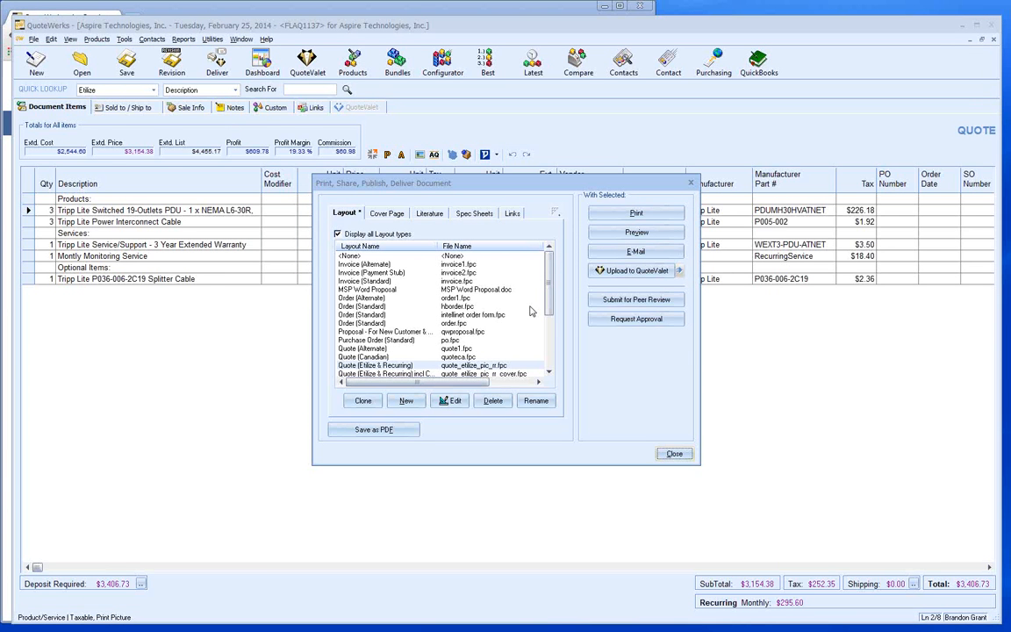
{"action": "left_click", "coordinate": [611, 251]}
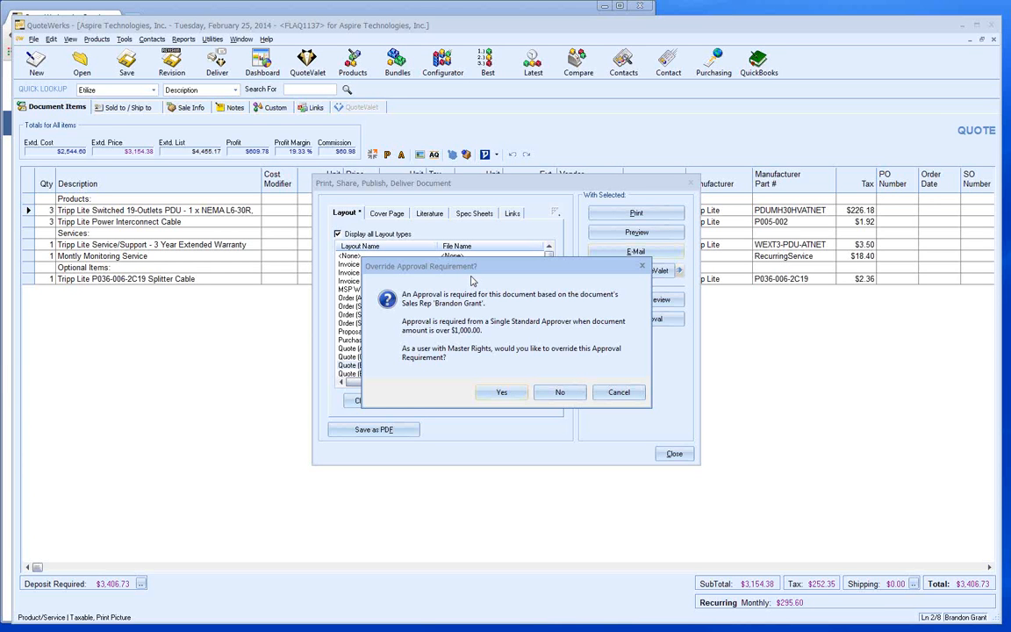
- Override the $1,000 approval requirement and send the Quote (Etilize & Recurring) layout to QuoteValet
{"action": "left_click", "coordinate": [497, 392]}
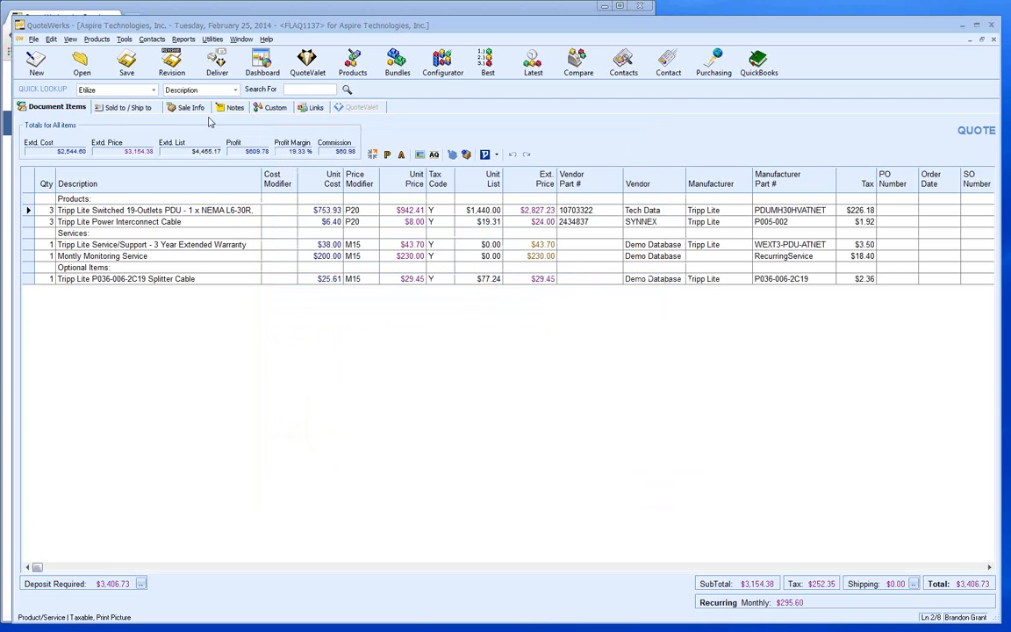
{"action": "left_click", "coordinate": [215, 62]}
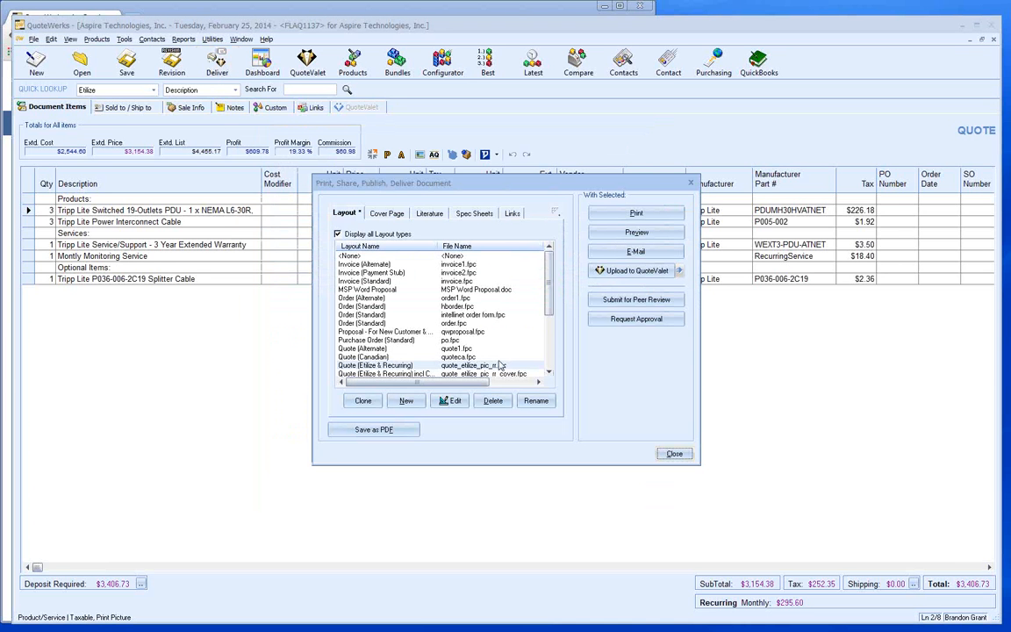
{"action": "left_click", "coordinate": [474, 366]}
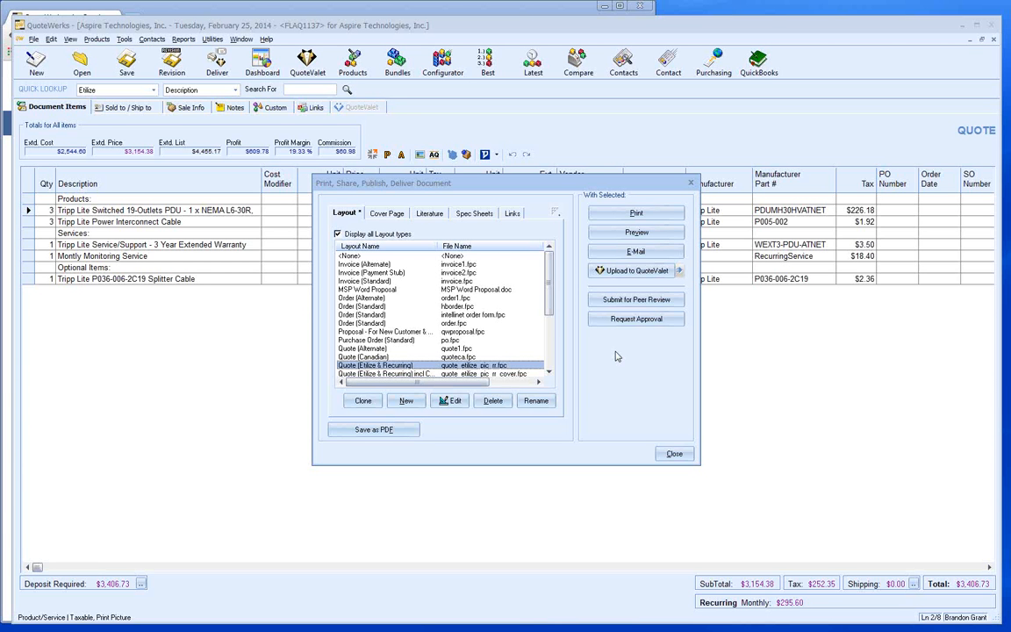
{"action": "left_click", "coordinate": [636, 271]}
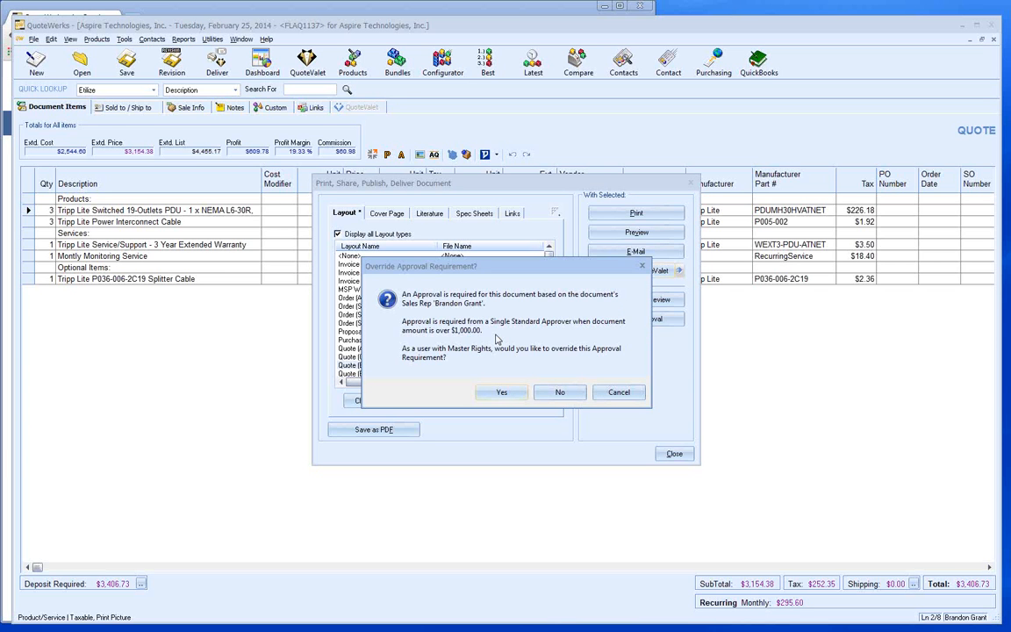
{"action": "left_click", "coordinate": [501, 391]}
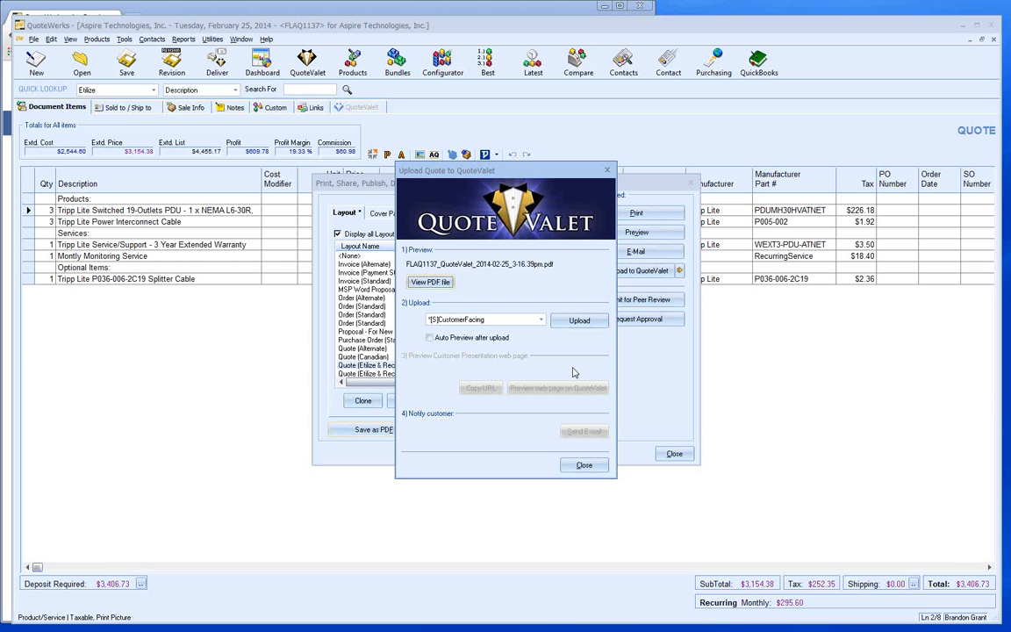
- Upload the FLAQ1137 quote PDF to QuoteValet with the [S]CustomerFacing template
{"action": "left_click", "coordinate": [572, 320]}
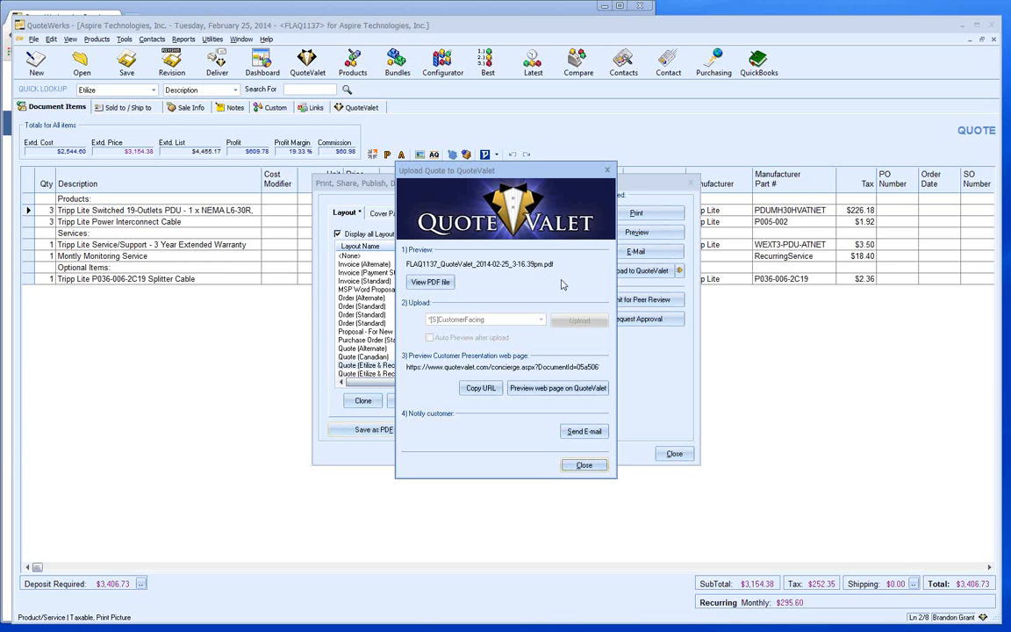
- Draft the 'Your quote is ready on QuoteValet.com' e-mail and verify its 'here' link's address
{"action": "left_click", "coordinate": [582, 431]}
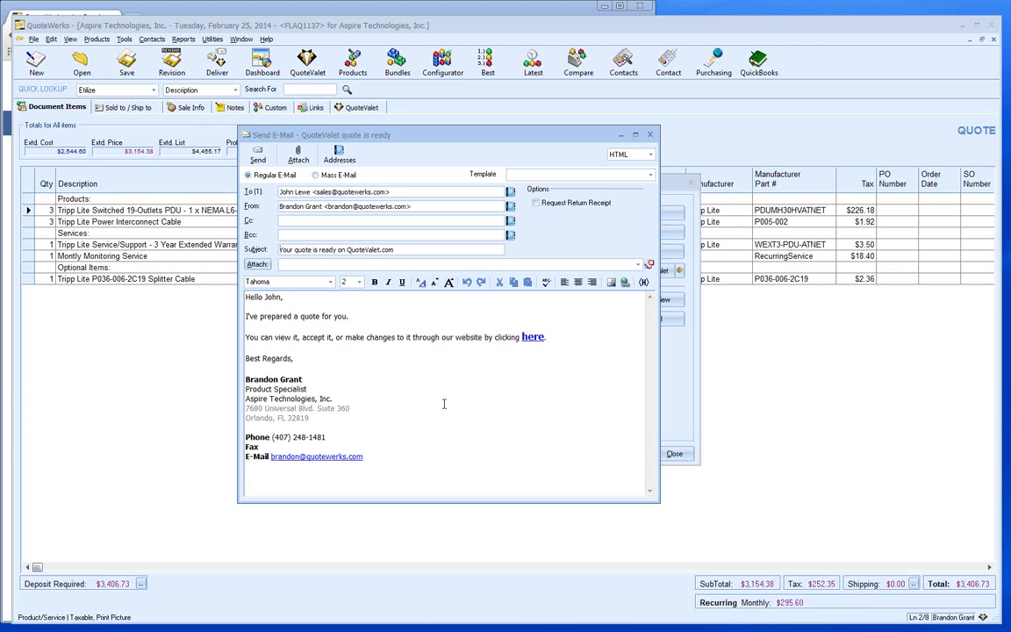
{"action": "double_click", "coordinate": [537, 337]}
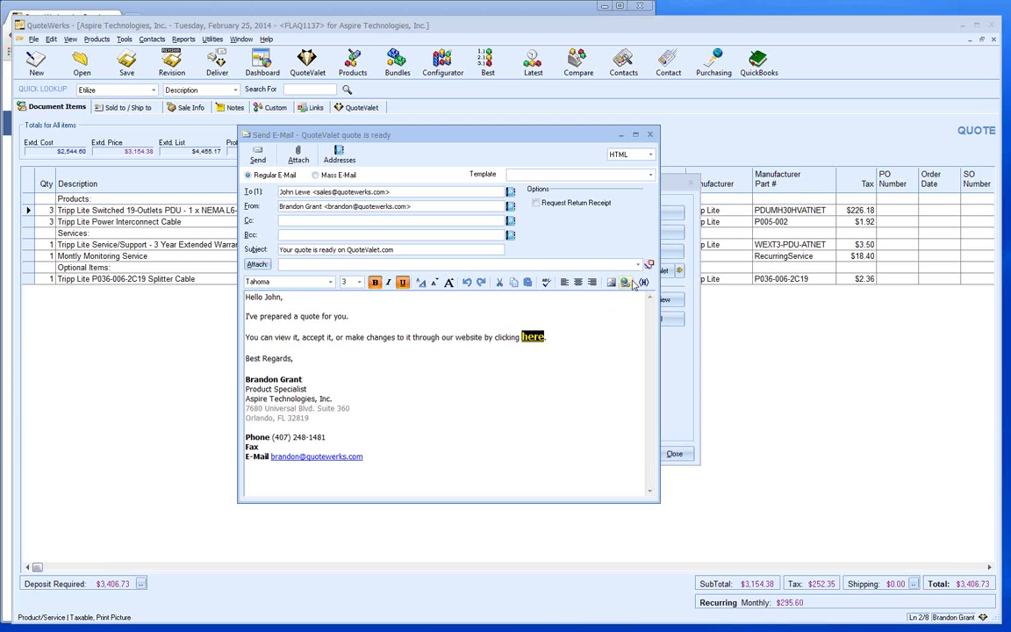
{"action": "left_click", "coordinate": [624, 282]}
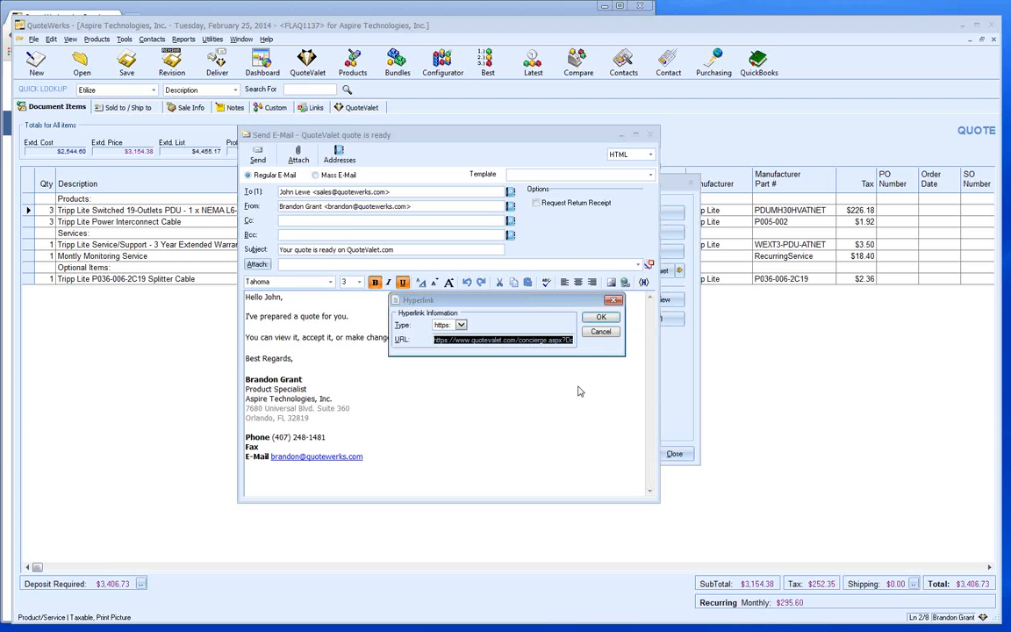
{"action": "left_click", "coordinate": [601, 330]}
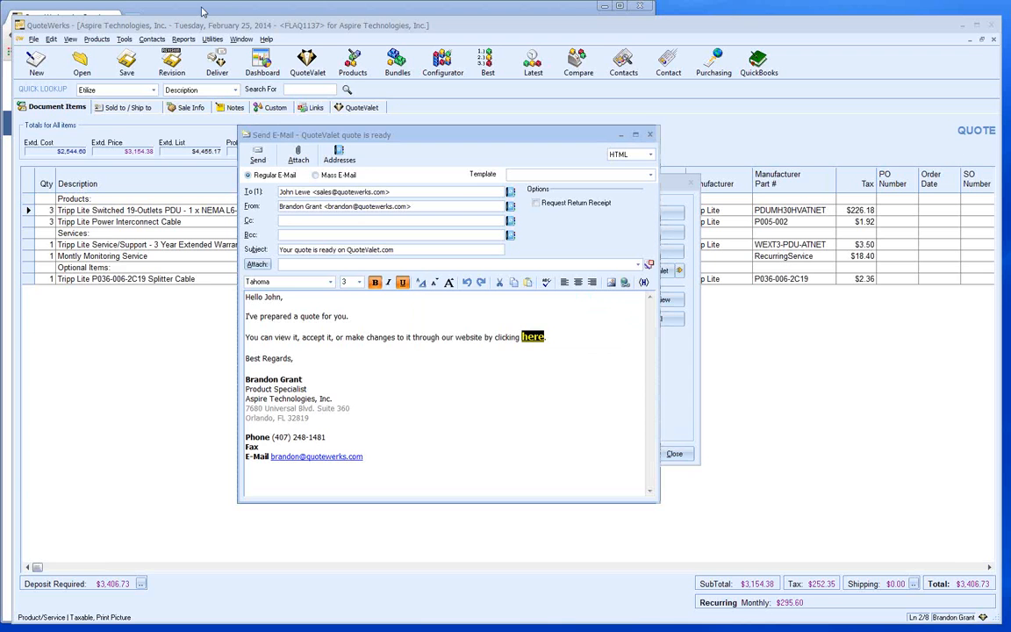
{"action": "left_click", "coordinate": [203, 12]}
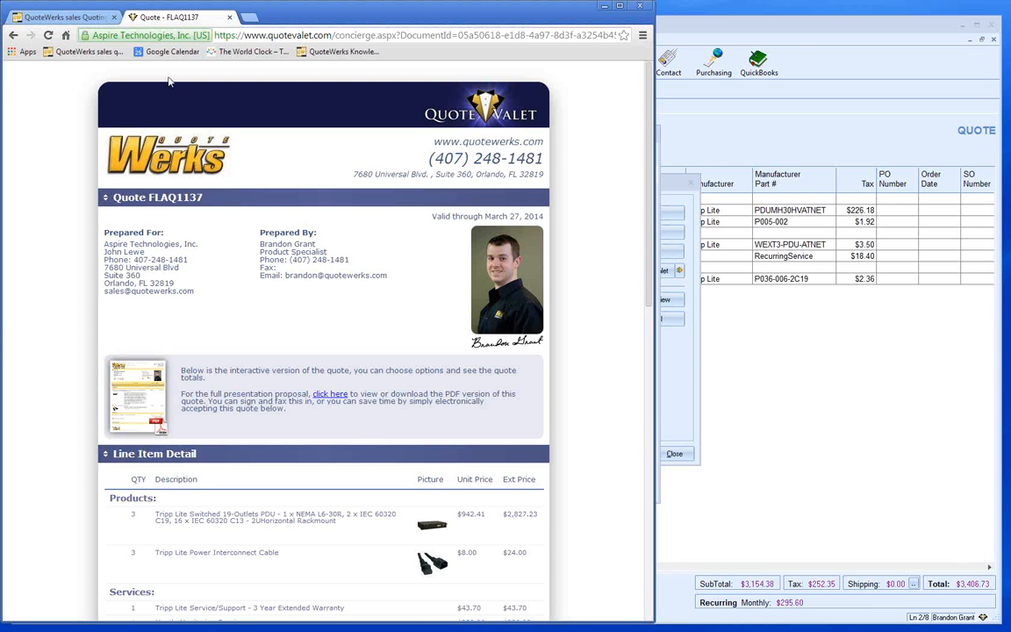
- View the quote PDF, then scroll the interactive FLAQ1137 page down to its line item detail
{"action": "left_click", "coordinate": [132, 388]}
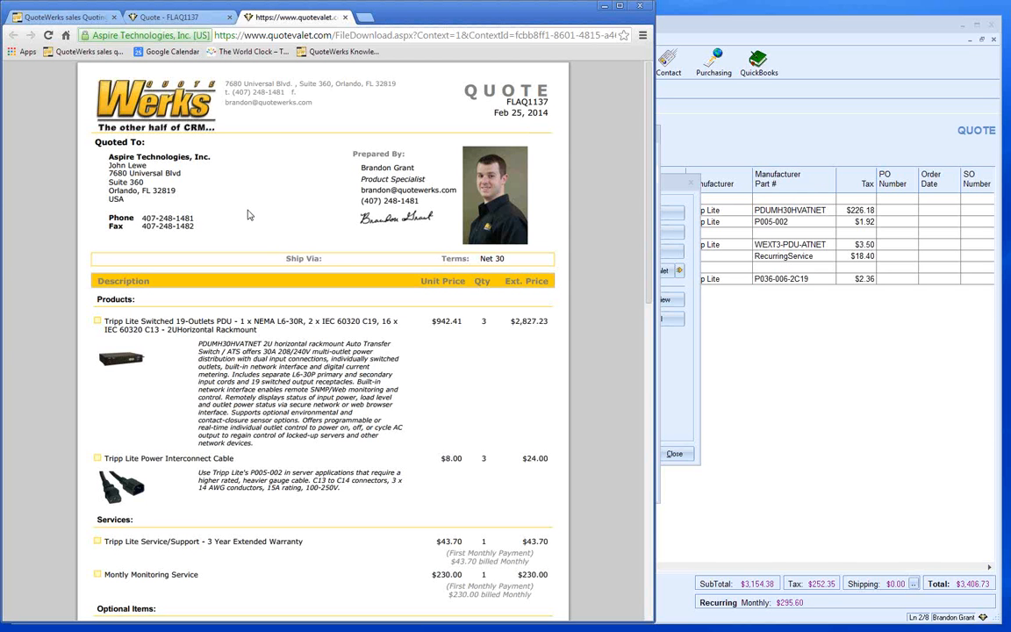
{"action": "left_click", "coordinate": [167, 19]}
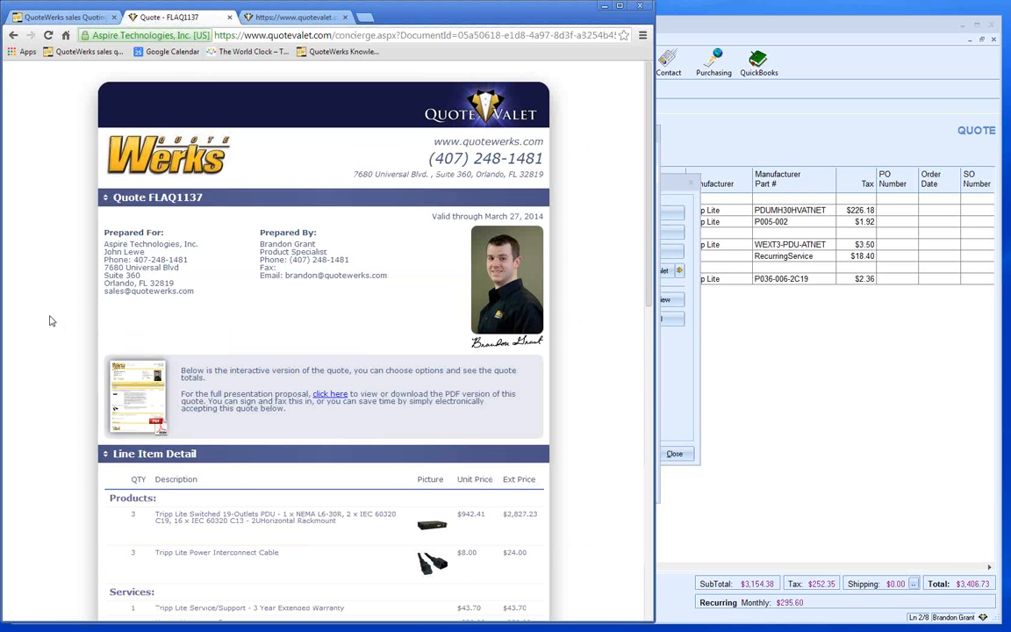
{"action": "scroll", "coordinate": [50, 321], "scroll_direction": "down", "scroll_amount": 1}
{"action": "scroll", "coordinate": [50, 320], "scroll_direction": "down", "scroll_amount": 4}
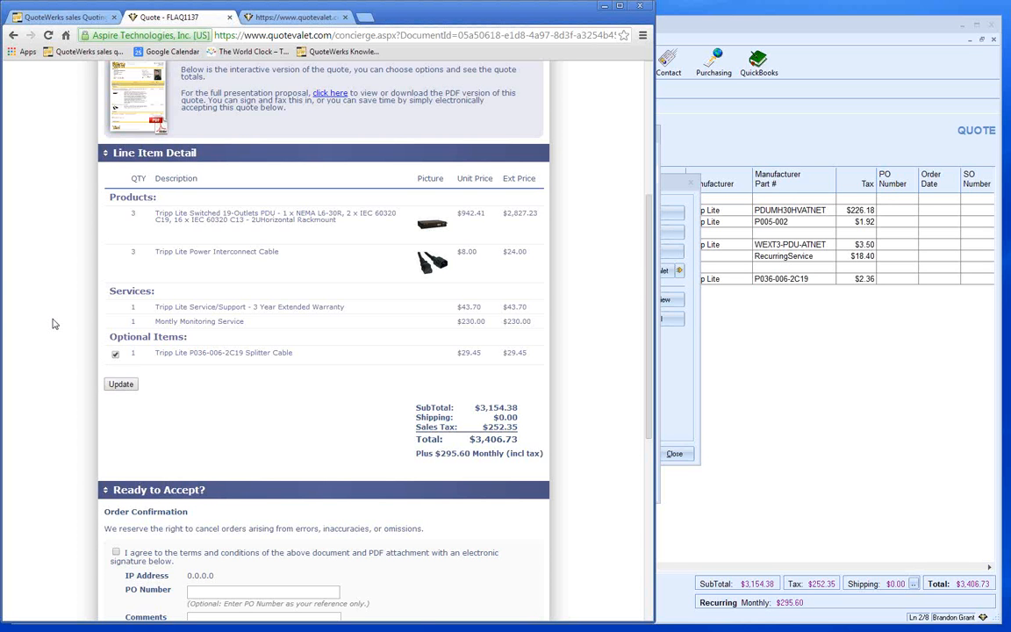
- Deselect the optional splitter cable so the total drops to $3,374.92, then scroll to Ready to Accept
{"action": "left_click", "coordinate": [115, 355]}
{"action": "scroll", "coordinate": [64, 386], "scroll_direction": "down", "scroll_amount": 3}
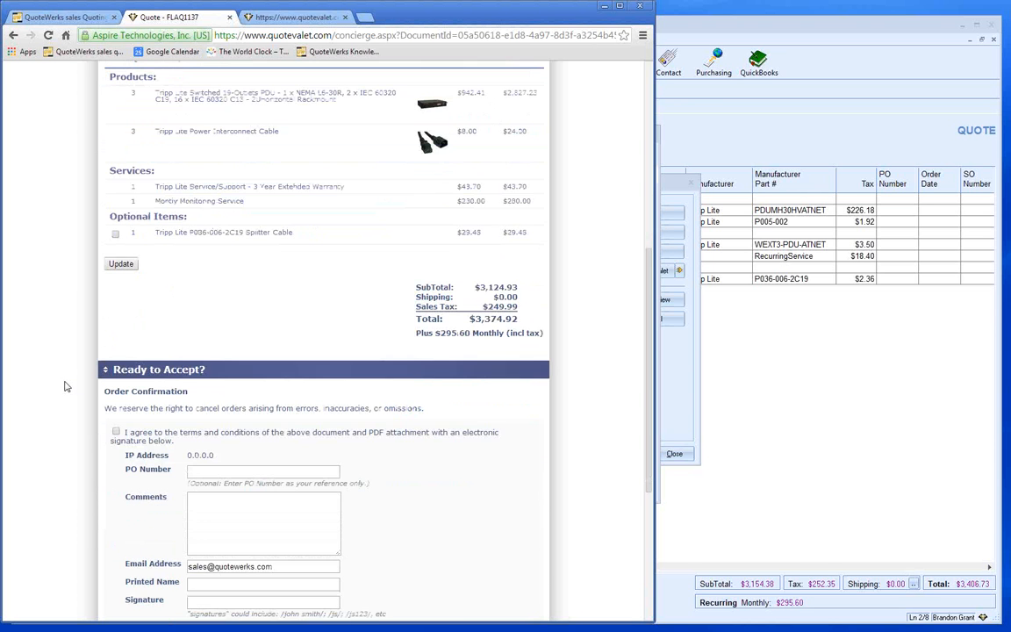
{"action": "scroll", "coordinate": [64, 386], "scroll_direction": "down", "scroll_amount": 6}
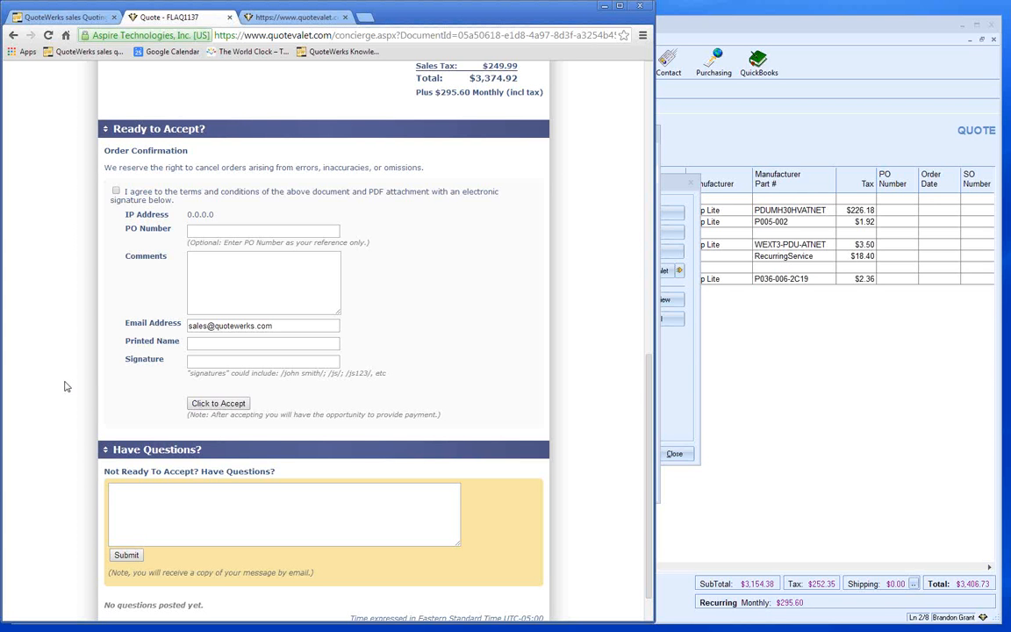
- Submit the question 'Question' in the Have Questions? box, then return to QuoteWerks
{"action": "left_click", "coordinate": [135, 498]}
{"action": "type", "text": "Question"}
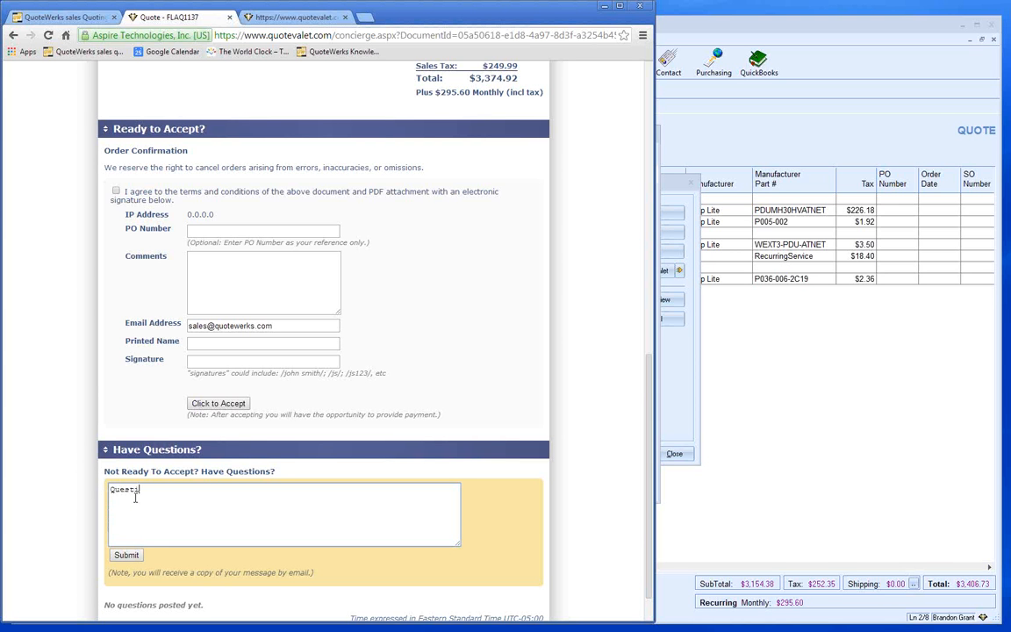
{"action": "left_click", "coordinate": [126, 556]}
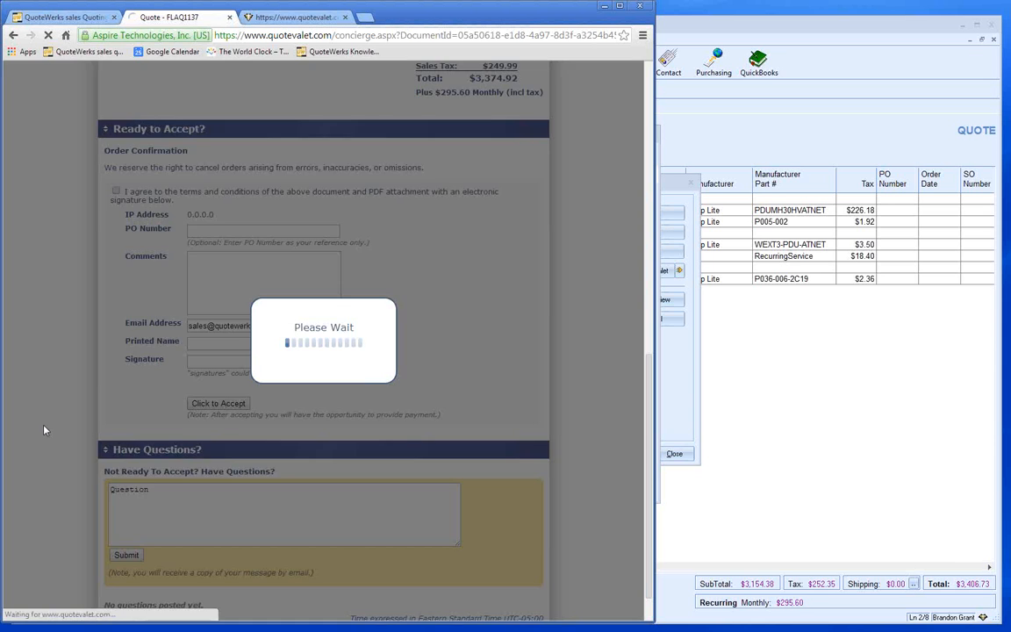
{"action": "scroll", "coordinate": [45, 431], "scroll_direction": "down", "scroll_amount": 1}
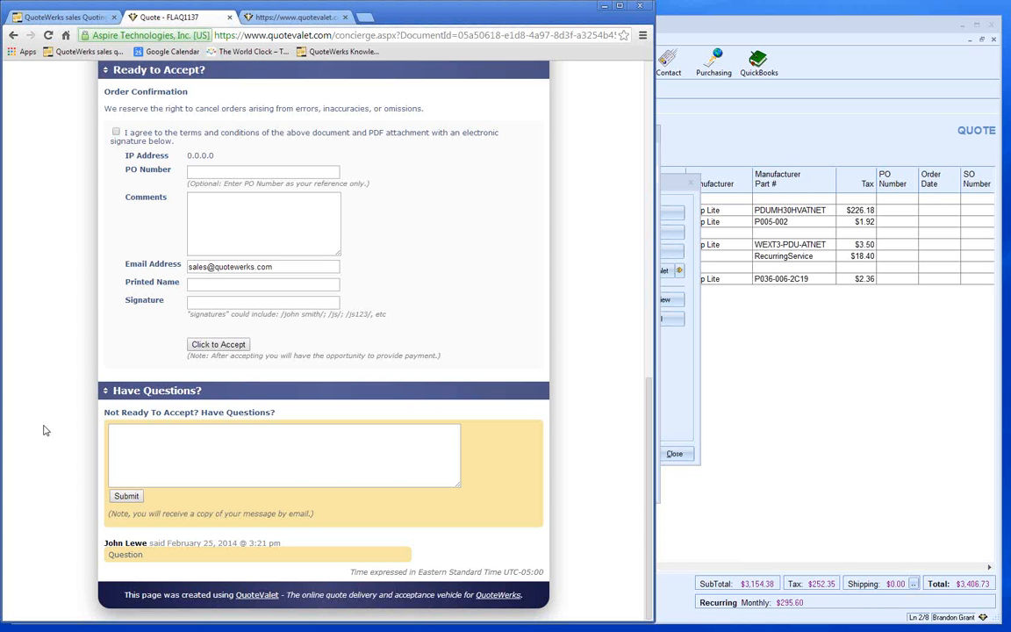
{"action": "left_click", "coordinate": [681, 374]}
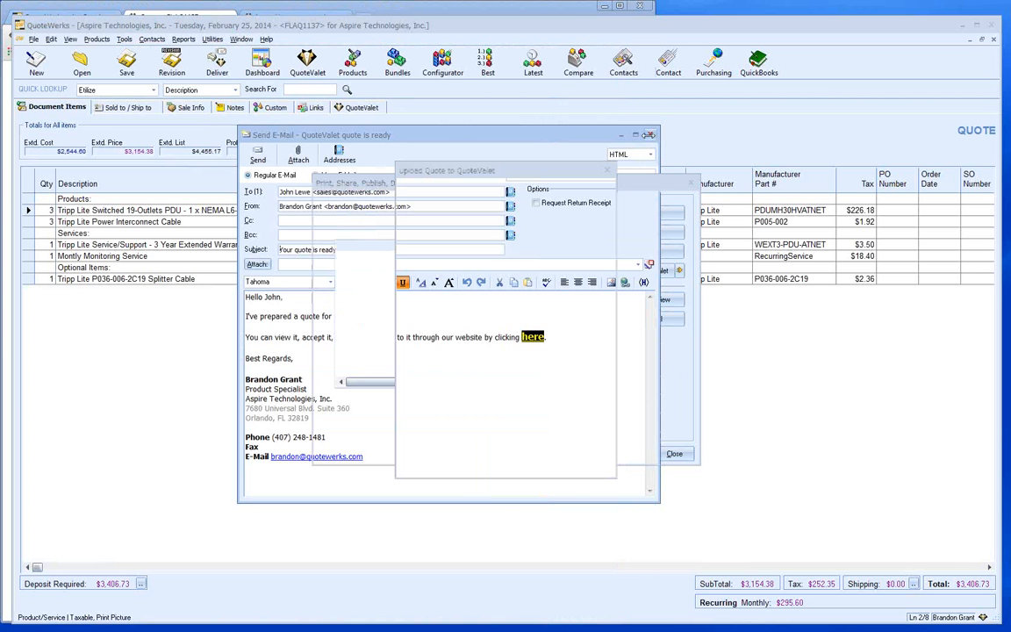
- Close the e-mail and upload windows, show the quote's QuoteValet activity, and acknowledge the applied option selections
{"action": "left_click", "coordinate": [580, 526]}
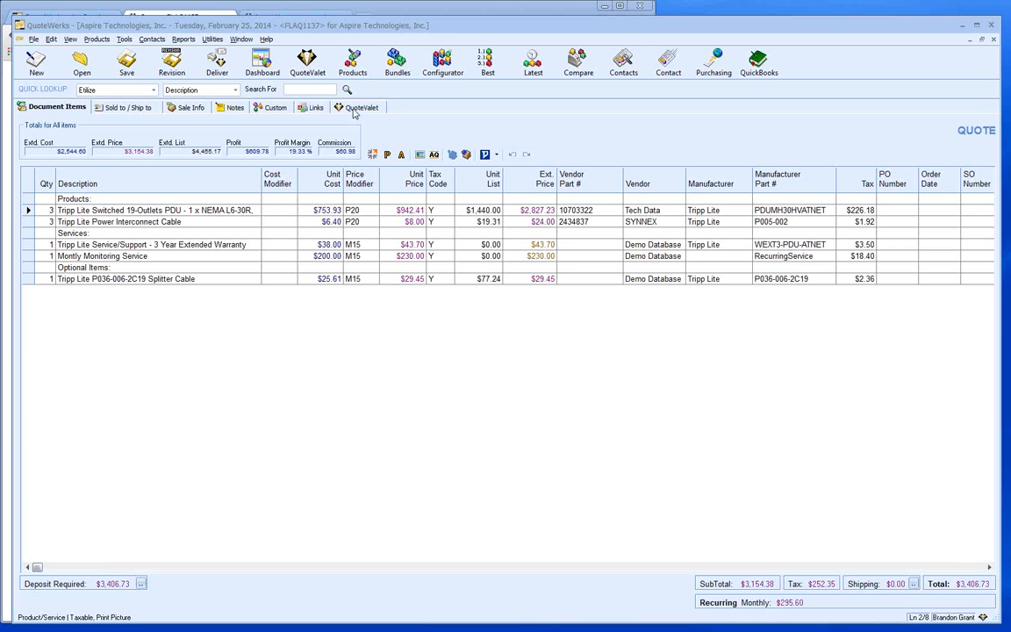
{"action": "left_click", "coordinate": [353, 108]}
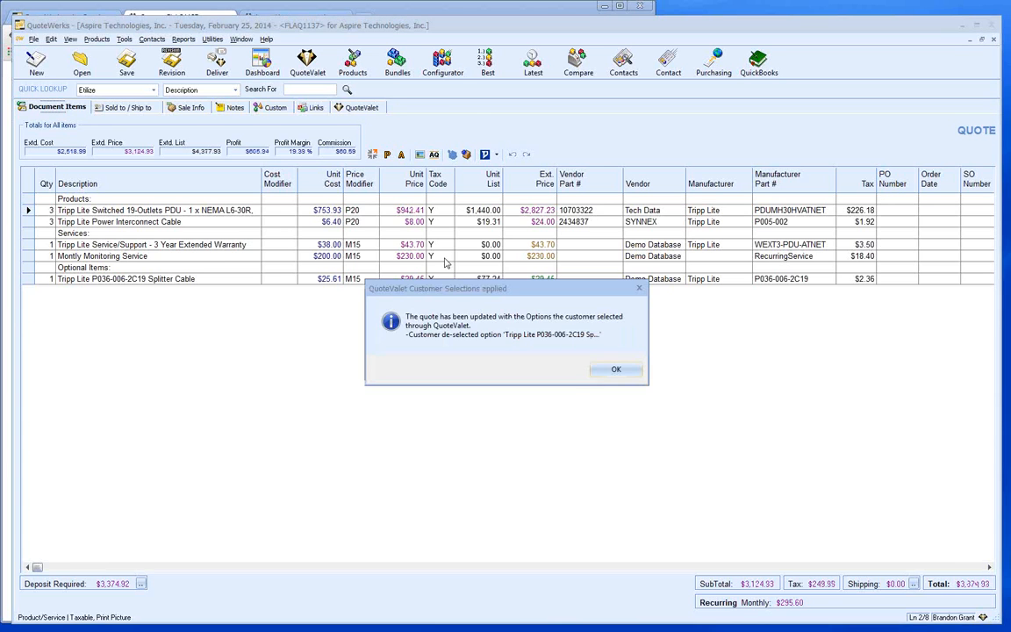
{"action": "left_click", "coordinate": [555, 335]}
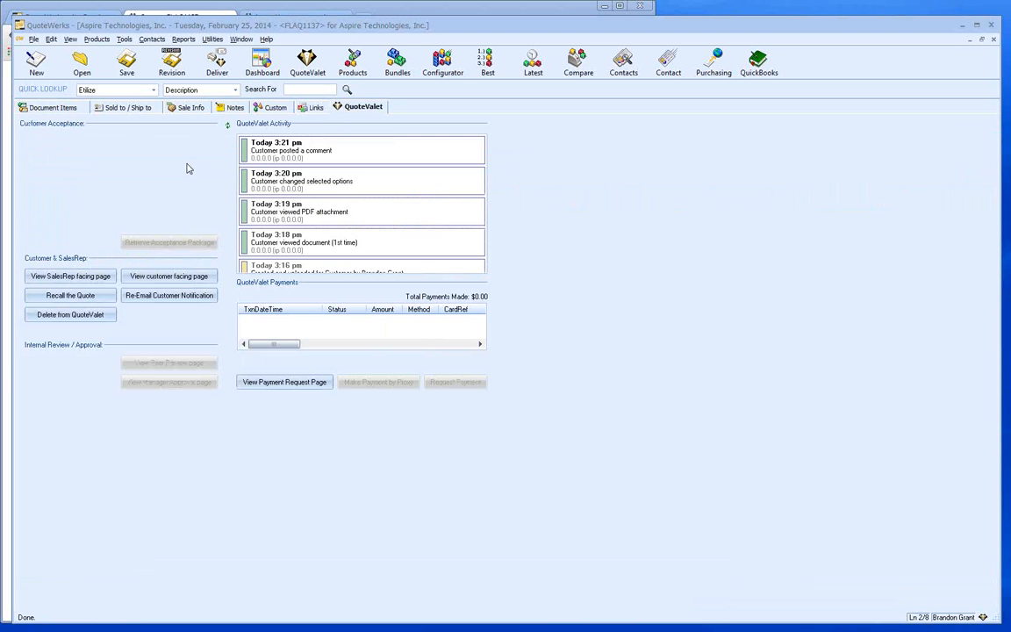
- Review the PDF-viewed and upload activity entries, then open the sales-rep view of the online quote
{"action": "left_click", "coordinate": [299, 207]}
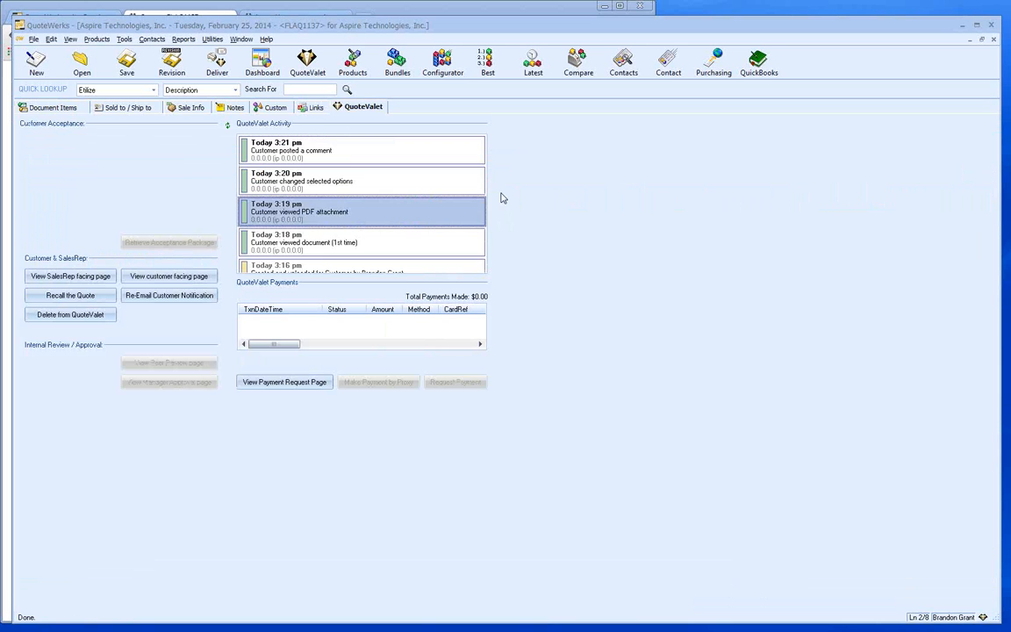
{"action": "left_click", "coordinate": [477, 264]}
{"action": "left_click_drag", "start_coordinate": [478, 222], "coordinate": [531, 194]}
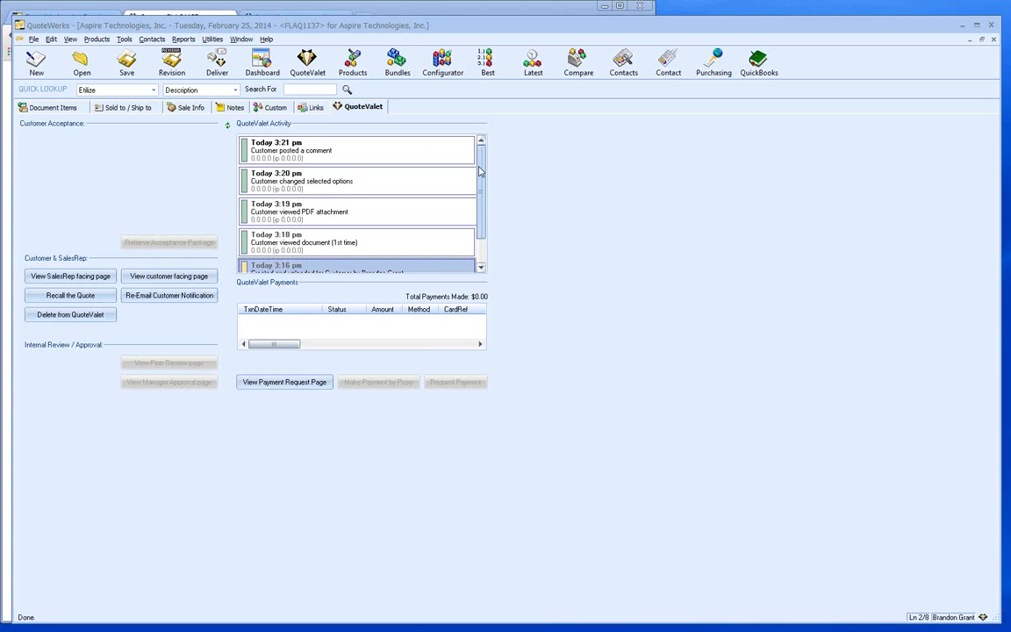
{"action": "scroll", "coordinate": [488, 191], "scroll_direction": "down", "scroll_amount": 1}
{"action": "scroll", "coordinate": [486, 201], "scroll_direction": "up", "scroll_amount": 1}
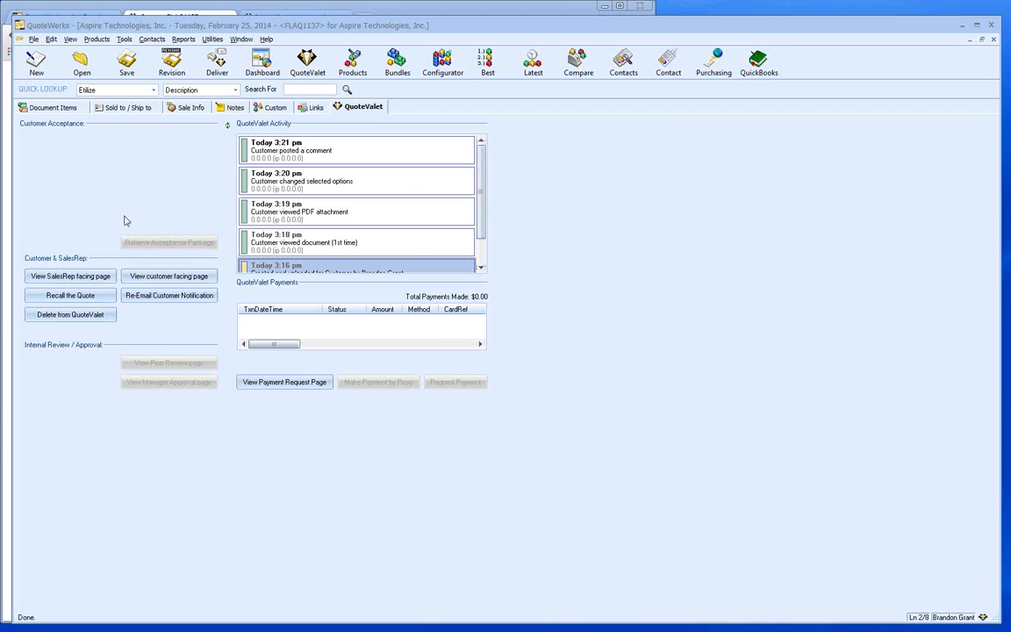
{"action": "left_click", "coordinate": [73, 278]}
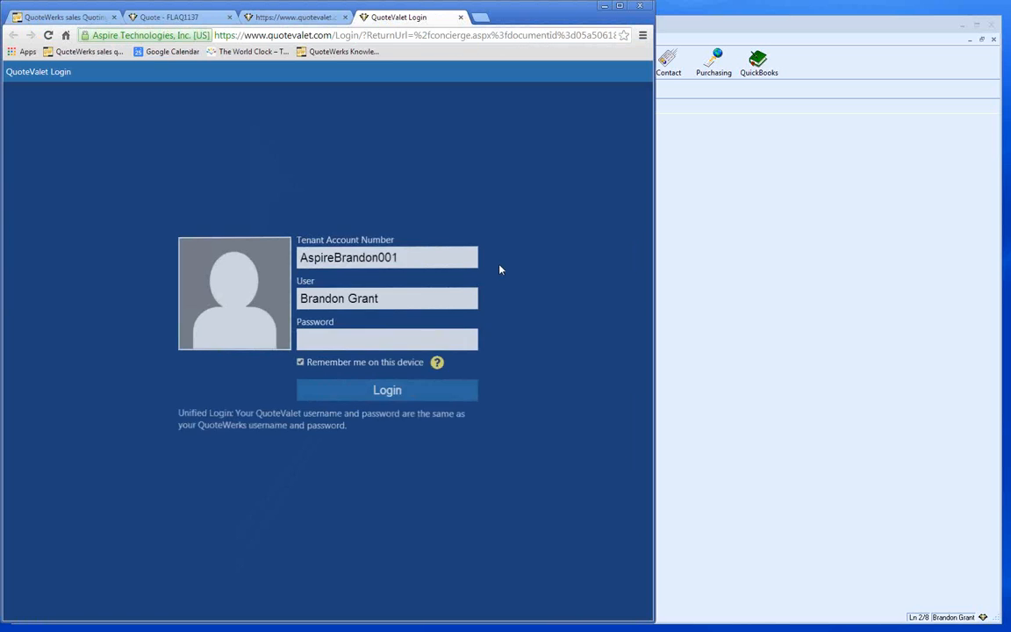
- Sign in to QuoteValet with the sales rep's password to see FLAQ1137 in Salesrep Facing Mode
{"action": "left_click", "coordinate": [333, 336]}
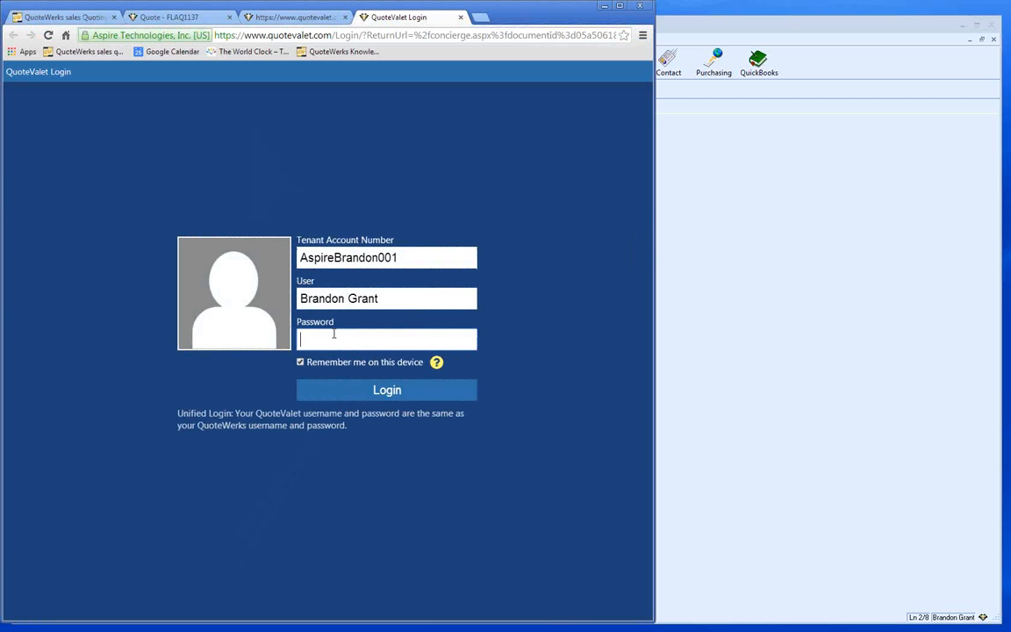
{"action": "type", "text": "****"}
{"action": "left_click", "coordinate": [373, 390]}
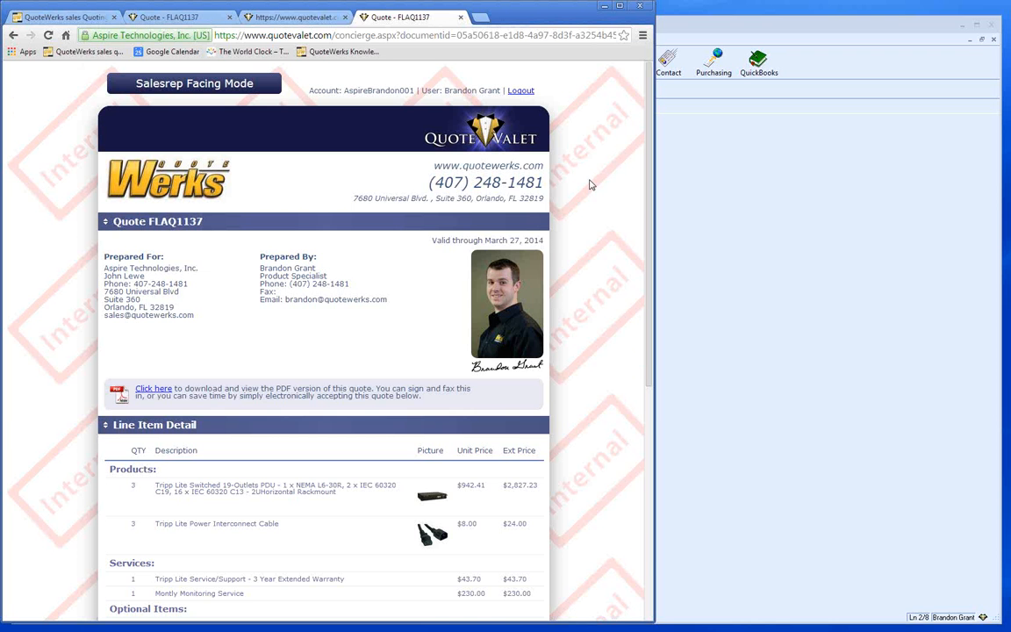
- Post the reply 'Respond' under Customer Questions, then begin recalling the quote in QuoteWerks
{"action": "scroll", "coordinate": [591, 185], "scroll_direction": "down", "scroll_amount": 1}
{"action": "scroll", "coordinate": [591, 184], "scroll_direction": "down", "scroll_amount": 5}
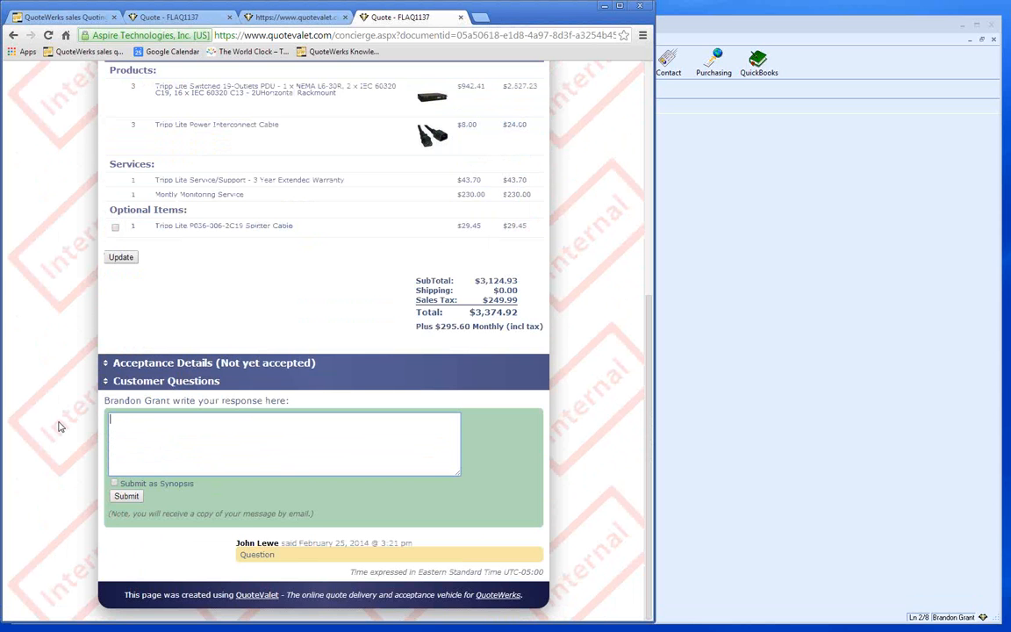
{"action": "type", "text": "Respond"}
{"action": "left_click", "coordinate": [127, 497]}
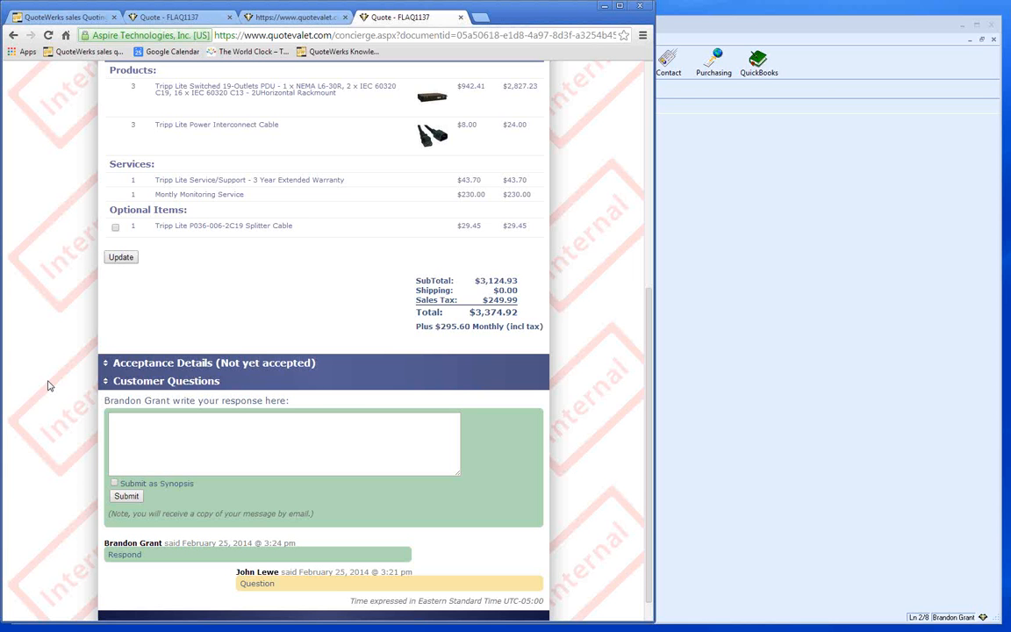
{"action": "left_click", "coordinate": [693, 304]}
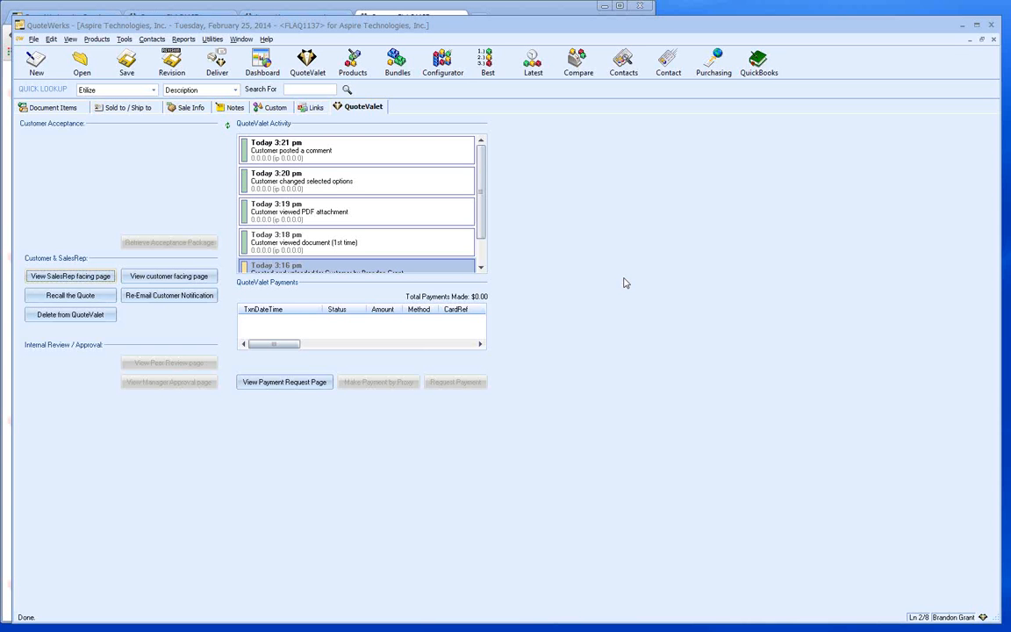
{"action": "left_click", "coordinate": [78, 295]}
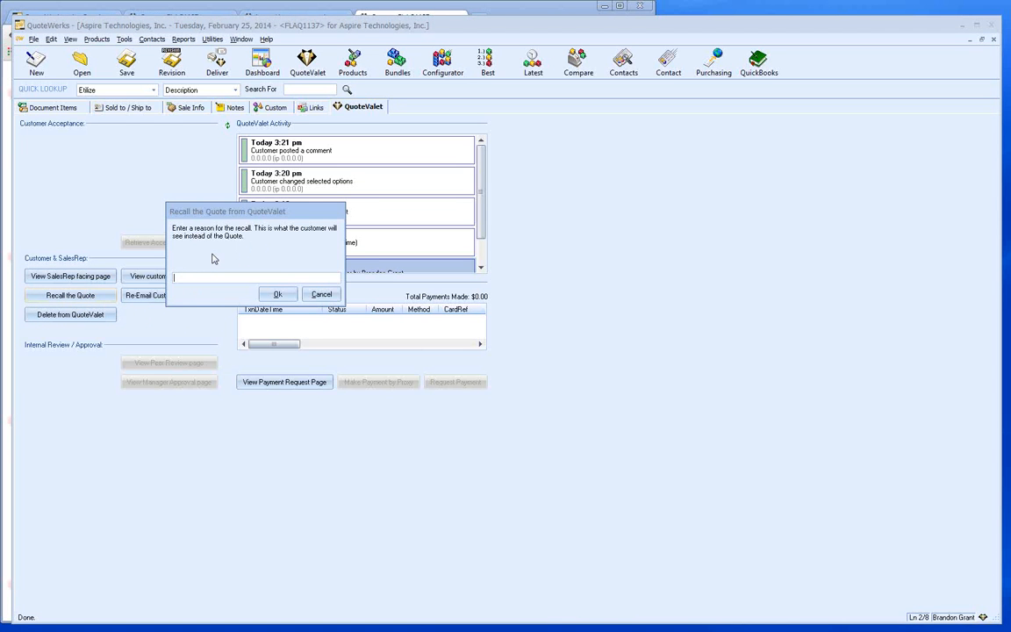
- Abandon the recall after entering 'Pricing change', then open and close the delivery options without delivering
{"action": "type", "text": "Pricing change"}
{"action": "left_click", "coordinate": [322, 294]}
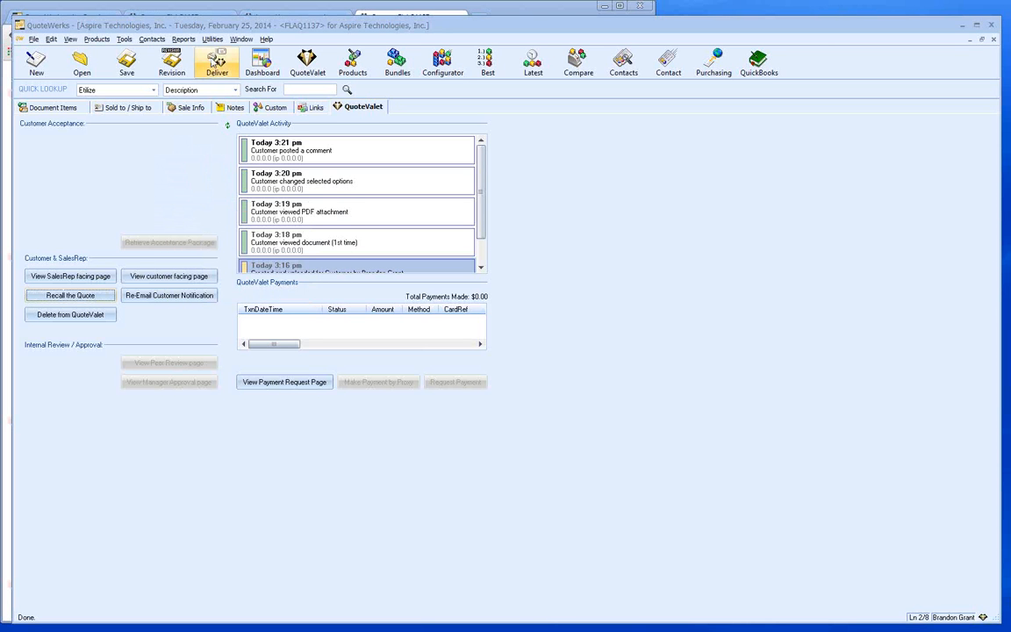
{"action": "left_click", "coordinate": [215, 61]}
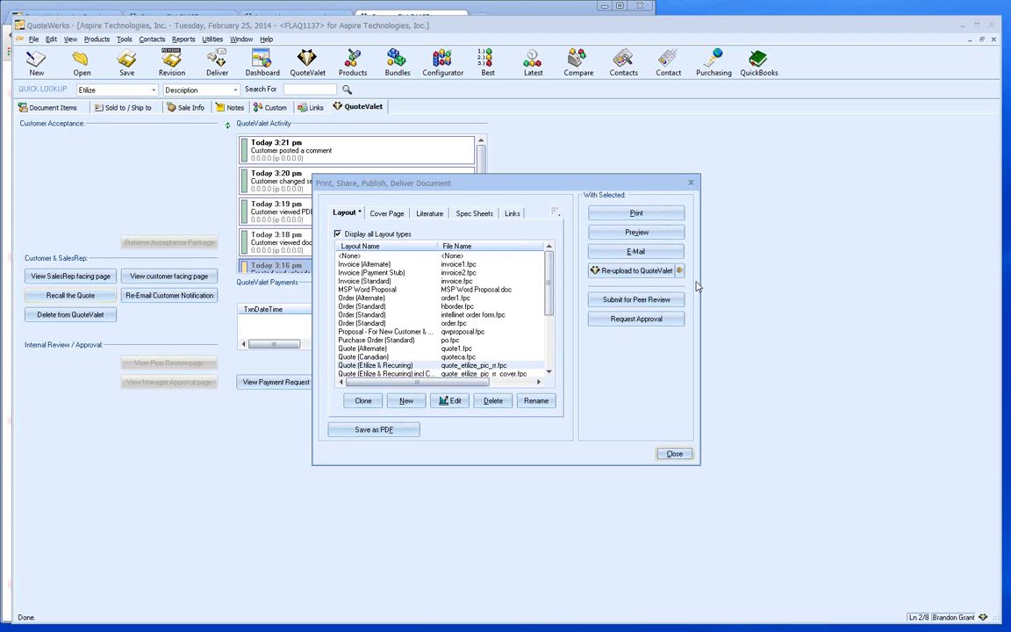
{"action": "left_click", "coordinate": [673, 453]}
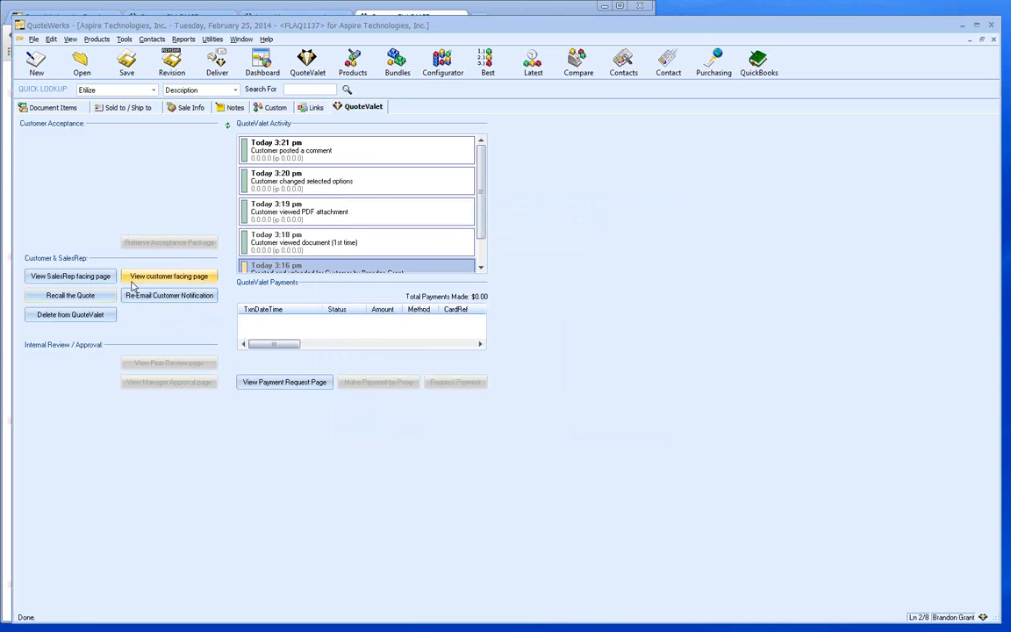
- On the customer-facing quote page, agree to the terms and enter PO number 123
{"action": "left_click", "coordinate": [164, 9]}
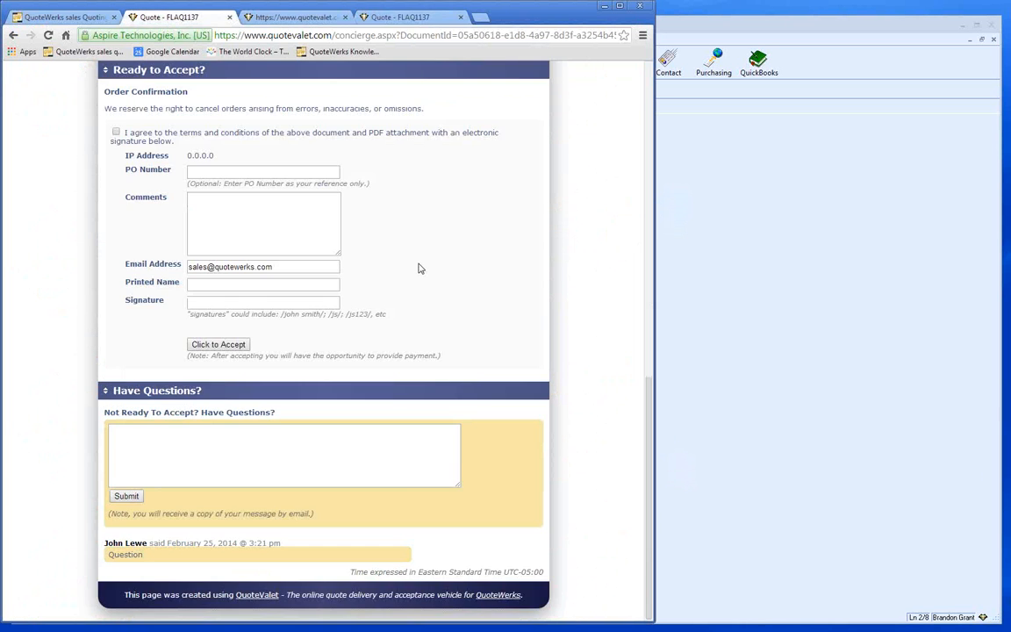
{"action": "scroll", "coordinate": [420, 266], "scroll_direction": "up", "scroll_amount": 4}
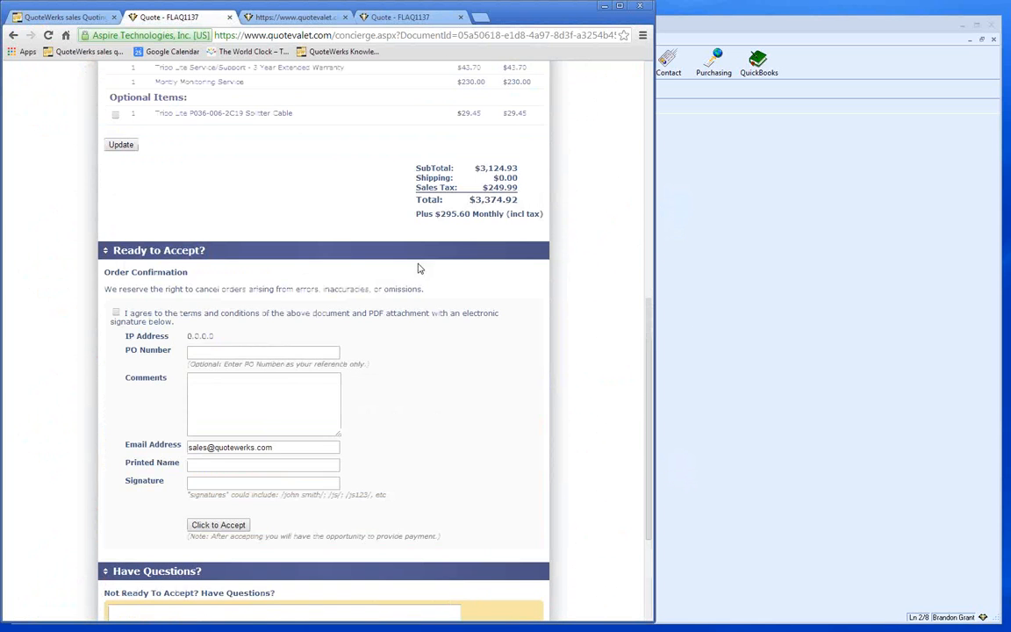
{"action": "left_click", "coordinate": [115, 311]}
{"action": "left_click", "coordinate": [209, 352]}
{"action": "type", "text": "123"}
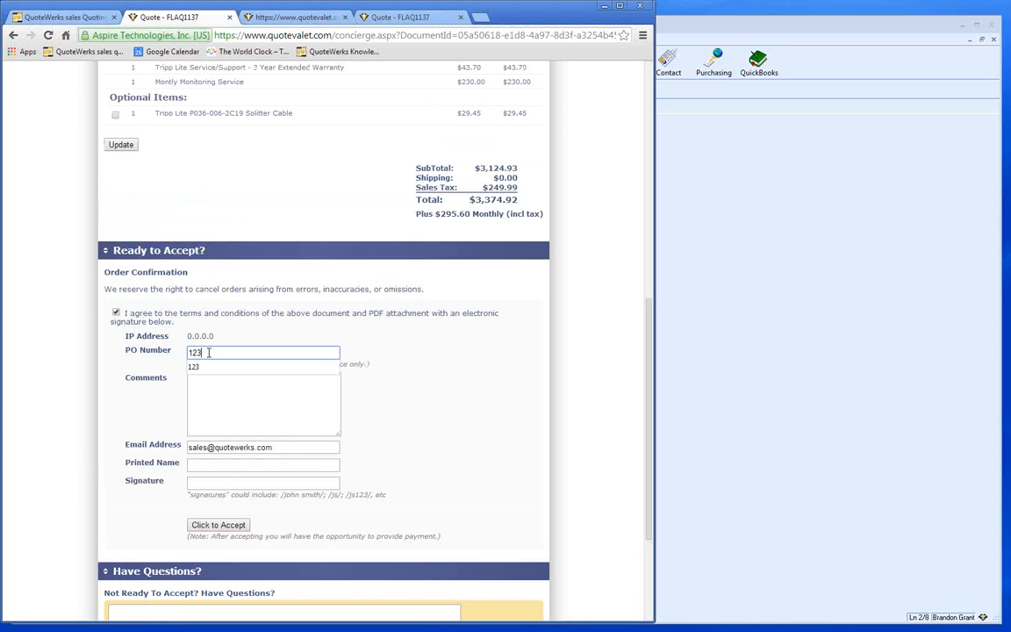
- Add comment 'Please place my order!', enter the customer's printed name and signature, and accept
{"action": "left_click", "coordinate": [234, 401]}
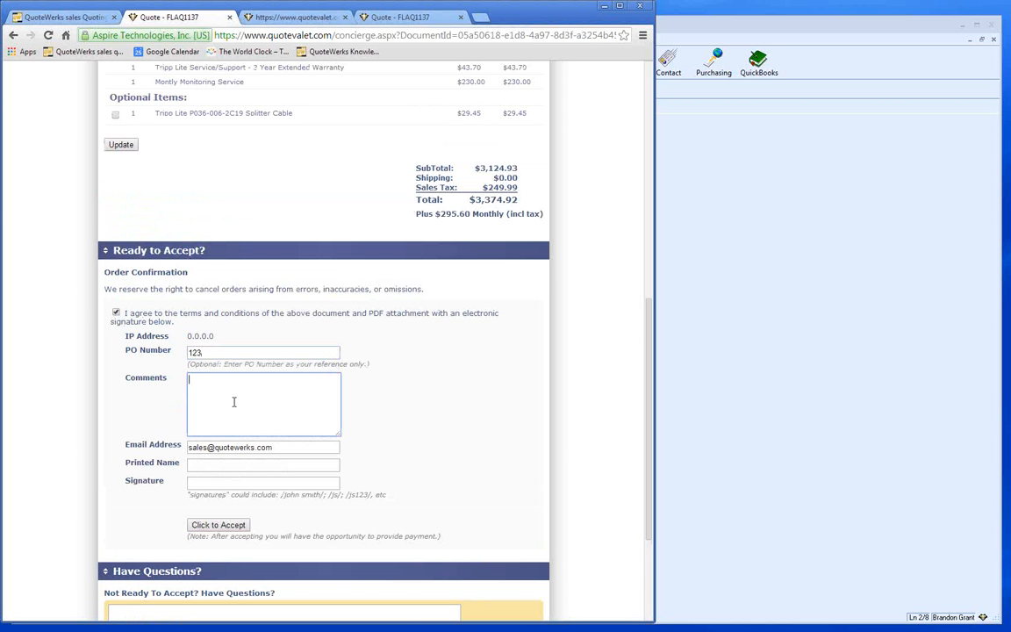
{"action": "type", "text": "Please place my order!"}
{"action": "key", "text": "Tab"}
{"action": "key", "text": "Tab"}
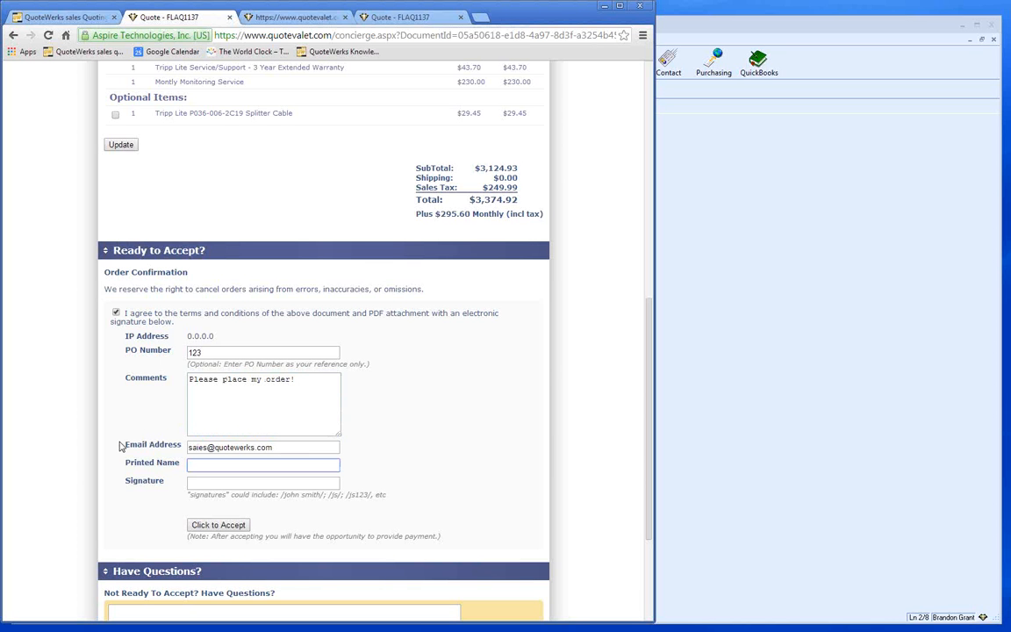
{"action": "key", "text": "Tab"}
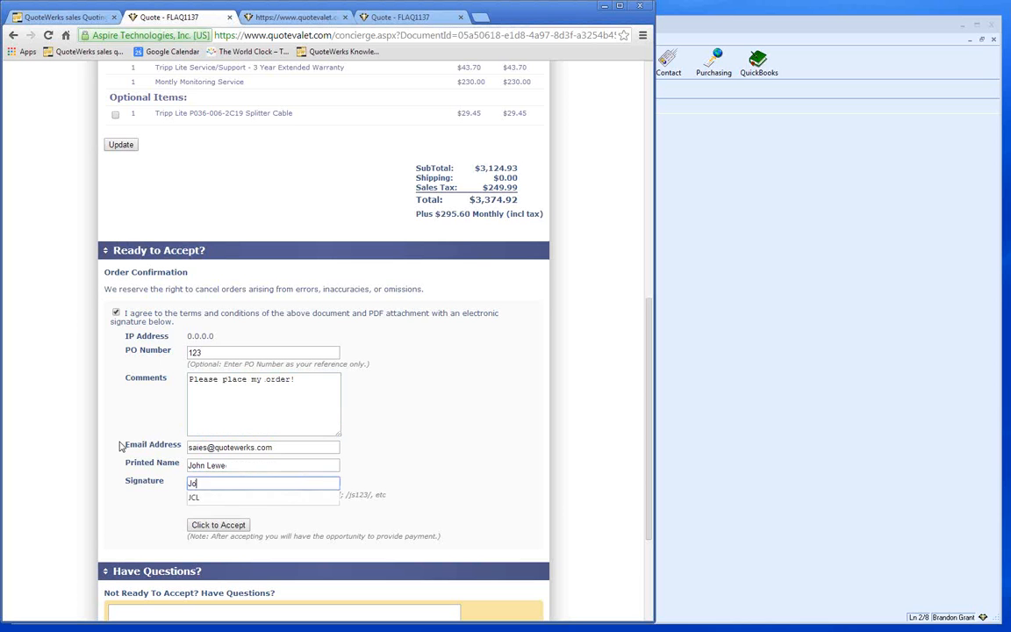
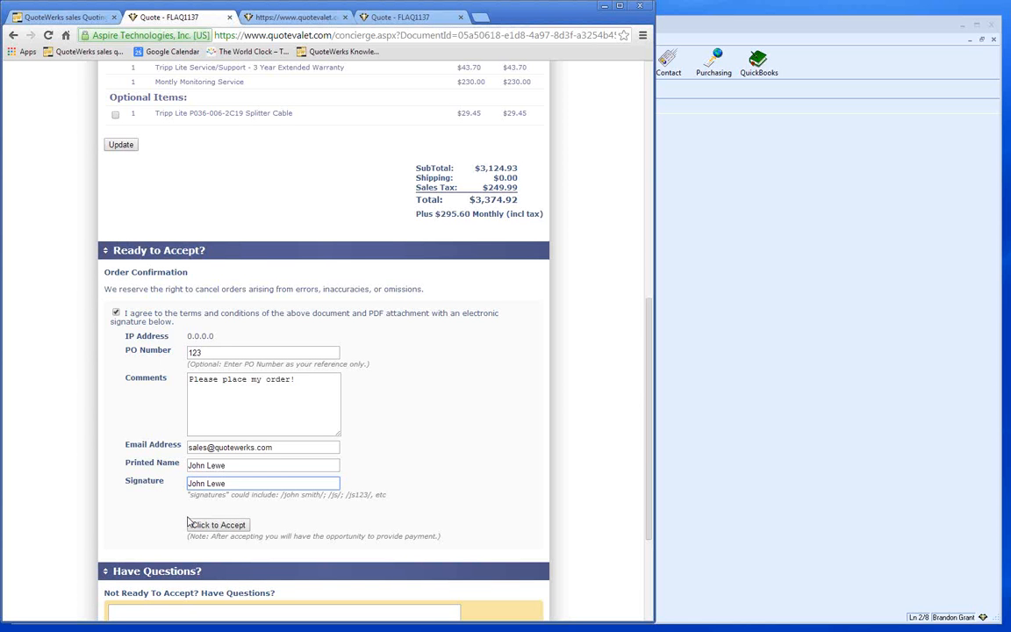
{"action": "left_click", "coordinate": [216, 527]}
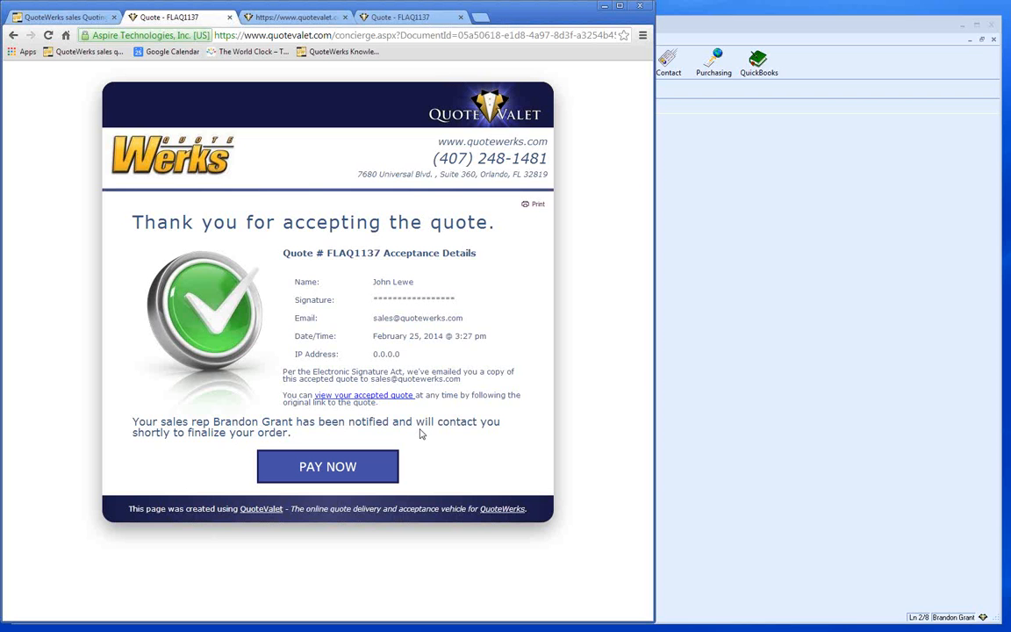
- In QuoteWerks, load the customer's acceptance via the Links tab, override approval, and decline converting to an order
{"action": "left_click", "coordinate": [684, 290]}
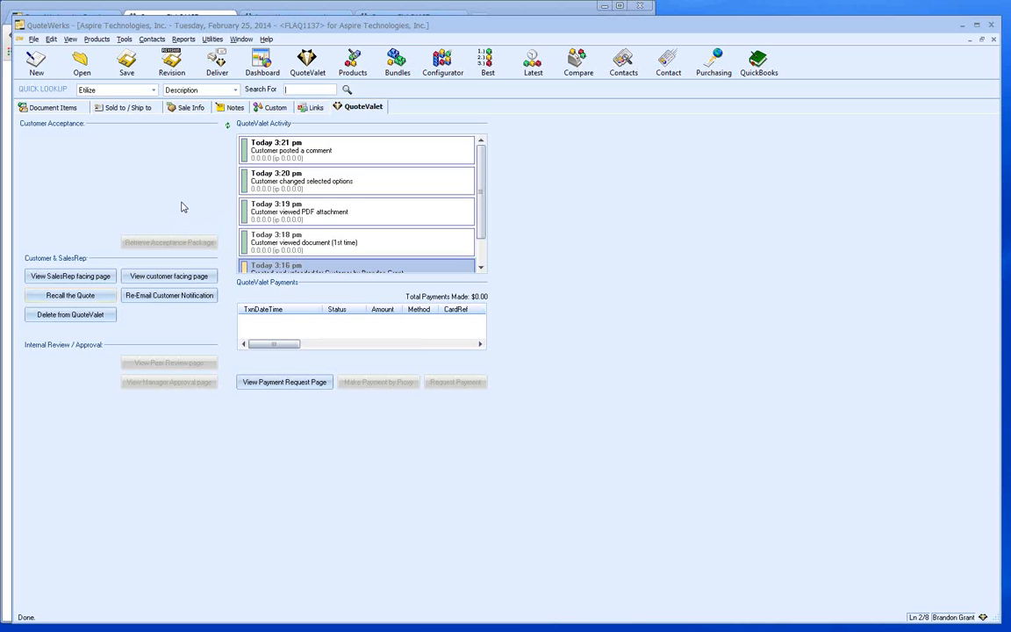
{"action": "left_click", "coordinate": [313, 109]}
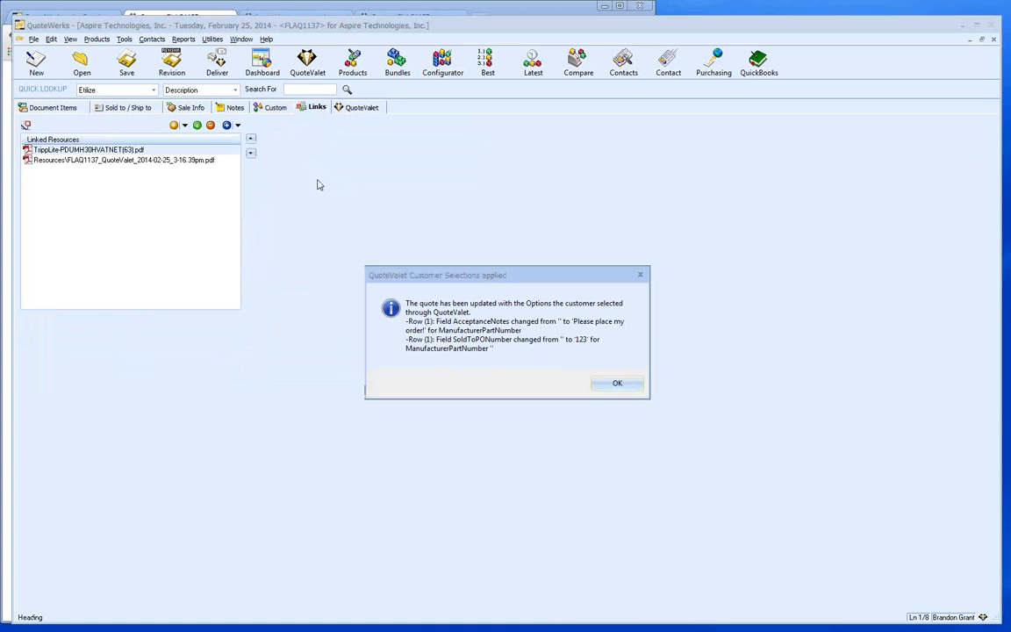
{"action": "left_click", "coordinate": [615, 383]}
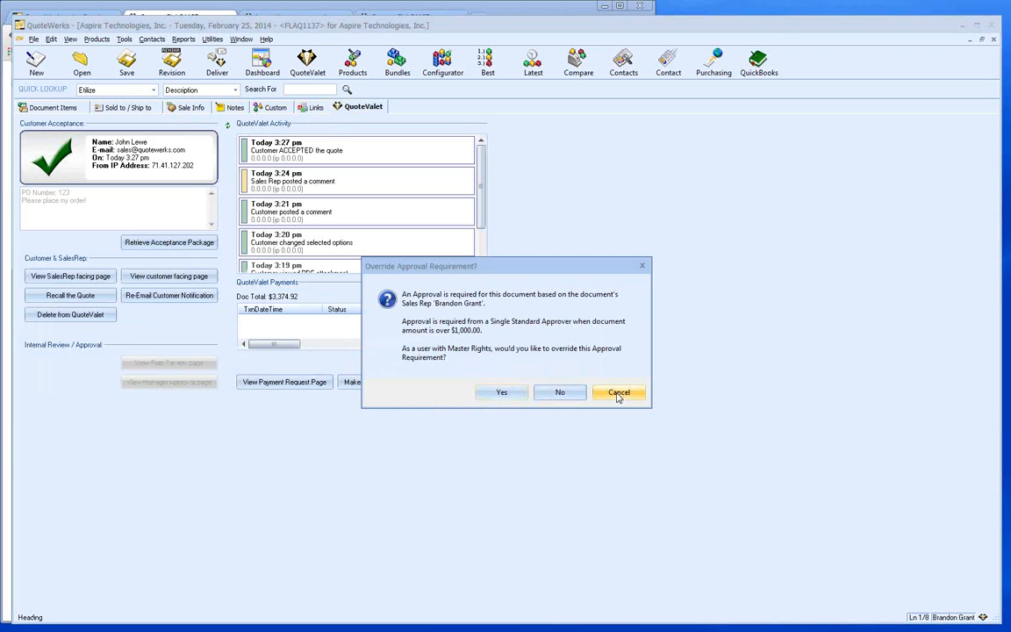
{"action": "left_click", "coordinate": [502, 392]}
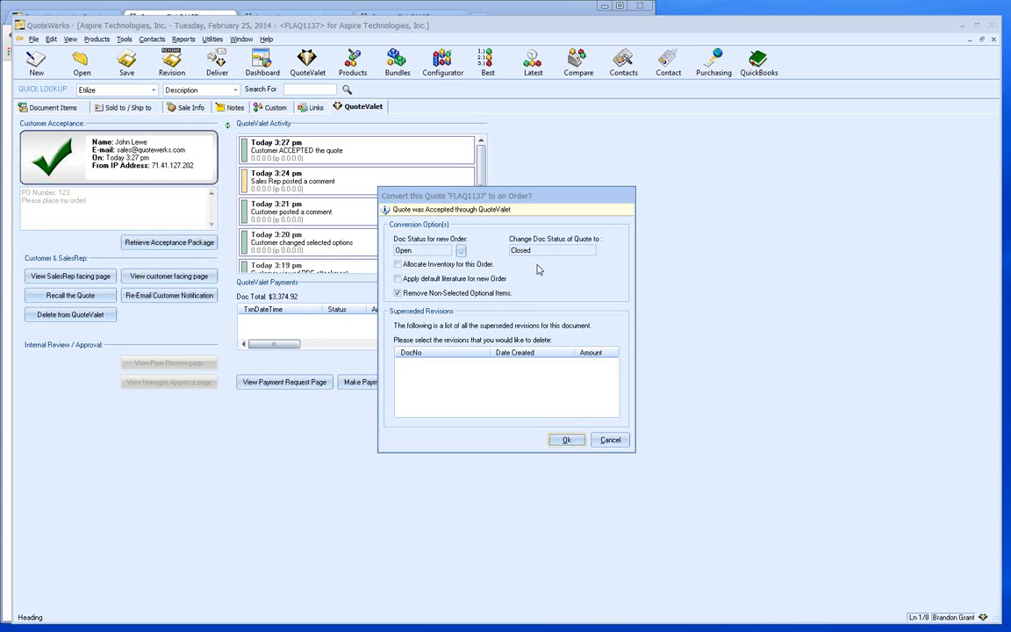
{"action": "left_click", "coordinate": [612, 441]}
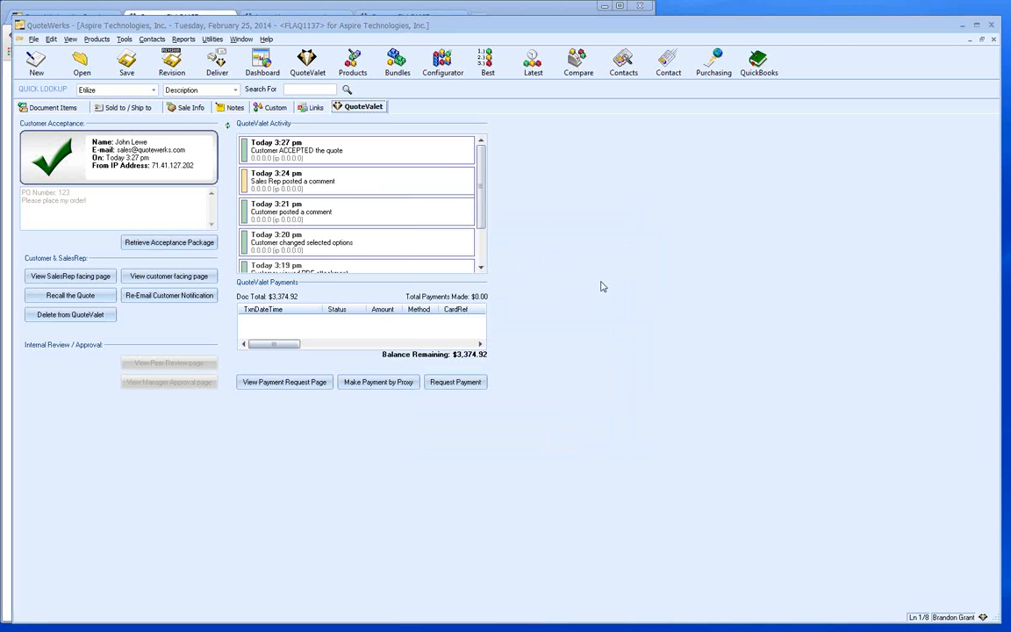
- Convert quote FLAQ1137 to order FLAO1137 from the File menu, overriding the approval requirement
{"action": "left_click", "coordinate": [33, 39]}
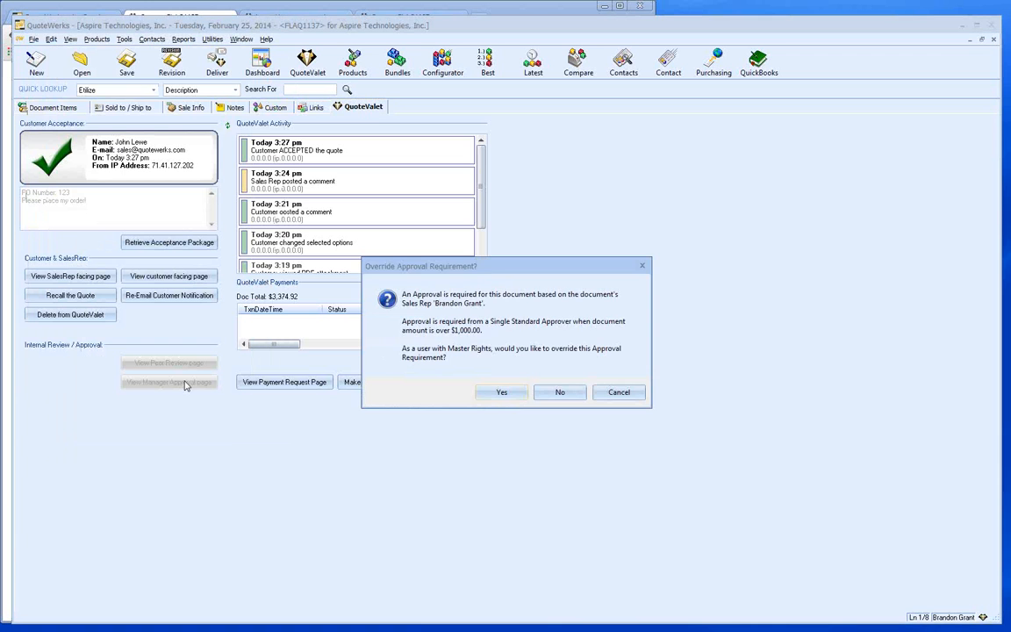
{"action": "left_click", "coordinate": [502, 394]}
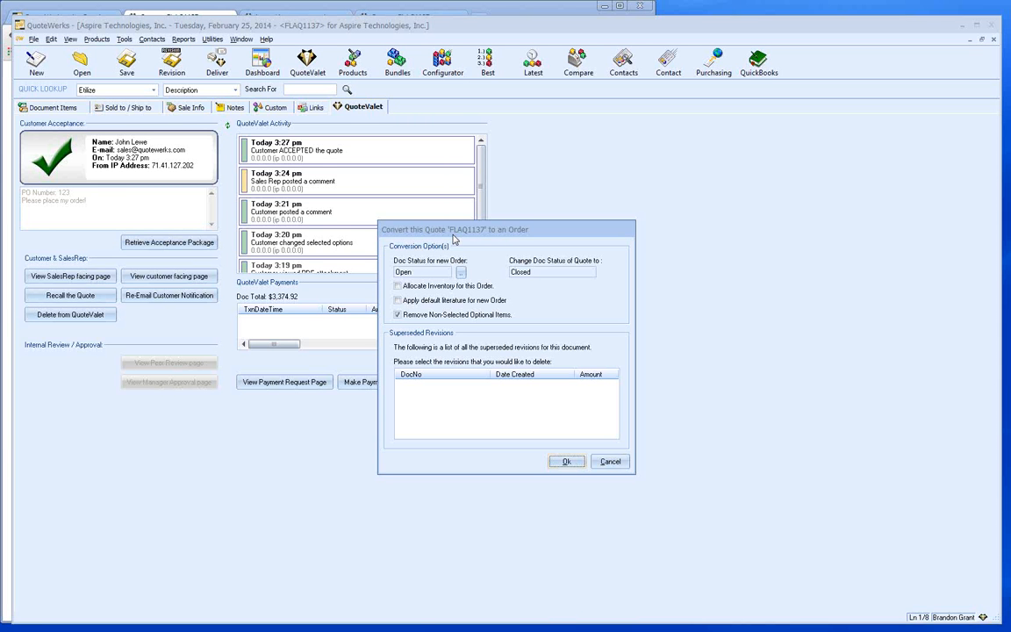
{"action": "left_click", "coordinate": [565, 462]}
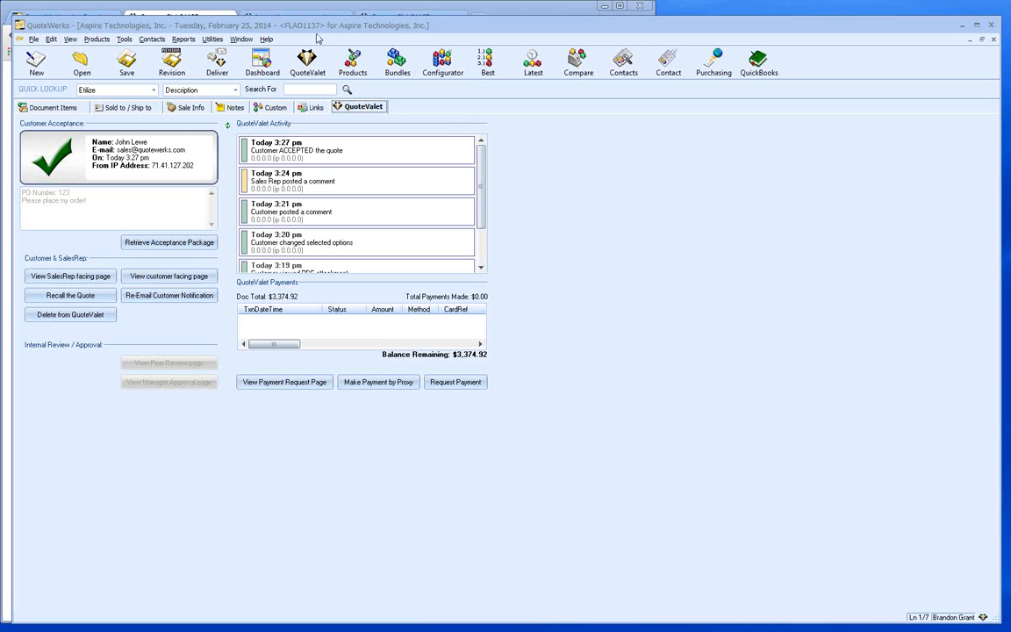
- Open Purchasing for order FLAO1137, agreeing to close all open documents
{"action": "left_click", "coordinate": [714, 64]}
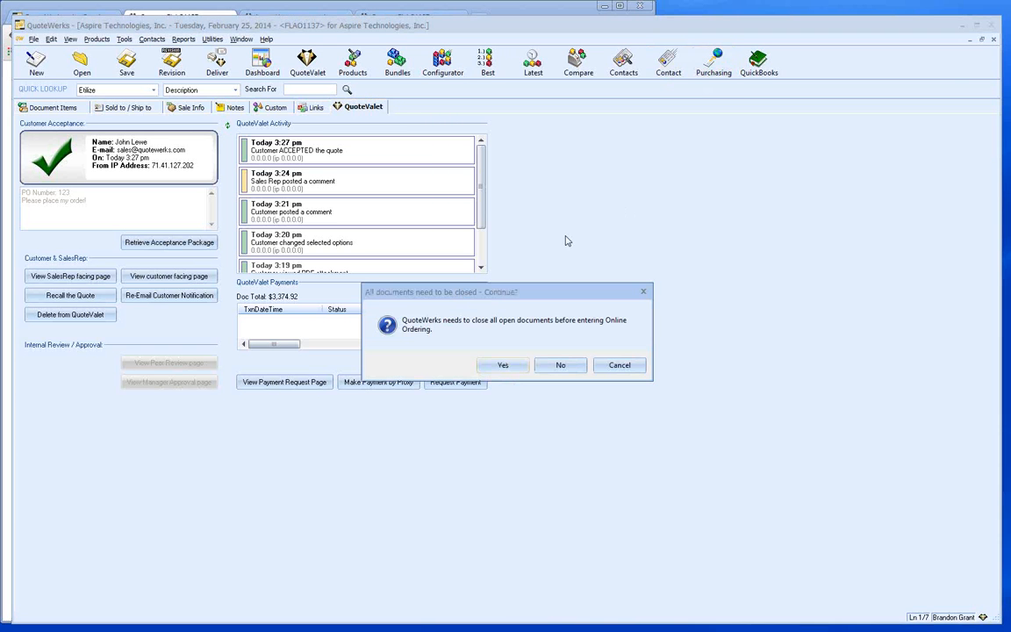
{"action": "left_click", "coordinate": [494, 367]}
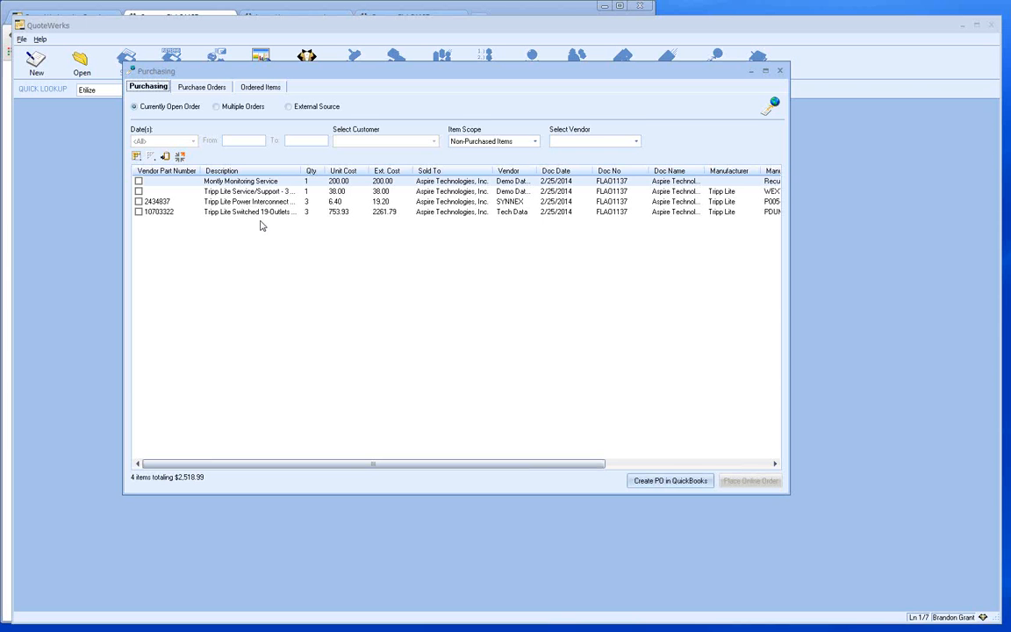
- Filter Purchasing to vendor Tech Data, tick the PDU item, and view this month's purchase orders
{"action": "left_click", "coordinate": [560, 143]}
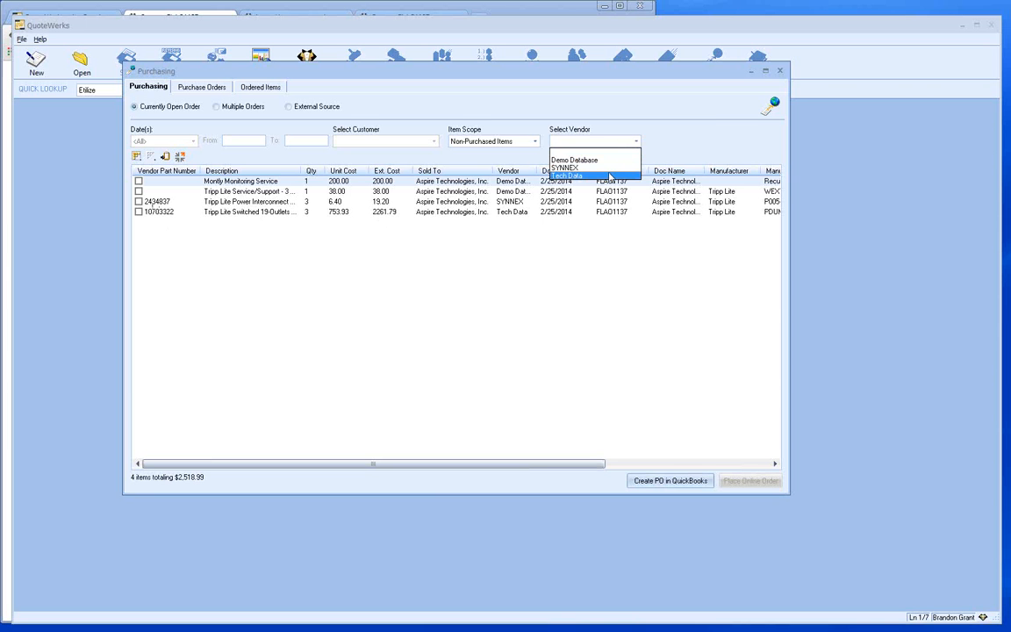
{"action": "left_click", "coordinate": [597, 176]}
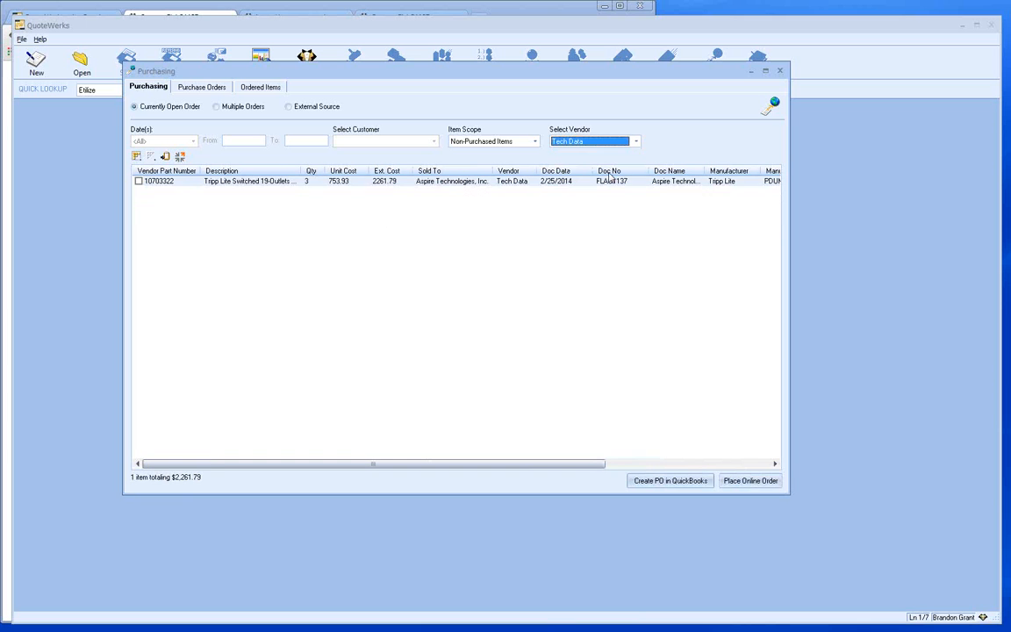
{"action": "left_click", "coordinate": [137, 180]}
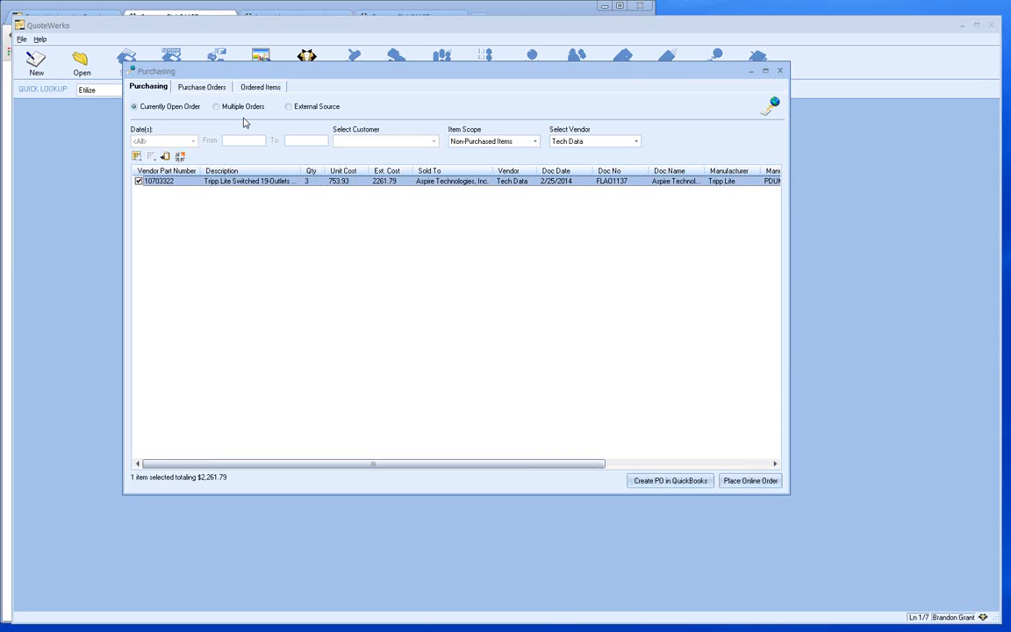
{"action": "left_click", "coordinate": [187, 86]}
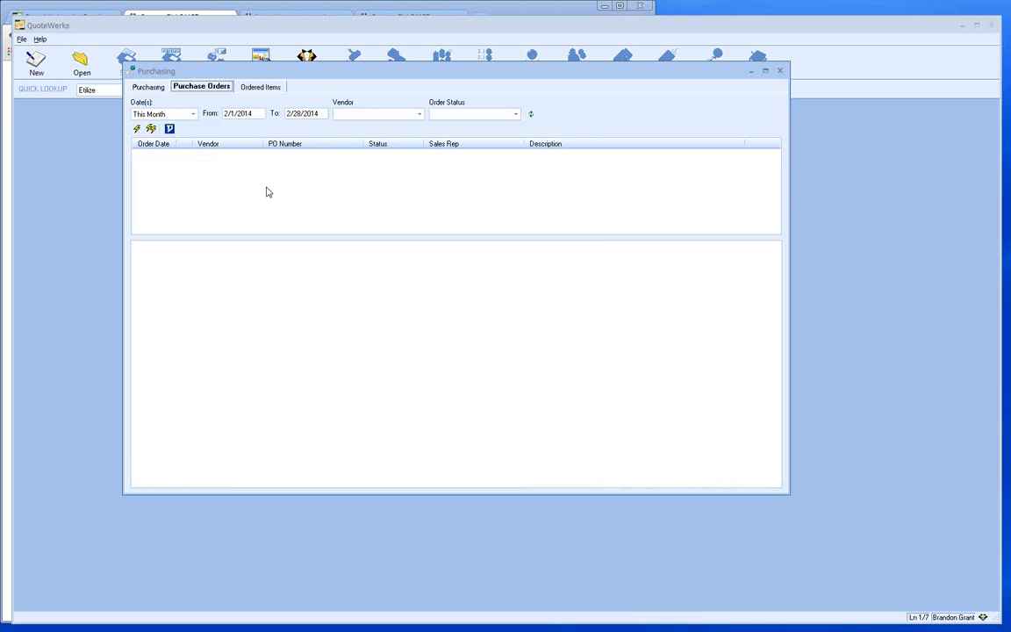
- Browse the Ordered Items and Purchase Orders lists, then return to the items awaiting purchase
{"action": "left_click", "coordinate": [256, 88]}
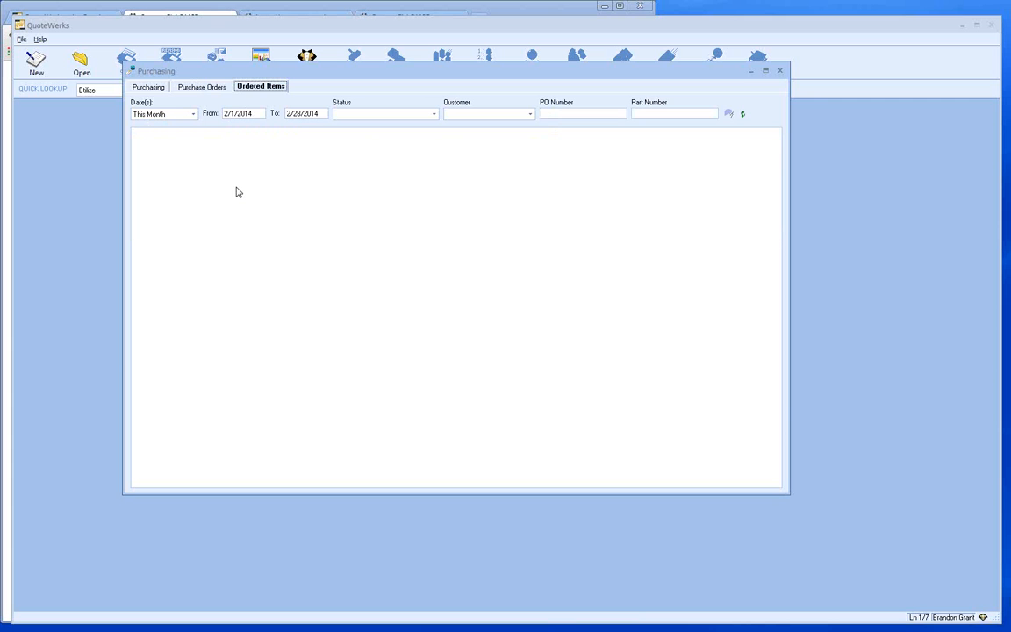
{"action": "left_click", "coordinate": [186, 87]}
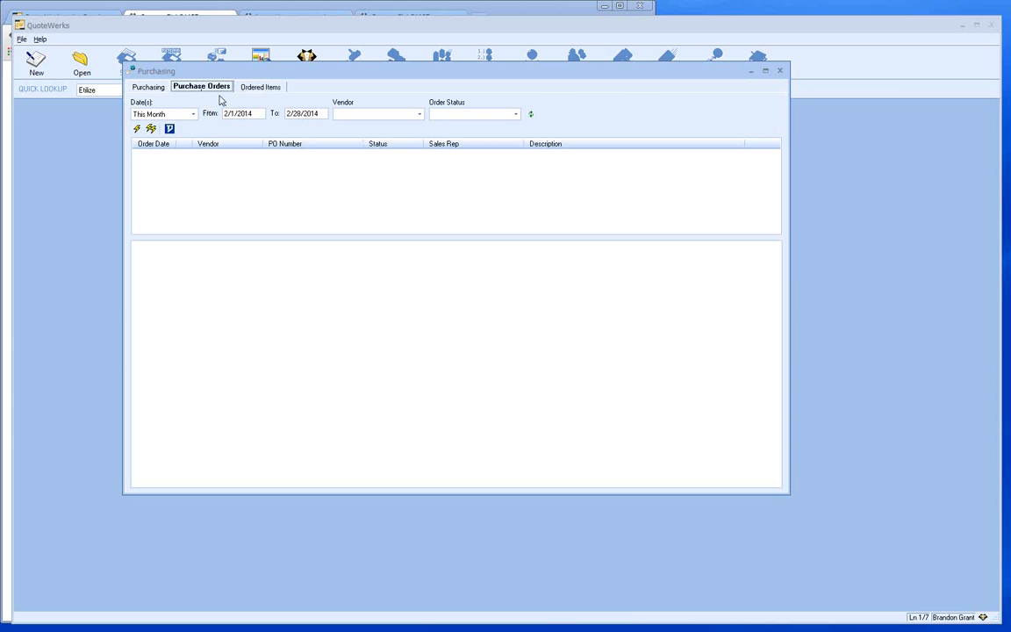
{"action": "left_click", "coordinate": [145, 87]}
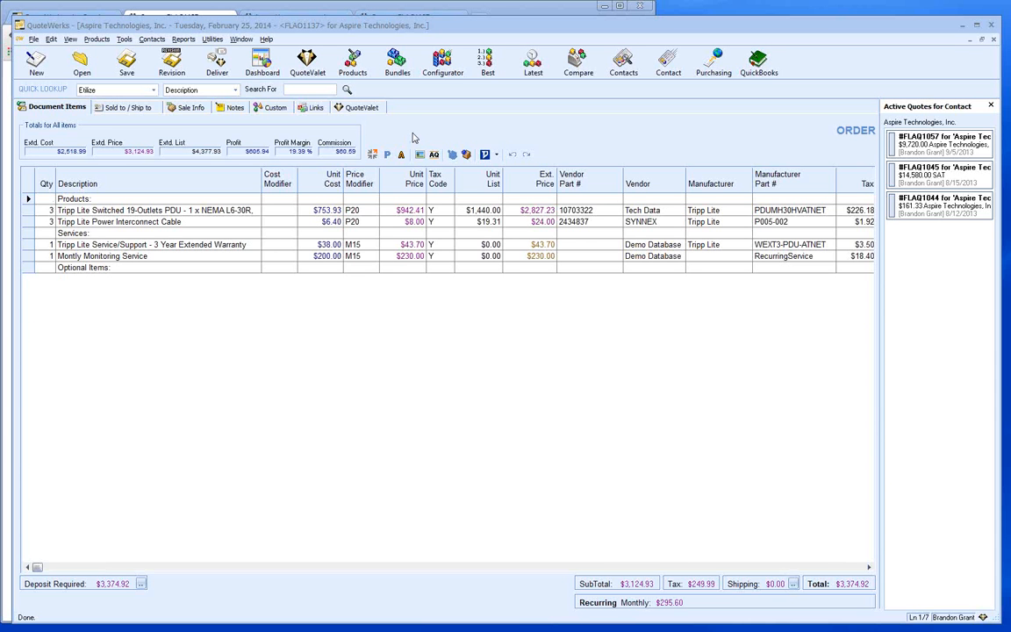
- Launch QuoteValet Web in the browser from the QuoteValet Dashboard in QuoteWerks
{"action": "left_click", "coordinate": [307, 68]}
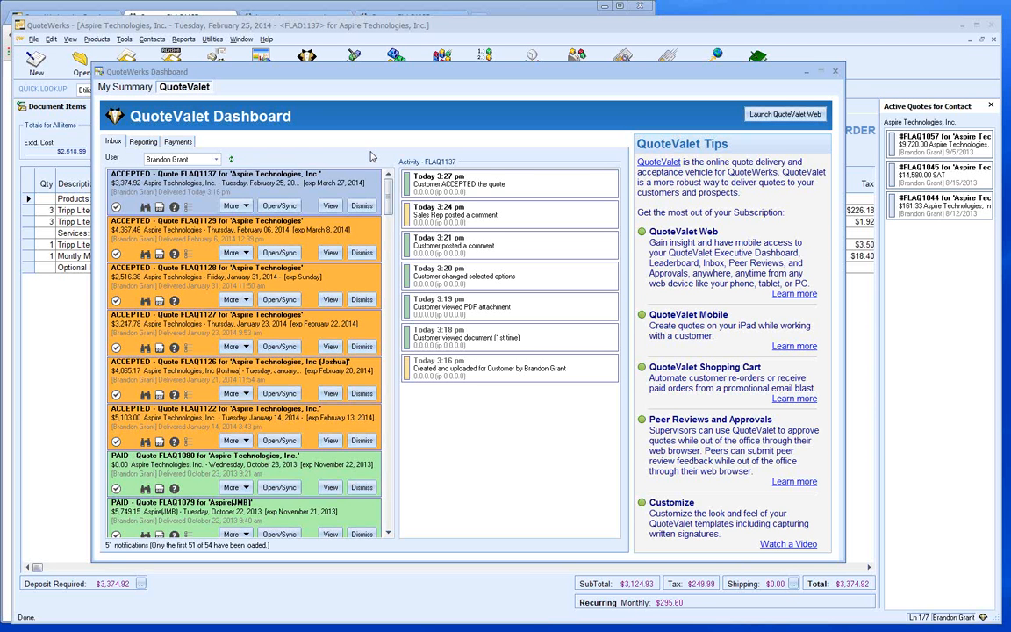
{"action": "left_click", "coordinate": [764, 114]}
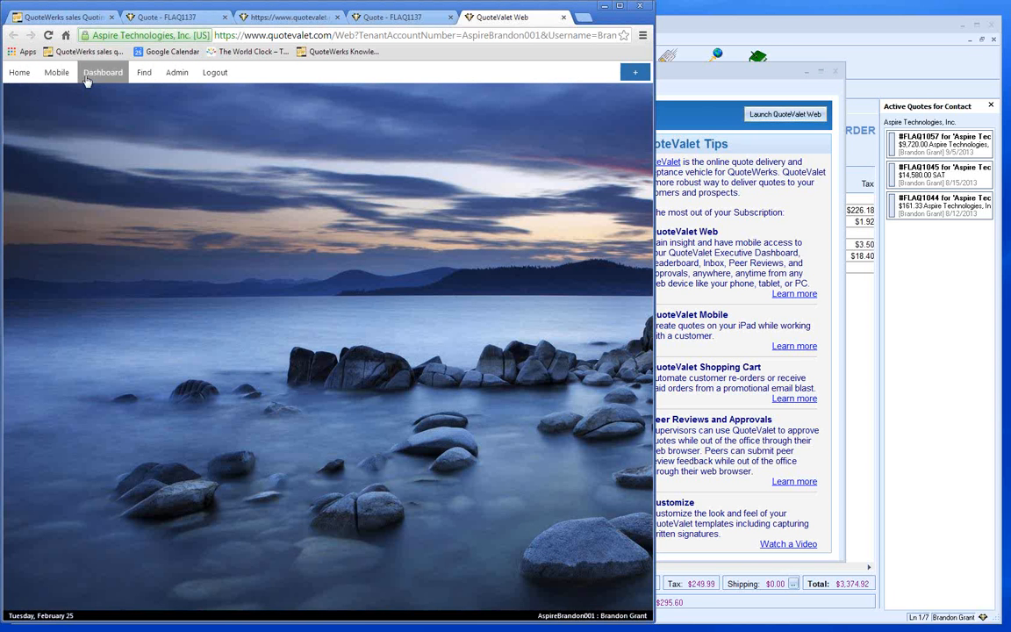
- View the Inbox with the SalesRep filter unchanged, then switch to the Peer Reviews page
{"action": "left_click", "coordinate": [99, 73]}
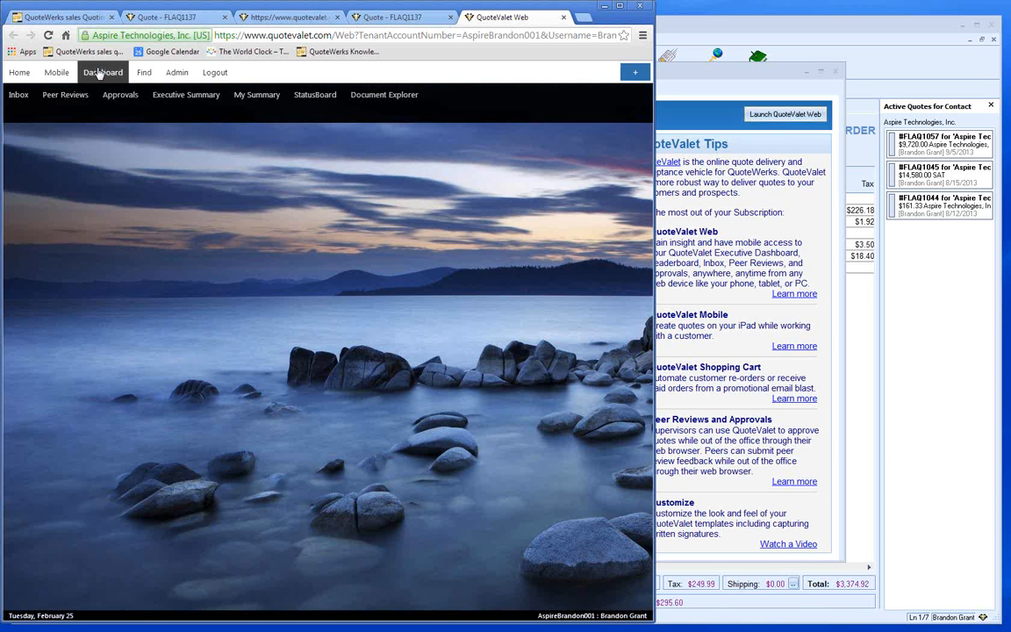
{"action": "left_click", "coordinate": [12, 95]}
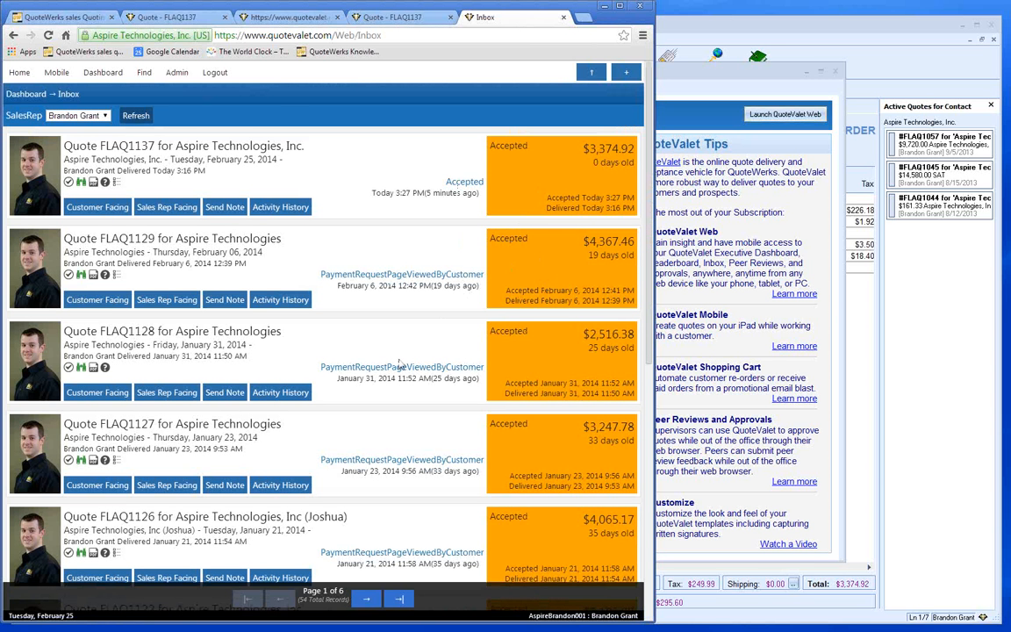
{"action": "left_click", "coordinate": [104, 116]}
{"action": "left_click", "coordinate": [104, 118]}
{"action": "mouse_move", "coordinate": [82, 76]}
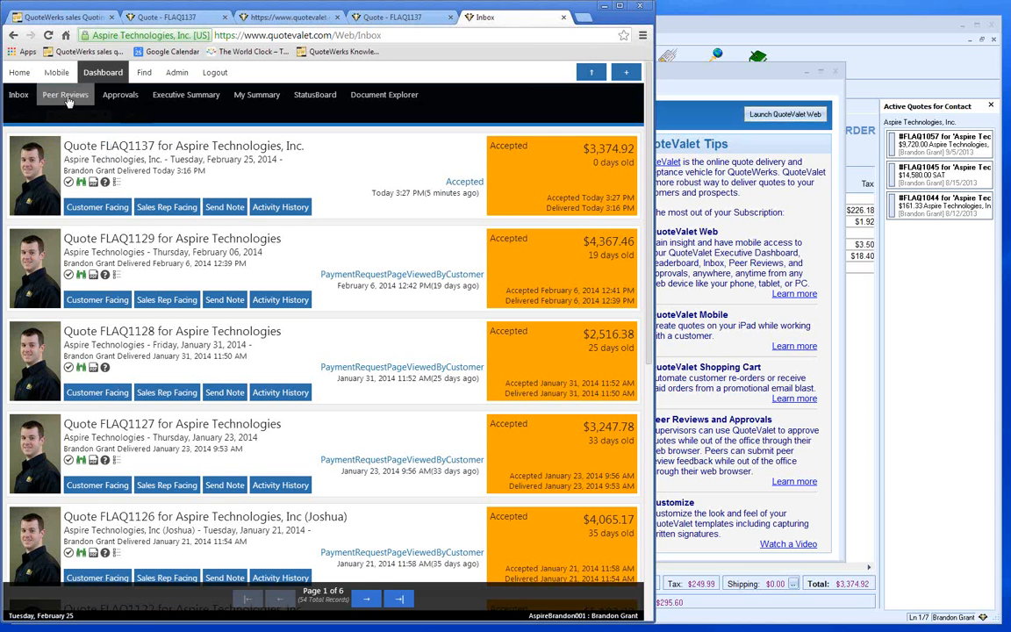
{"action": "left_click", "coordinate": [63, 96]}
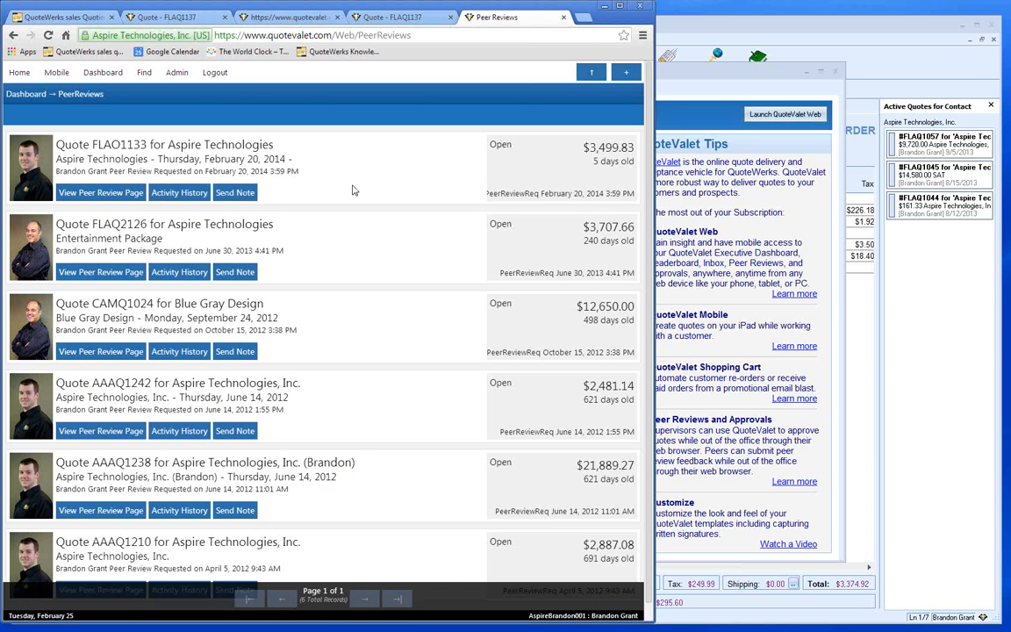
- Check the Approvals page, then open today's Executive Summary showing FLAQ1137 accepted for $3,375
{"action": "mouse_move", "coordinate": [103, 72]}
{"action": "left_click", "coordinate": [111, 93]}
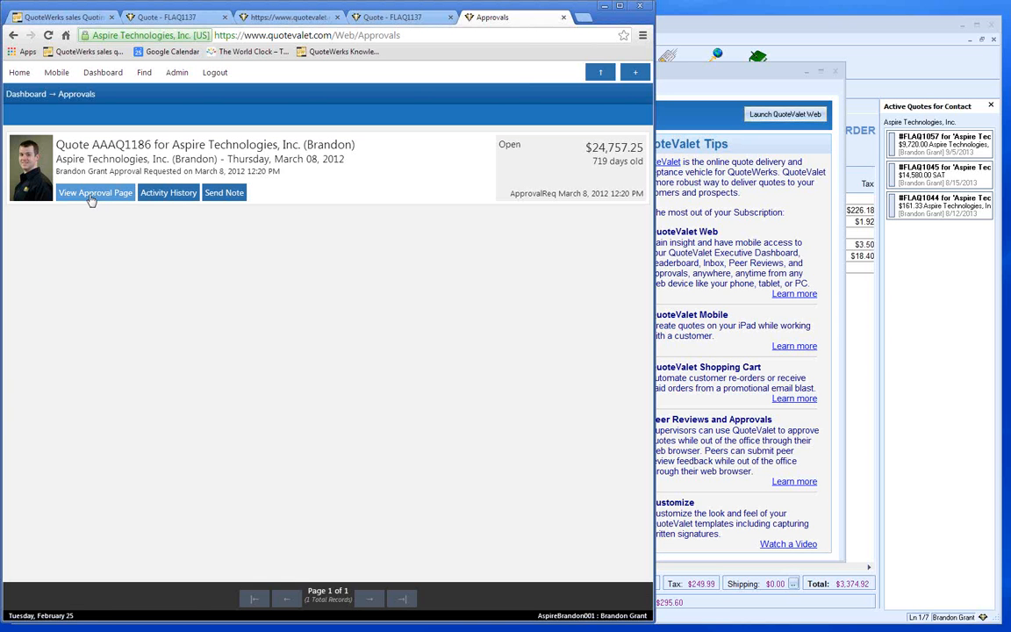
{"action": "left_click", "coordinate": [98, 71]}
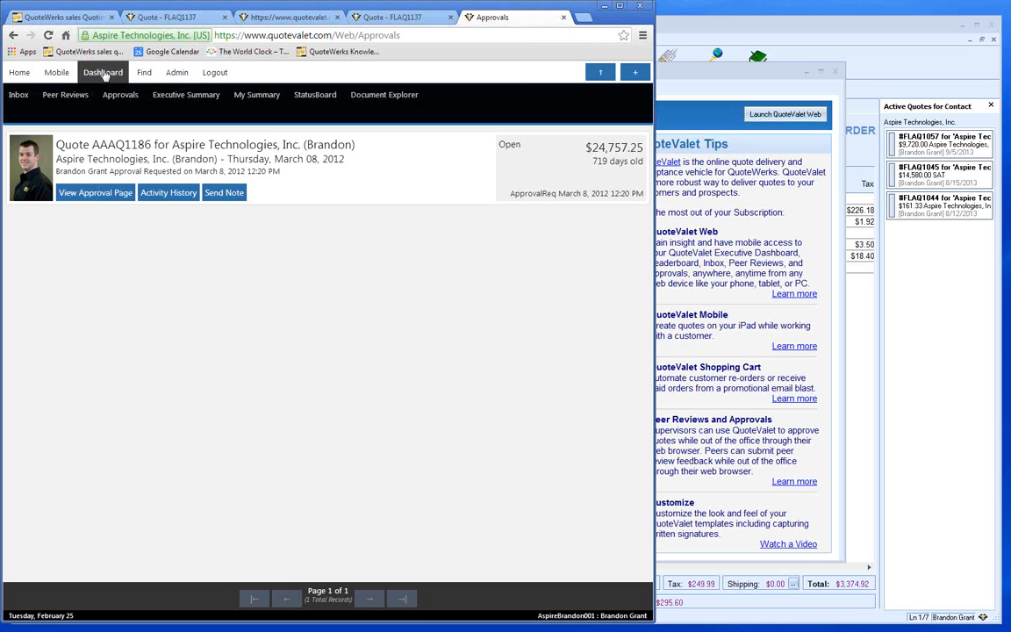
{"action": "left_click", "coordinate": [176, 97]}
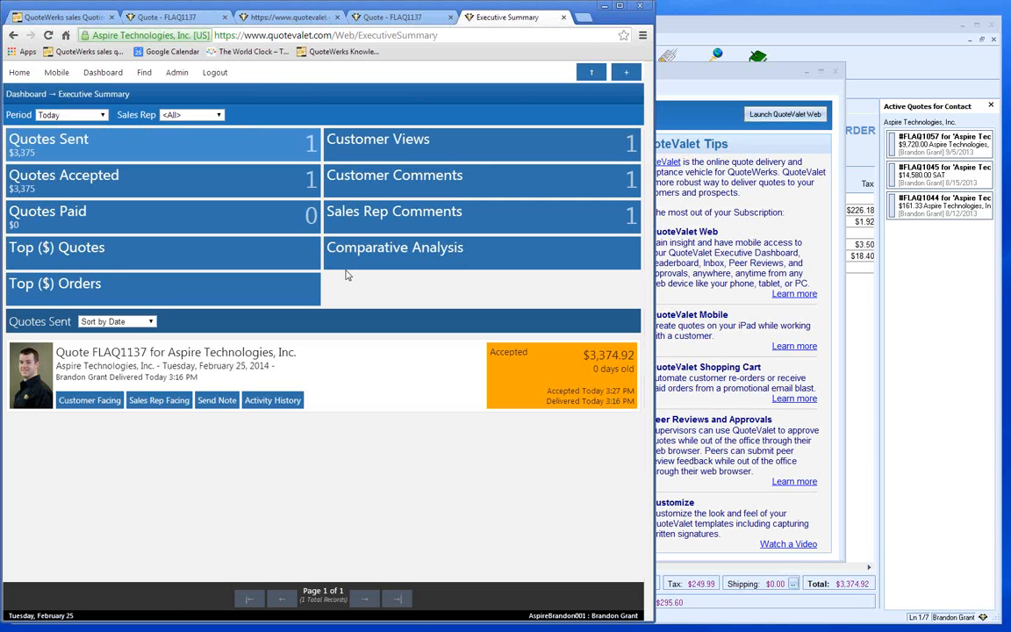
- Switch the Executive Summary period to This Month and review the Comparative Analysis breakdown
{"action": "left_click", "coordinate": [103, 116]}
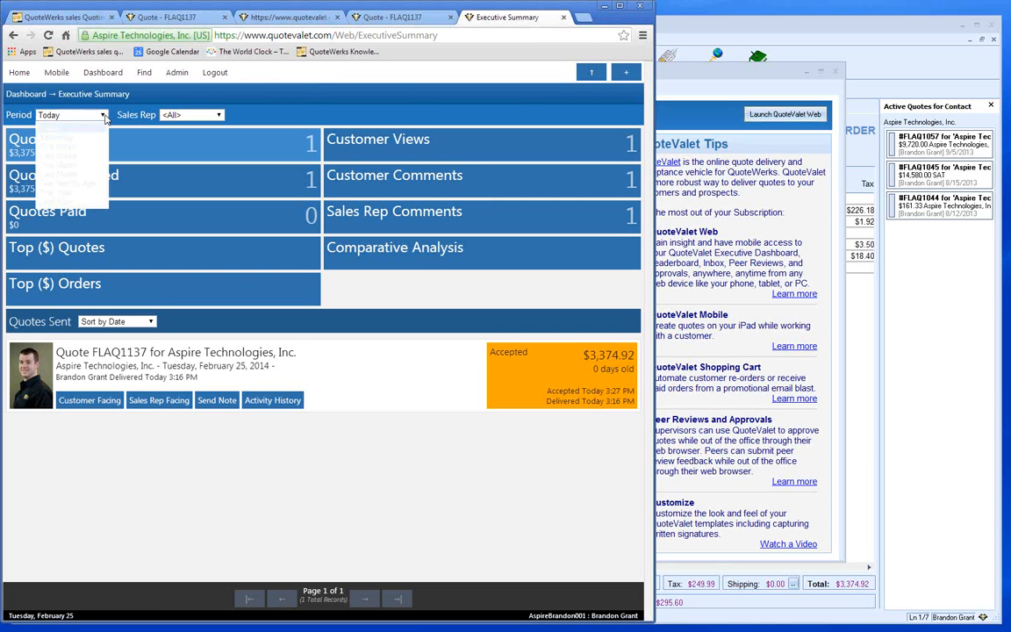
{"action": "left_click", "coordinate": [79, 165]}
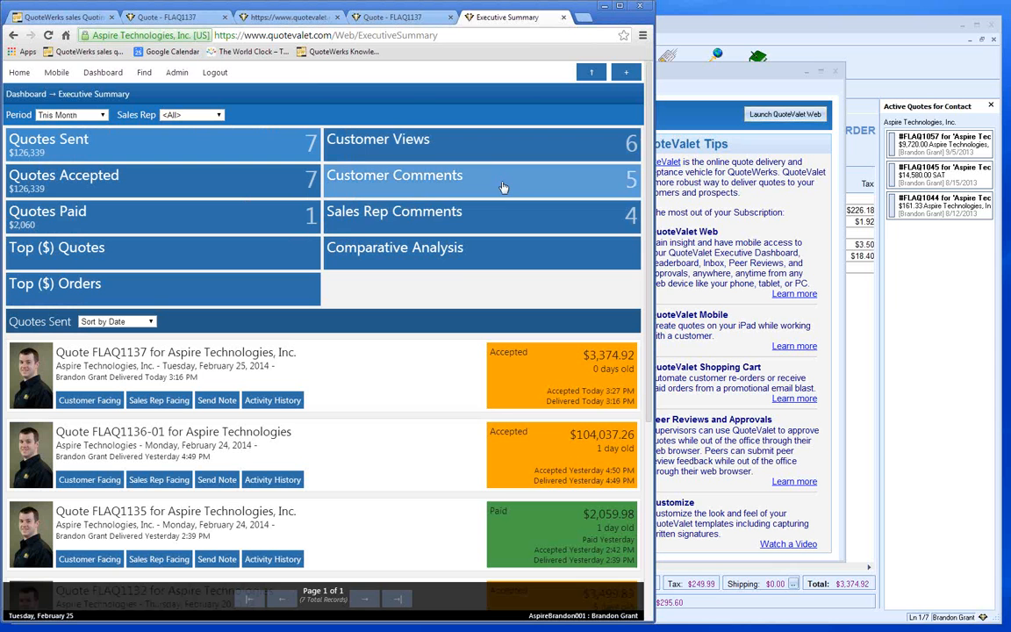
{"action": "left_click", "coordinate": [448, 258]}
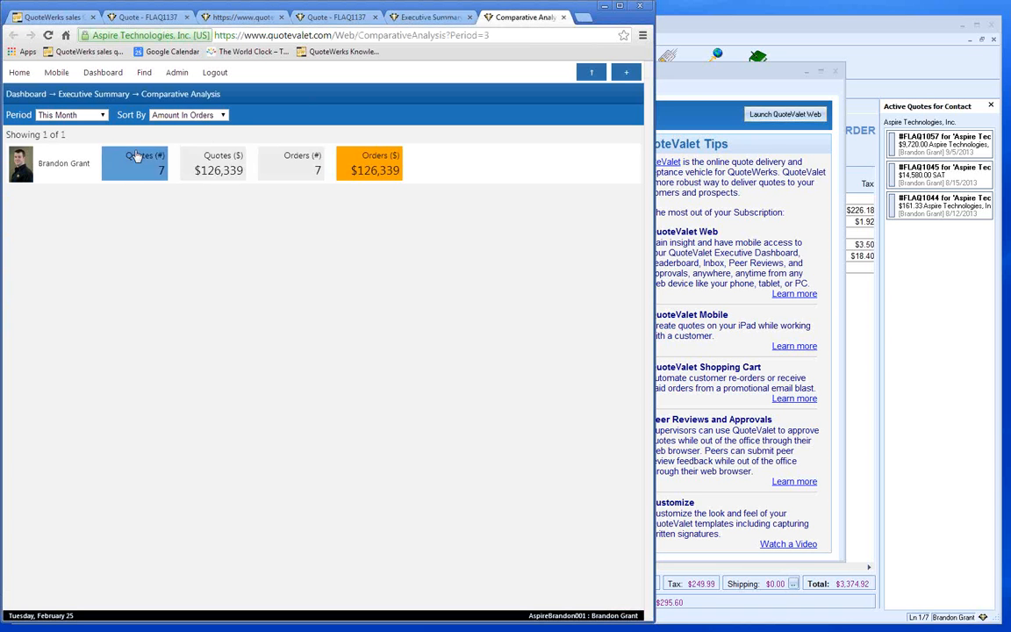
{"action": "left_click", "coordinate": [103, 116]}
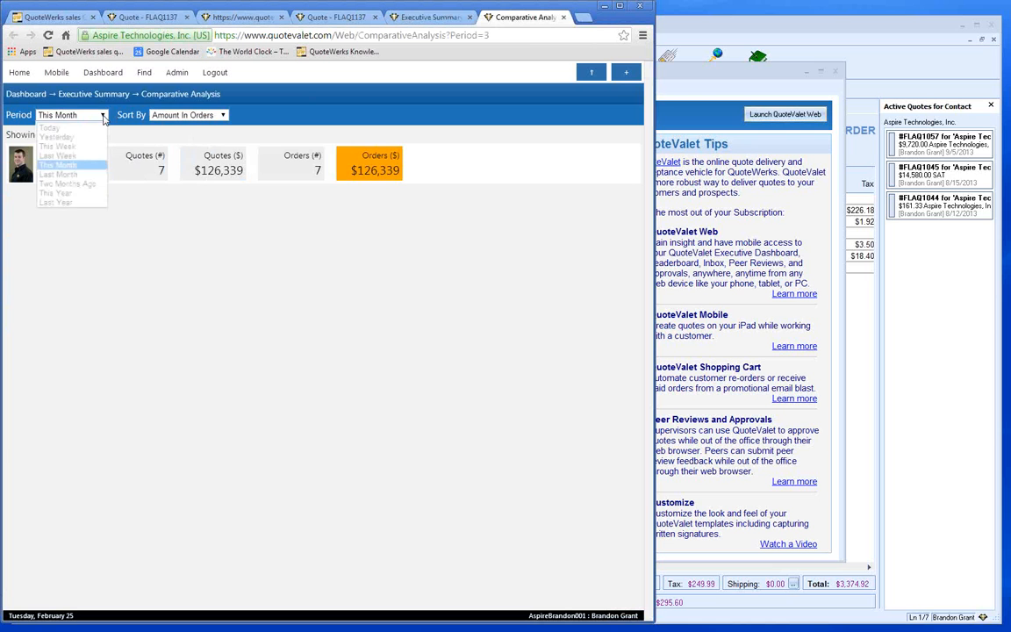
{"action": "left_click", "coordinate": [101, 116]}
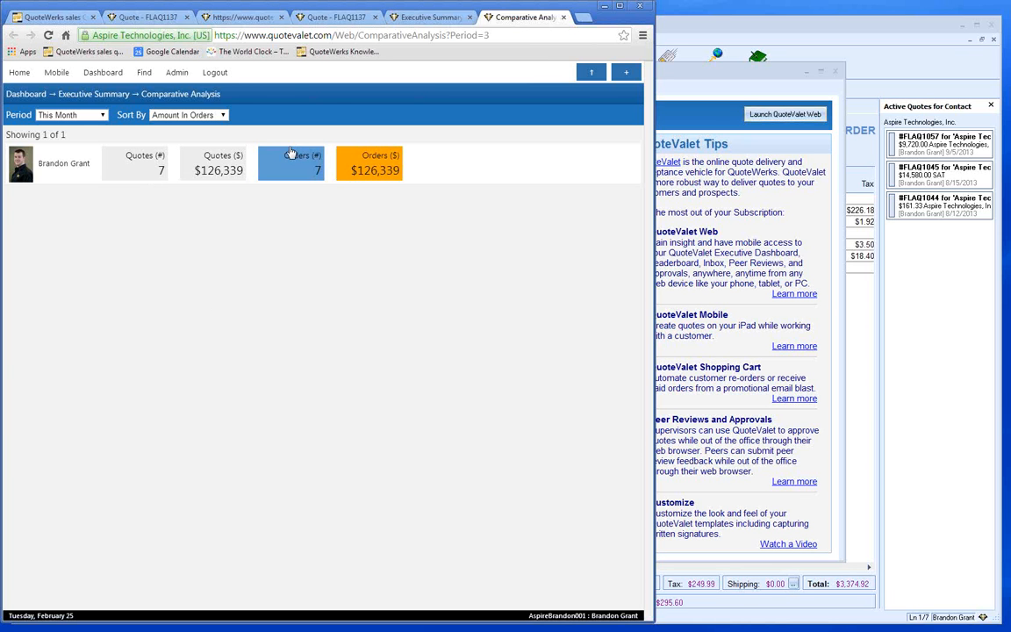
{"action": "left_click", "coordinate": [564, 16]}
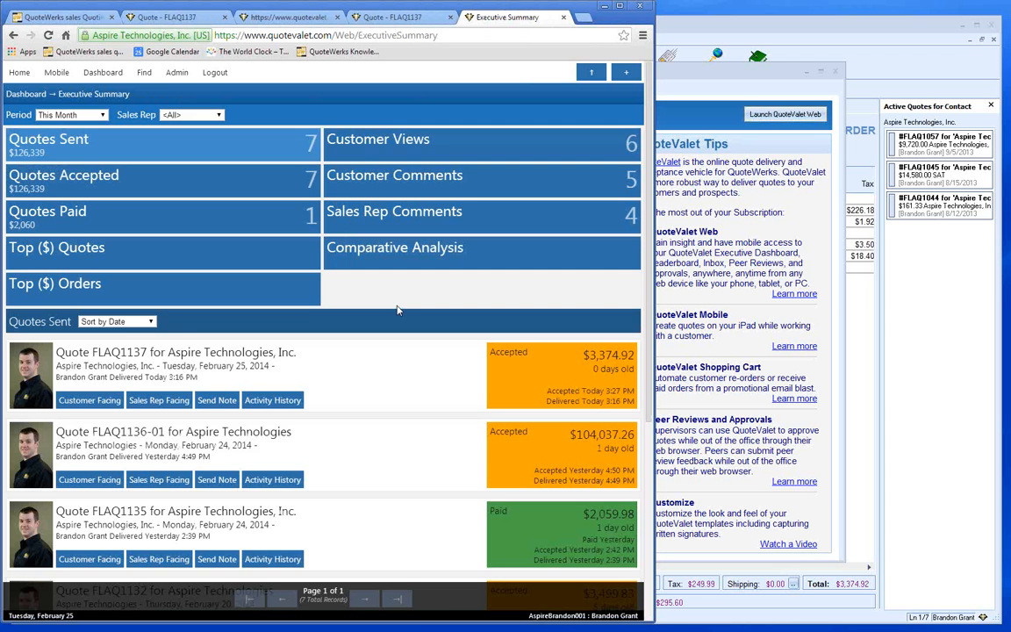
- List this month's accepted quotes from the Quotes Accepted tile
{"action": "scroll", "coordinate": [396, 310], "scroll_direction": "down", "scroll_amount": 1}
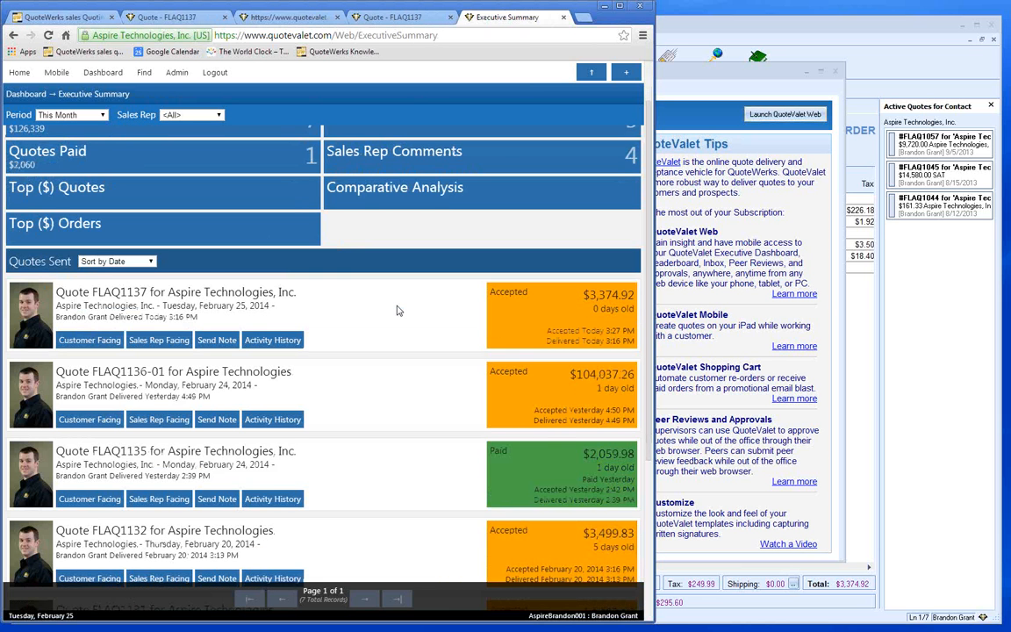
{"action": "scroll", "coordinate": [397, 310], "scroll_direction": "down", "scroll_amount": 4}
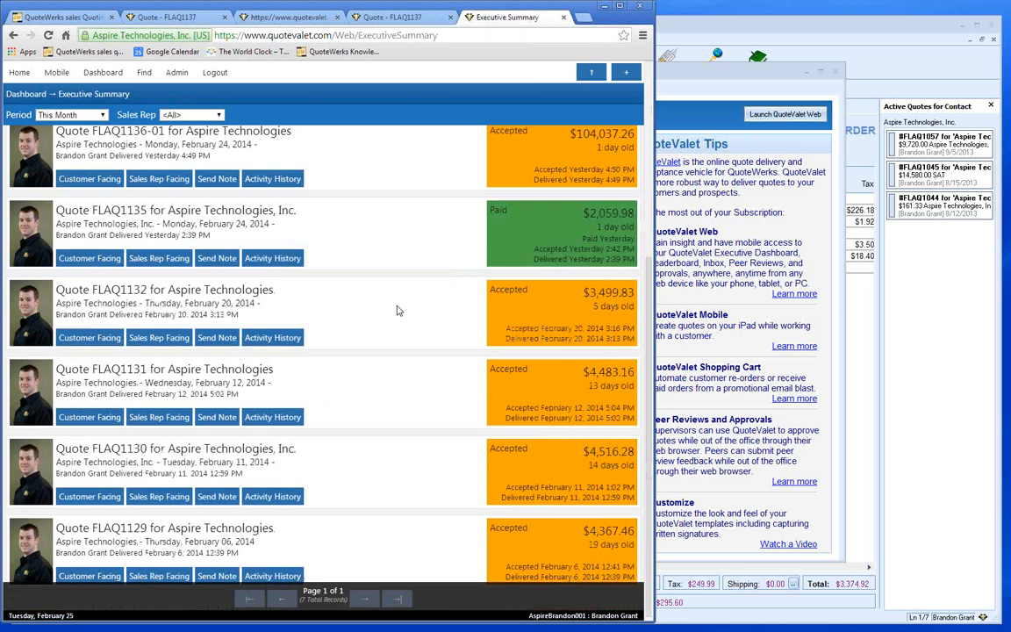
{"action": "left_click", "coordinate": [292, 339]}
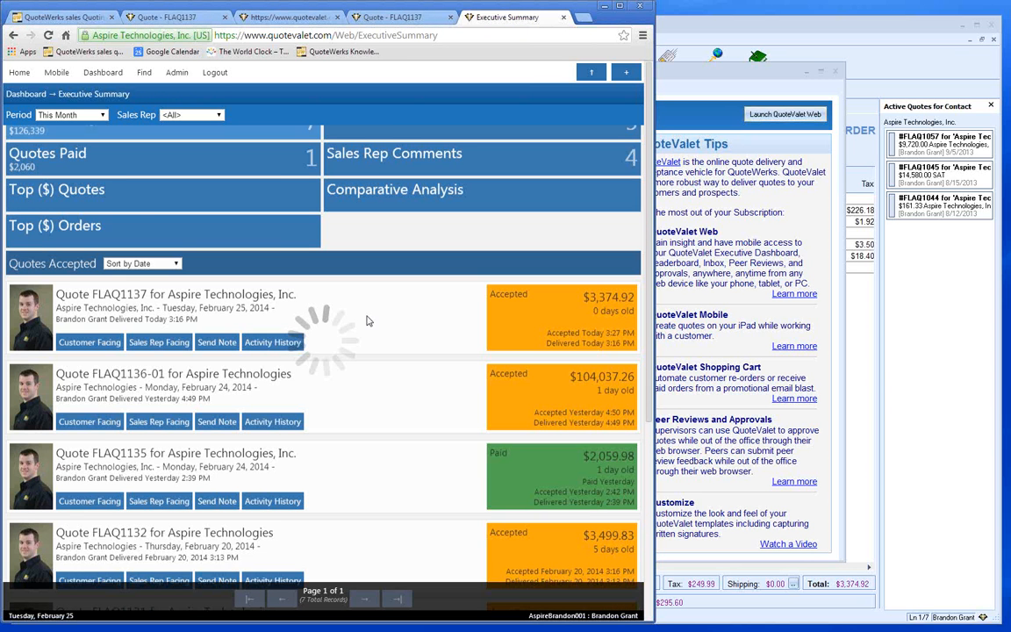
{"action": "scroll", "coordinate": [249, 215], "scroll_direction": "up", "scroll_amount": 1}
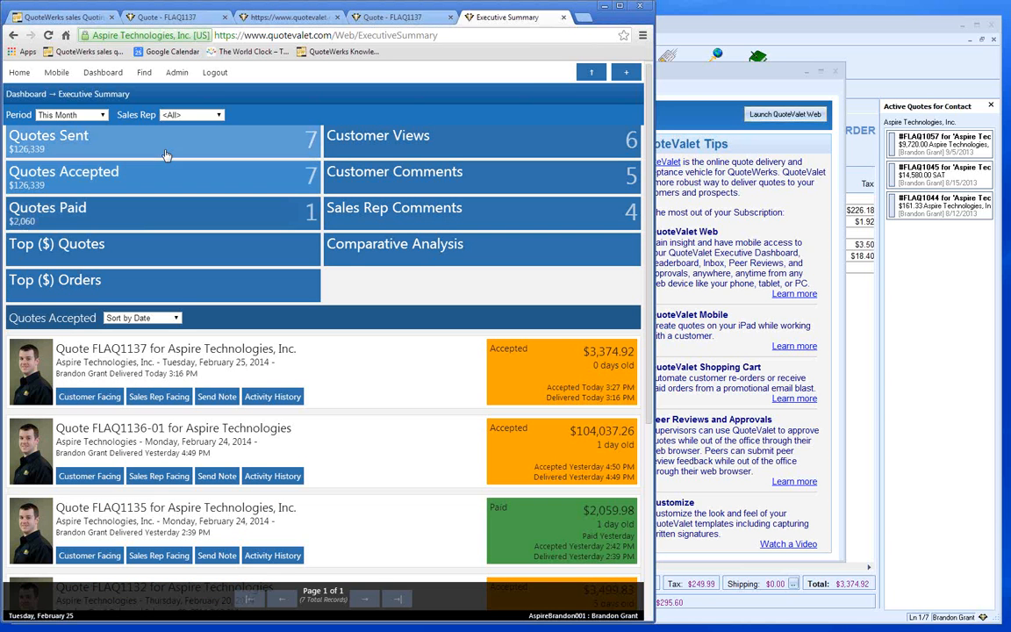
- Open My Summary and change its period from Today to This Month
{"action": "mouse_move", "coordinate": [115, 78]}
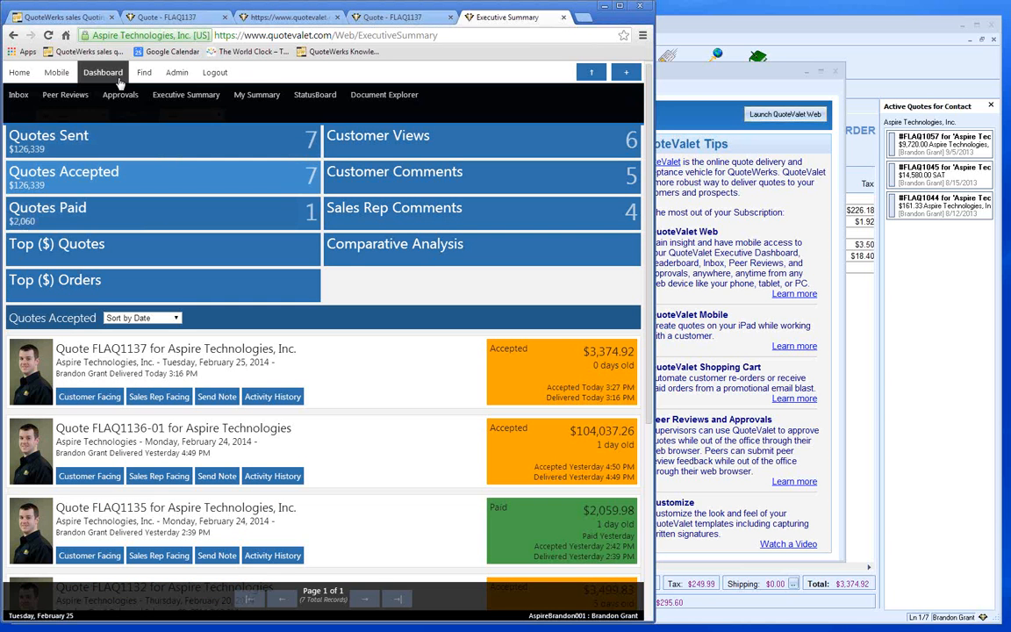
{"action": "left_click", "coordinate": [246, 99]}
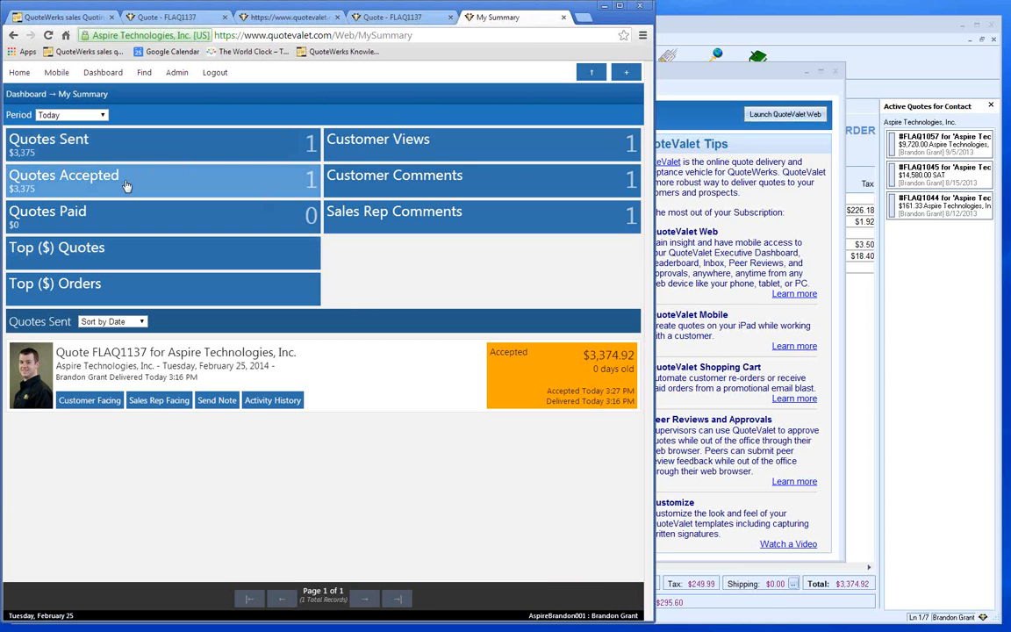
{"action": "left_click", "coordinate": [66, 115]}
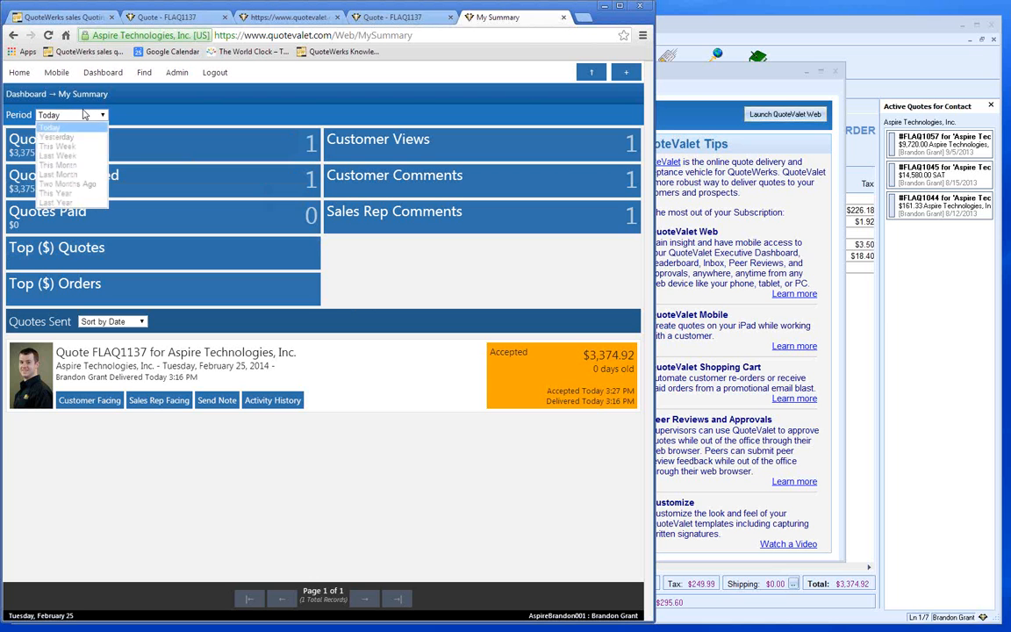
{"action": "left_click", "coordinate": [57, 165]}
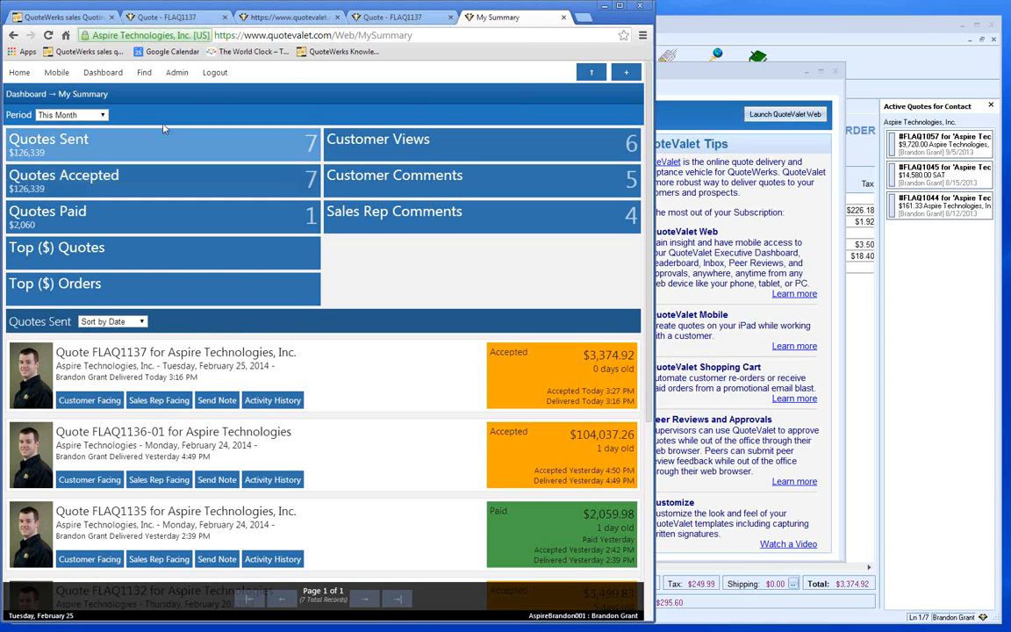
{"action": "mouse_move", "coordinate": [98, 75]}
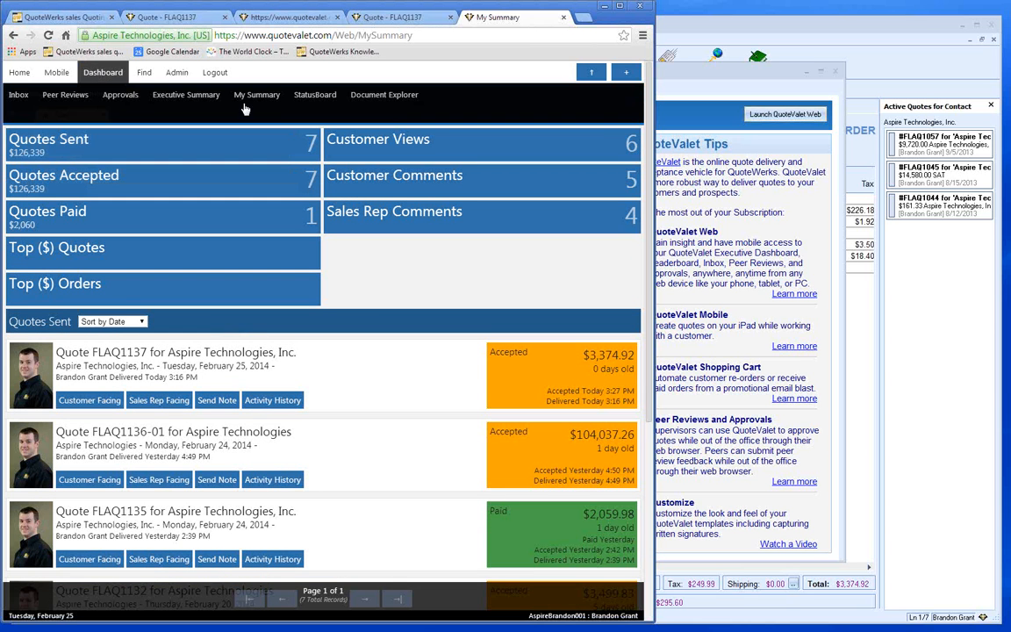
- Open the StatusBoard and widen the browser window to fit it
{"action": "left_click", "coordinate": [314, 99]}
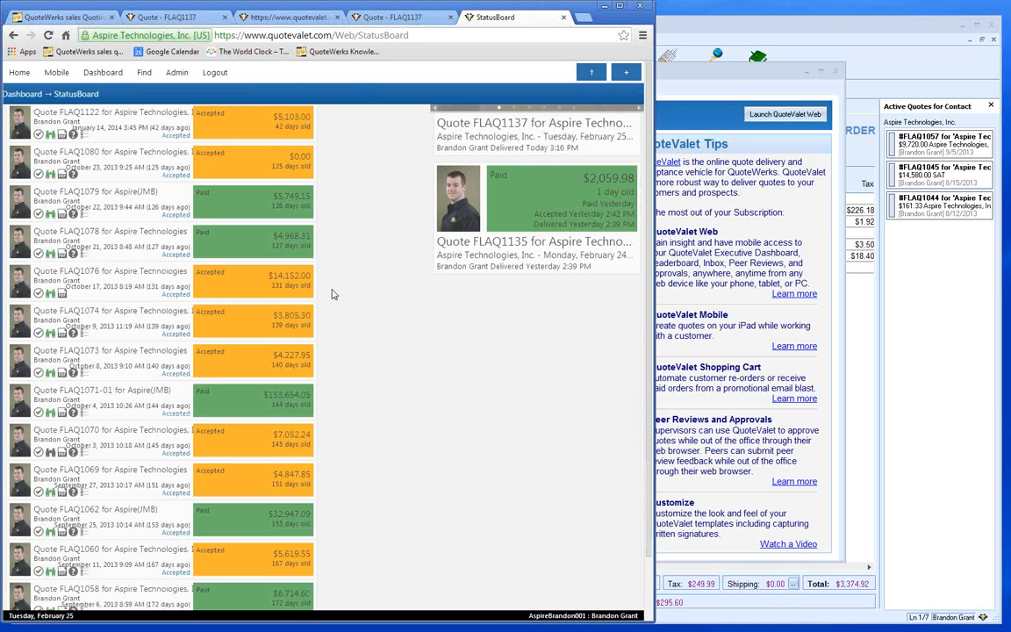
{"action": "scroll", "coordinate": [351, 272], "scroll_direction": "up", "scroll_amount": 3}
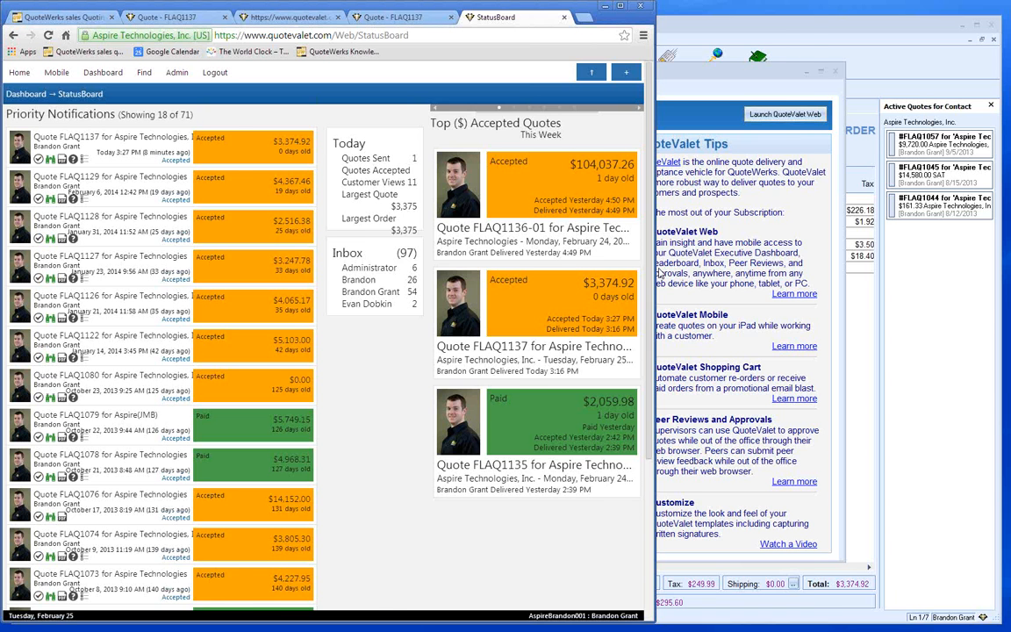
{"action": "left_click_drag", "start_coordinate": [660, 274], "coordinate": [814, 270]}
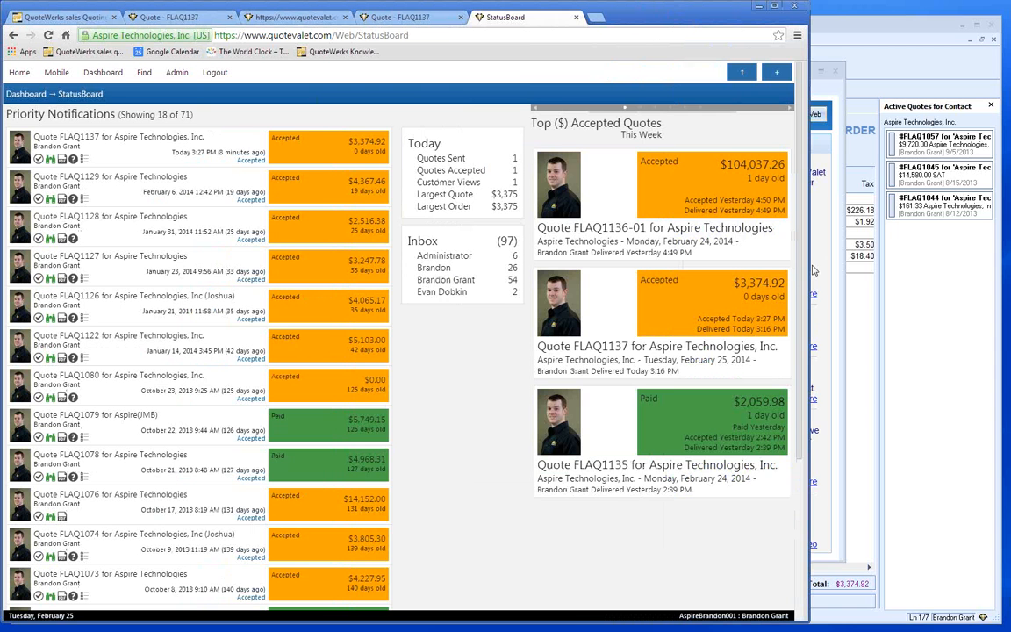
{"action": "left_click_drag", "start_coordinate": [813, 271], "coordinate": [821, 270]}
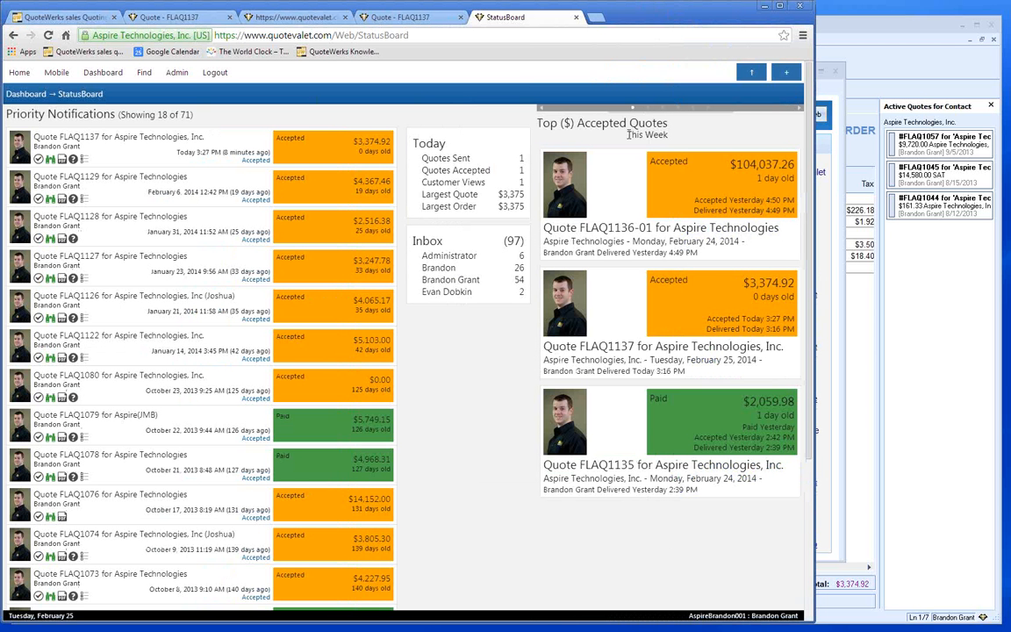
- Cycle the top quotes carousel through its slides, including the top outstanding quotes
{"action": "left_click", "coordinate": [800, 110]}
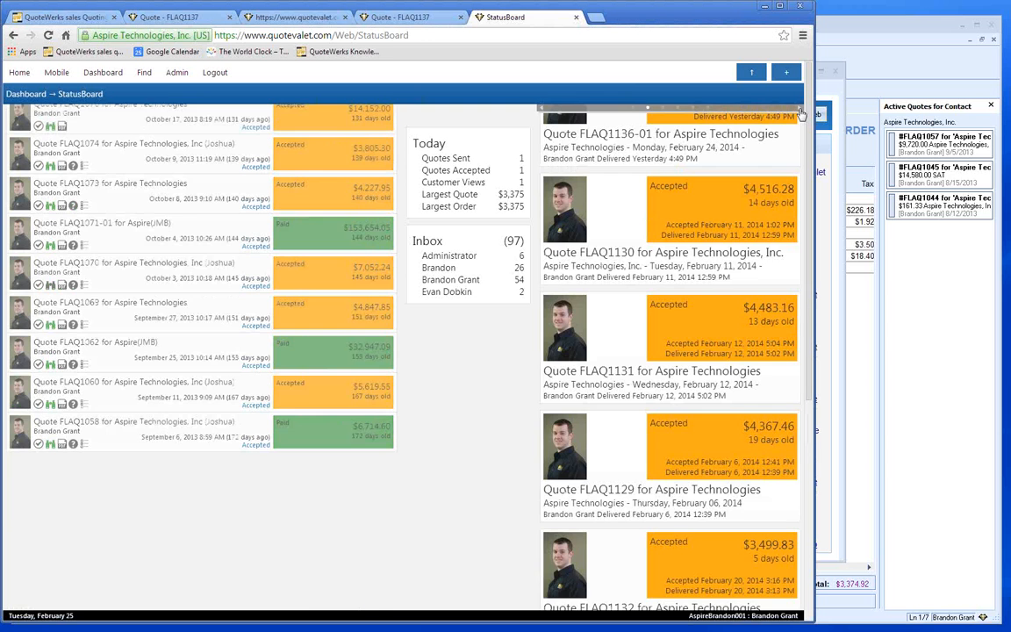
{"action": "left_click", "coordinate": [800, 113]}
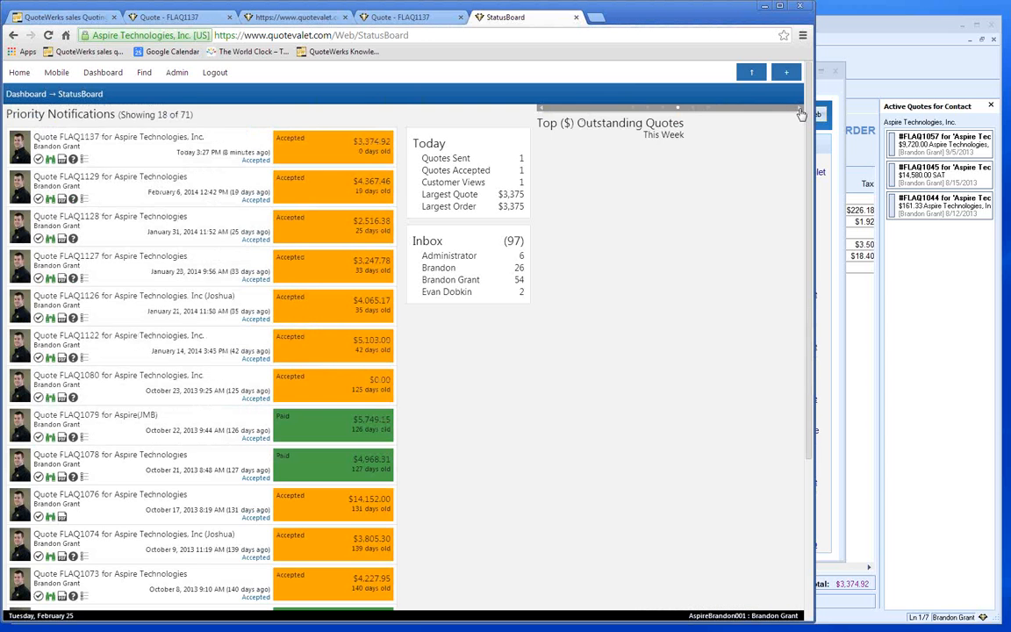
{"action": "left_click", "coordinate": [800, 113]}
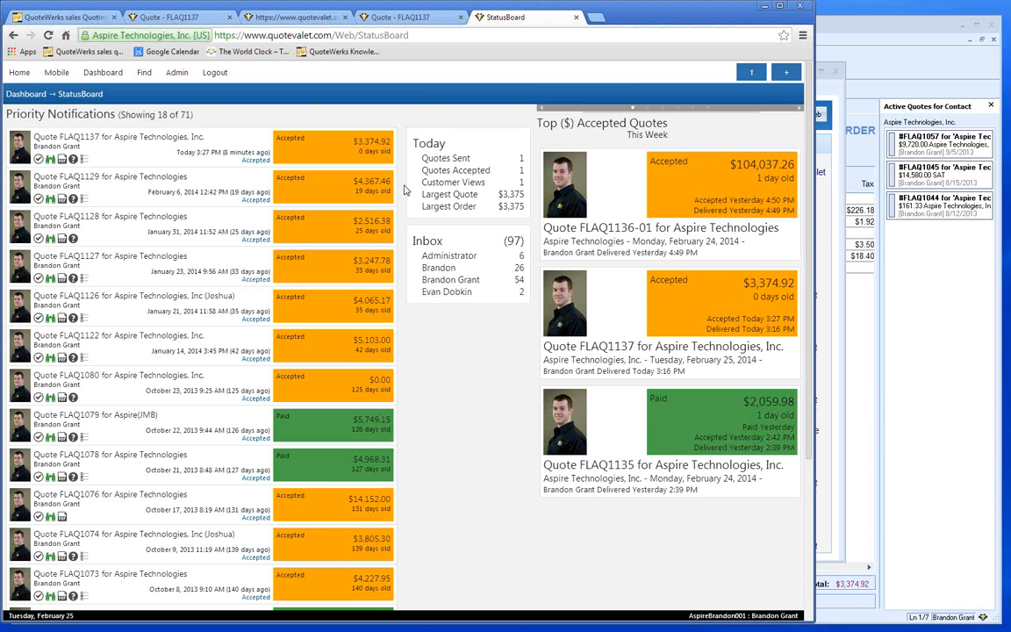
{"action": "left_click", "coordinate": [103, 75]}
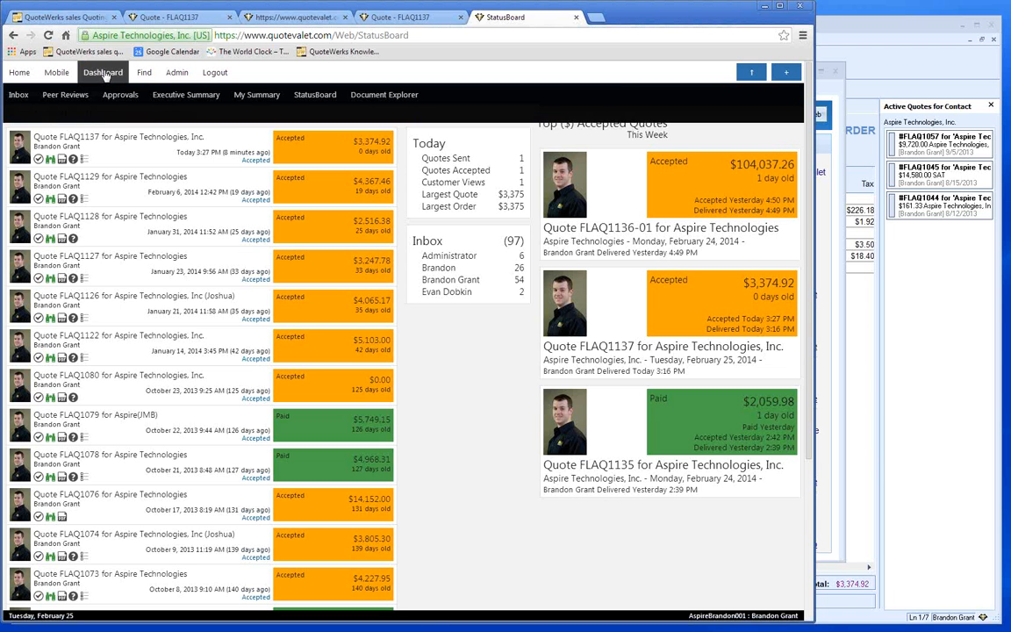
- Open Document Explorer, then the Find page's Document Search fields for DocNo, DocName and SoldToCompany
{"action": "left_click", "coordinate": [397, 102]}
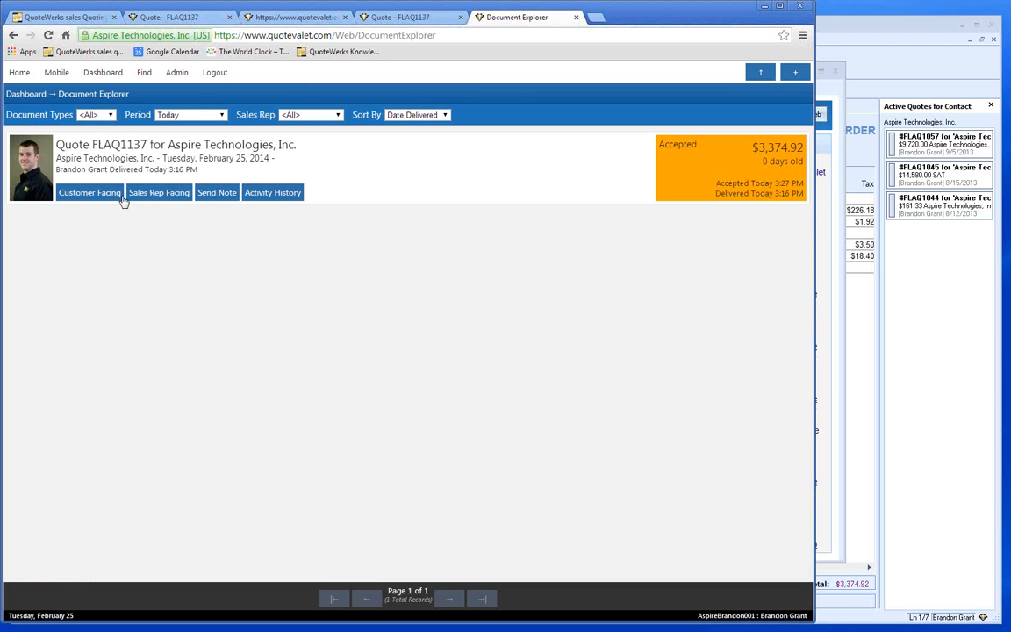
{"action": "left_click", "coordinate": [143, 72]}
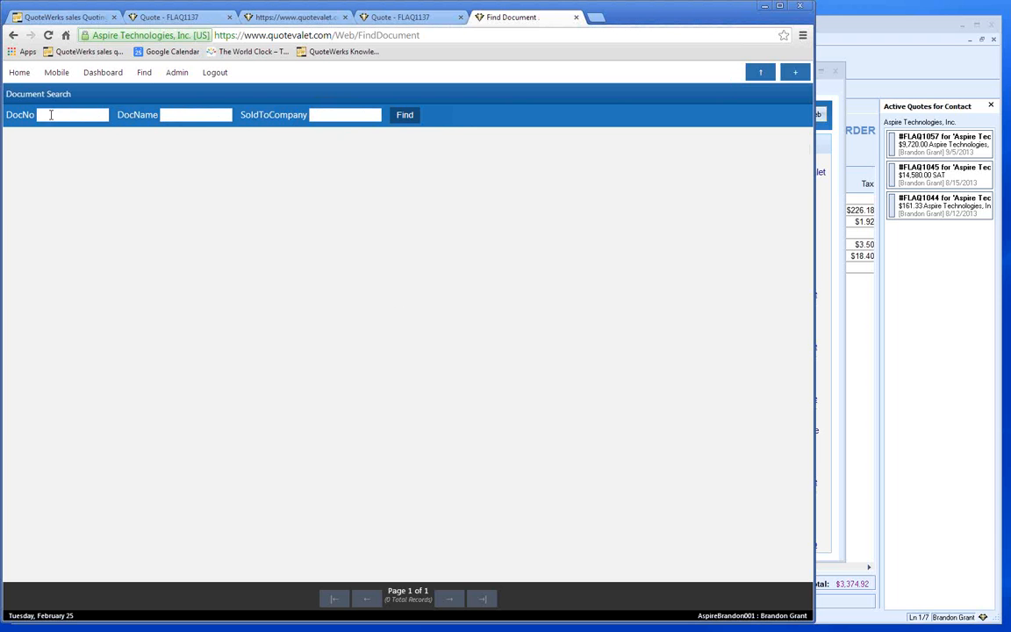
{"action": "left_click", "coordinate": [171, 114]}
- Review today's 11 activity records in Admin > Usage Monitor, then return to the Inbox
{"action": "left_click", "coordinate": [174, 75]}
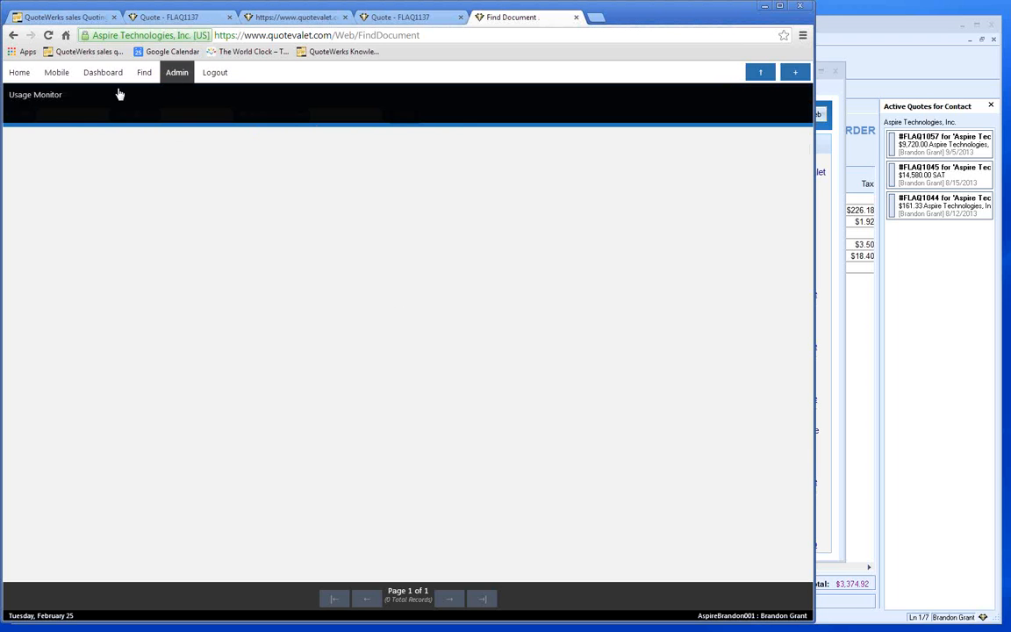
{"action": "left_click", "coordinate": [38, 99]}
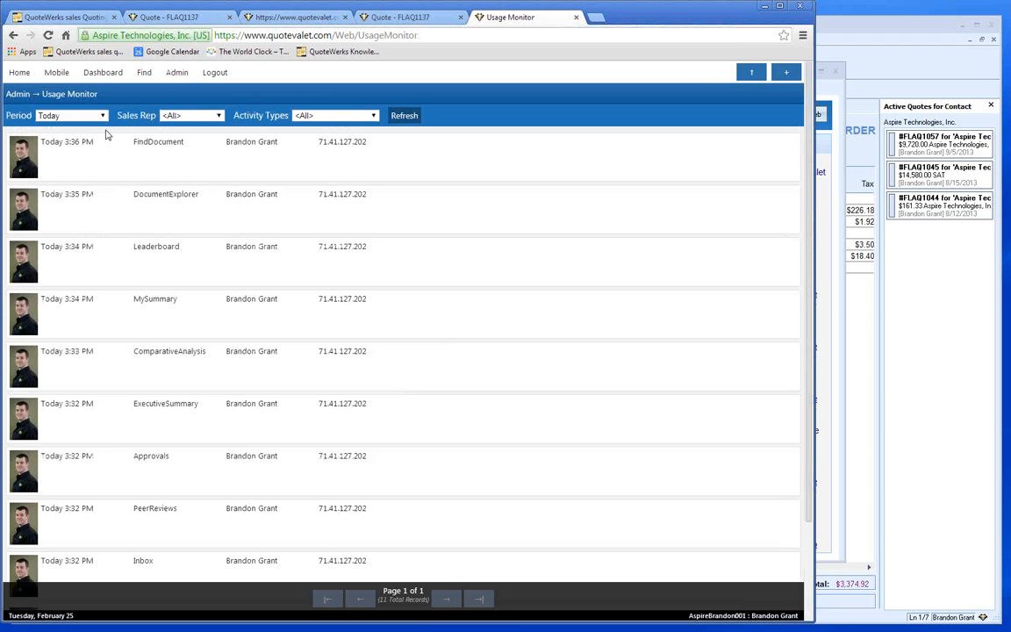
{"action": "mouse_move", "coordinate": [103, 73]}
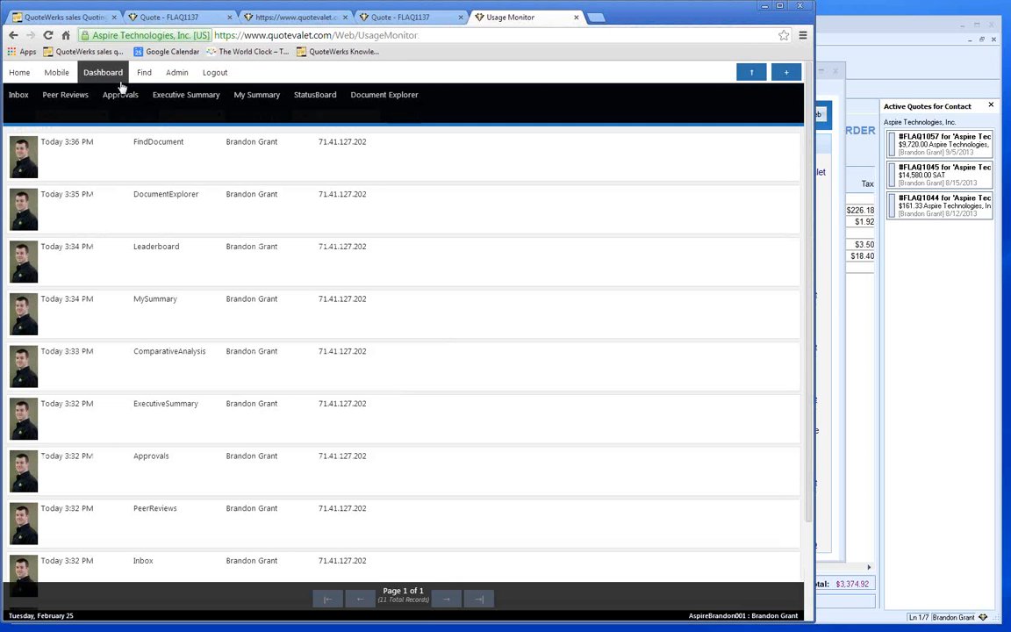
{"action": "left_click", "coordinate": [14, 96]}
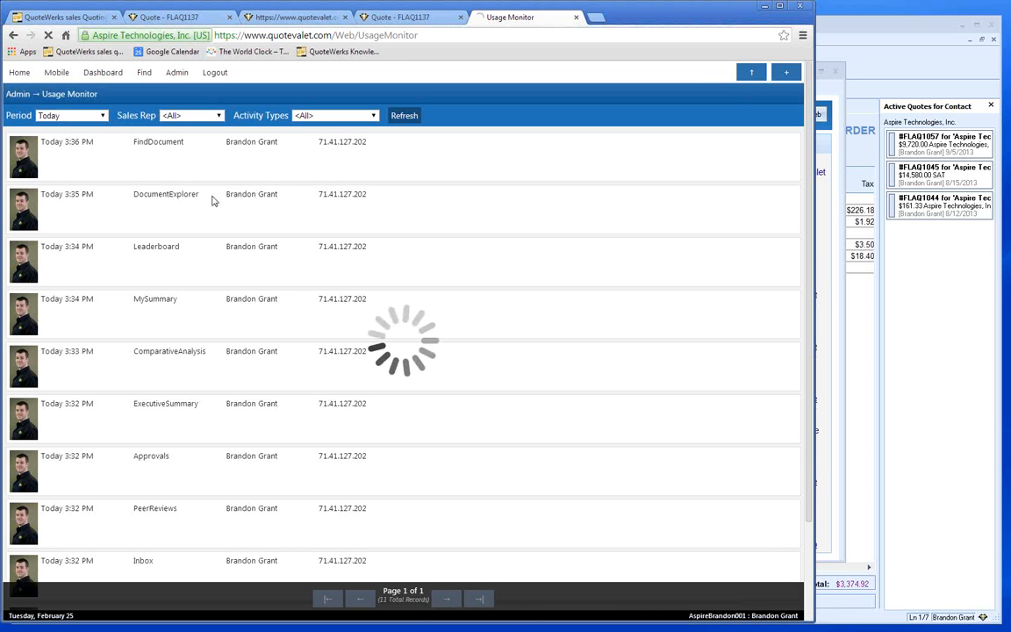
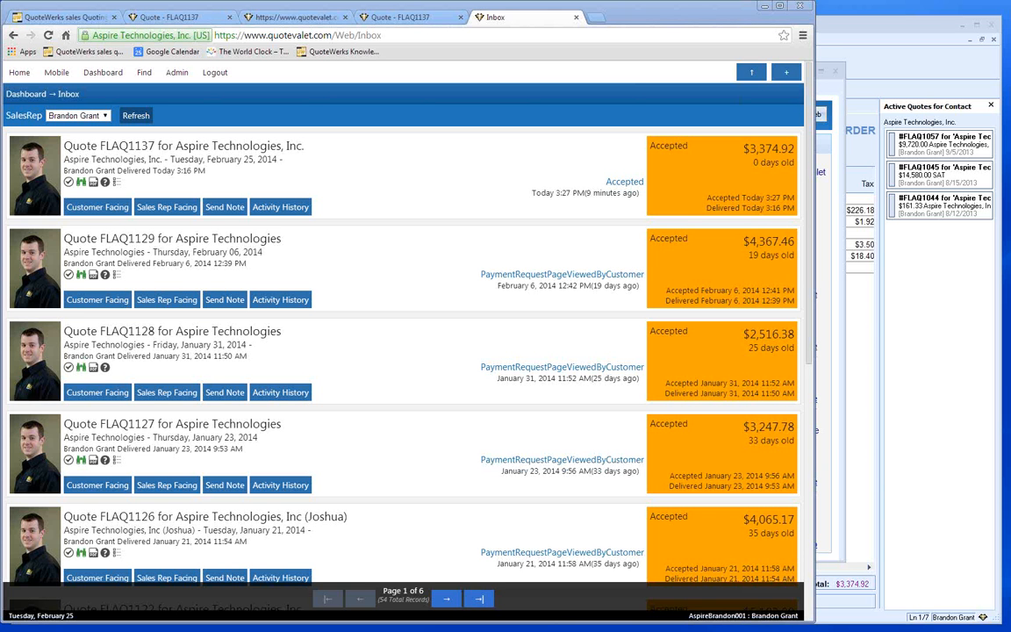
- Bring the QuoteWerks window with the Aspire Technologies quote in front of the browser
{"action": "left_click", "coordinate": [827, 96]}
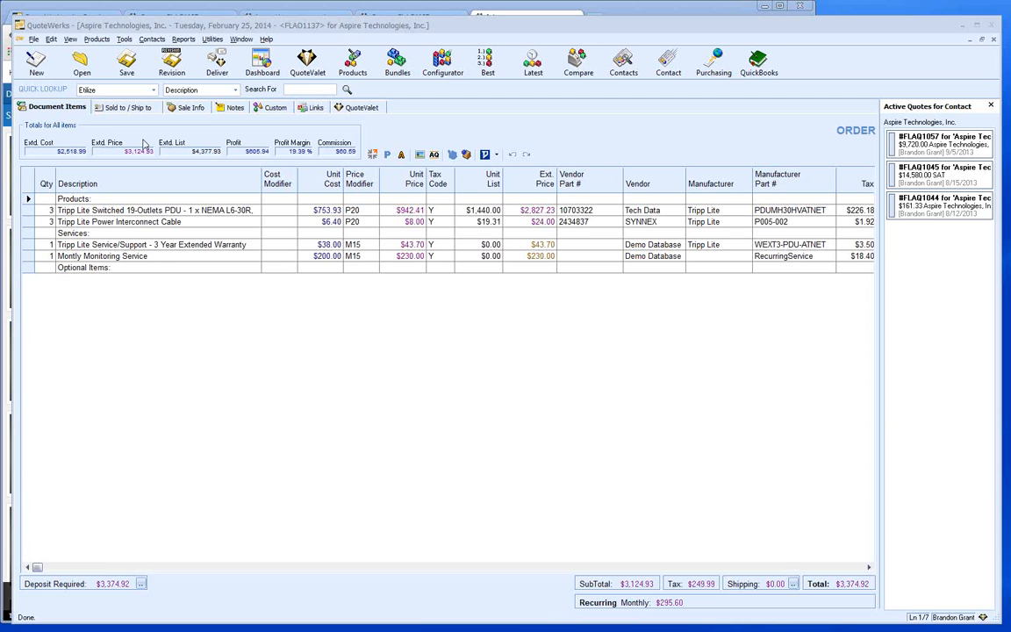
- Launch the Product Import Wizard from the Products menu
{"action": "left_click", "coordinate": [97, 40]}
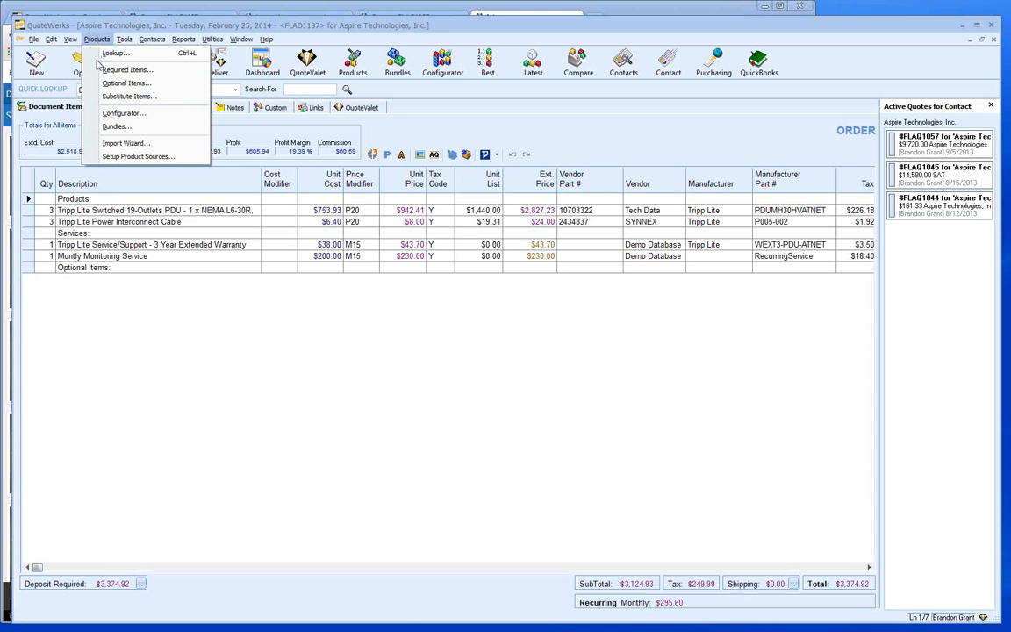
{"action": "left_click", "coordinate": [149, 145]}
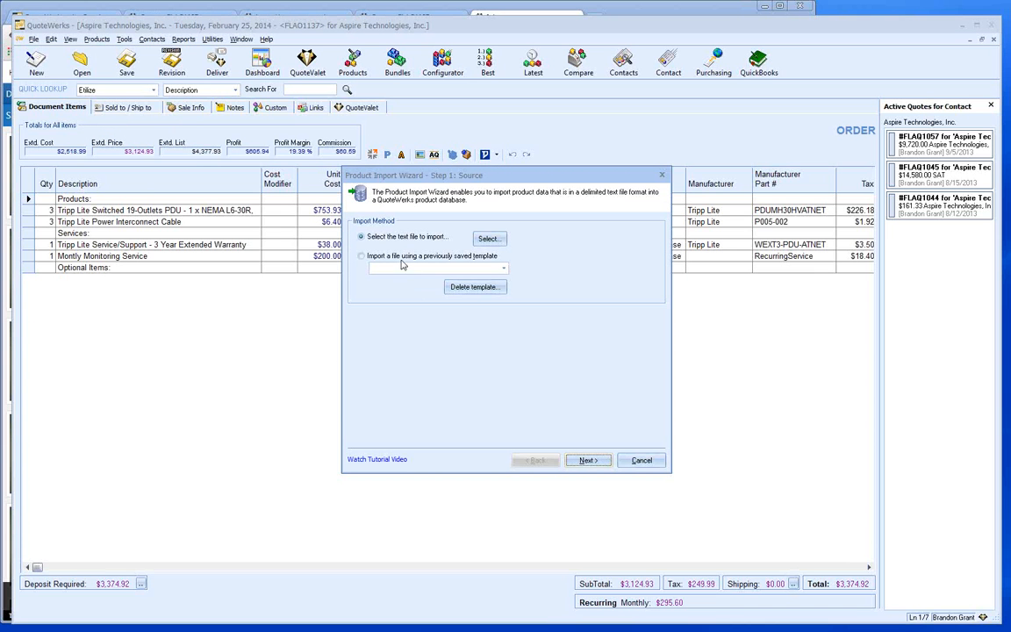
- Load prods.csv as the comma-delimited import source and continue to field mapping
{"action": "left_click", "coordinate": [487, 242]}
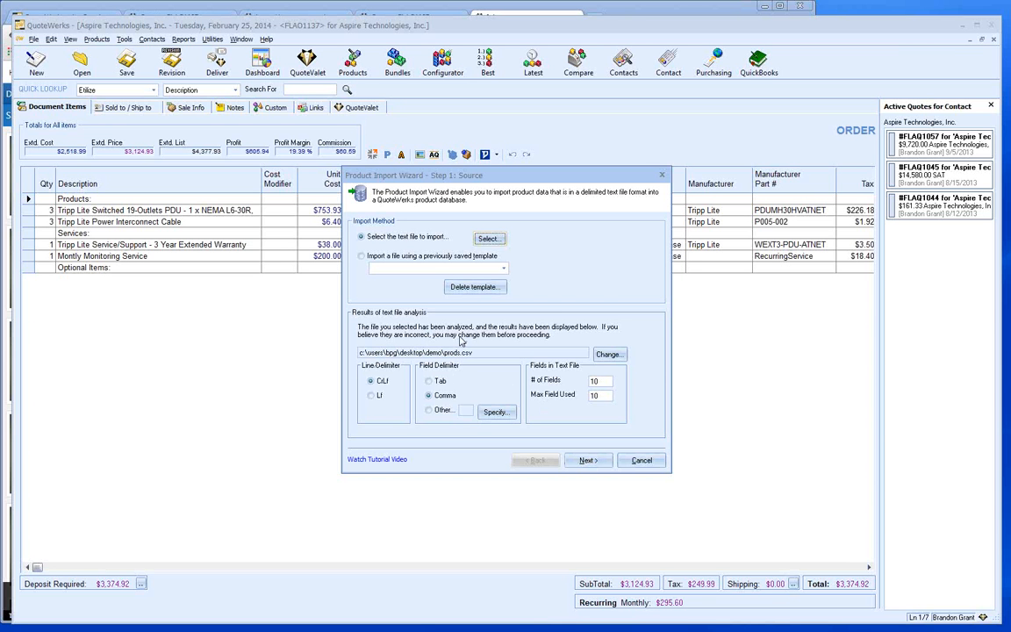
{"action": "left_click", "coordinate": [588, 461]}
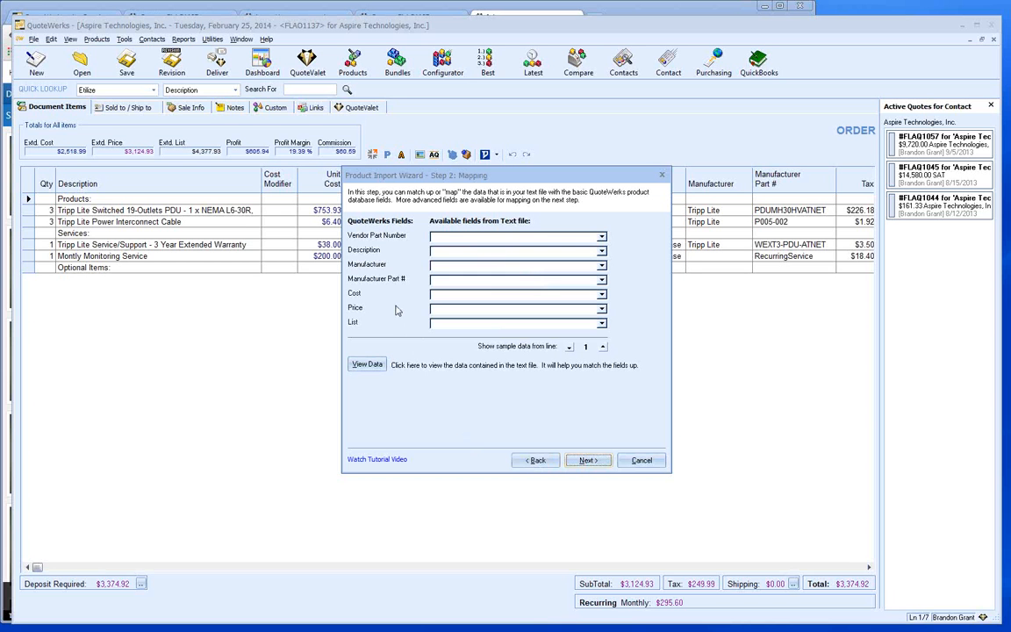
- Map Manufacturer Part # to Field3, Vendor Part Number to Field10, Description to Field1, Manufacturer to Field2
{"action": "left_click", "coordinate": [601, 281]}
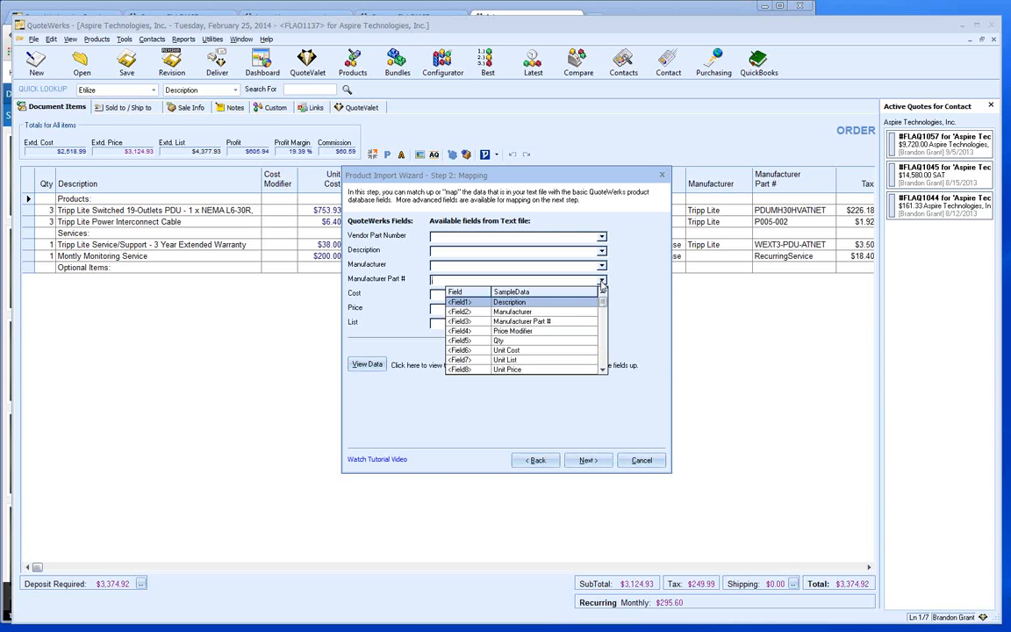
{"action": "left_click", "coordinate": [553, 322]}
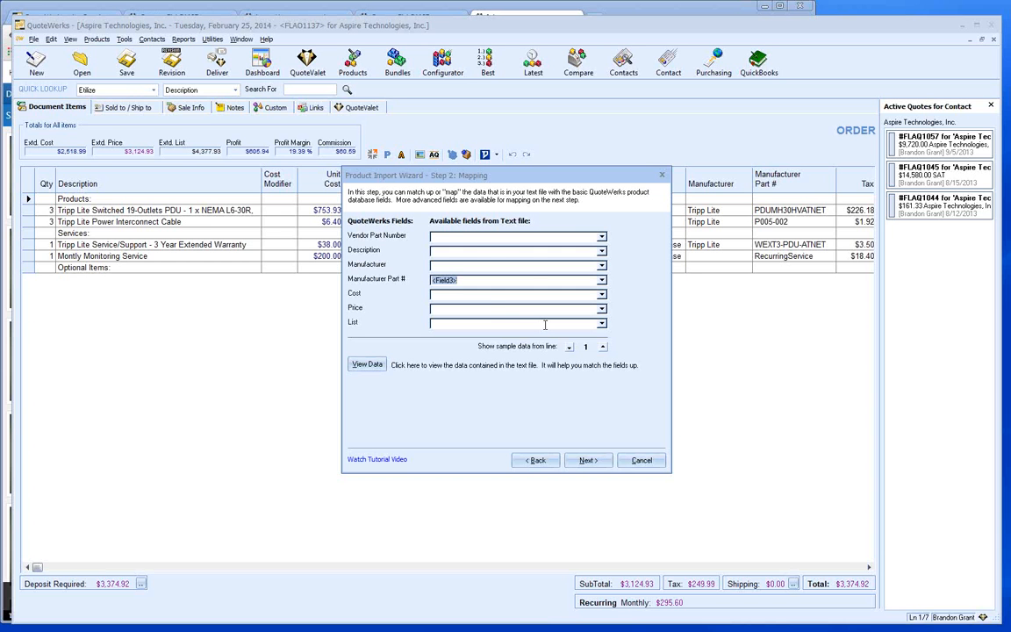
{"action": "left_click", "coordinate": [601, 240]}
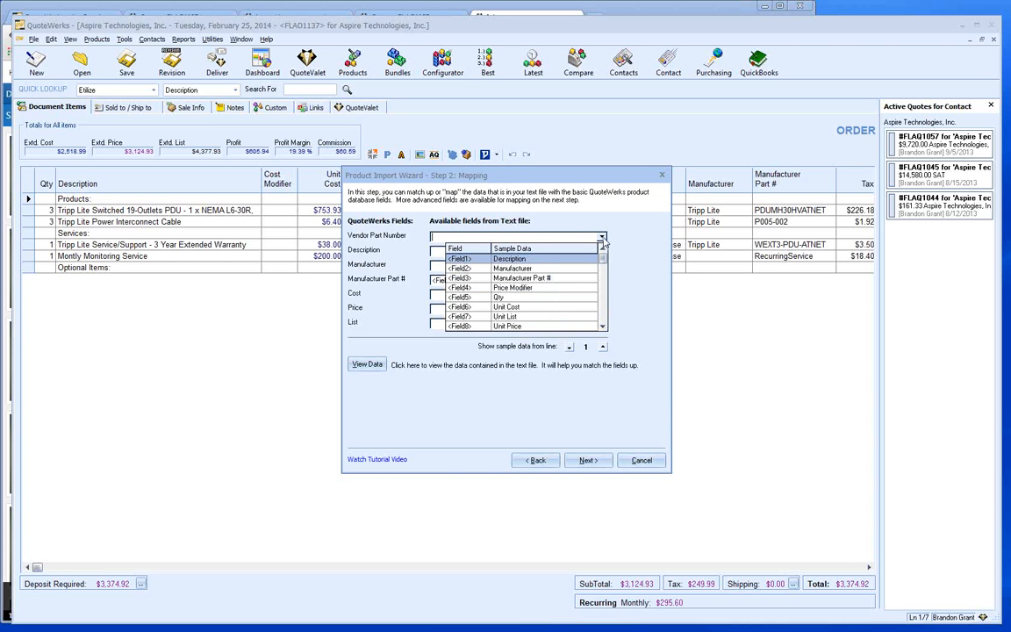
{"action": "left_click", "coordinate": [602, 328]}
{"action": "left_click", "coordinate": [603, 327]}
{"action": "left_click", "coordinate": [536, 326]}
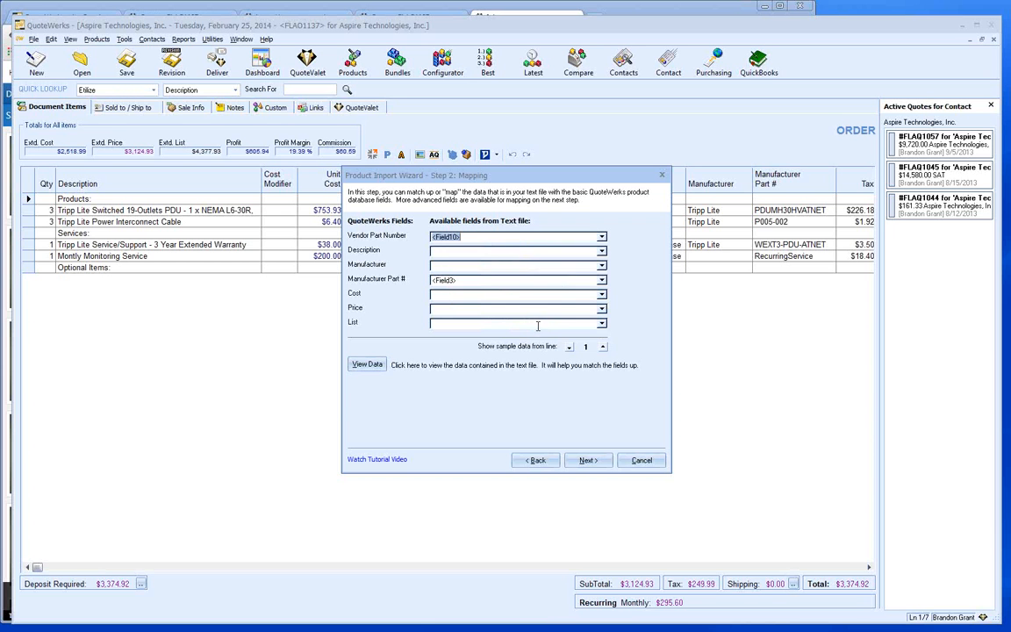
{"action": "left_click", "coordinate": [603, 252]}
{"action": "left_click", "coordinate": [485, 262]}
{"action": "left_click", "coordinate": [531, 265]}
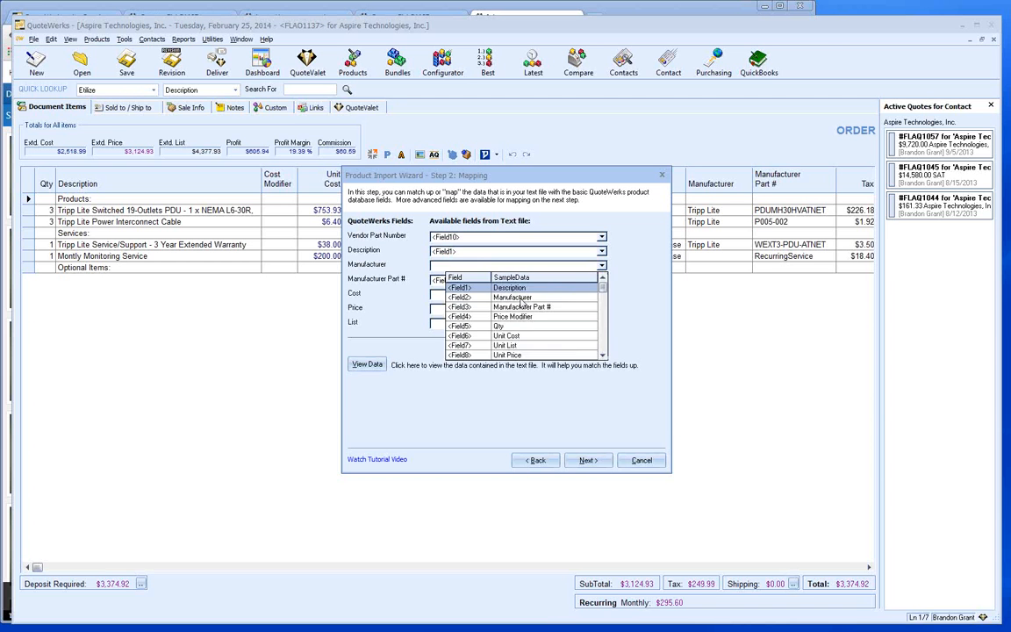
{"action": "left_click", "coordinate": [523, 298]}
- Map Cost to Field6, Price to Field8 and List to Field7, then advance
{"action": "left_click", "coordinate": [602, 295]}
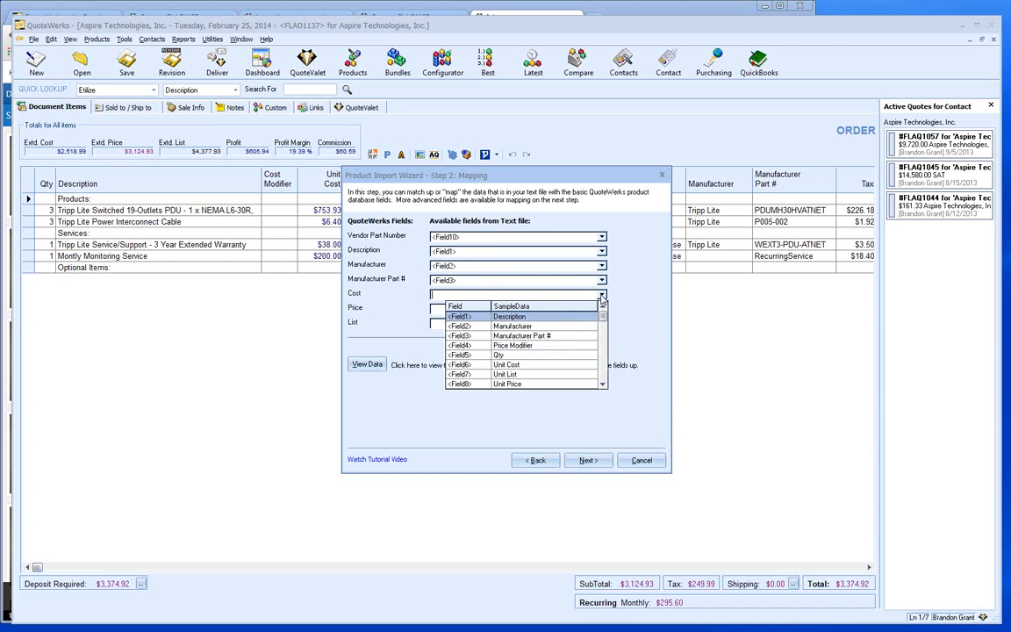
{"action": "left_click", "coordinate": [525, 364]}
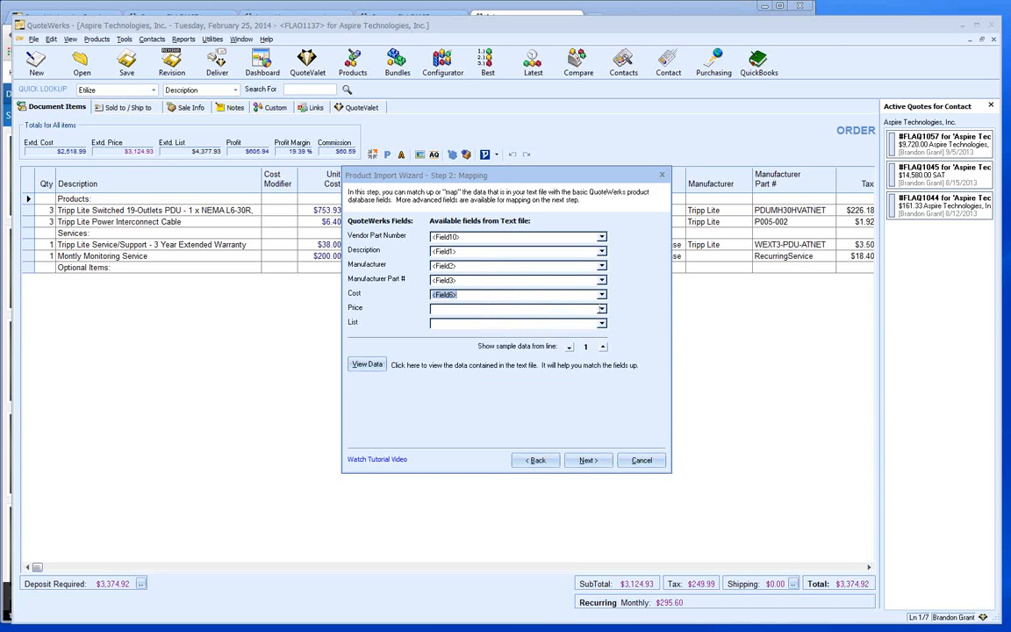
{"action": "left_click", "coordinate": [527, 309]}
{"action": "left_click", "coordinate": [512, 379]}
{"action": "left_click", "coordinate": [555, 323]}
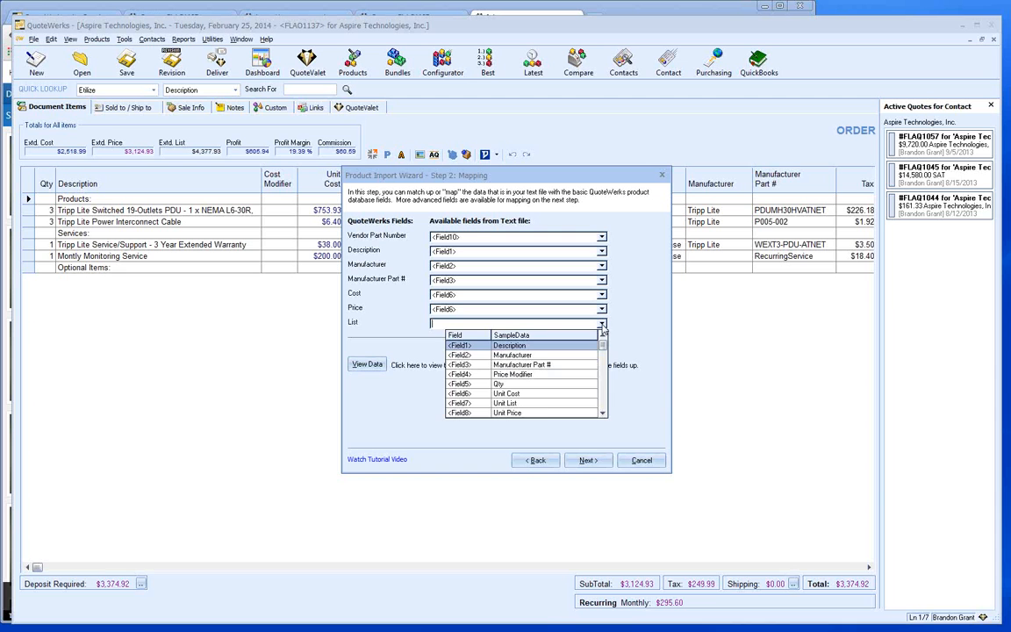
{"action": "left_click", "coordinate": [505, 403]}
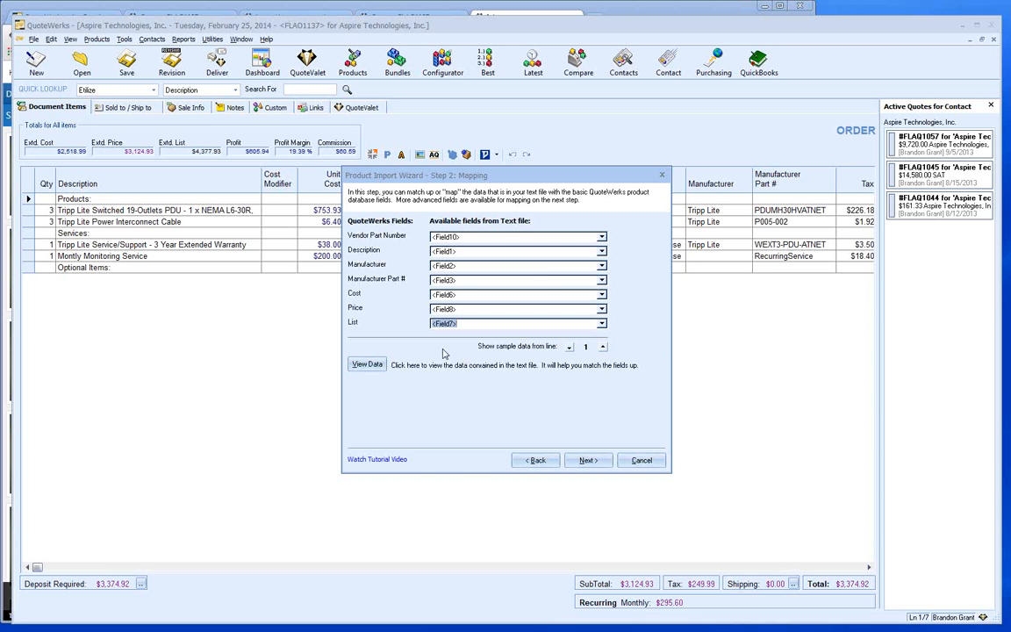
{"action": "left_click", "coordinate": [584, 462]}
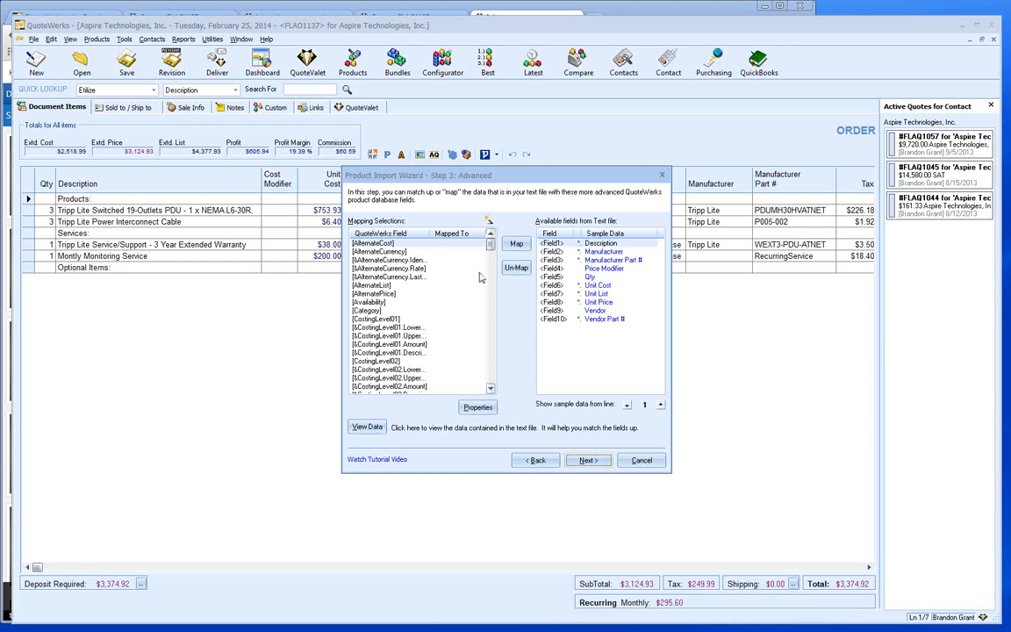
- Leave the Step 3 advanced mapping selections unchanged and proceed to the destination step
{"action": "left_click_drag", "start_coordinate": [490, 246], "coordinate": [481, 313]}
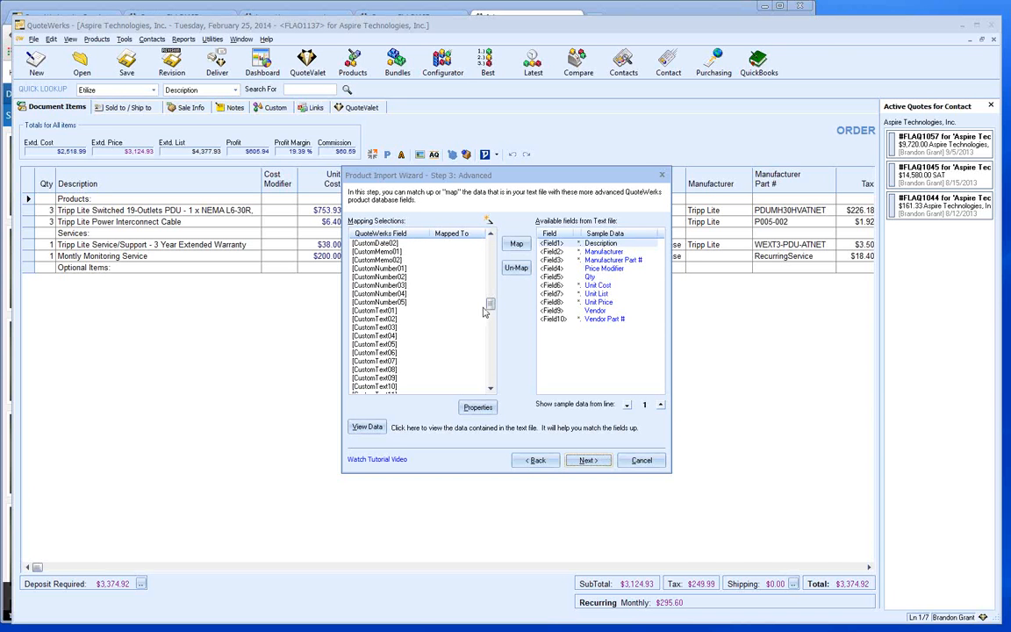
{"action": "left_click", "coordinate": [483, 311]}
{"action": "left_click_drag", "start_coordinate": [489, 306], "coordinate": [491, 380]}
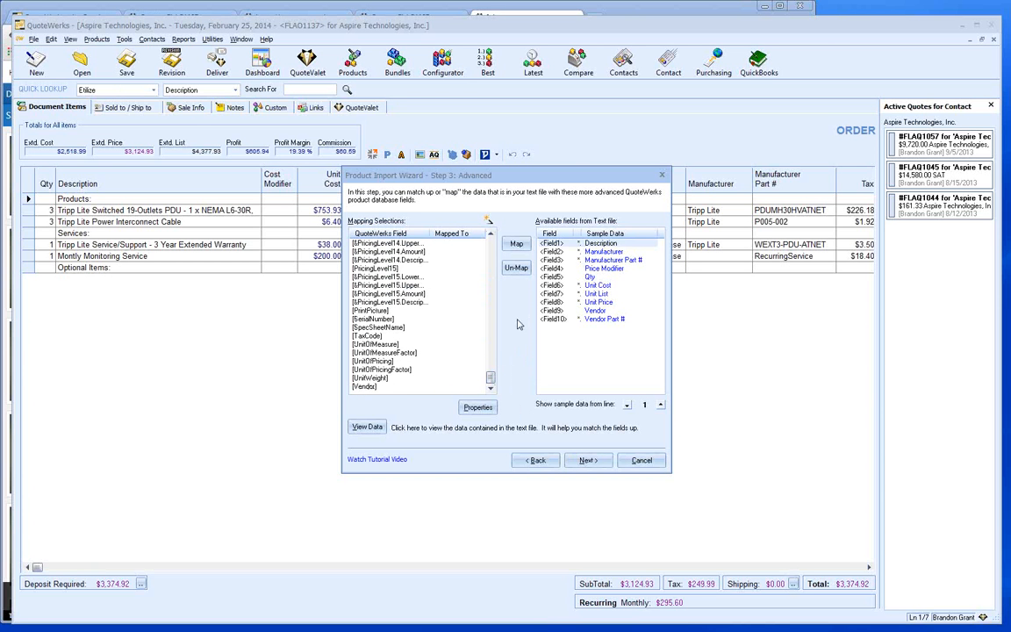
{"action": "left_click", "coordinate": [582, 460]}
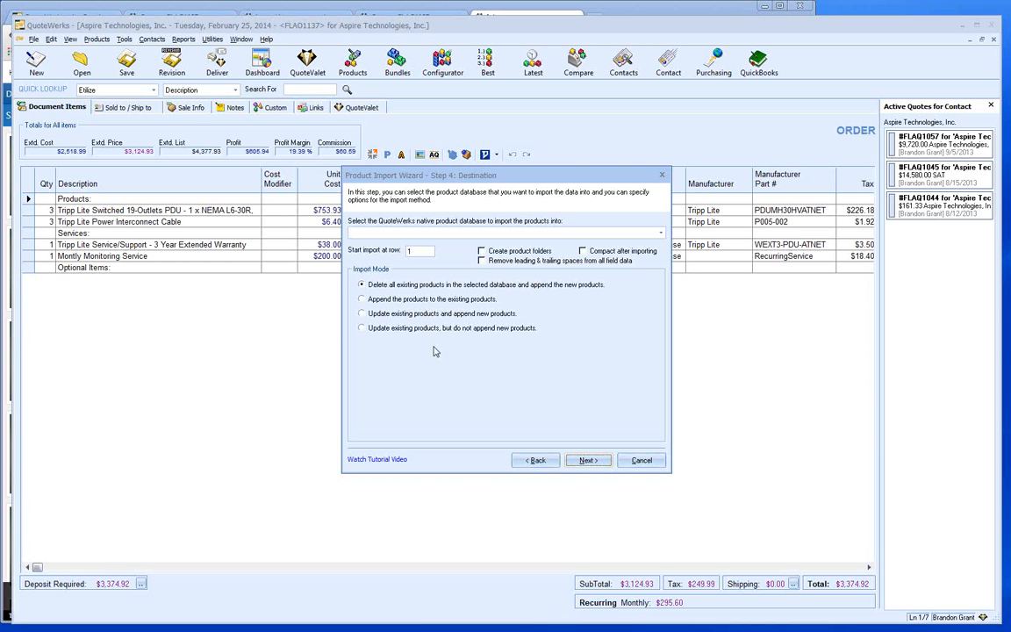
- Import into a new QuoteWerks-created database, starting at row 2 of the file
{"action": "left_click", "coordinate": [662, 233]}
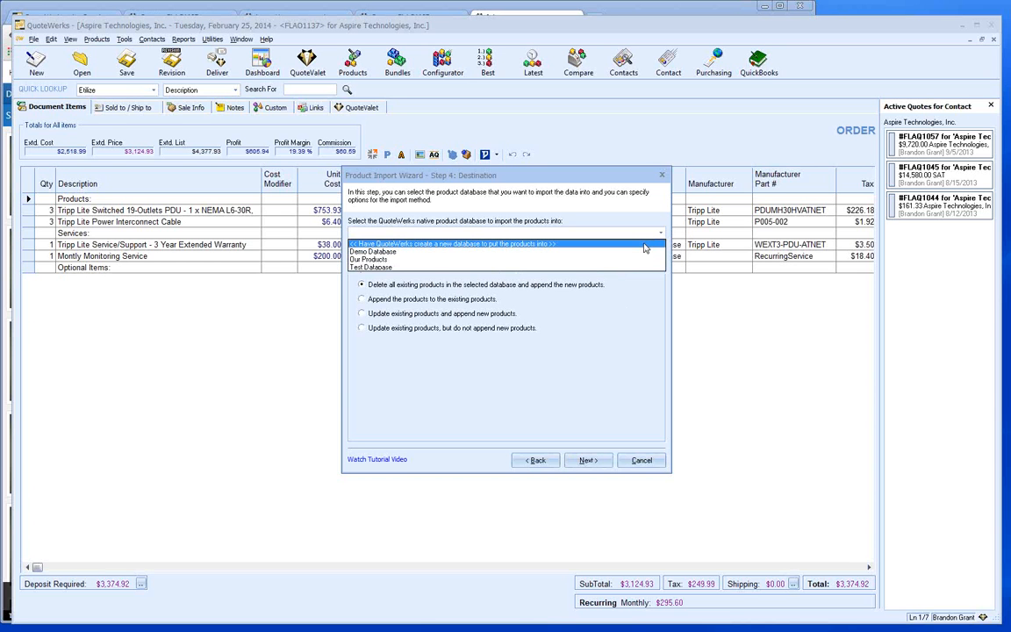
{"action": "left_click", "coordinate": [644, 246]}
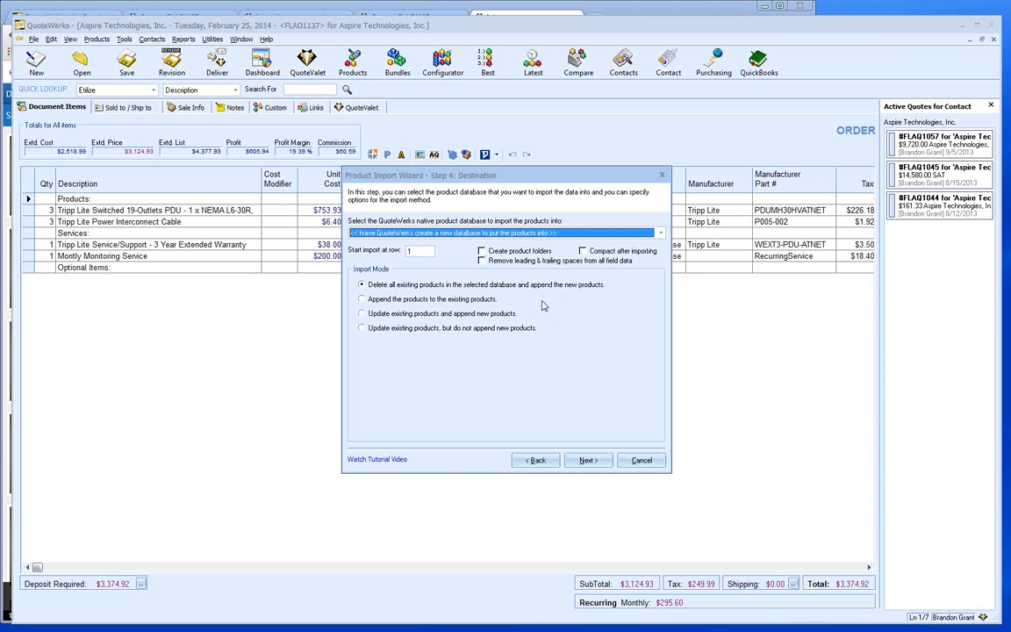
{"action": "key", "text": "Tab"}
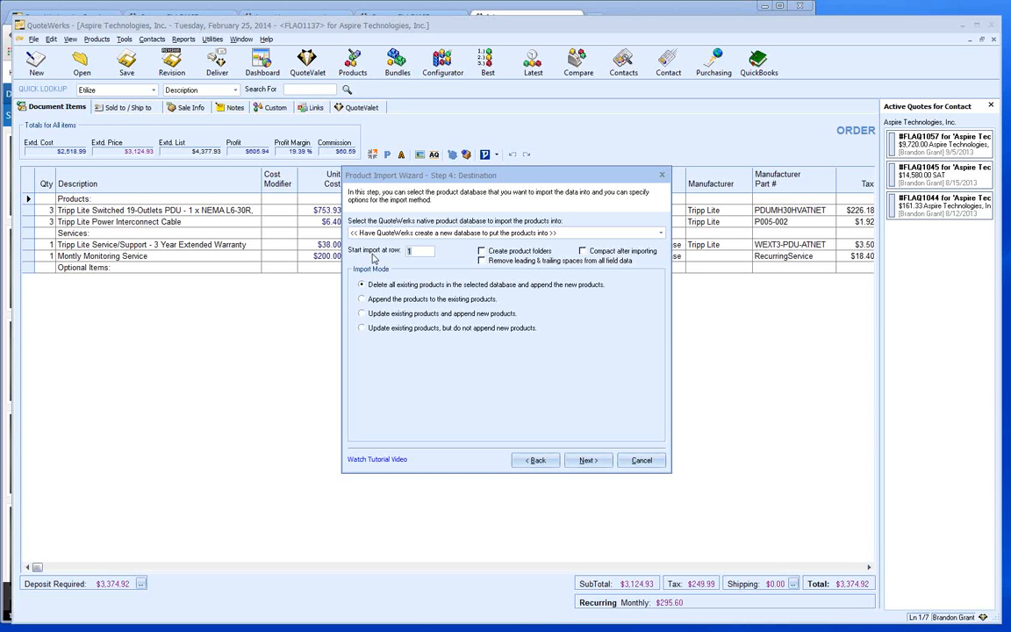
{"action": "type", "text": "2"}
- Save the import template as WebinarImport and start the product import
{"action": "left_click", "coordinate": [587, 460]}
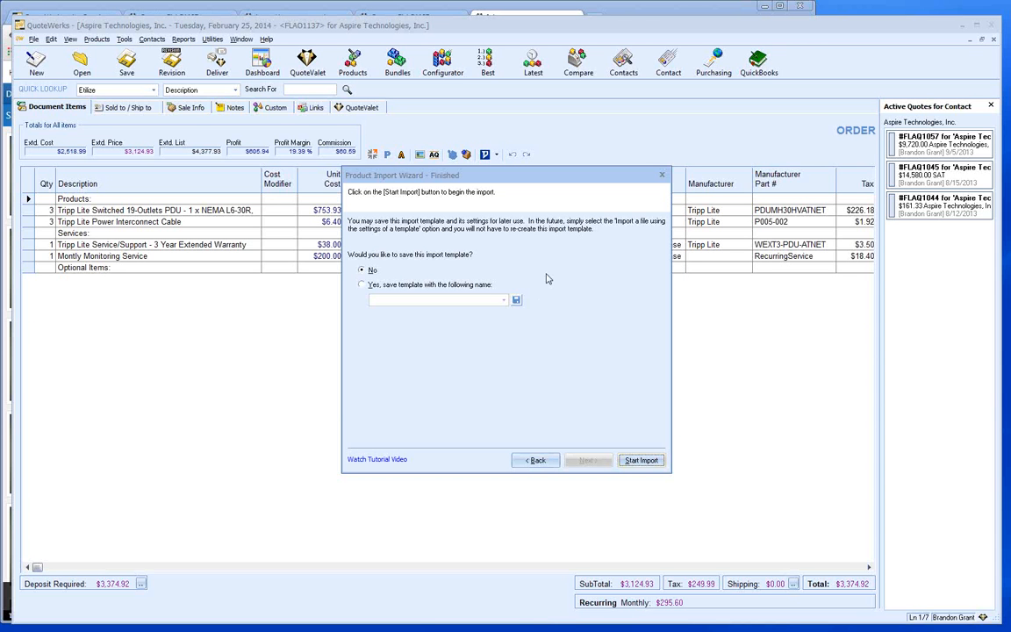
{"action": "left_click", "coordinate": [362, 285]}
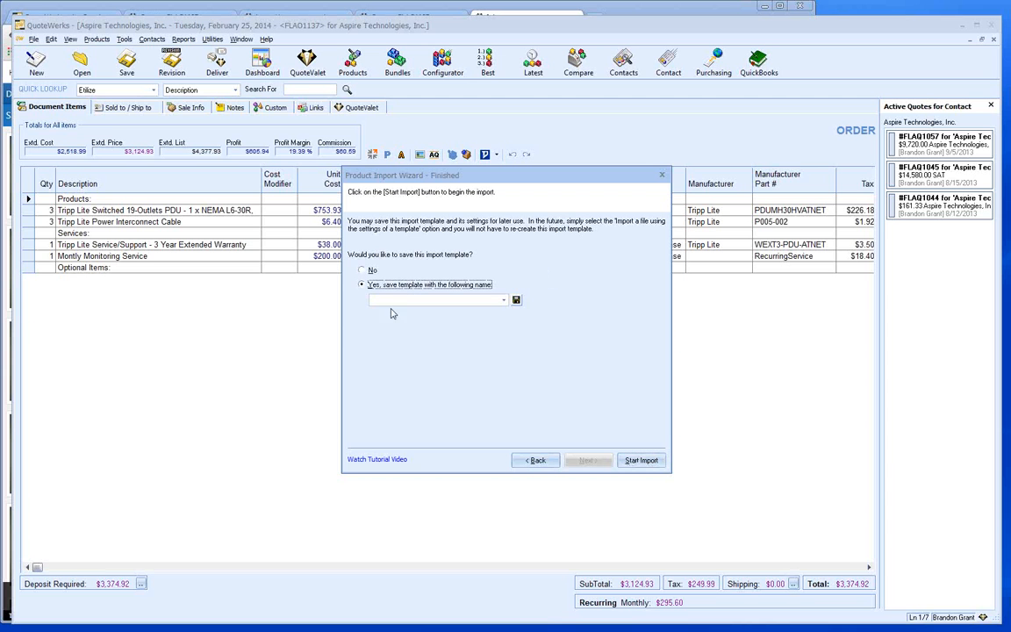
{"action": "left_click", "coordinate": [396, 299]}
{"action": "type", "text": "WebinarImport"}
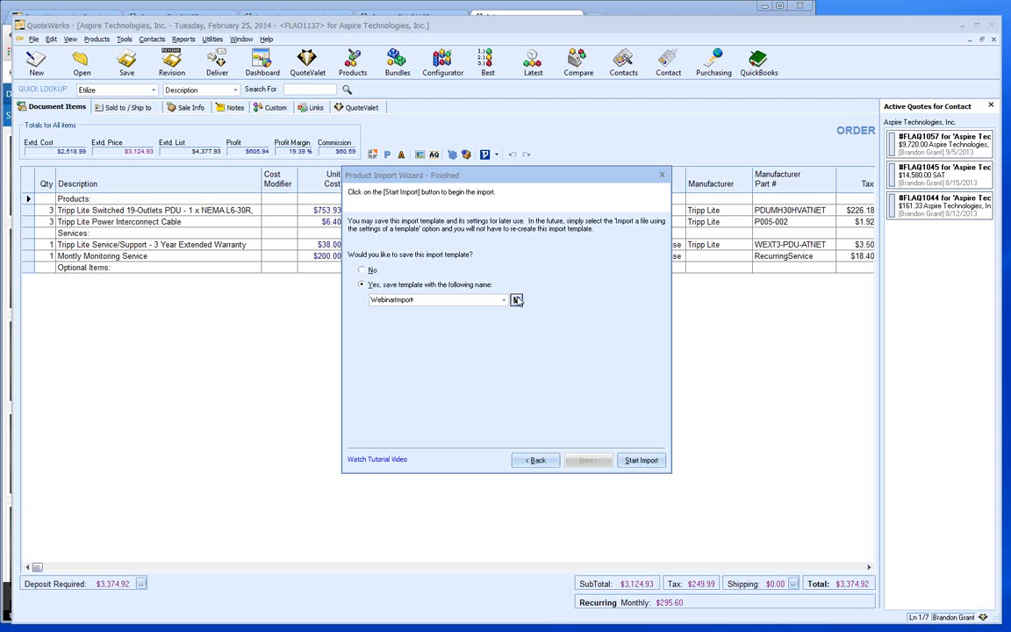
{"action": "left_click", "coordinate": [641, 460]}
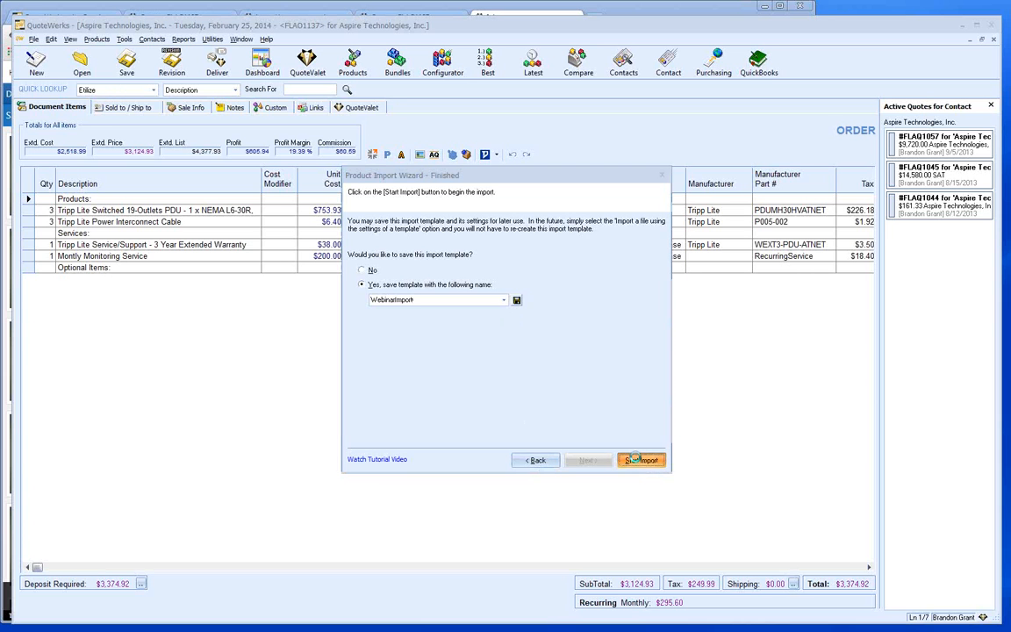
- Overwrite the template, name the vendor database and its file WebinarDatabase, and skip the import log
{"action": "left_click", "coordinate": [513, 370]}
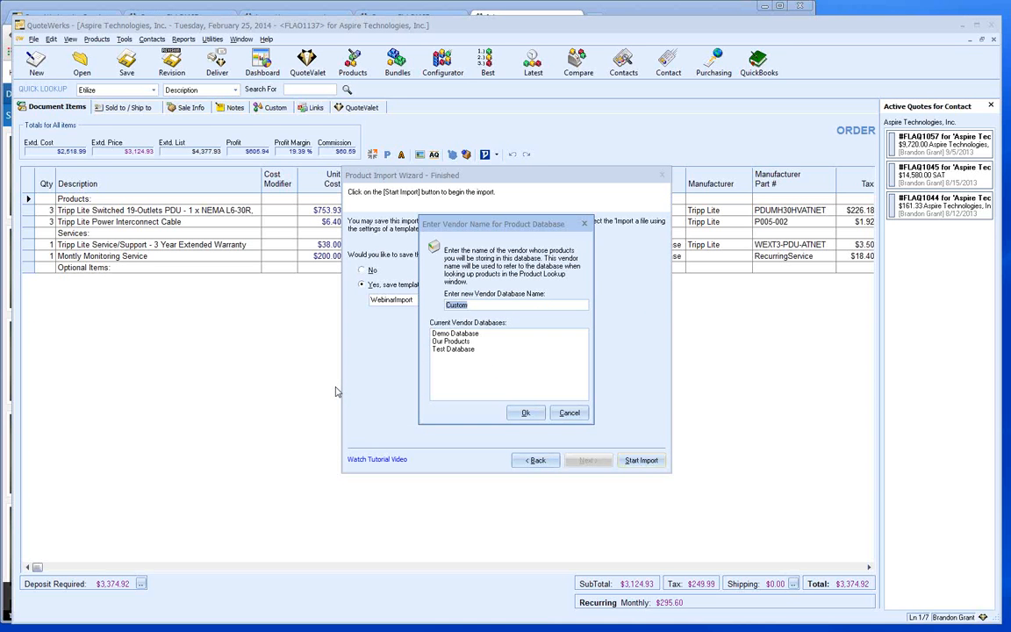
{"action": "type", "text": "WebinarDatabase"}
{"action": "left_click", "coordinate": [522, 415]}
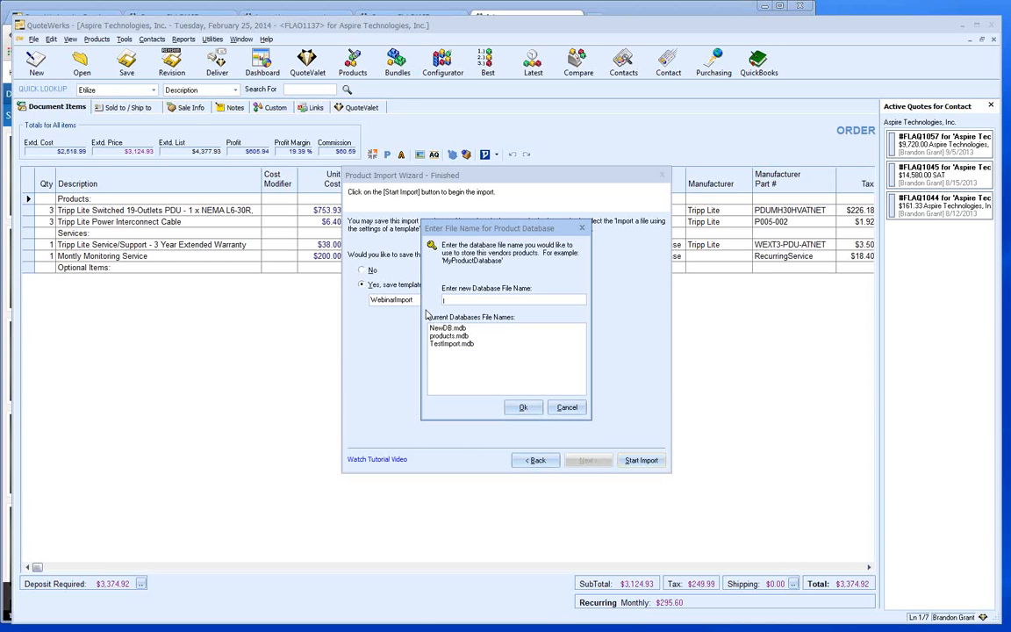
{"action": "type", "text": "WebinarDatabase"}
{"action": "left_click", "coordinate": [522, 411]}
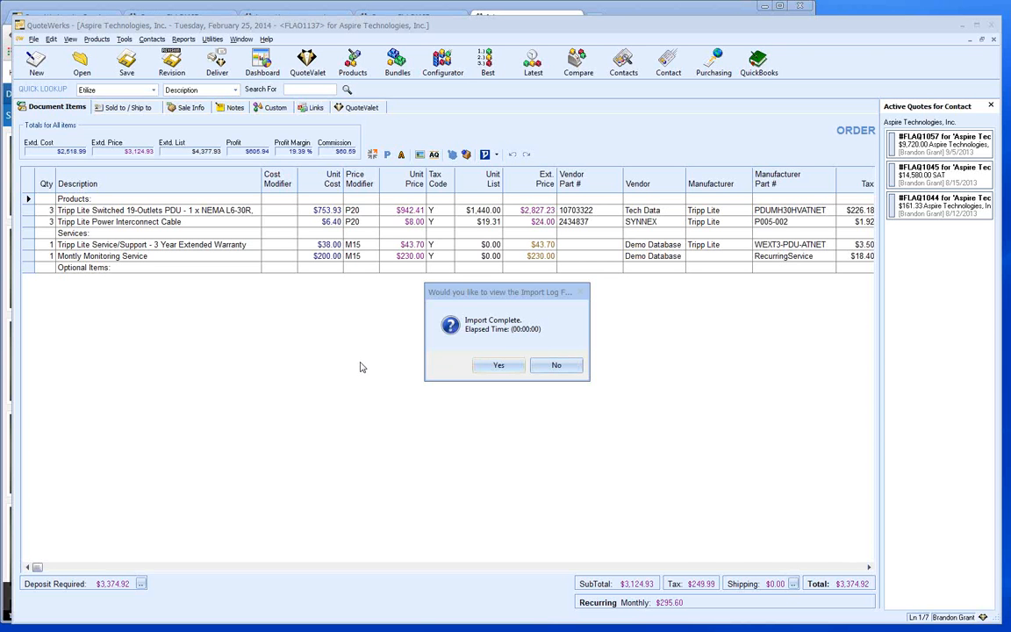
{"action": "left_click", "coordinate": [553, 368]}
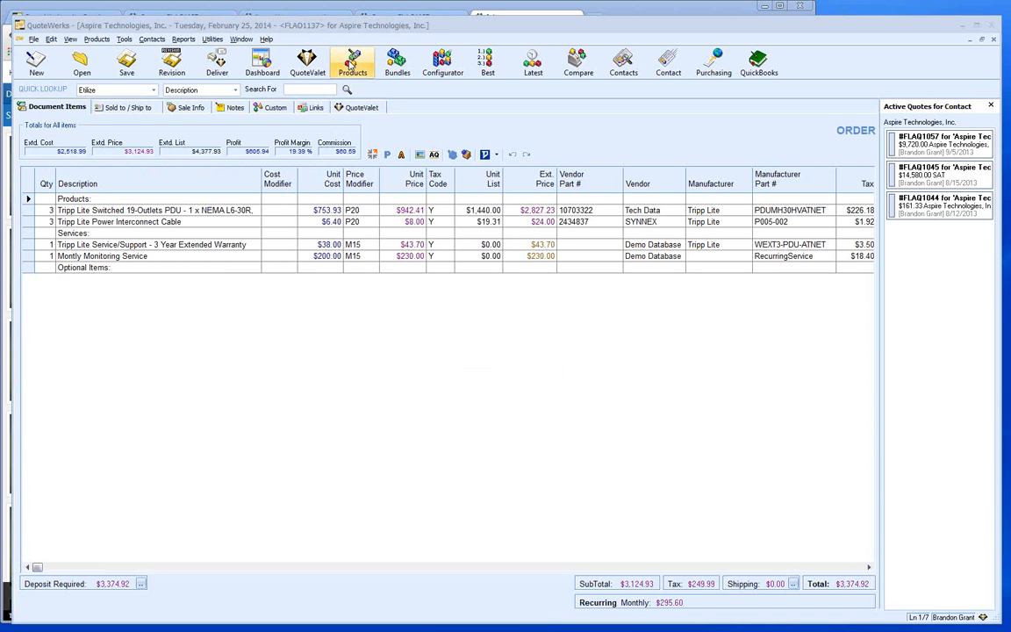
- Review the five imported Cisco products in WebinarDatabase, then close the product lookup
{"action": "left_click", "coordinate": [352, 63]}
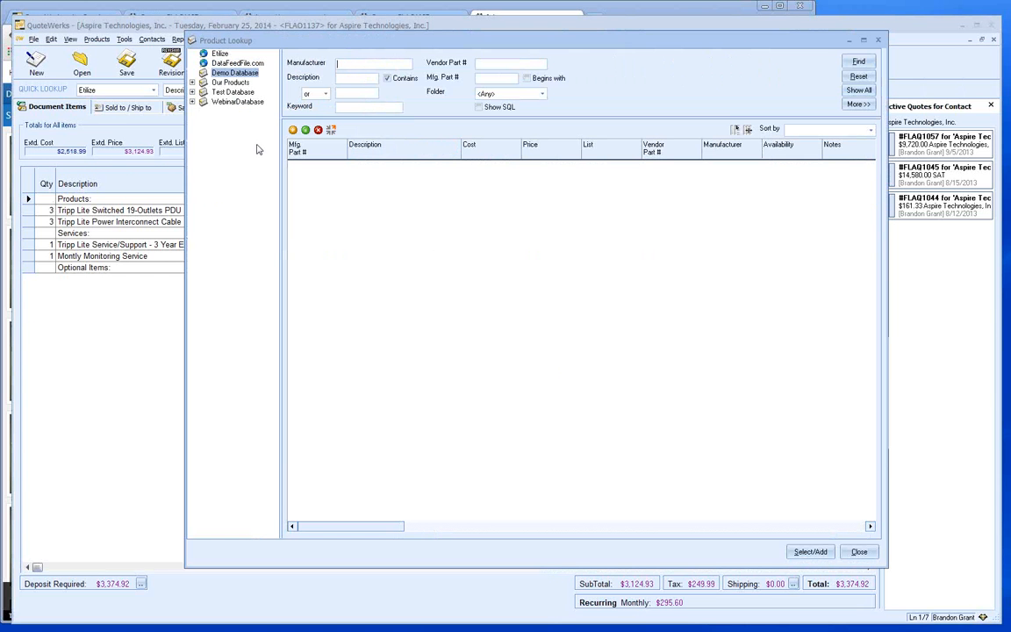
{"action": "left_click", "coordinate": [225, 103]}
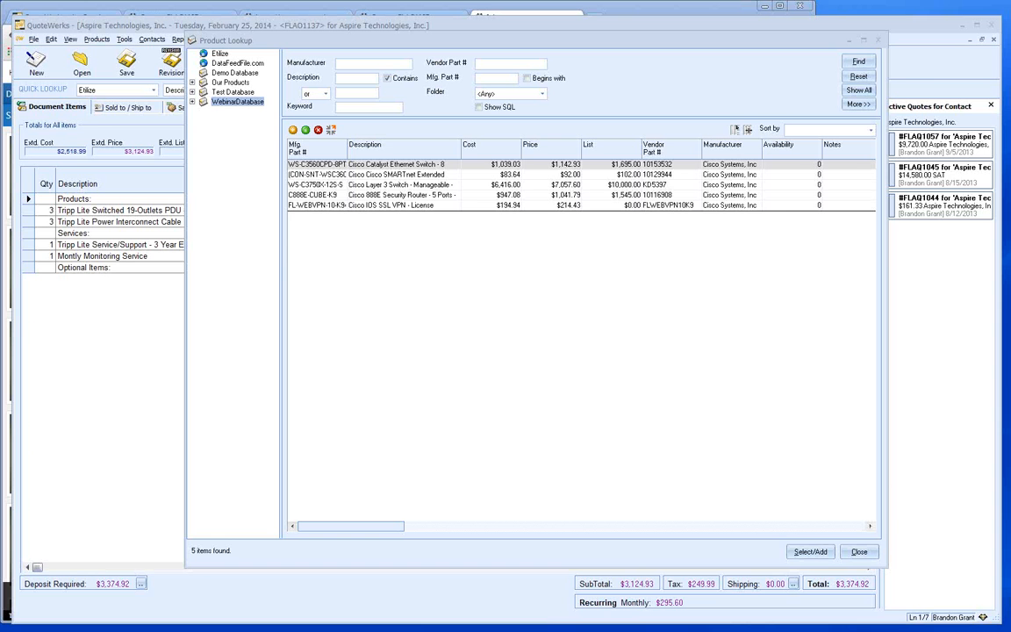
{"action": "left_click", "coordinate": [860, 552]}
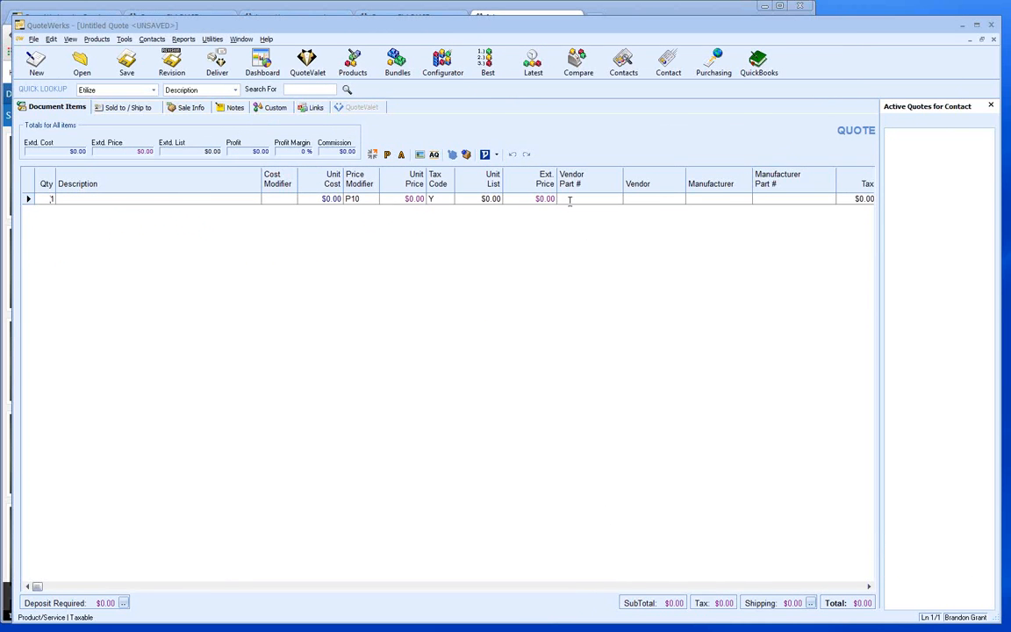
- Close the Active Quotes for Contact pane and pick the Entertainment System saved configuration
{"action": "left_click", "coordinate": [992, 106]}
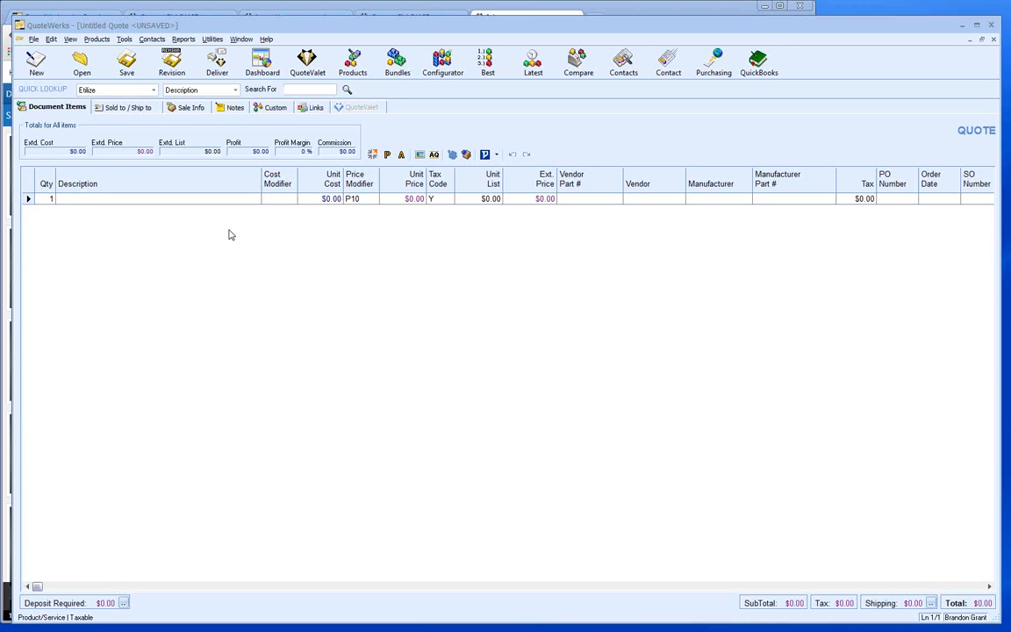
{"action": "left_click", "coordinate": [439, 70]}
{"action": "left_click", "coordinate": [347, 165]}
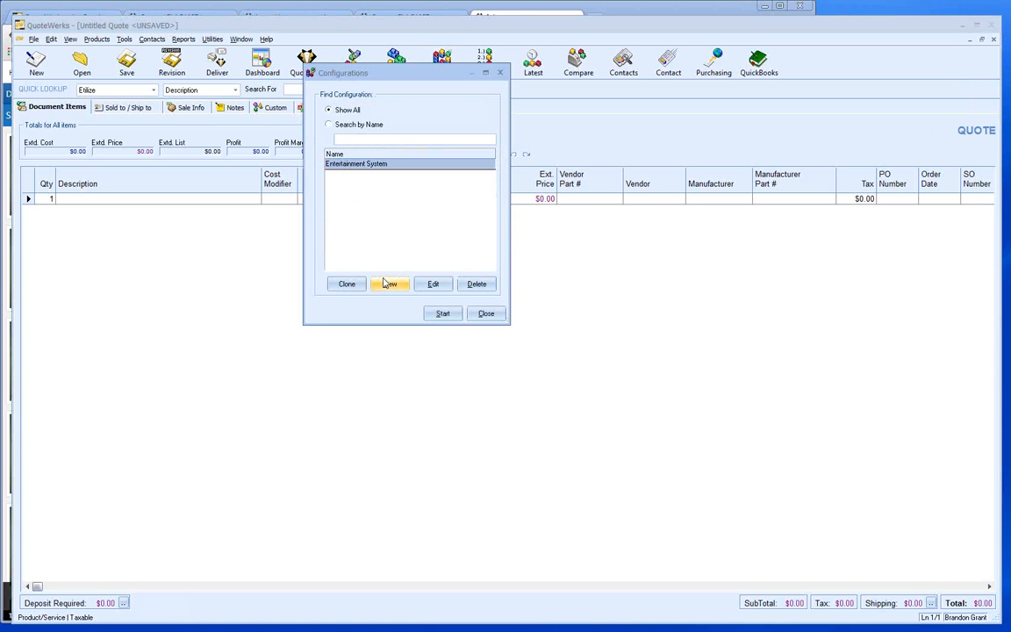
- Start the Entertainment System configurator and choose Branch to Plasma as the TV type
{"action": "left_click", "coordinate": [439, 314]}
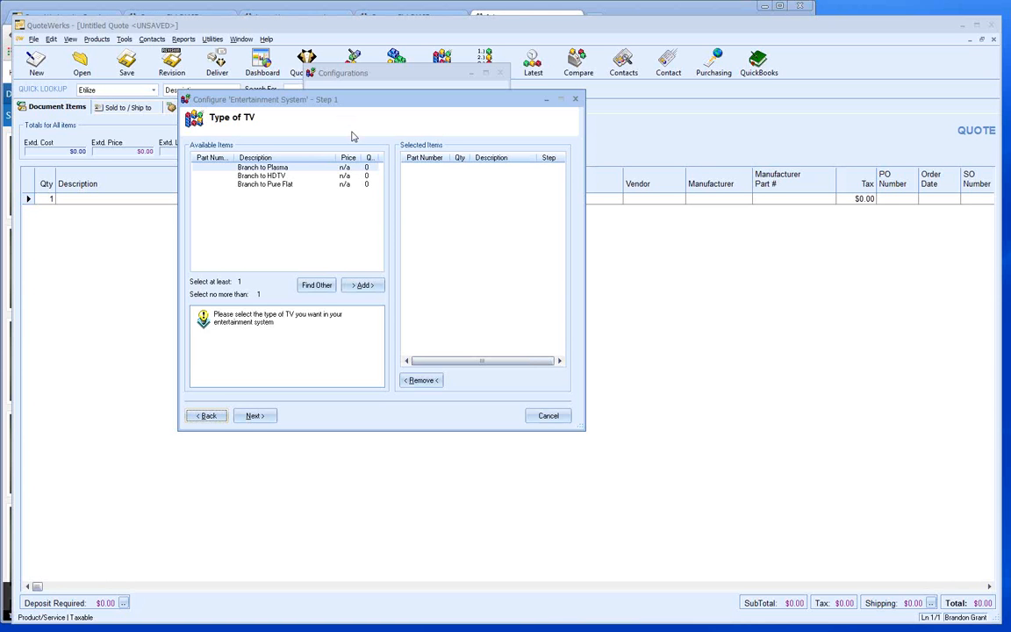
{"action": "left_click", "coordinate": [239, 167]}
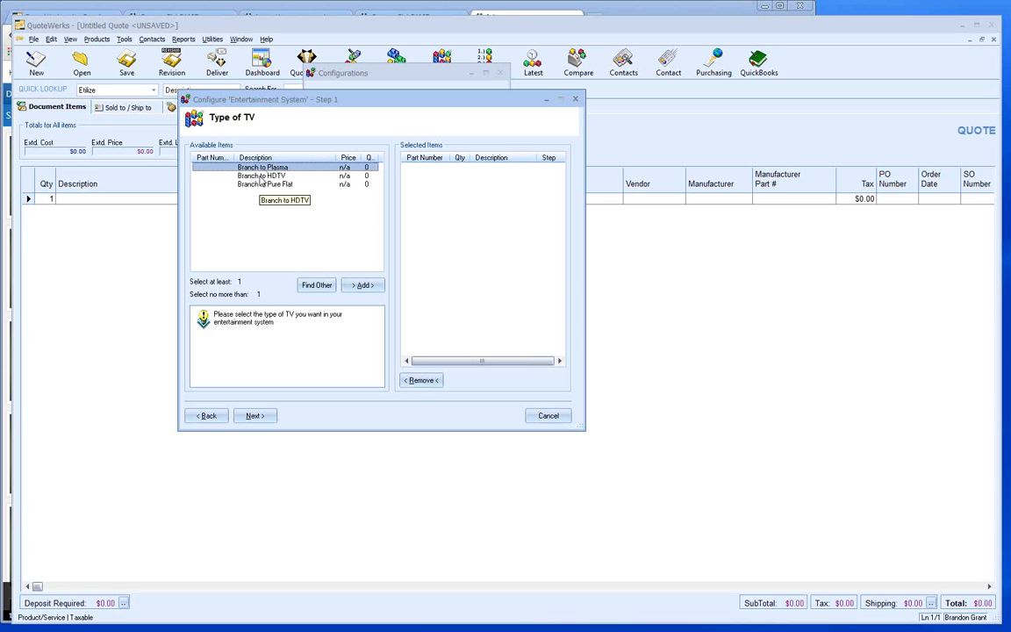
{"action": "left_click", "coordinate": [363, 285]}
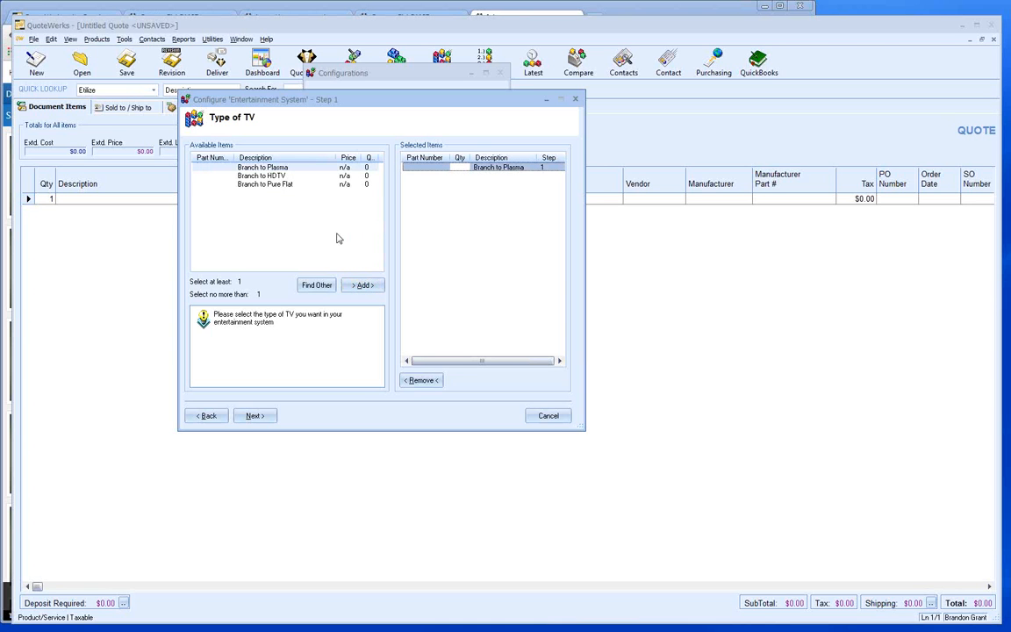
{"action": "left_click", "coordinate": [266, 417]}
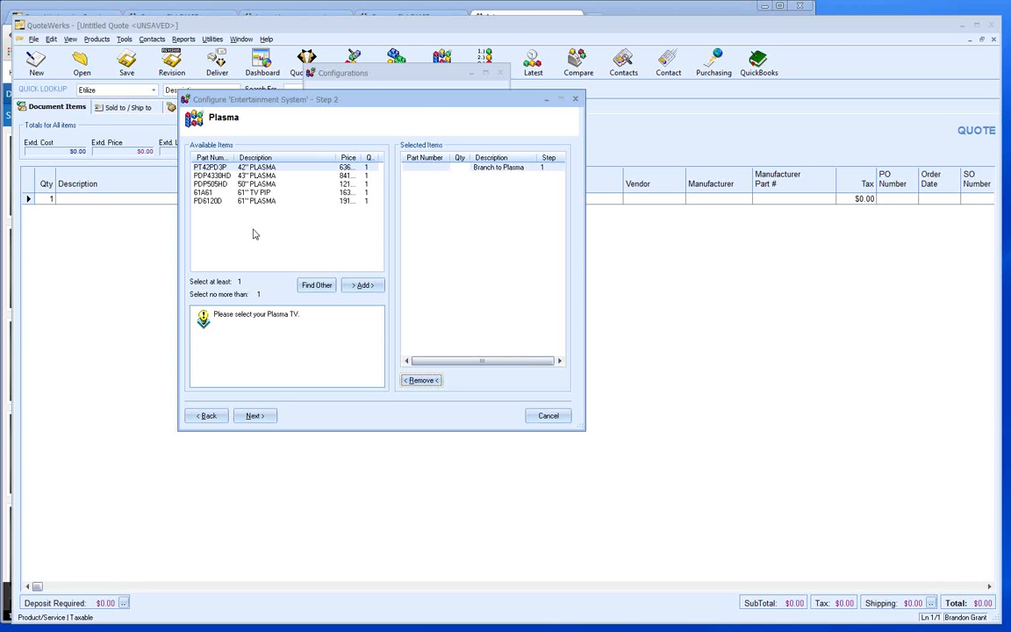
- Add the PDP505HD 50" plasma TV to the configuration
{"action": "left_click", "coordinate": [252, 184]}
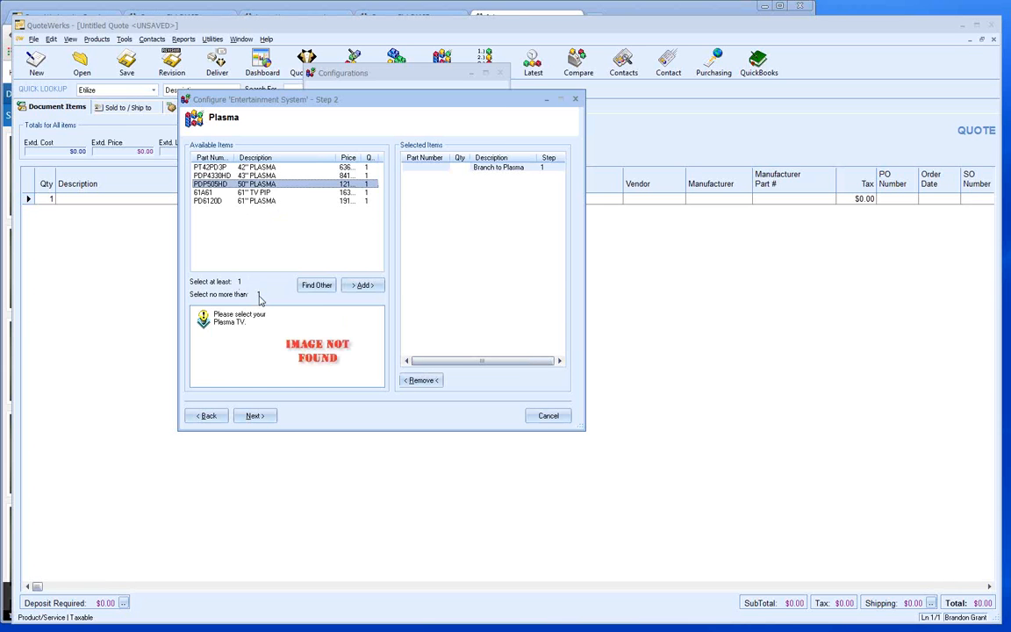
{"action": "double_click", "coordinate": [261, 184]}
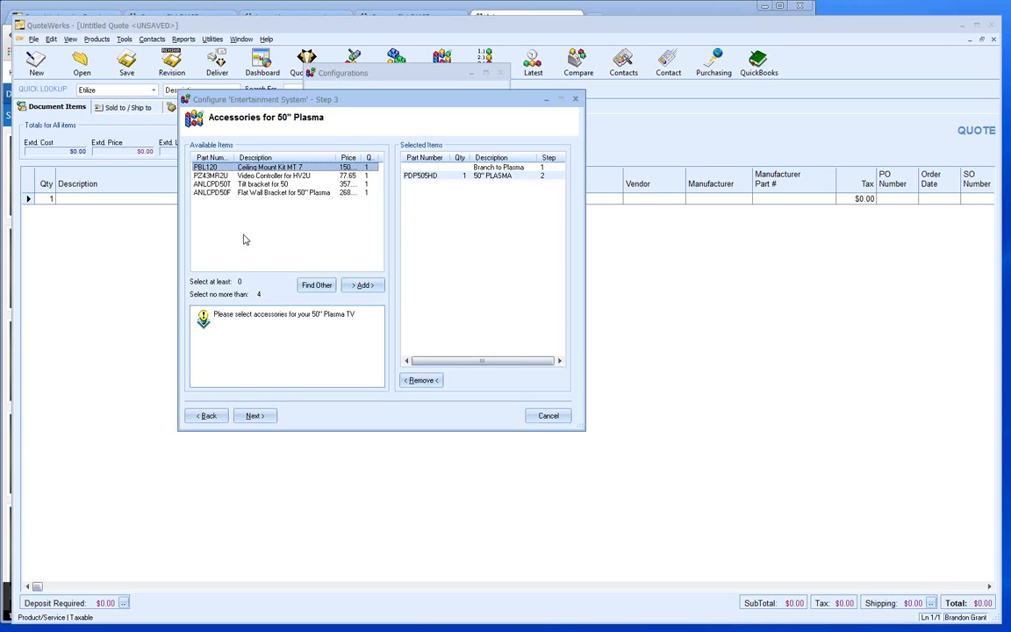
- Add the ANLCPD50F Flat Wall Bracket and PZ43MR2U Video Controller for HV2U as accessories
{"action": "left_click", "coordinate": [260, 194]}
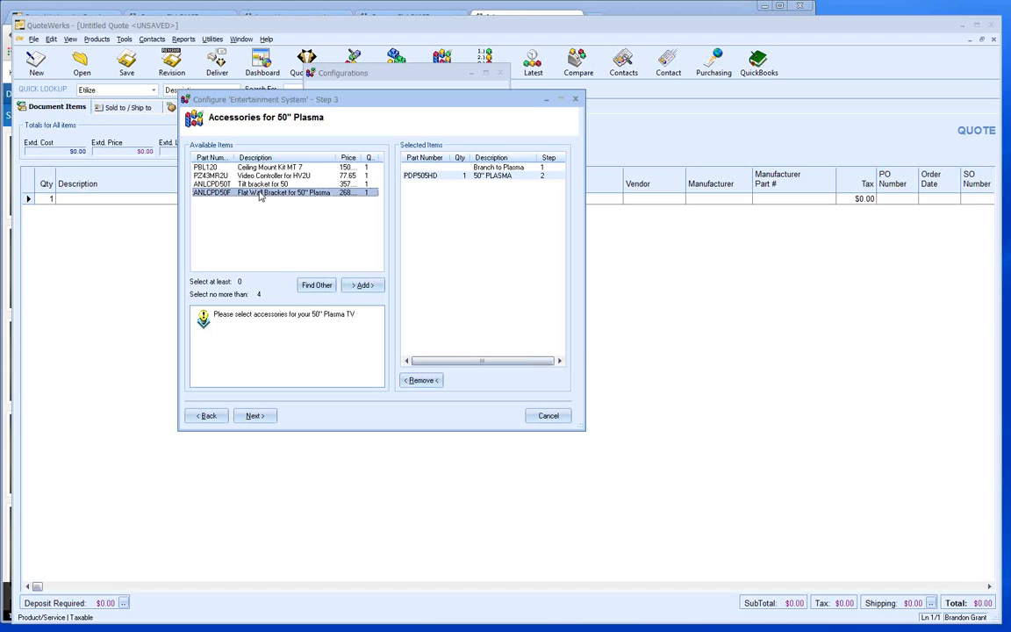
{"action": "left_click", "coordinate": [363, 285]}
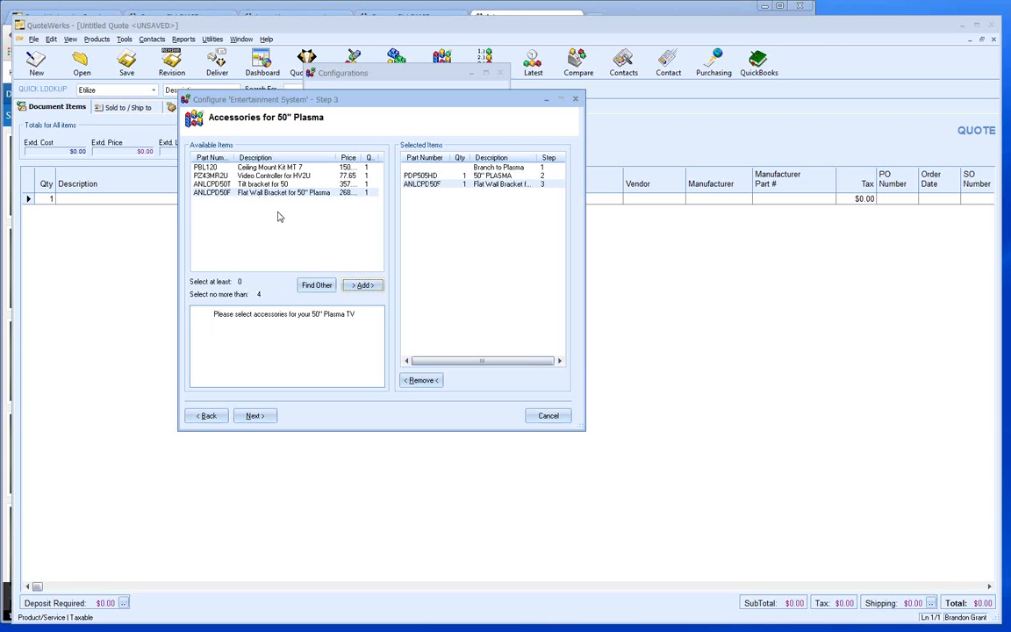
{"action": "left_click", "coordinate": [252, 176]}
{"action": "left_click", "coordinate": [363, 285]}
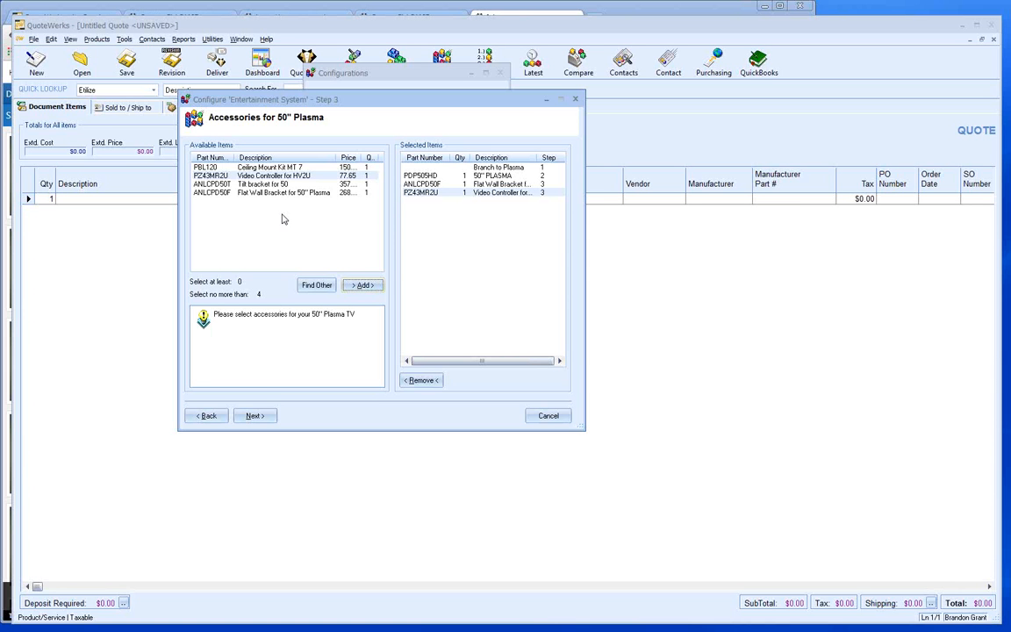
{"action": "left_click", "coordinate": [253, 417]}
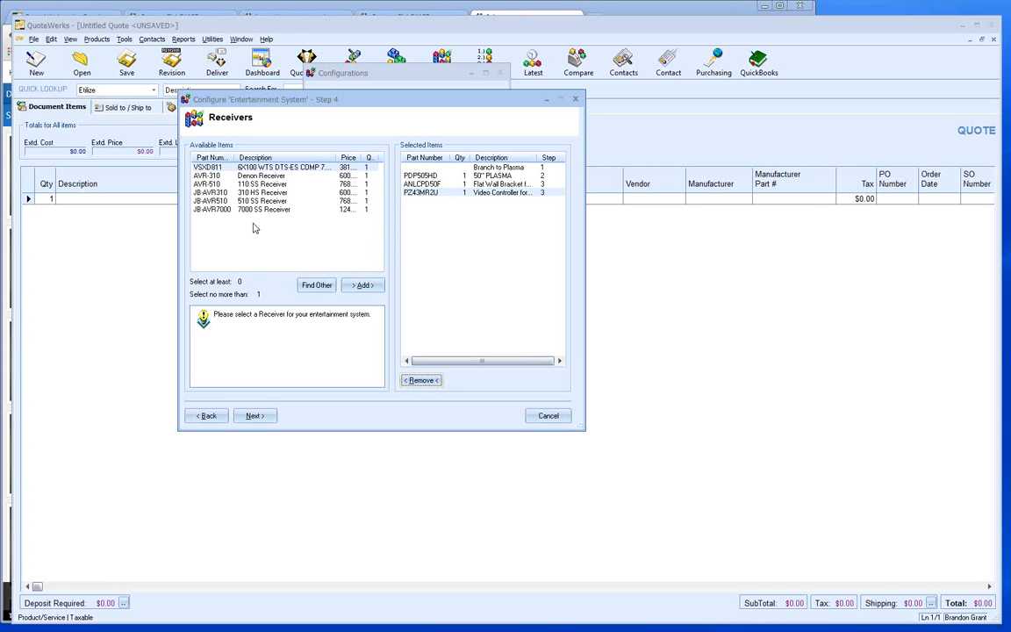
- Widen the Price column and add the JB-AVR7000 7000 SS Receiver
{"action": "double_click", "coordinate": [363, 157]}
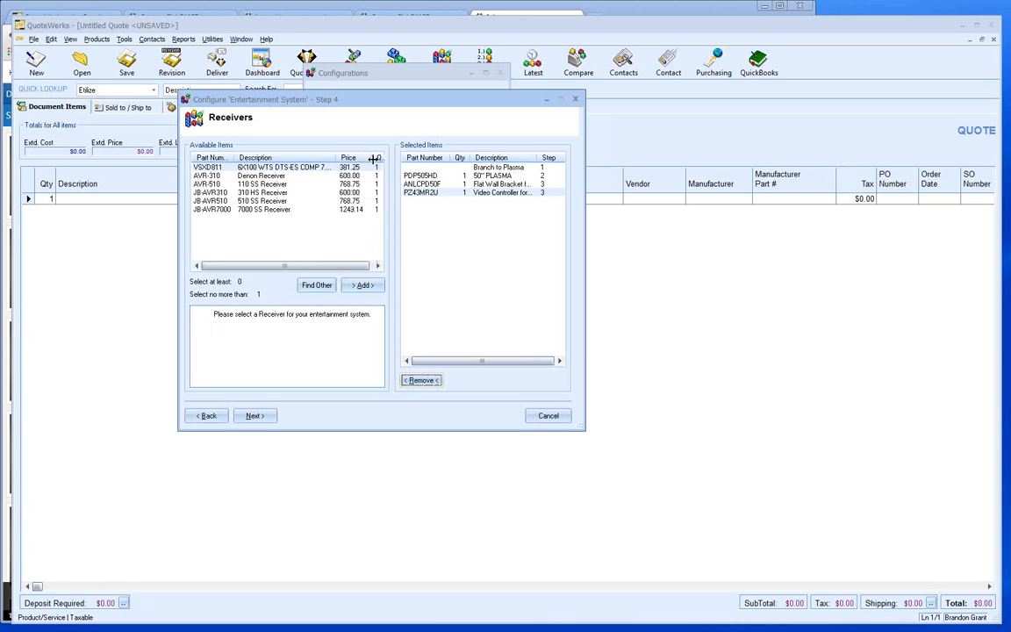
{"action": "left_click", "coordinate": [263, 210]}
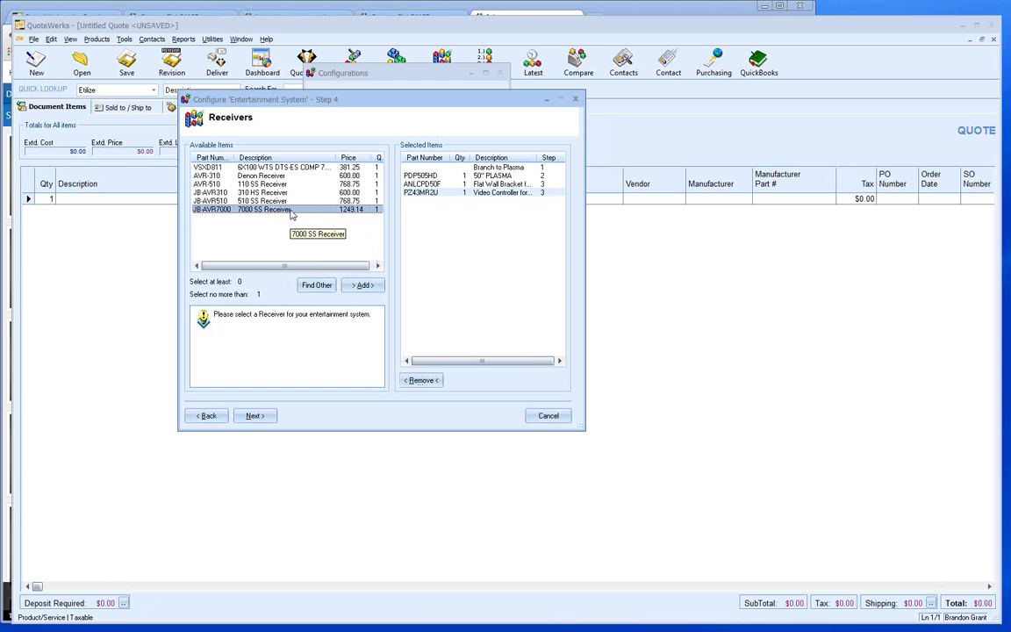
{"action": "left_click", "coordinate": [355, 288]}
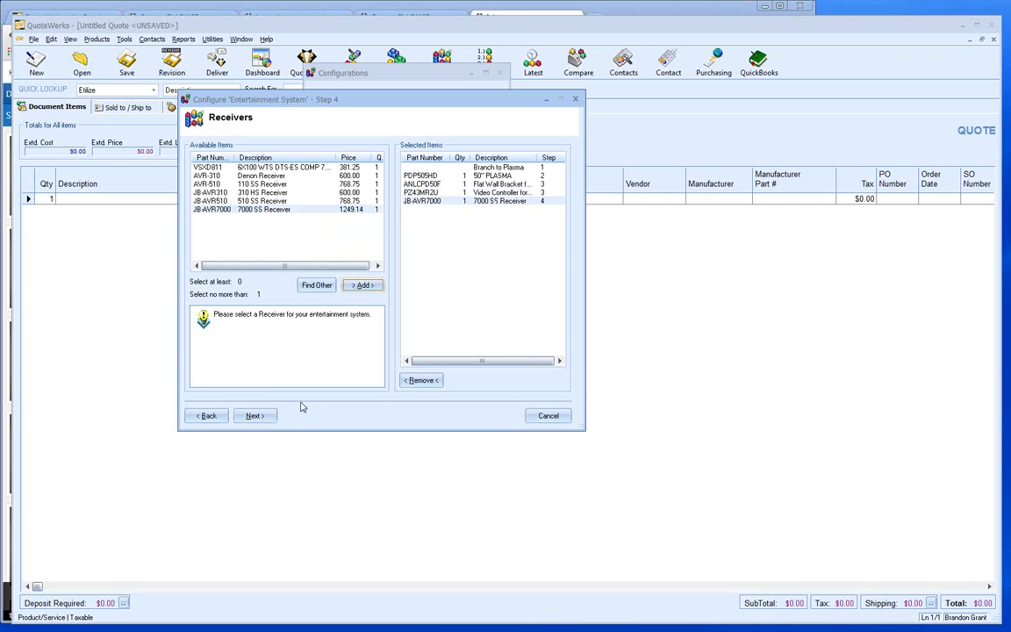
- Add the KP-KSW15 subwoofer, JB-NCTR center speaker, FSC-SSPACK surround package and MU-DHT100T bookshelf speakers
{"action": "left_click", "coordinate": [252, 417]}
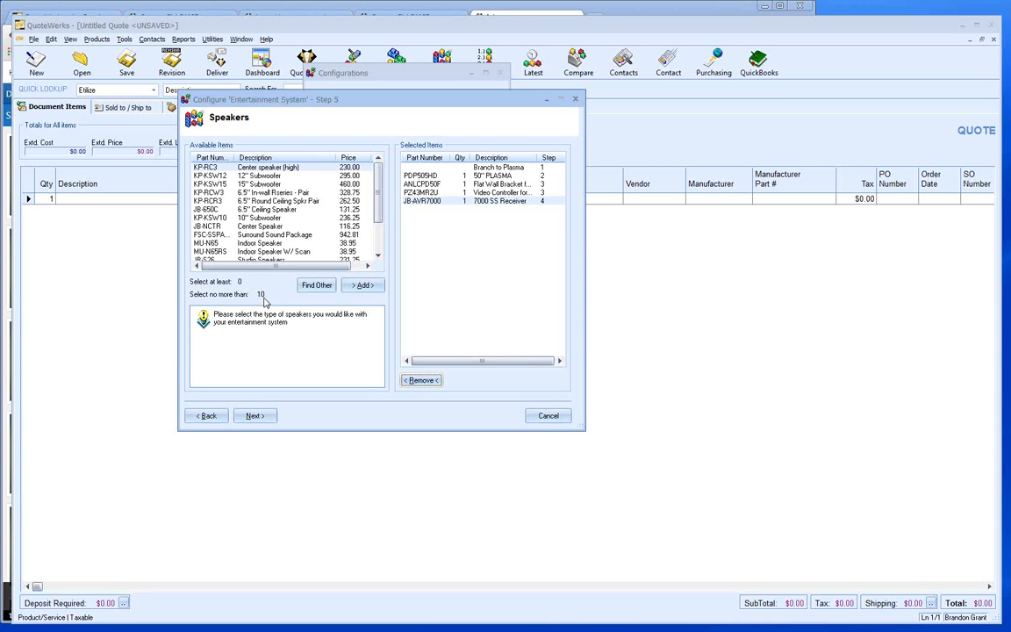
{"action": "left_click", "coordinate": [257, 186]}
{"action": "left_click", "coordinate": [362, 286]}
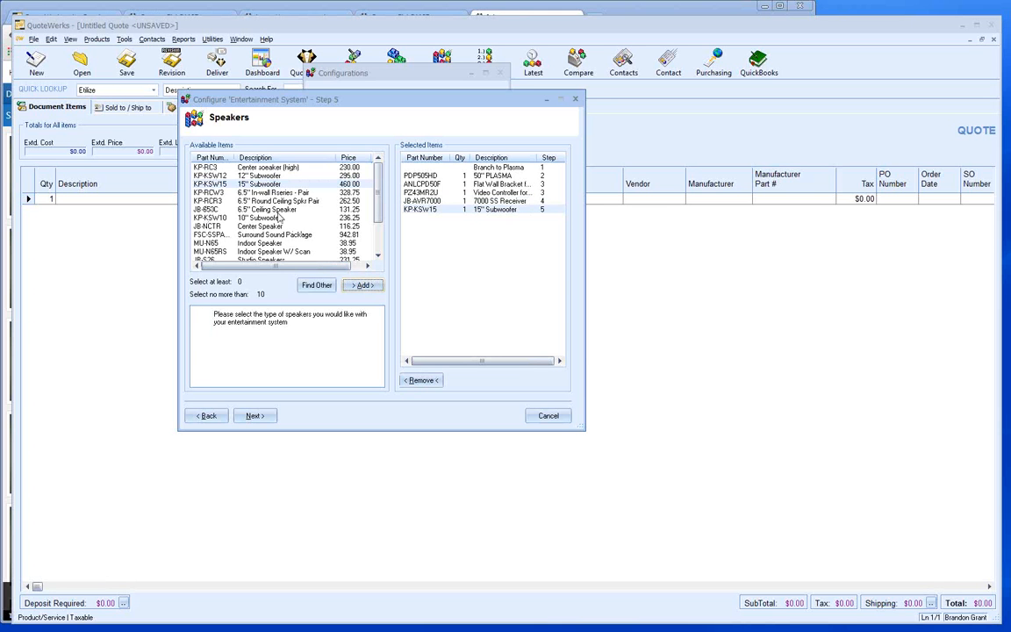
{"action": "left_click", "coordinate": [330, 226]}
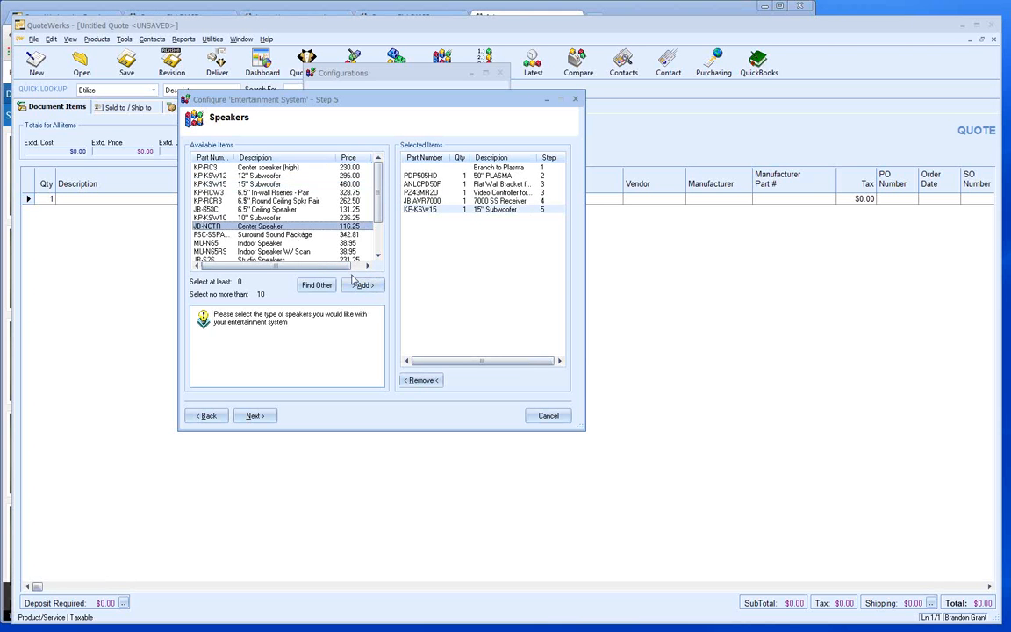
{"action": "left_click", "coordinate": [365, 286]}
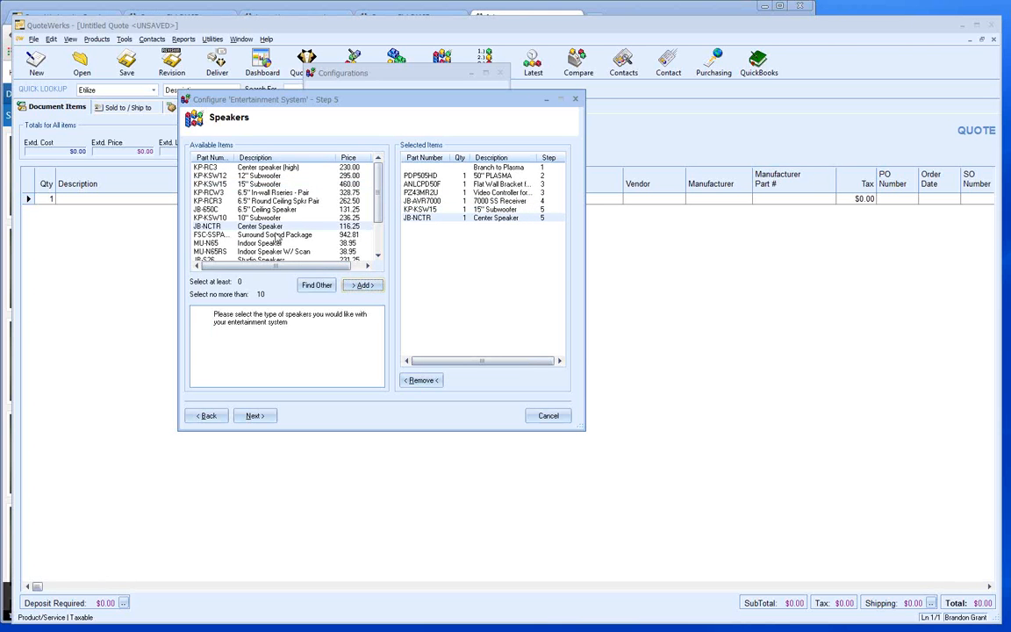
{"action": "left_click", "coordinate": [364, 285]}
{"action": "scroll", "coordinate": [251, 238], "scroll_direction": "down", "scroll_amount": 2}
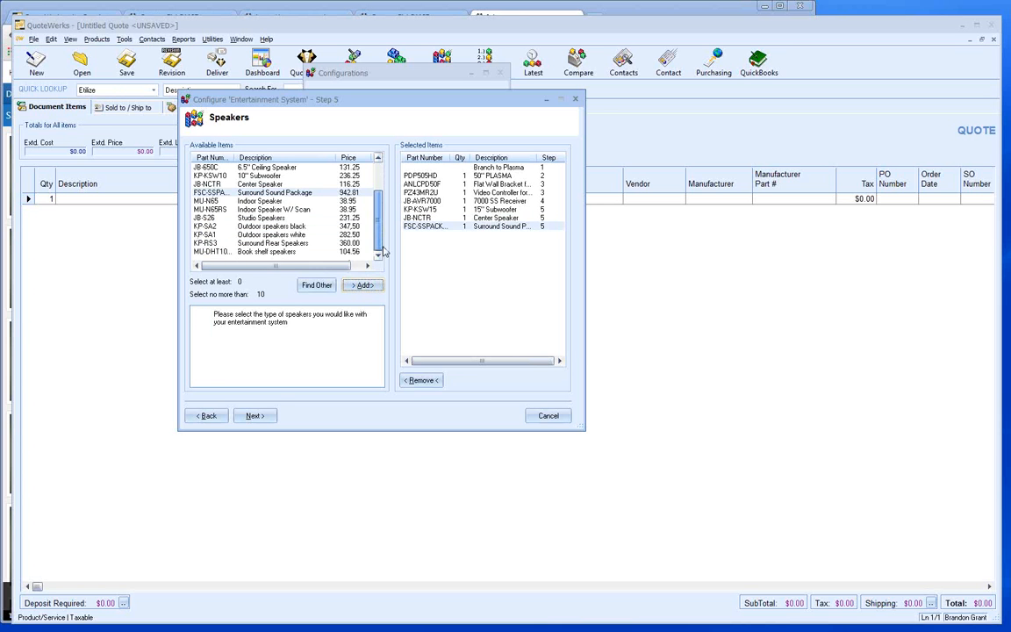
{"action": "left_click", "coordinate": [254, 252]}
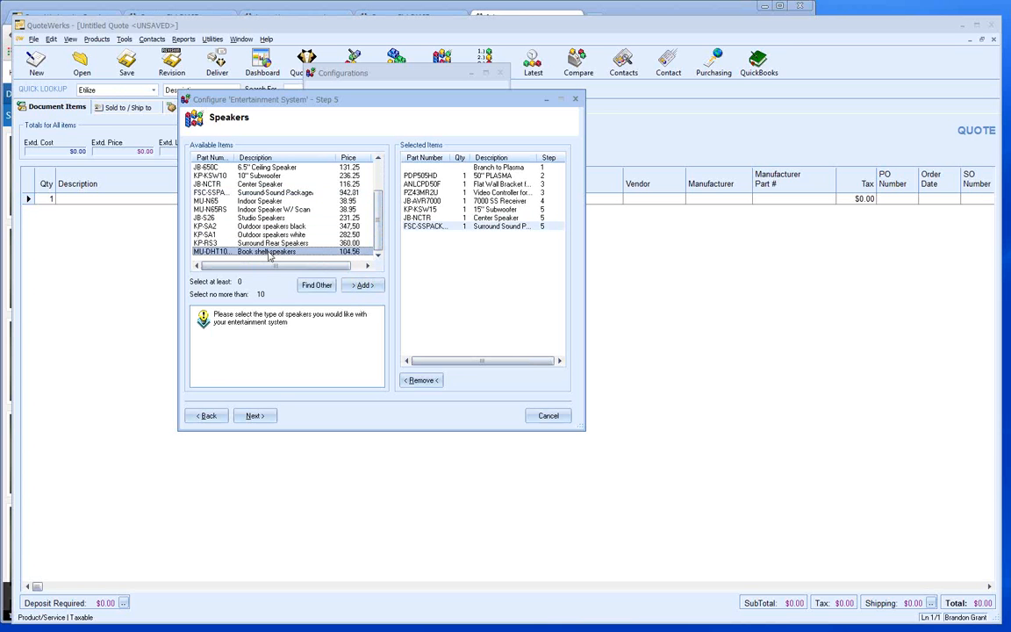
{"action": "left_click", "coordinate": [364, 286]}
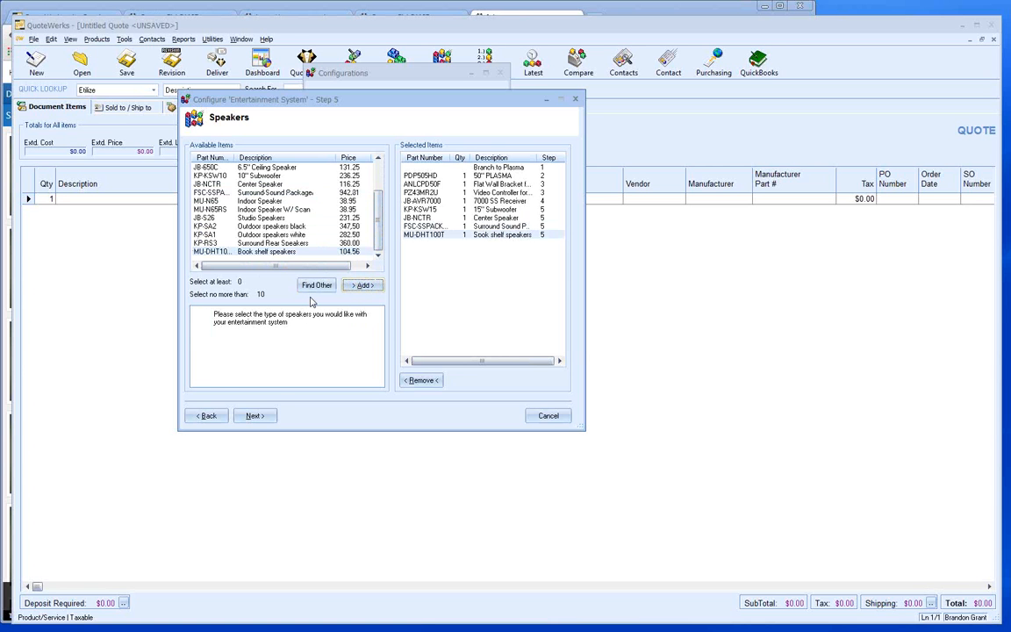
{"action": "left_click", "coordinate": [253, 417]}
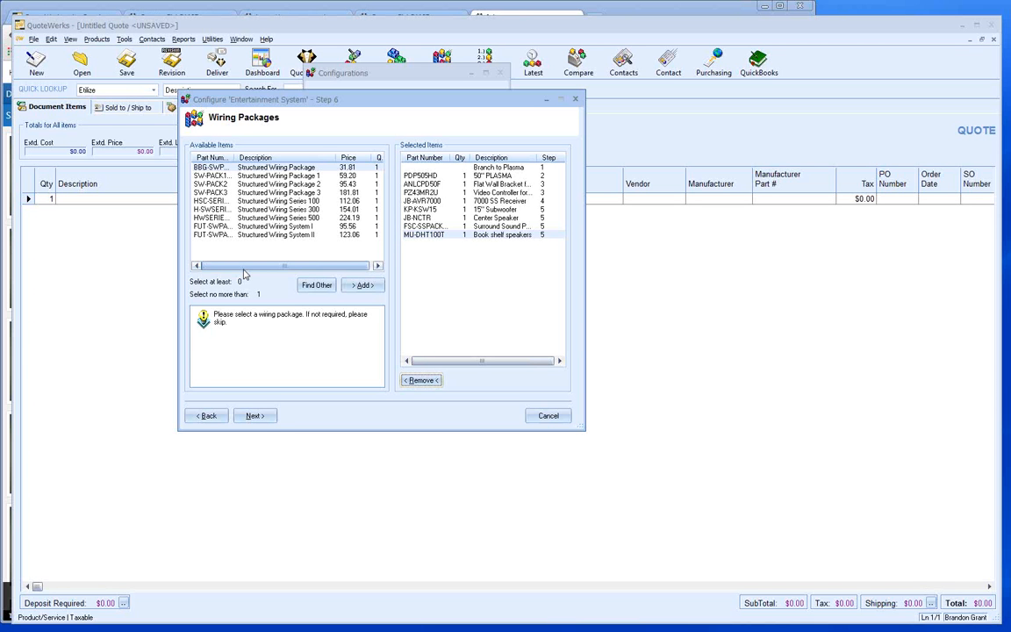
- Add FUT-SWPAC Structured Wiring System II and advance to the Finished summary page
{"action": "left_click", "coordinate": [290, 234]}
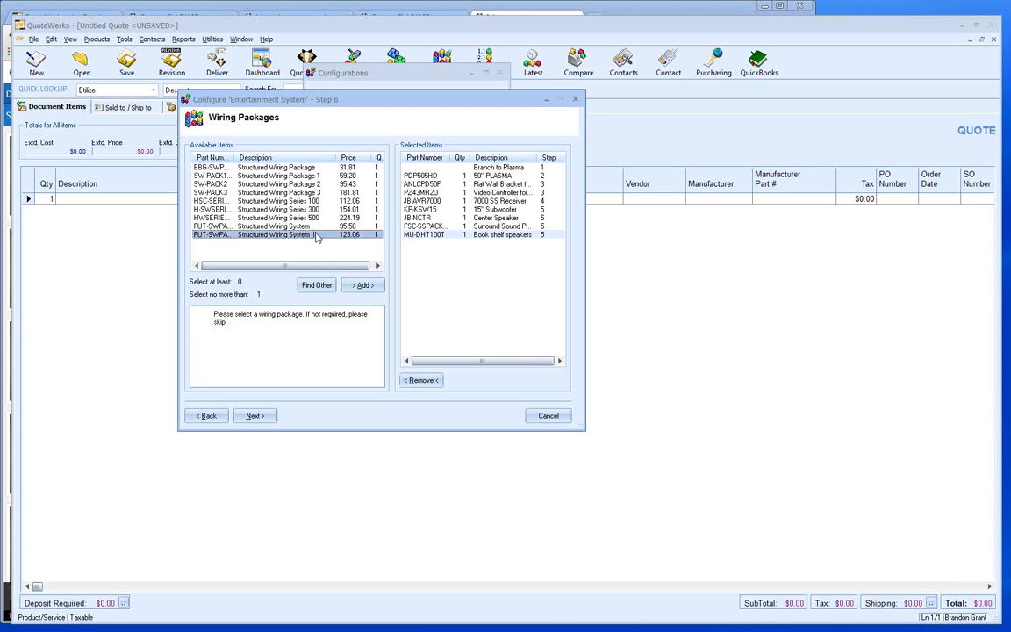
{"action": "left_click", "coordinate": [358, 289]}
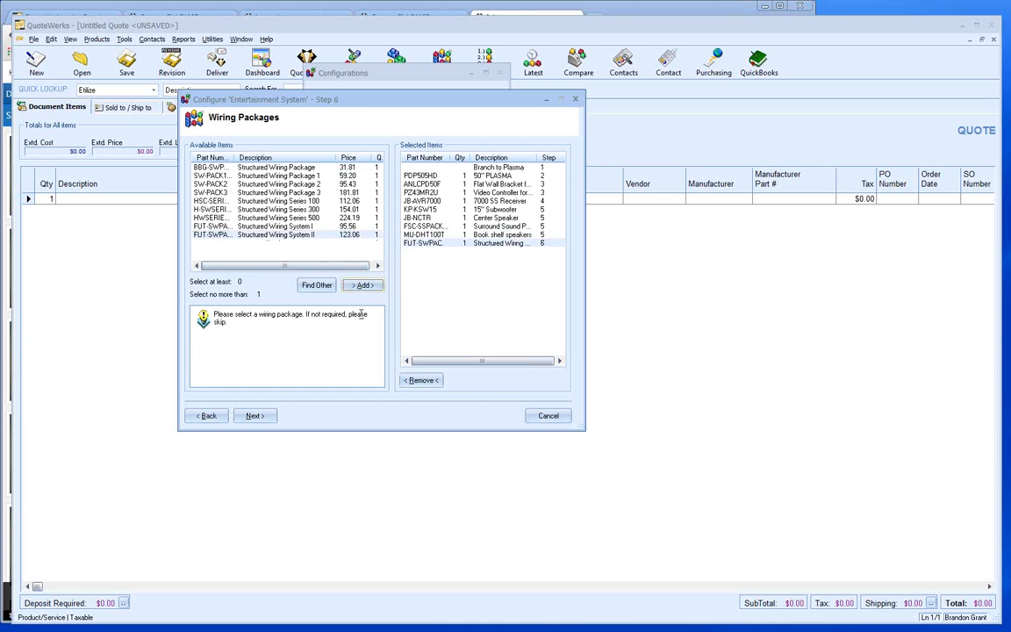
{"action": "left_click", "coordinate": [257, 417]}
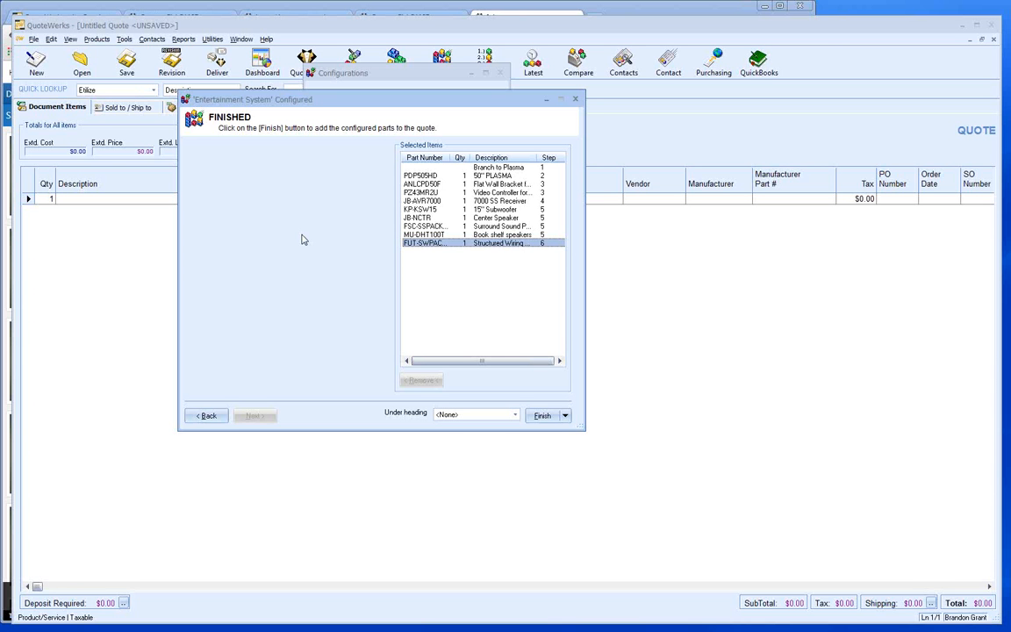
- Finish the configurator so its nine items, totalling $16,691.10, are added to the quote
{"action": "left_click", "coordinate": [541, 420]}
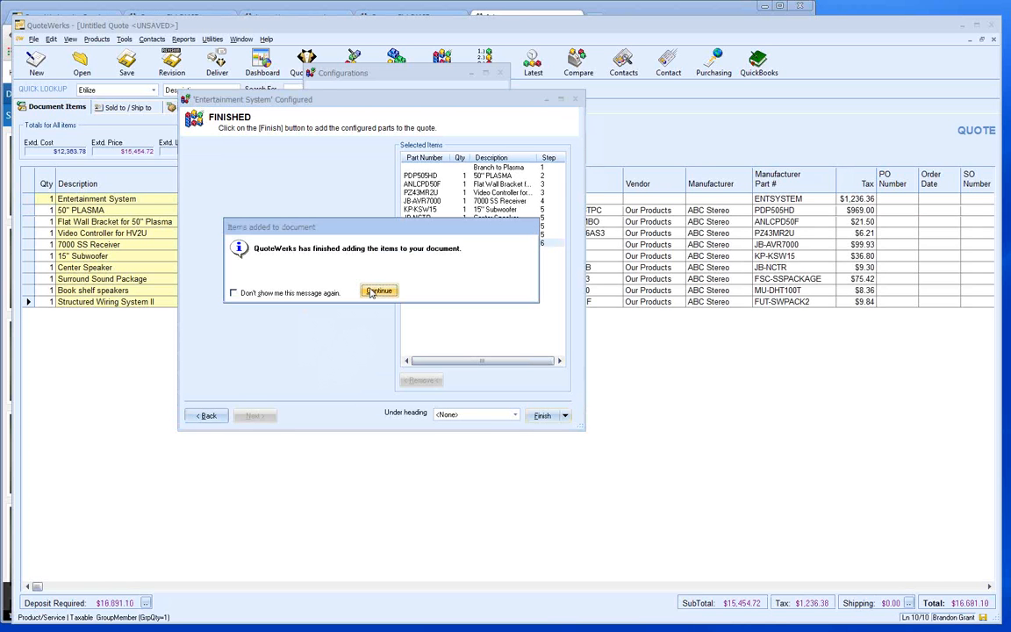
{"action": "left_click", "coordinate": [378, 291]}
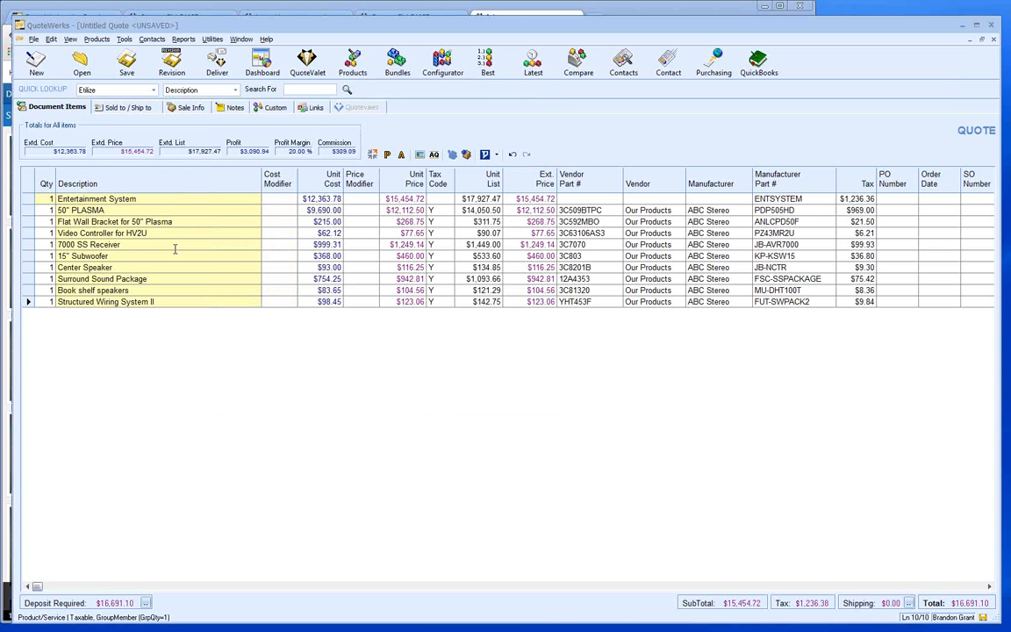
{"action": "left_click", "coordinate": [175, 248]}
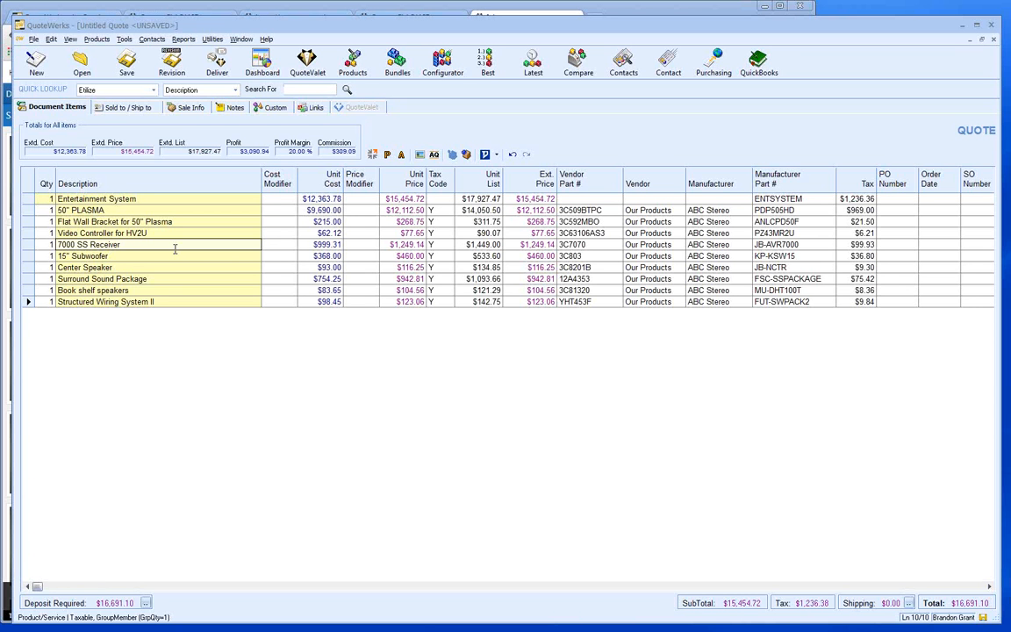
- Open the Entertainment System (ENTSYSTEM) configuration for editing from the saved configurations list
{"action": "left_click", "coordinate": [443, 67]}
{"action": "left_click", "coordinate": [382, 167]}
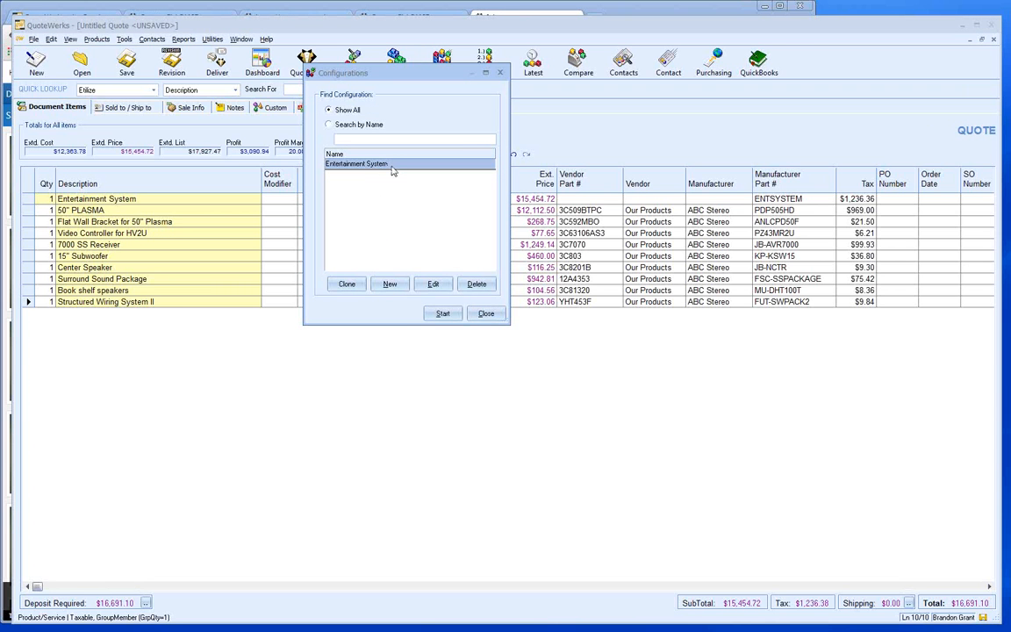
{"action": "left_click", "coordinate": [433, 283]}
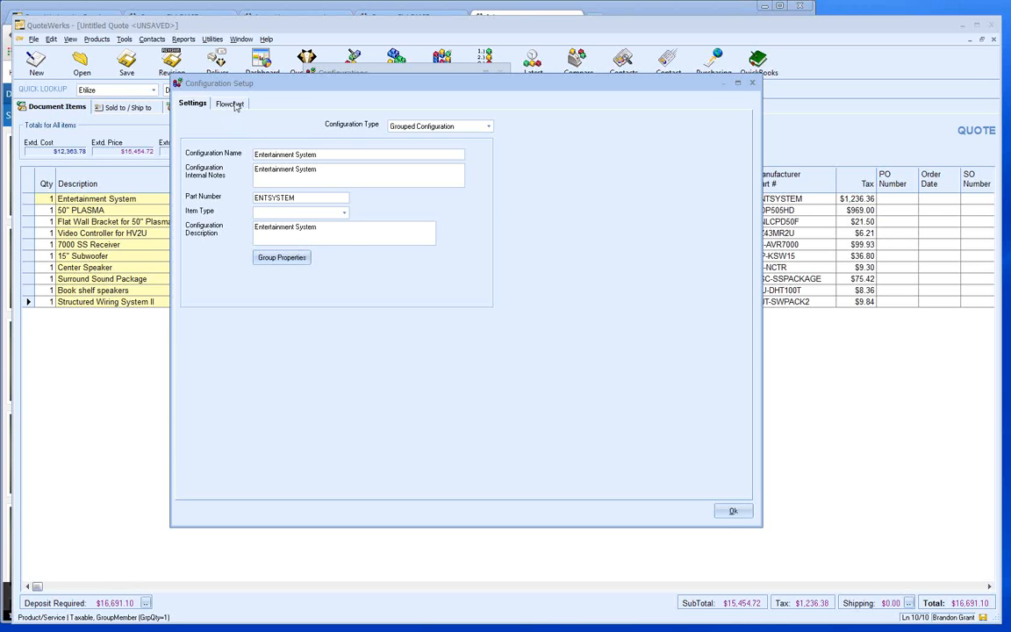
- Review the enlarged configuration flowchart, then close the setup and the configurations list
{"action": "left_click", "coordinate": [229, 104]}
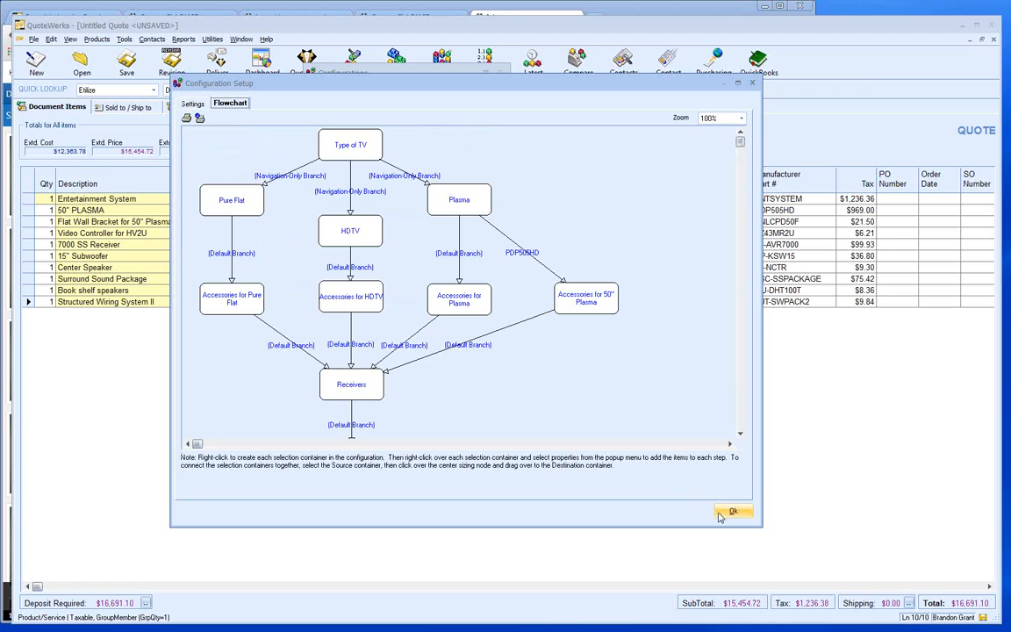
{"action": "left_click_drag", "start_coordinate": [760, 525], "coordinate": [879, 582]}
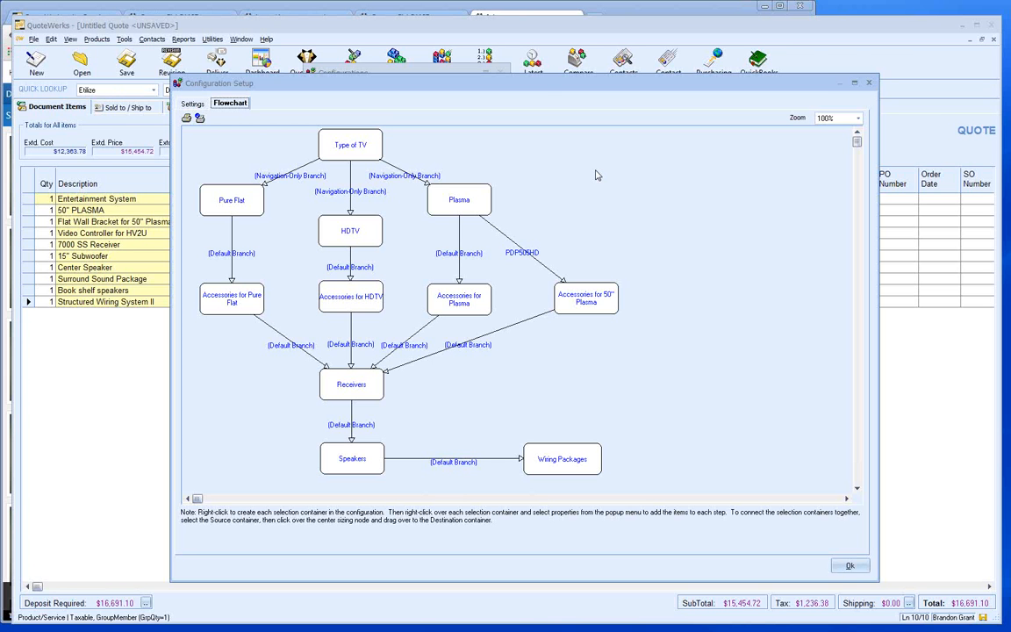
{"action": "left_click", "coordinate": [848, 567]}
{"action": "left_click", "coordinate": [484, 314]}
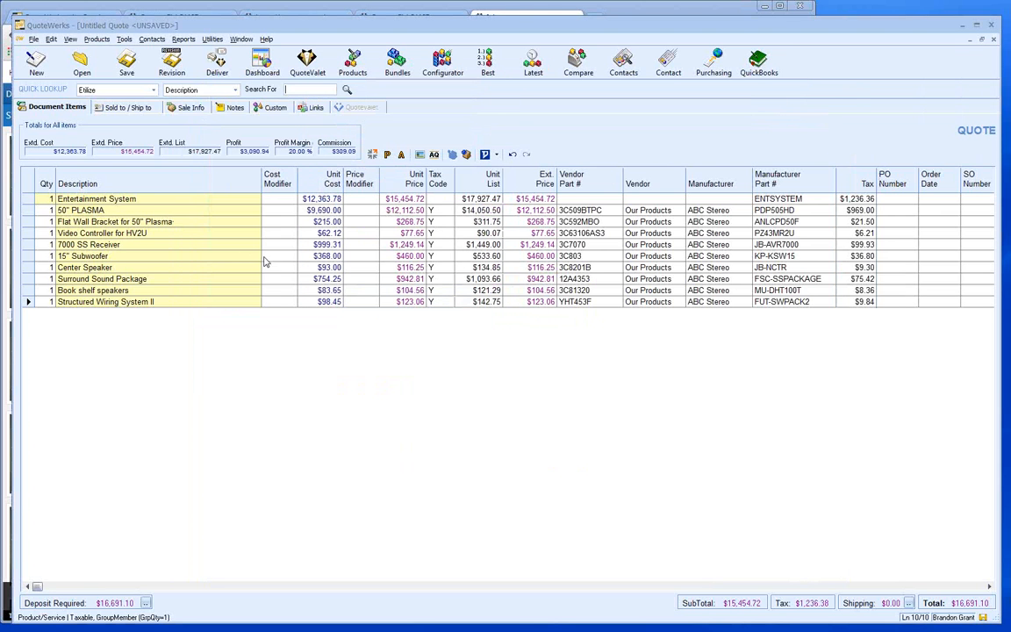
{"action": "left_click", "coordinate": [205, 241]}
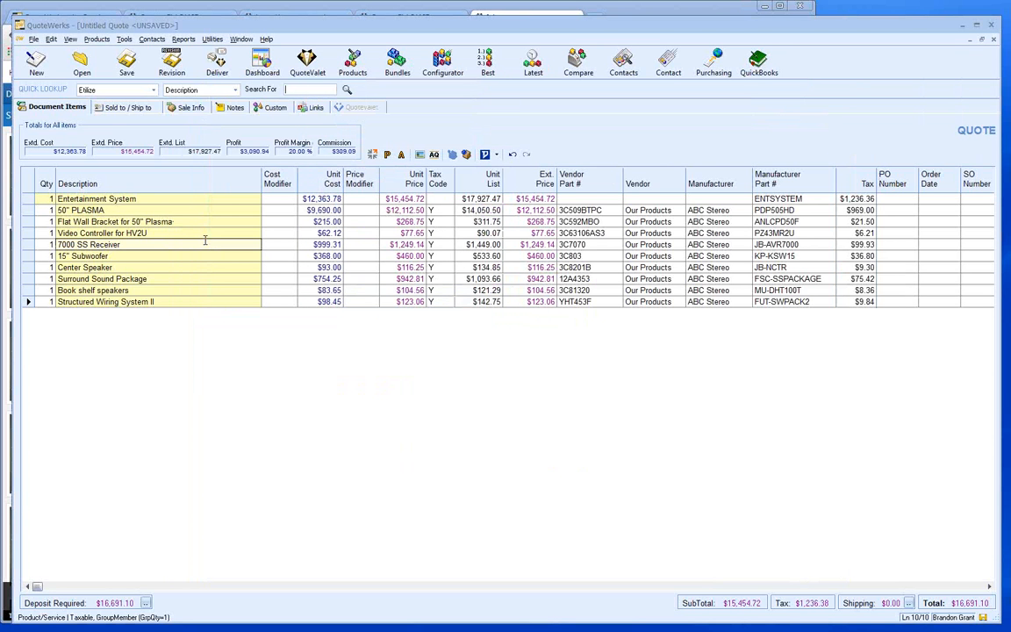